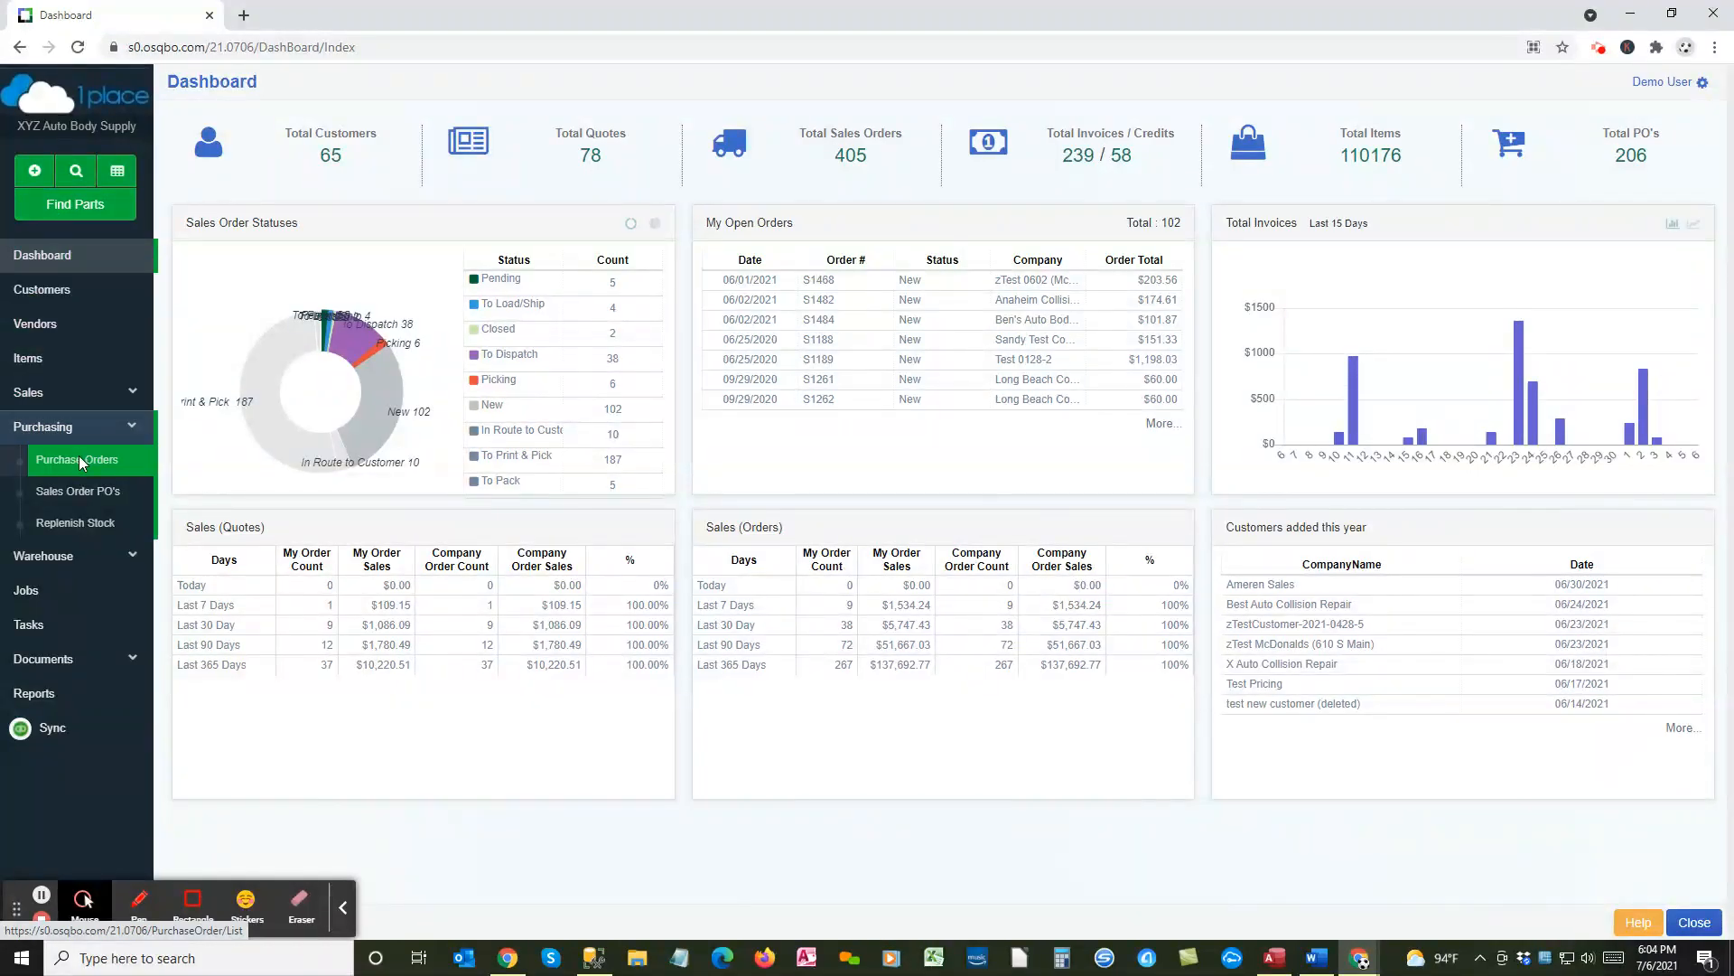
Step: Open the purchase order list and start a new purchase order from it
{"action": "left_click", "coordinate": [78, 460]}
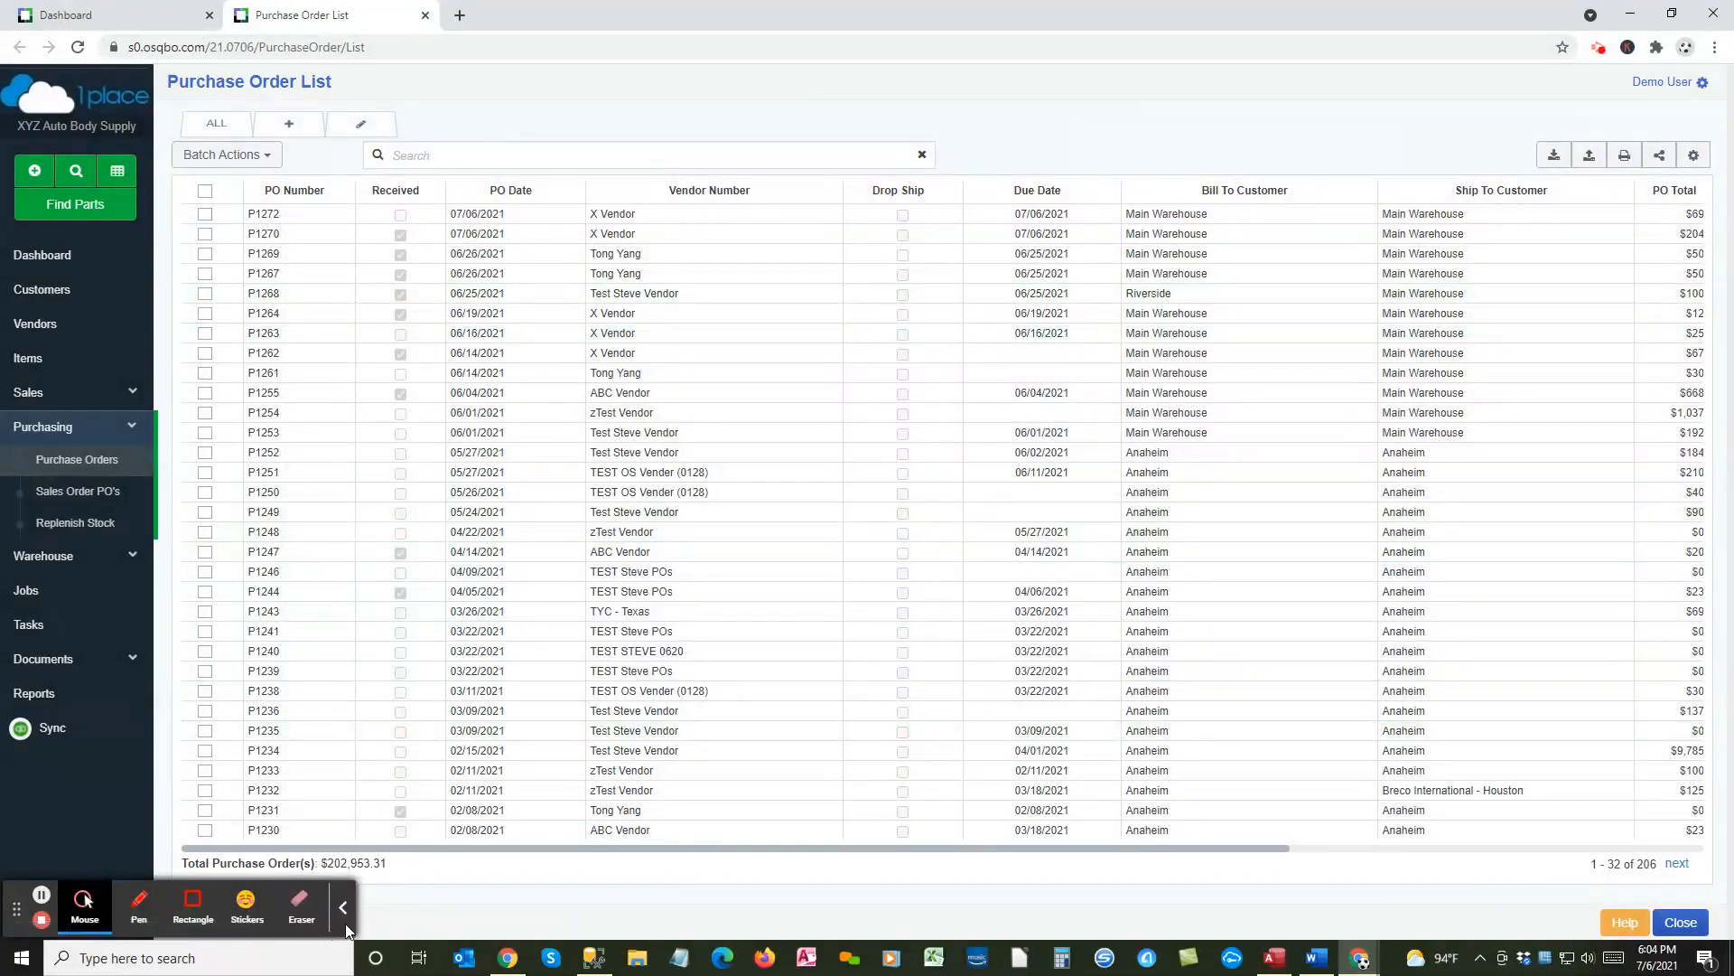
{"action": "left_click", "coordinate": [344, 921]}
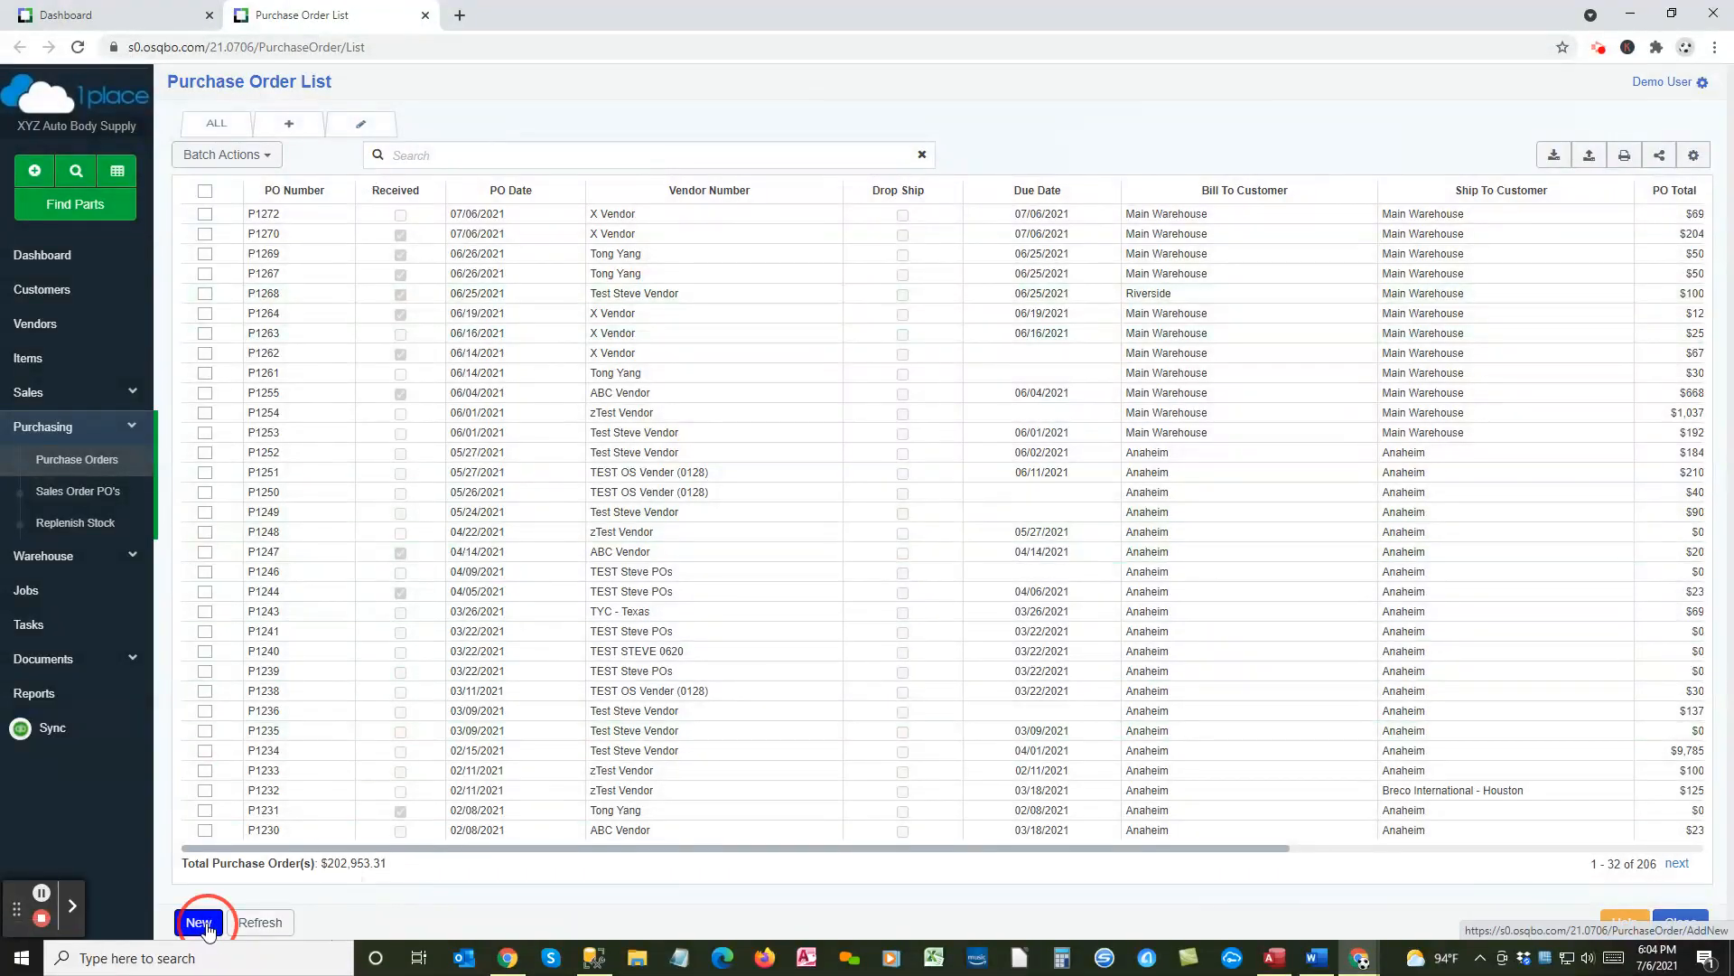
{"action": "left_click", "coordinate": [208, 923]}
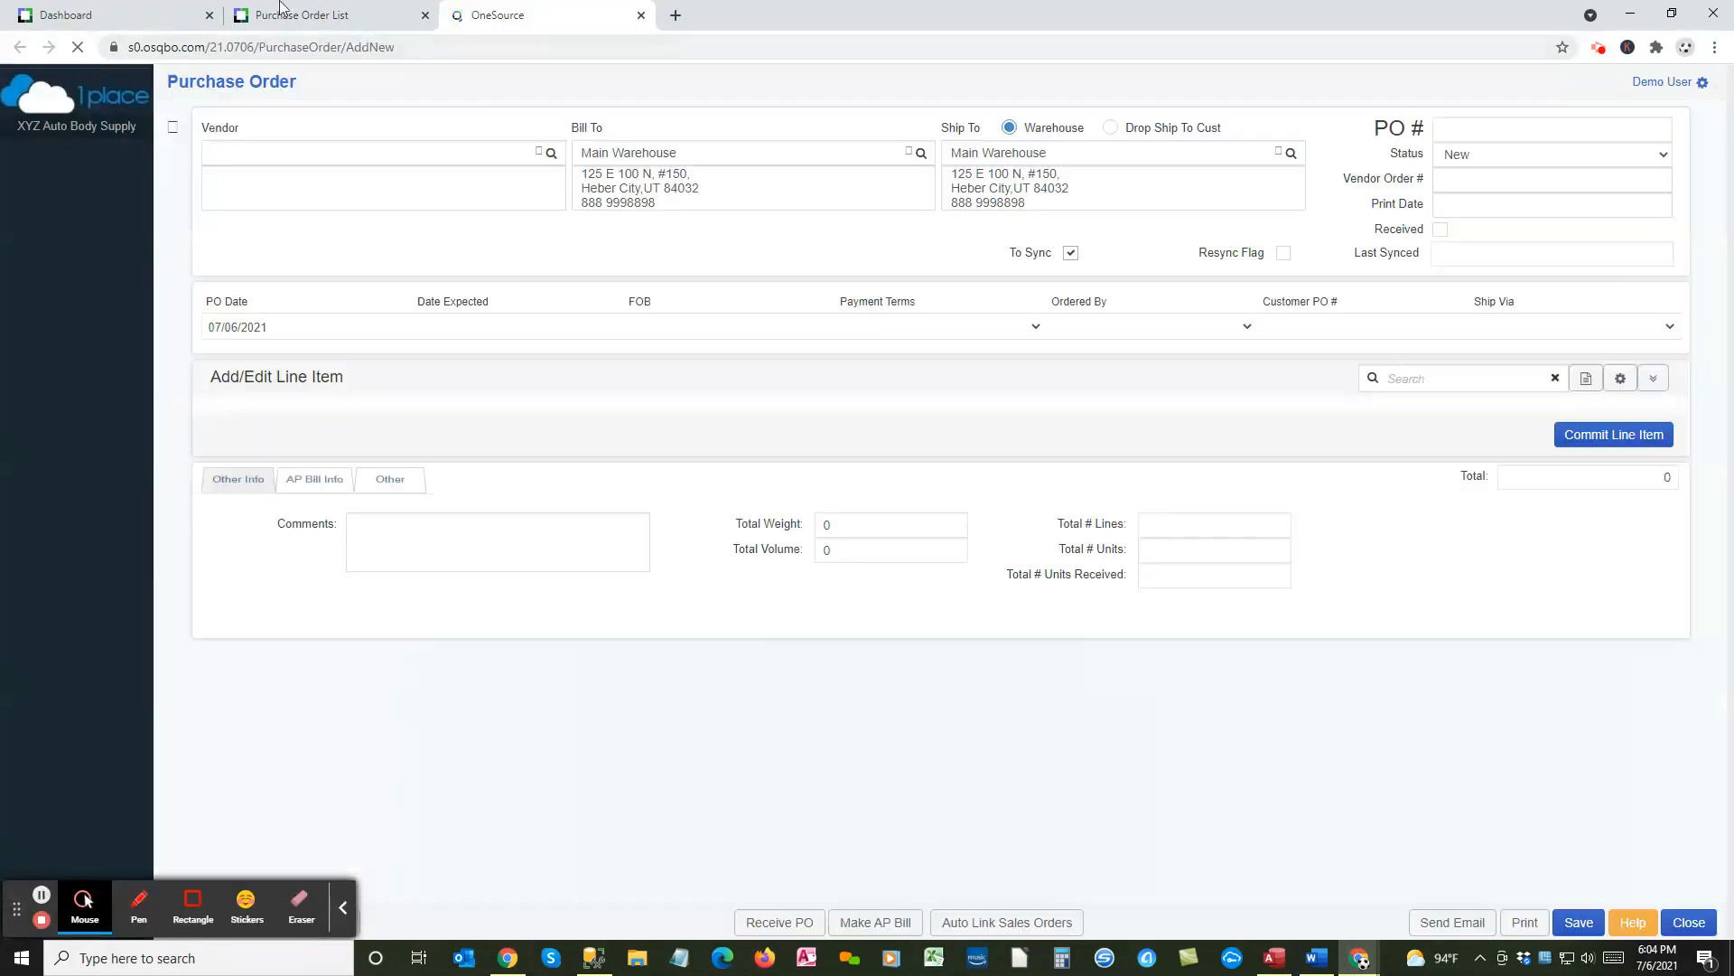
Step: Open the existing purchase order dated 04/09/2021 from the purchase order list and start another new purchase order from within it
{"action": "left_click", "coordinate": [310, 20]}
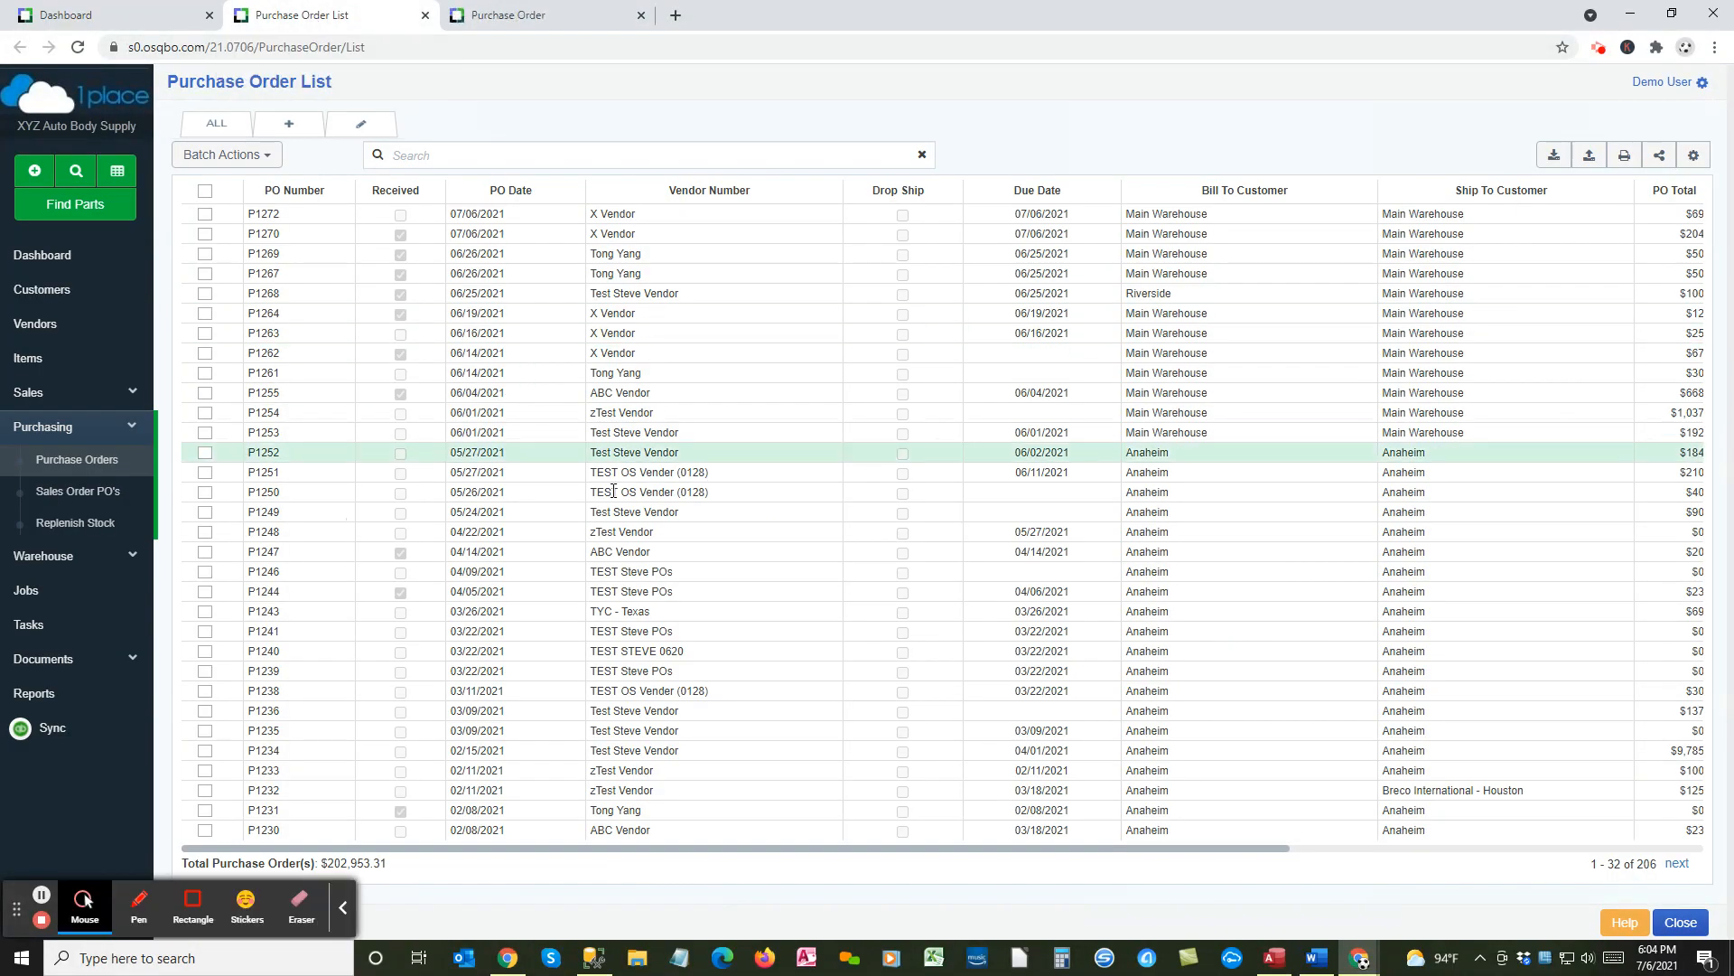
{"action": "left_click", "coordinate": [645, 578]}
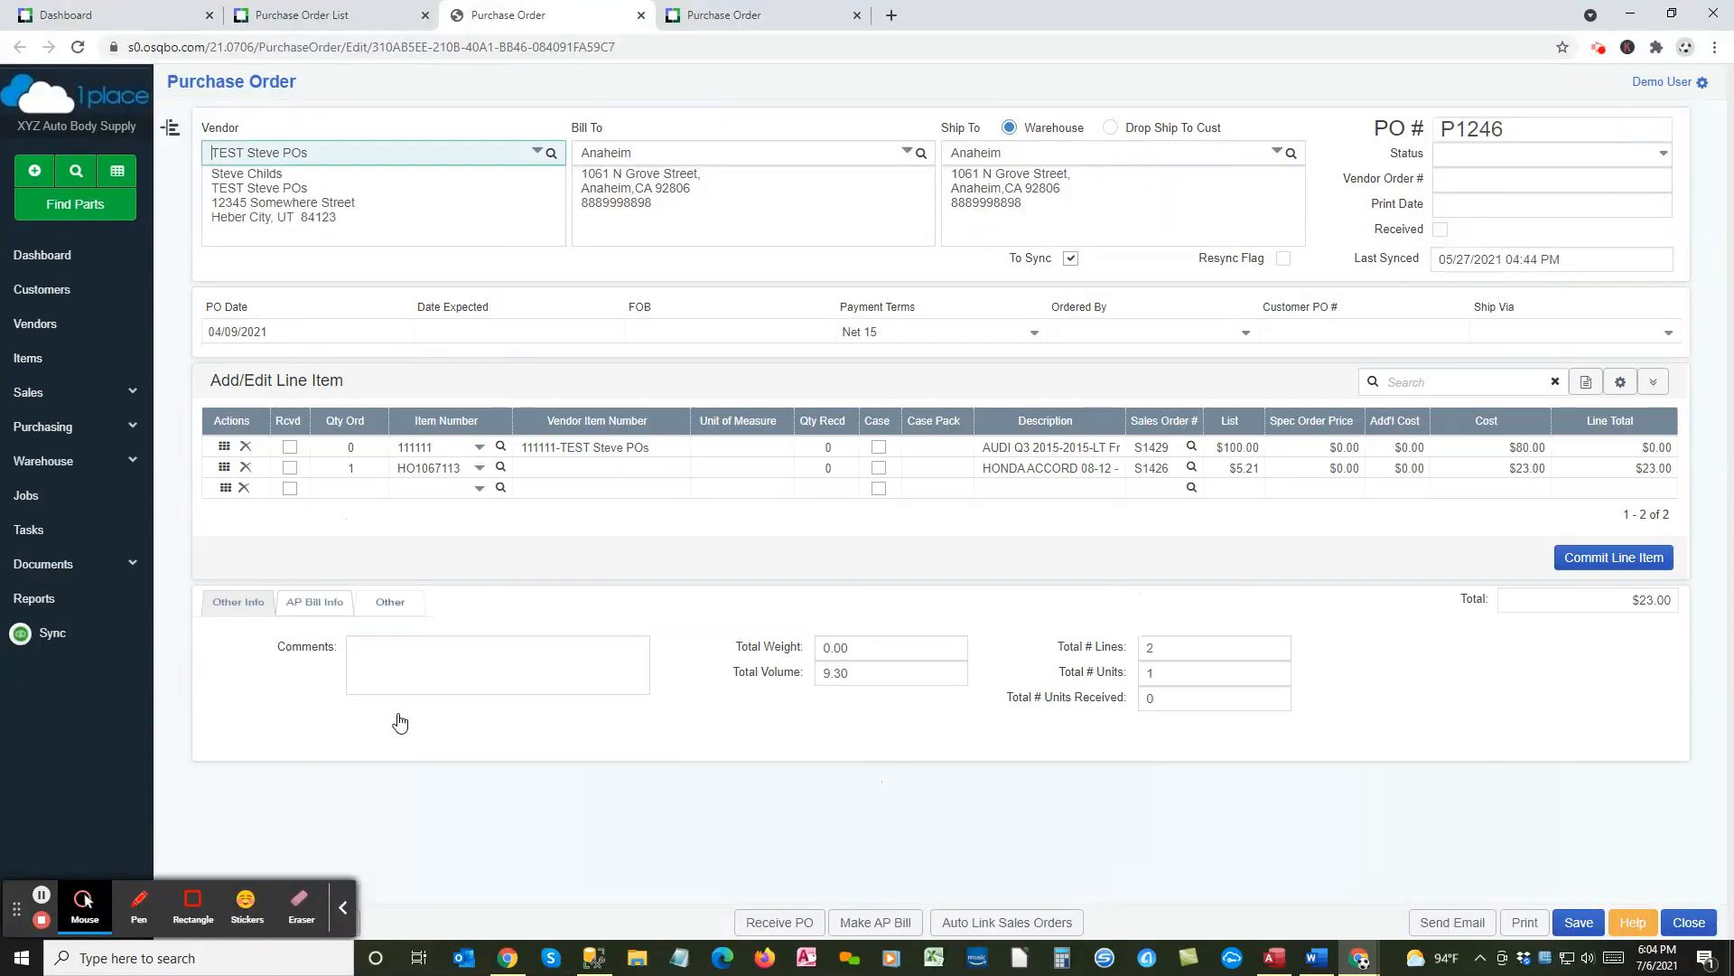
{"action": "left_click", "coordinate": [343, 917]}
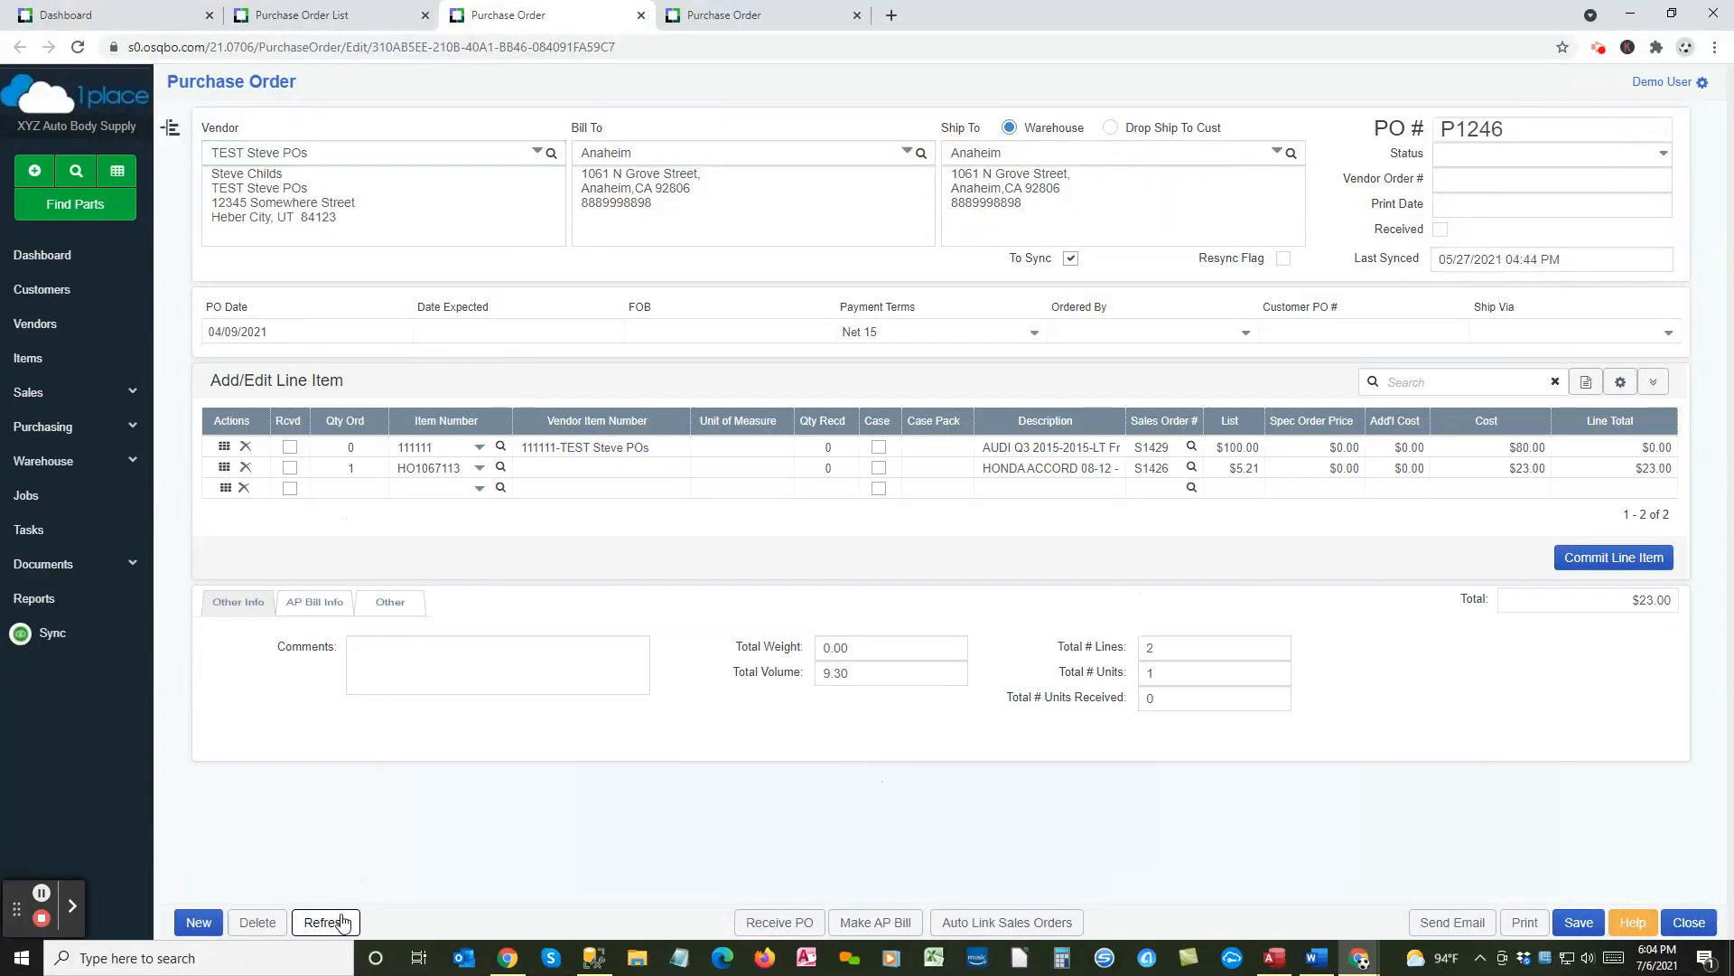
{"action": "left_click", "coordinate": [201, 922]}
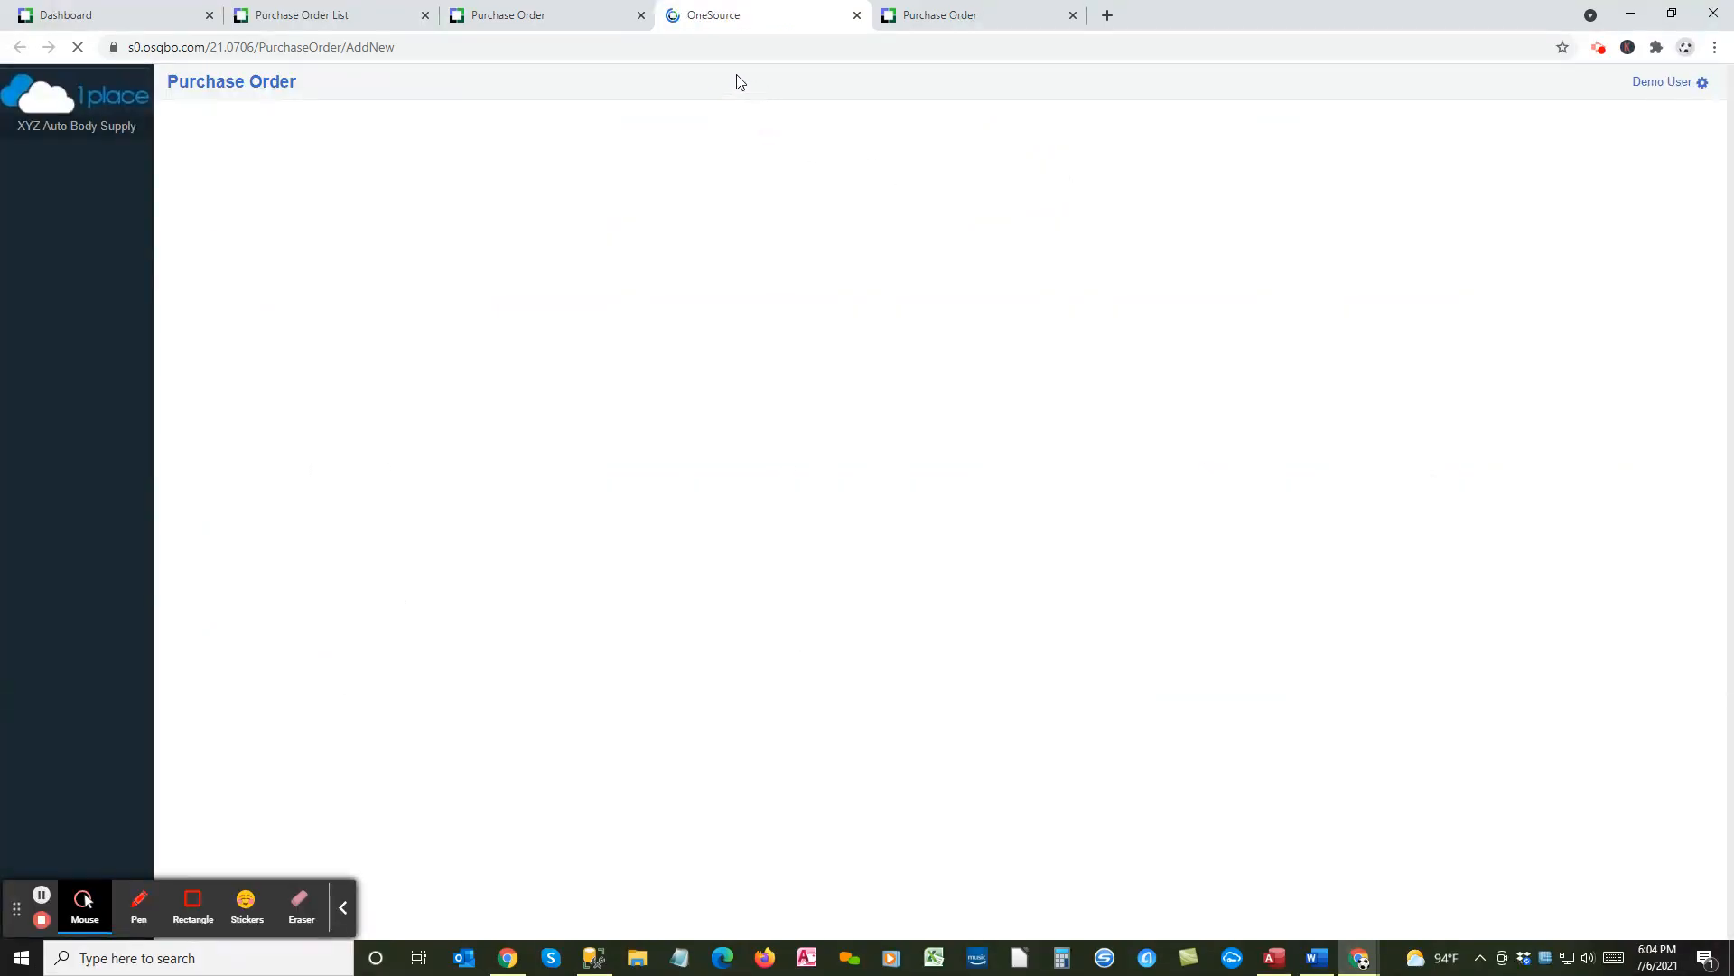
Step: Close all open purchase order pages and return to the purchase order list
{"action": "left_click", "coordinate": [528, 18]}
{"action": "left_click", "coordinate": [722, 15]}
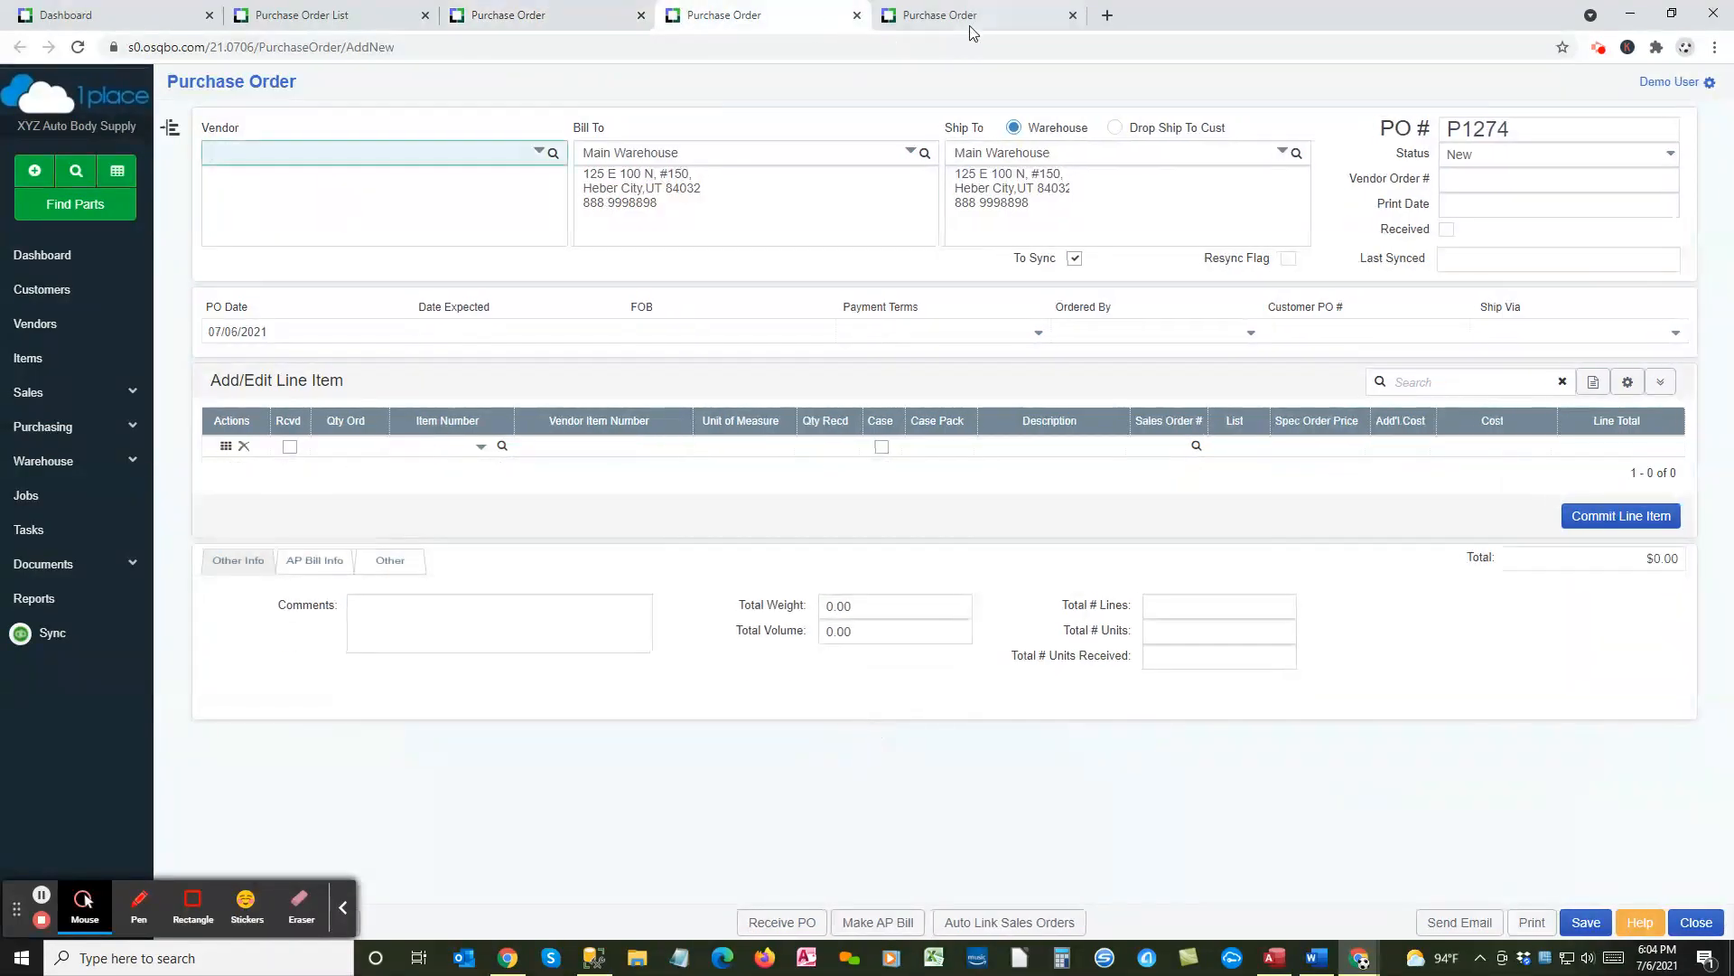
{"action": "left_click", "coordinate": [944, 15]}
{"action": "left_click", "coordinate": [813, 24]}
{"action": "left_click", "coordinate": [856, 15]}
{"action": "left_click", "coordinate": [857, 17]}
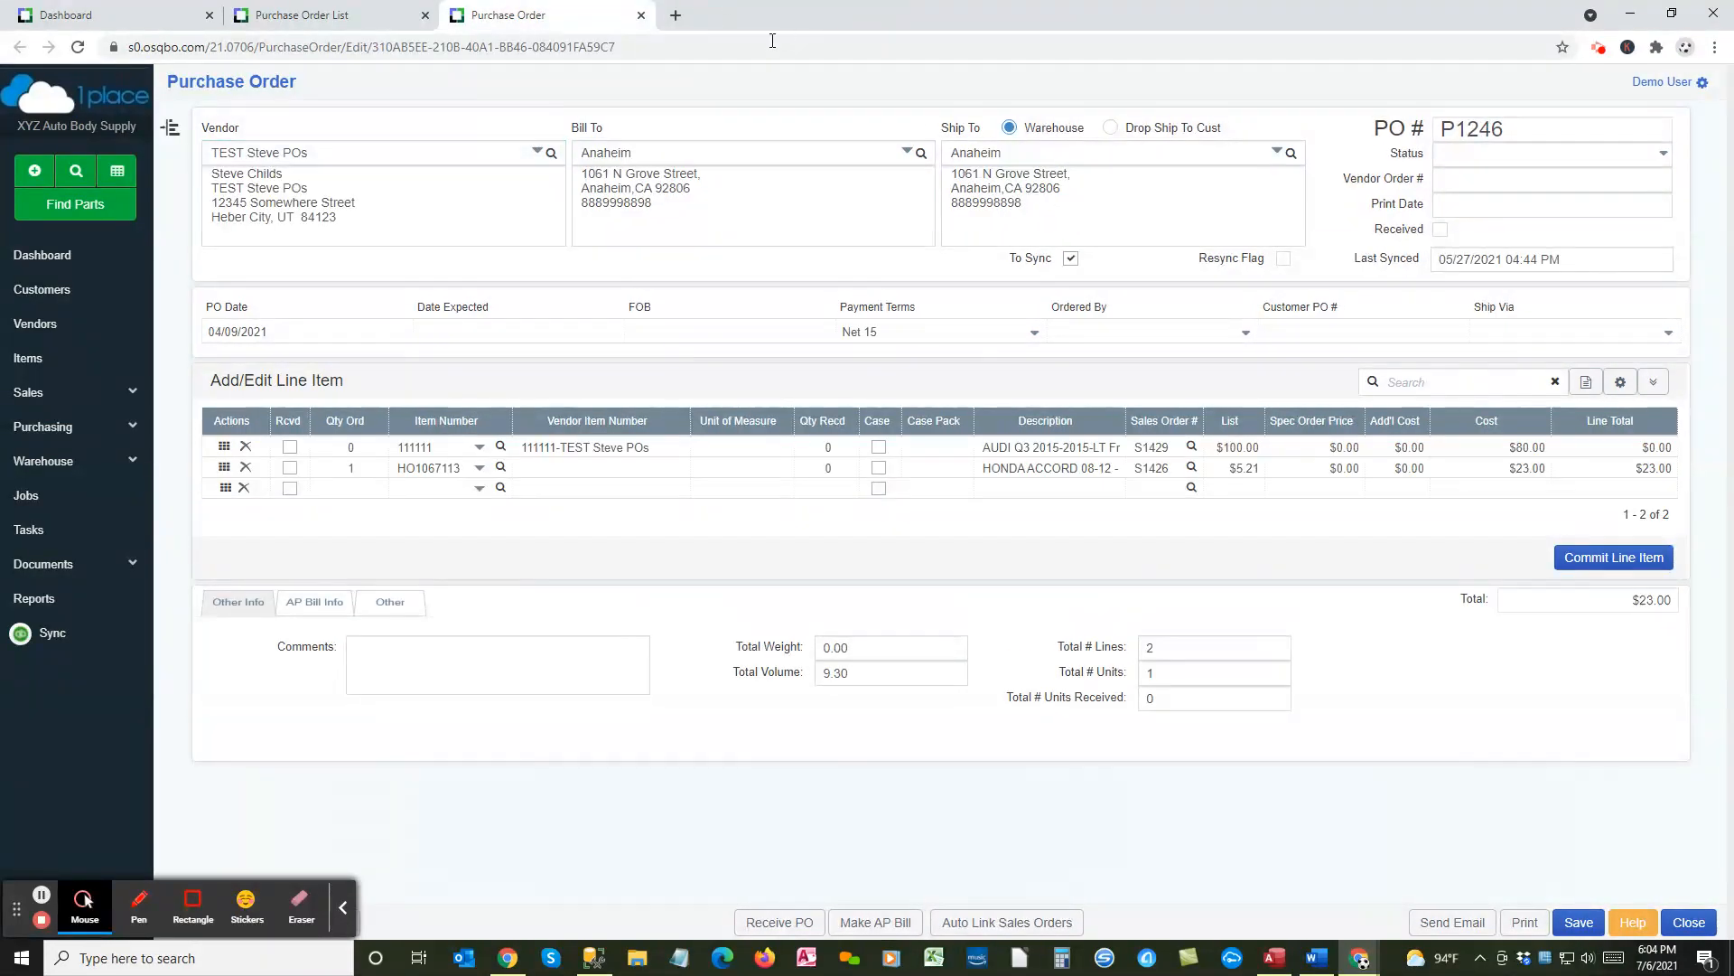
{"action": "left_click", "coordinate": [641, 16]}
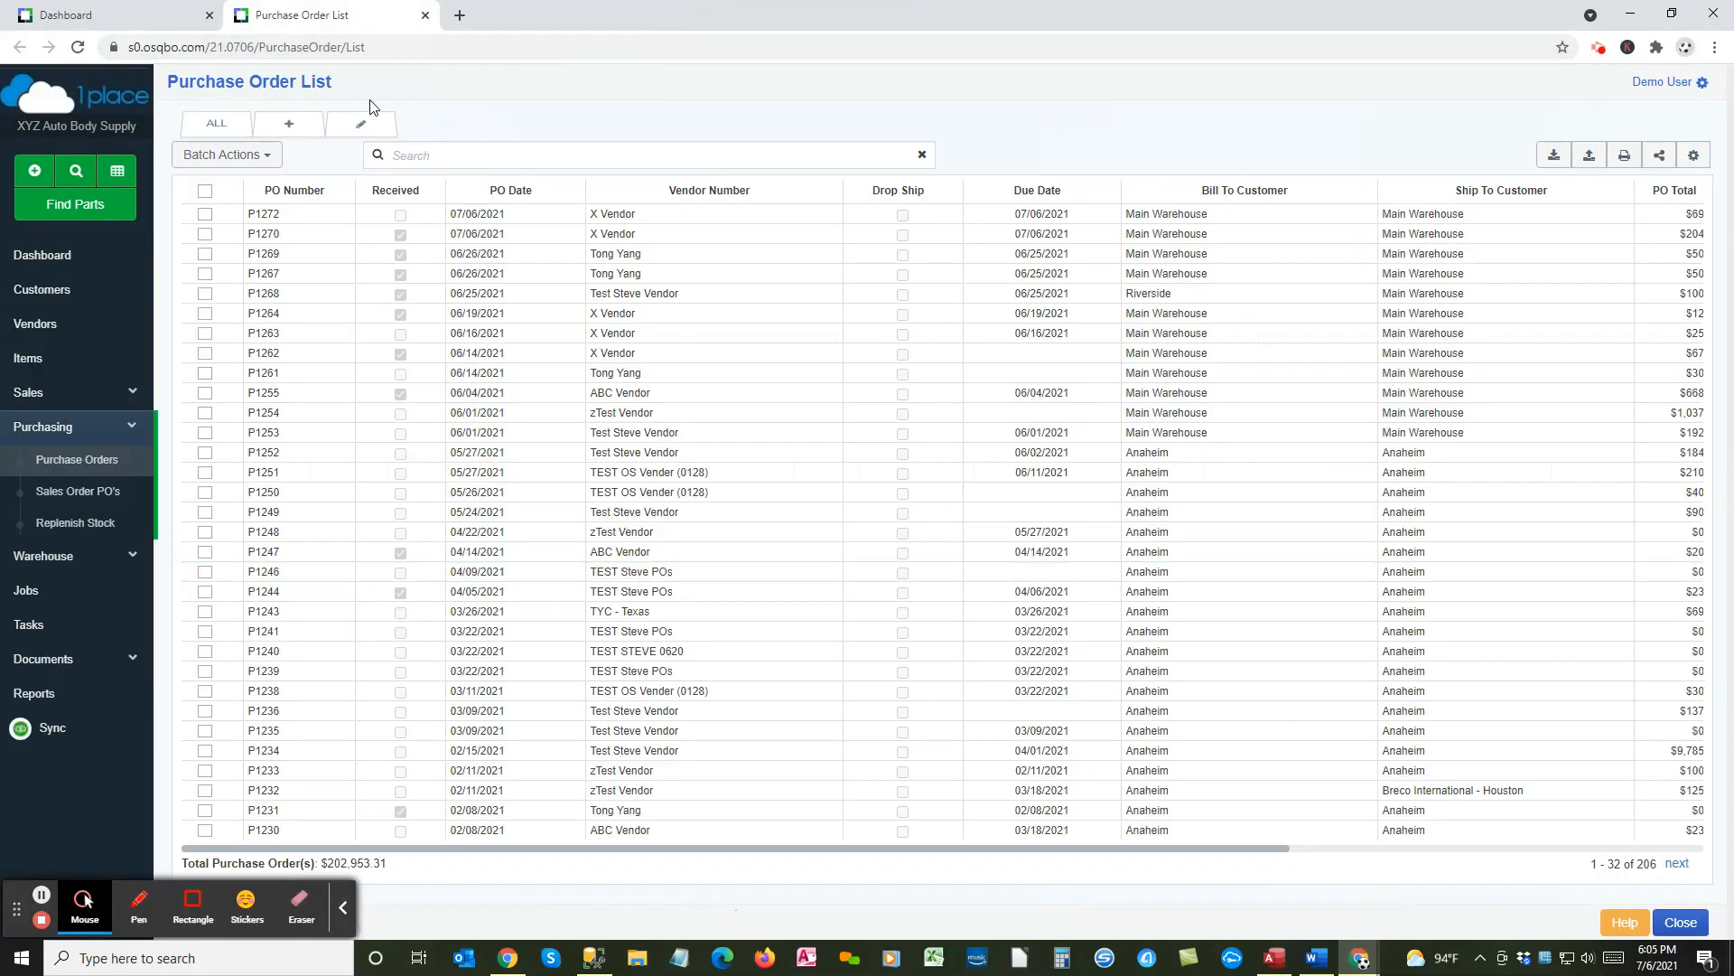
Step: Create a purchase order with Add New Record in the current browser tab and check its PO number and status
{"action": "left_click", "coordinate": [34, 174]}
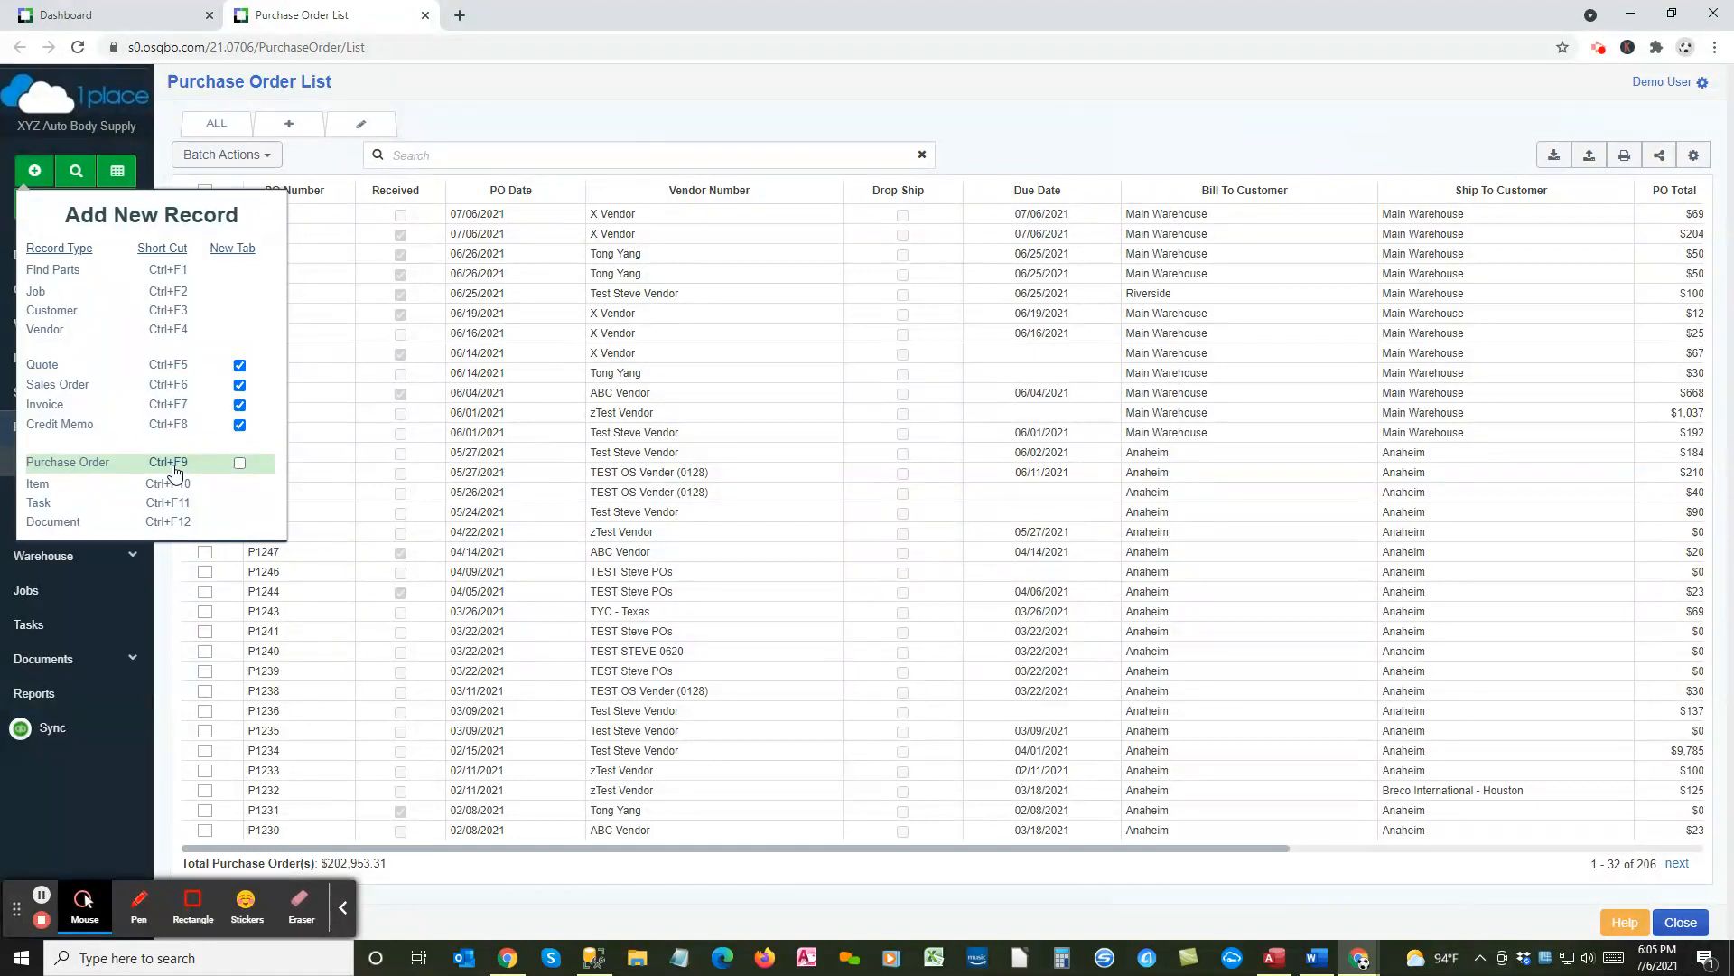
{"action": "left_click", "coordinate": [69, 466]}
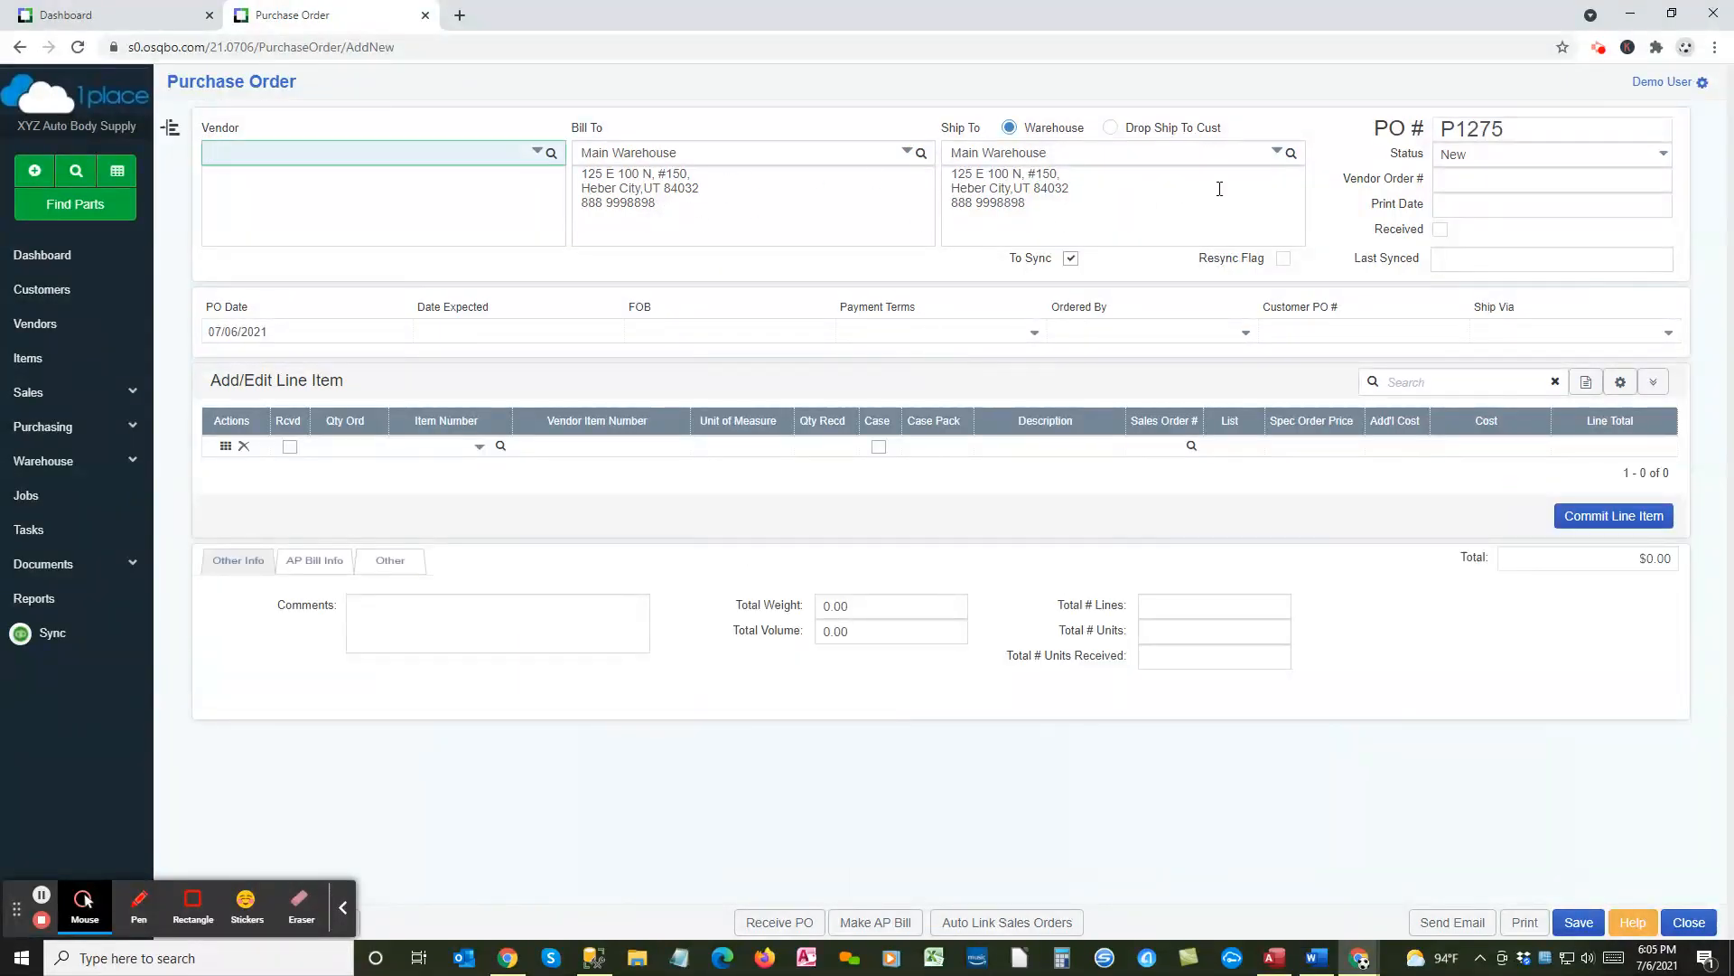
{"action": "left_click_drag", "start_coordinate": [1510, 128], "coordinate": [1438, 128]}
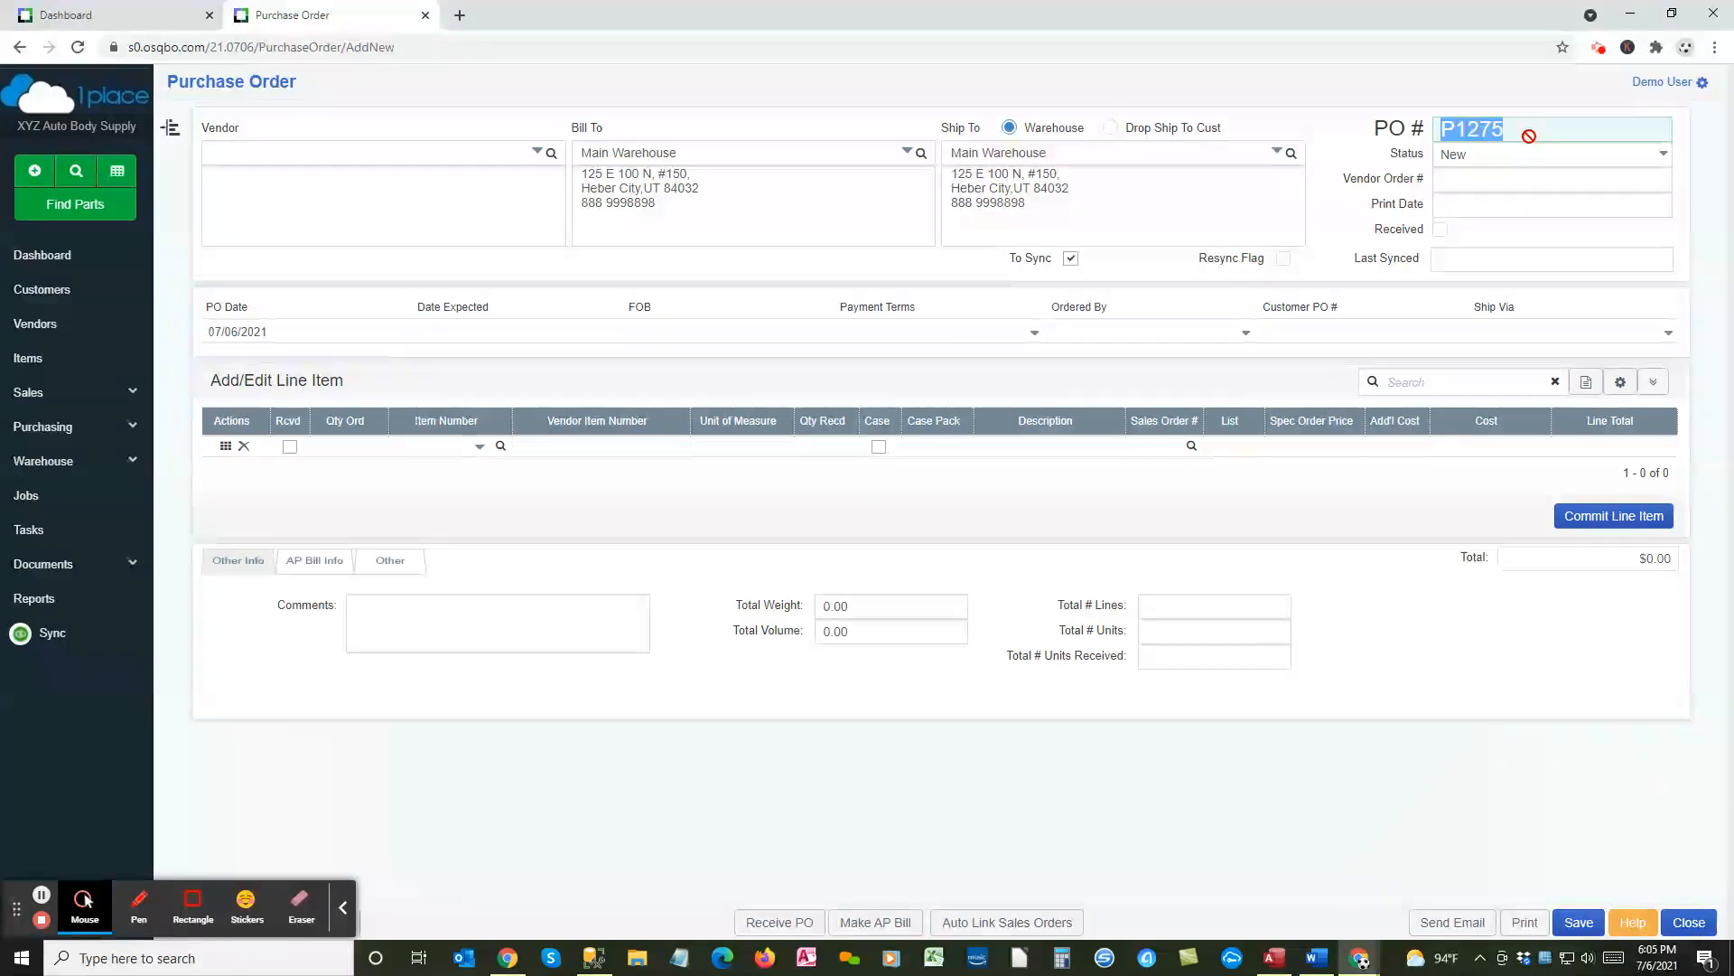
{"action": "left_click", "coordinate": [1506, 159]}
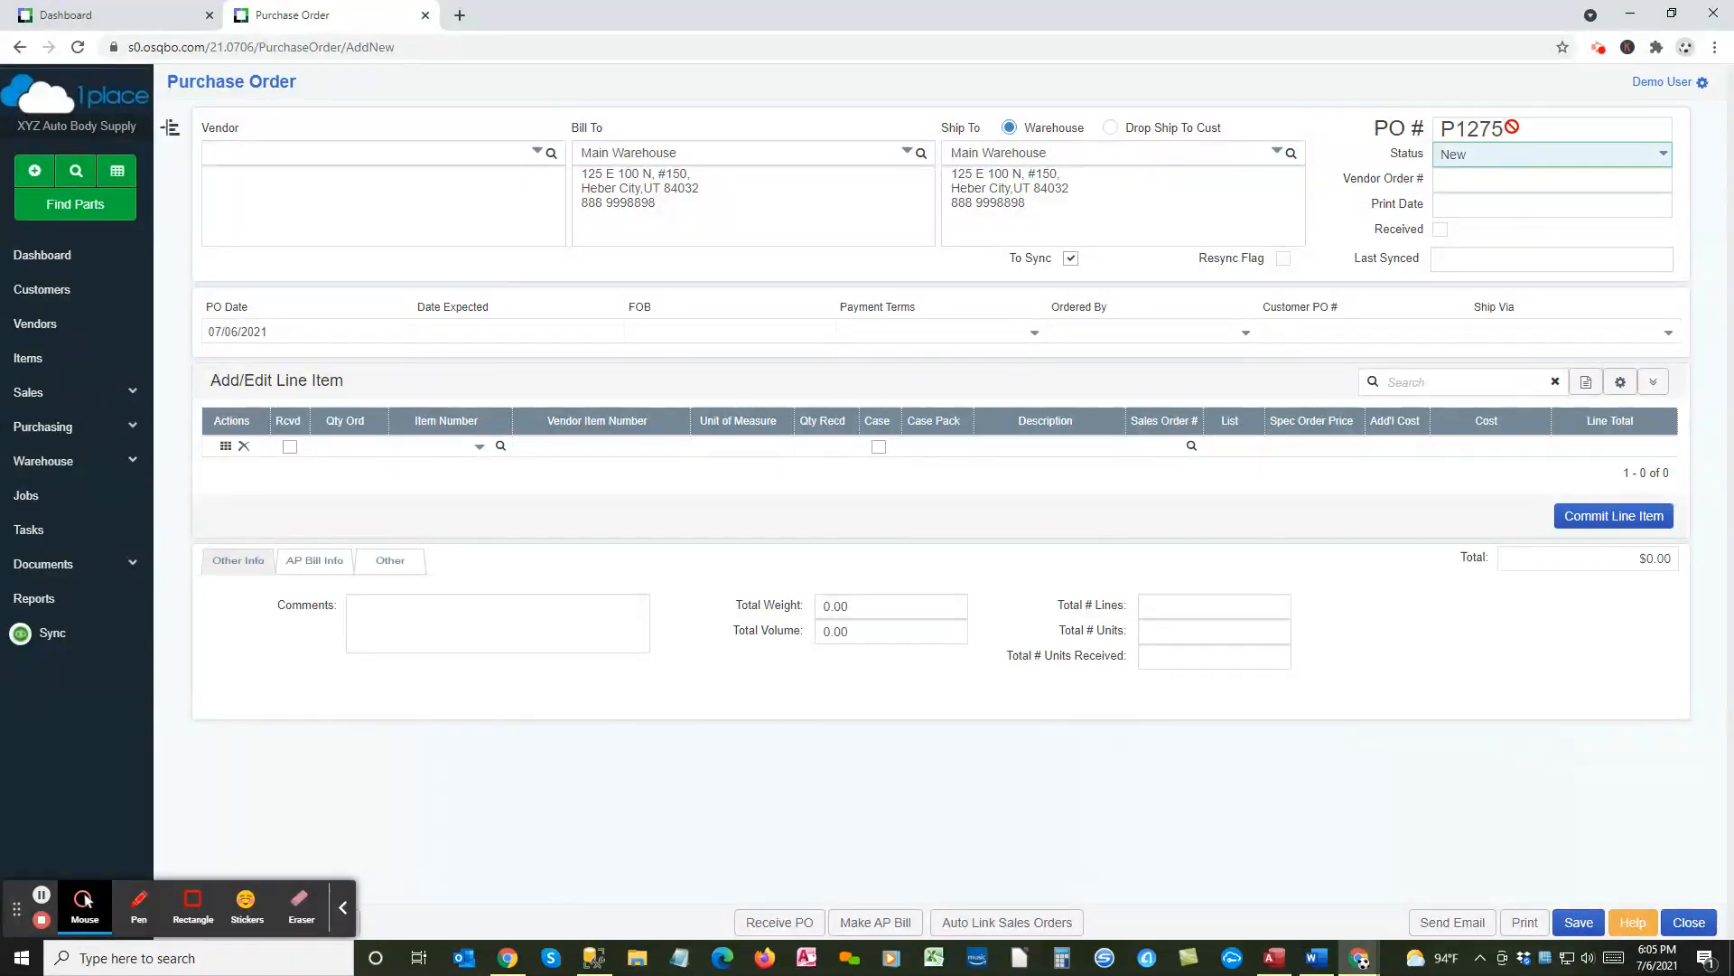
{"action": "left_click", "coordinate": [1511, 129]}
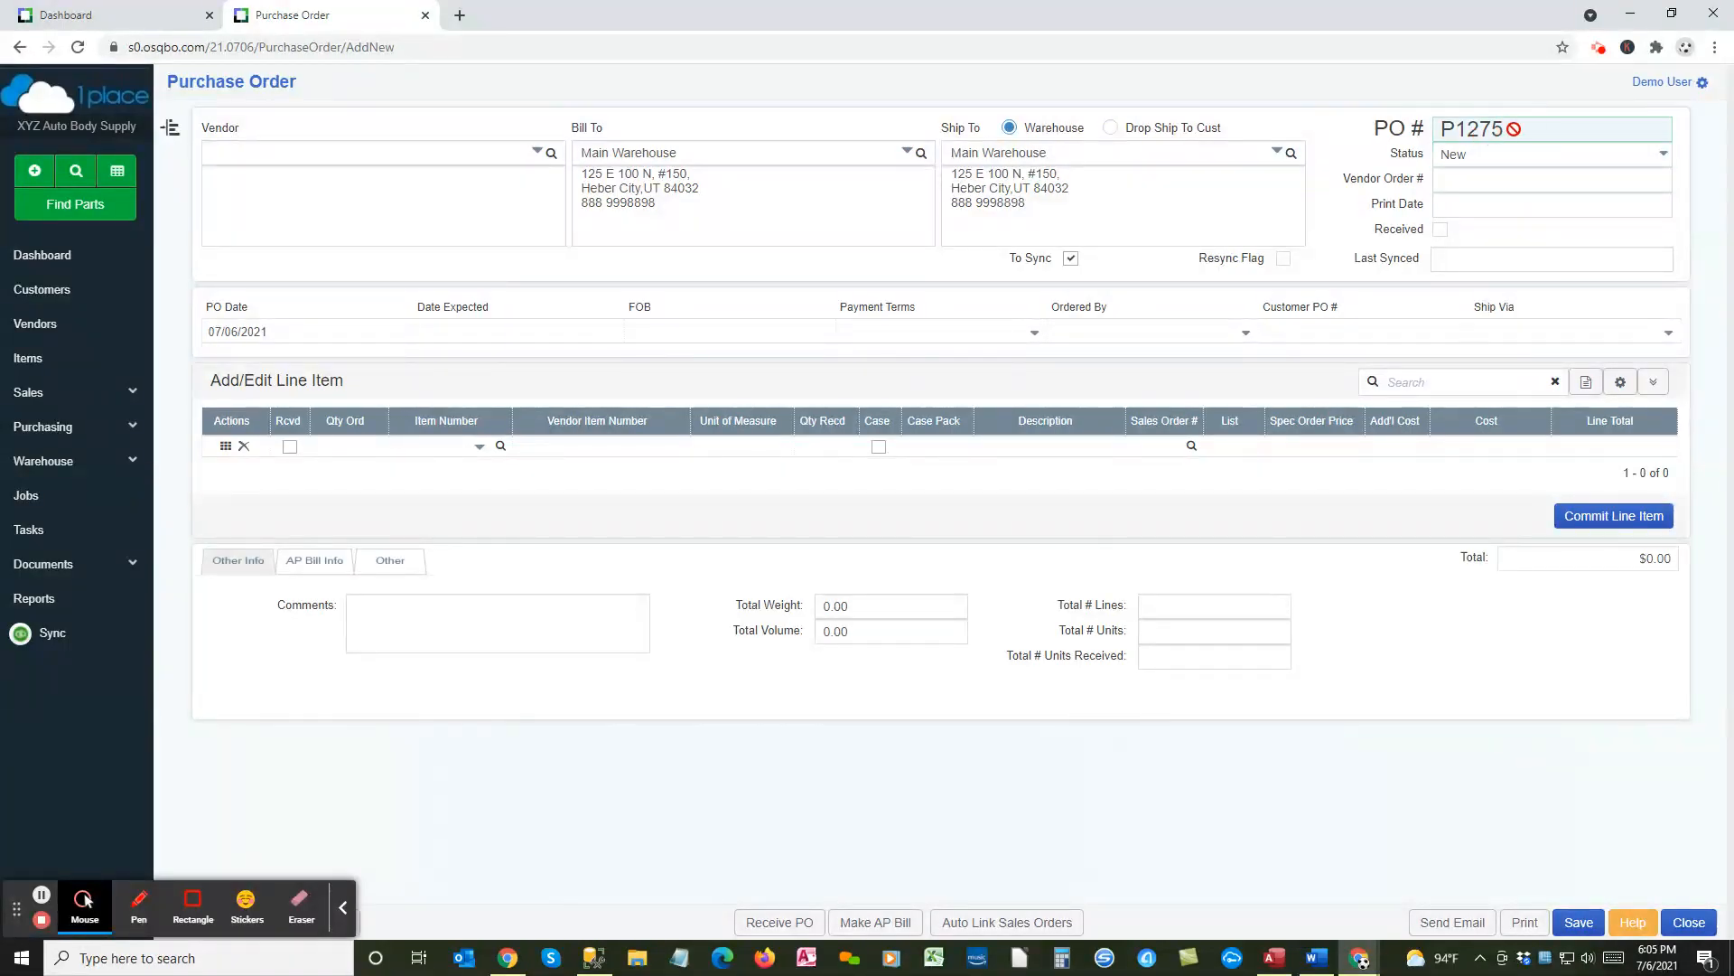
{"action": "double_click", "coordinate": [1455, 156]}
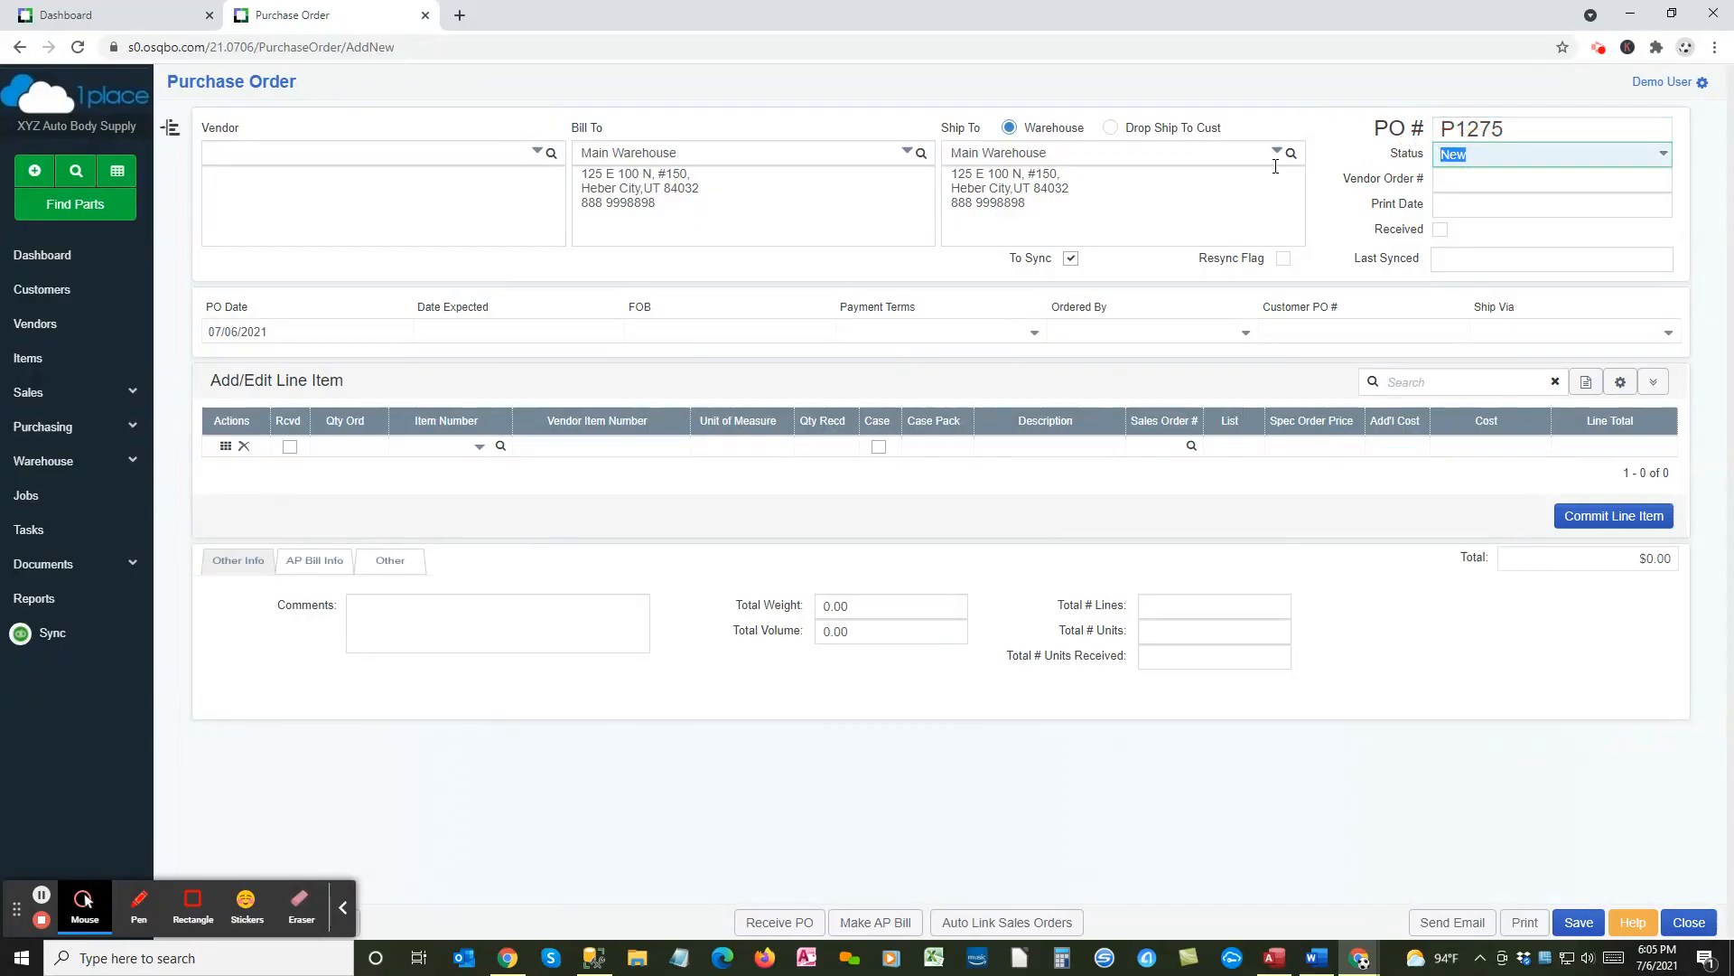
Step: Set the purchase order's vendor to X Vendor, keeping the default Bill To and Ship To warehouse
{"action": "left_click", "coordinate": [437, 153]}
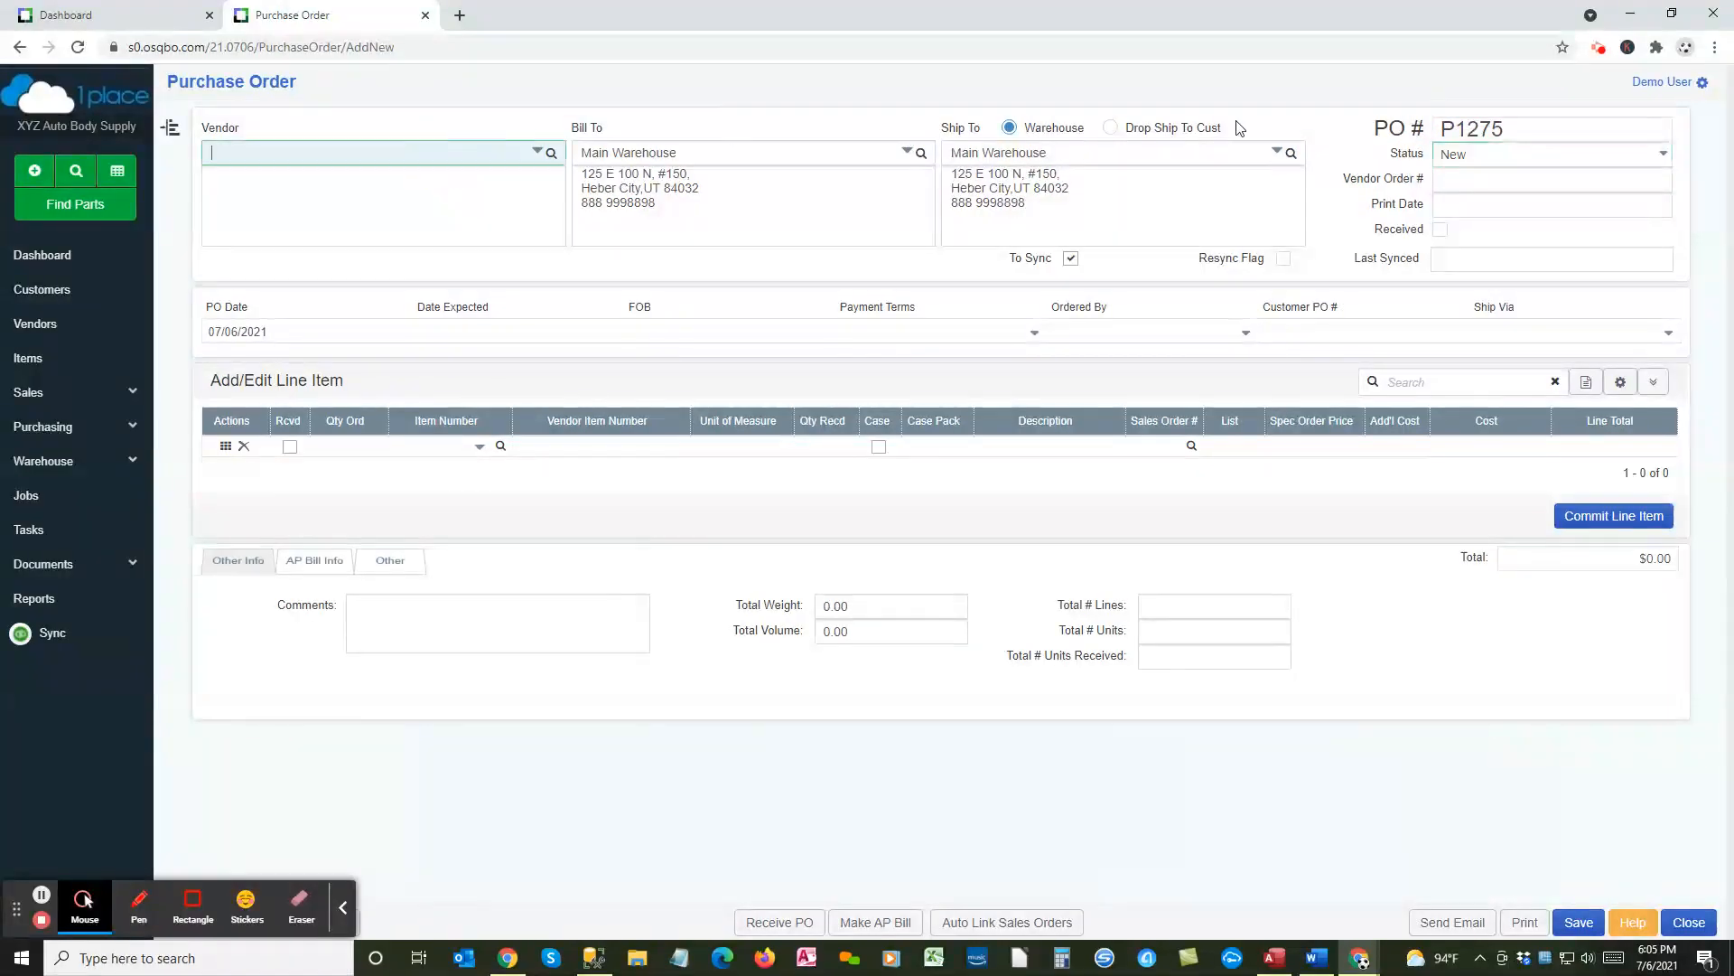
{"action": "type", "text": "X Vendor"}
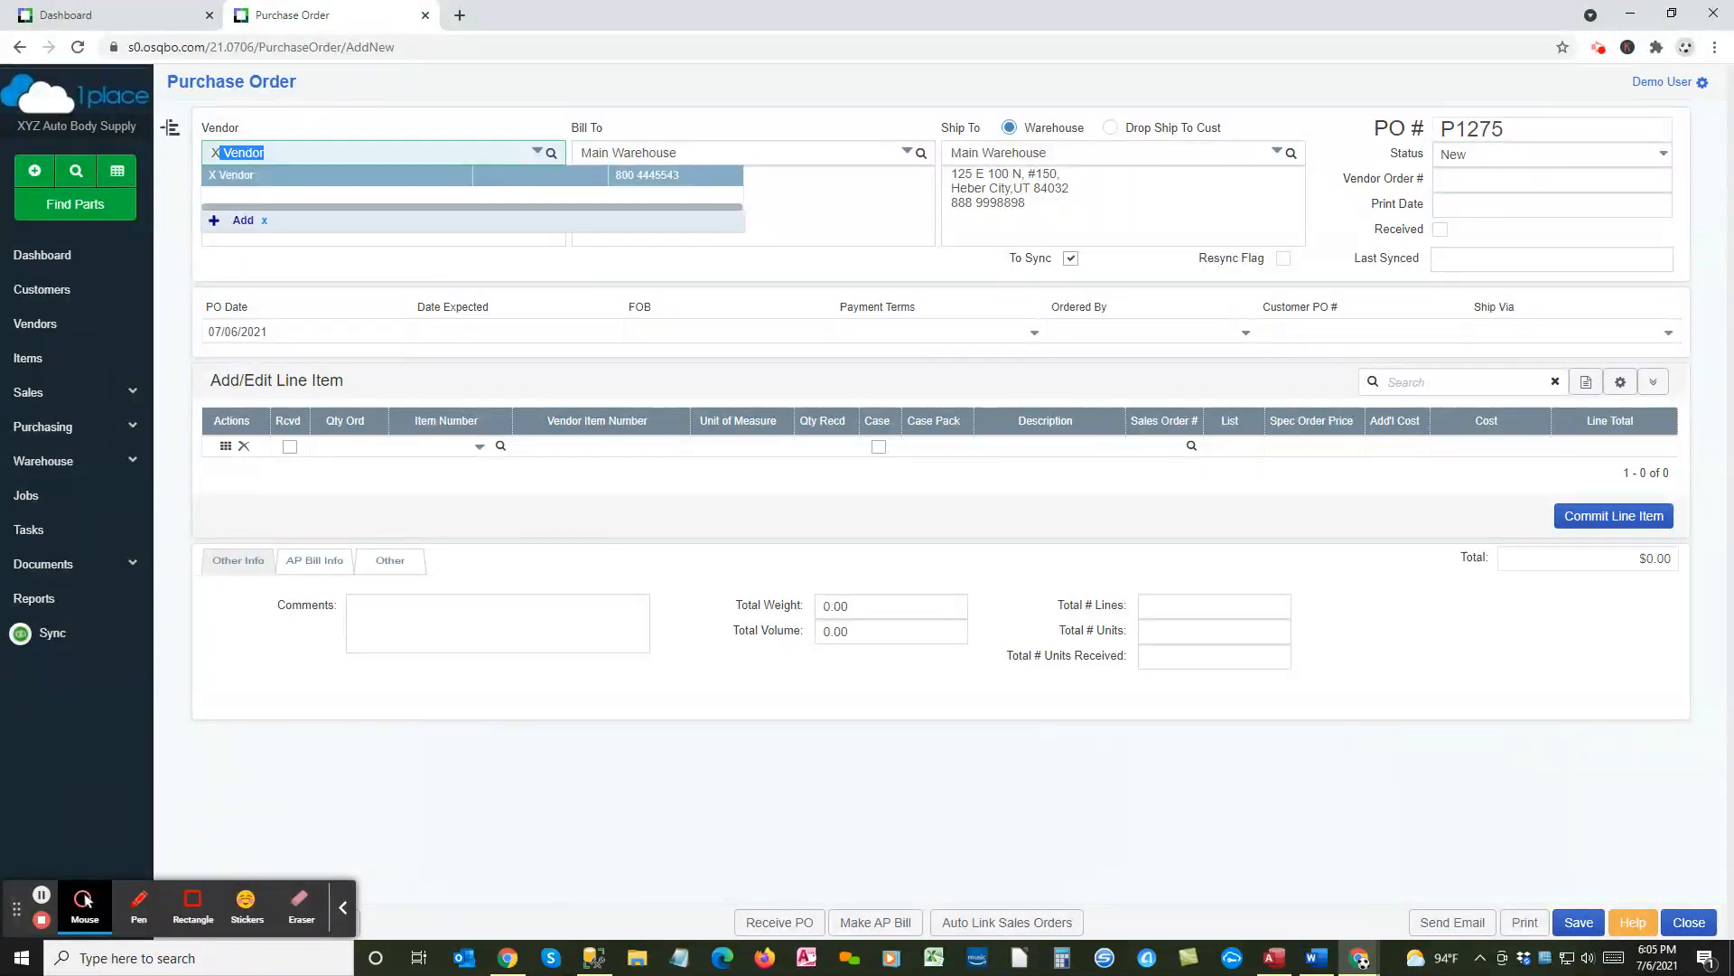
{"action": "key", "text": "Tab"}
{"action": "key", "text": "Tab"}
{"action": "key", "text": "Tab"}
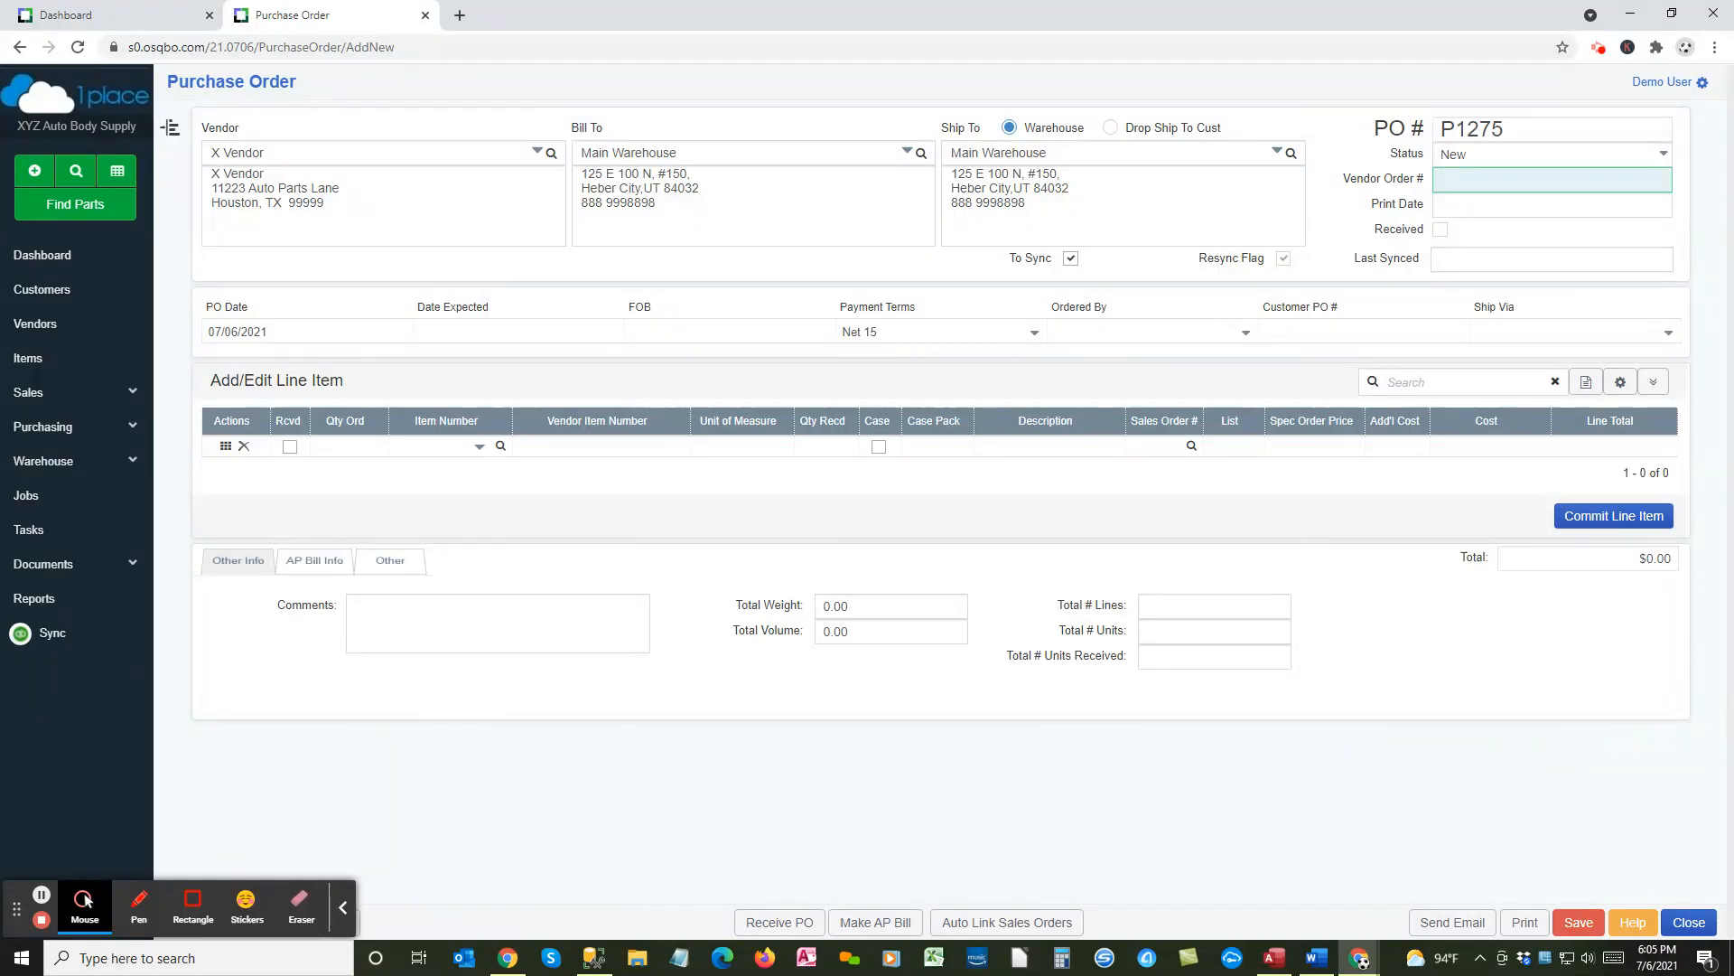
Step: Choose the ordering employee in Ordered By, keeping the PO date and payment terms and leaving the other header details blank
{"action": "key", "text": "Tab"}
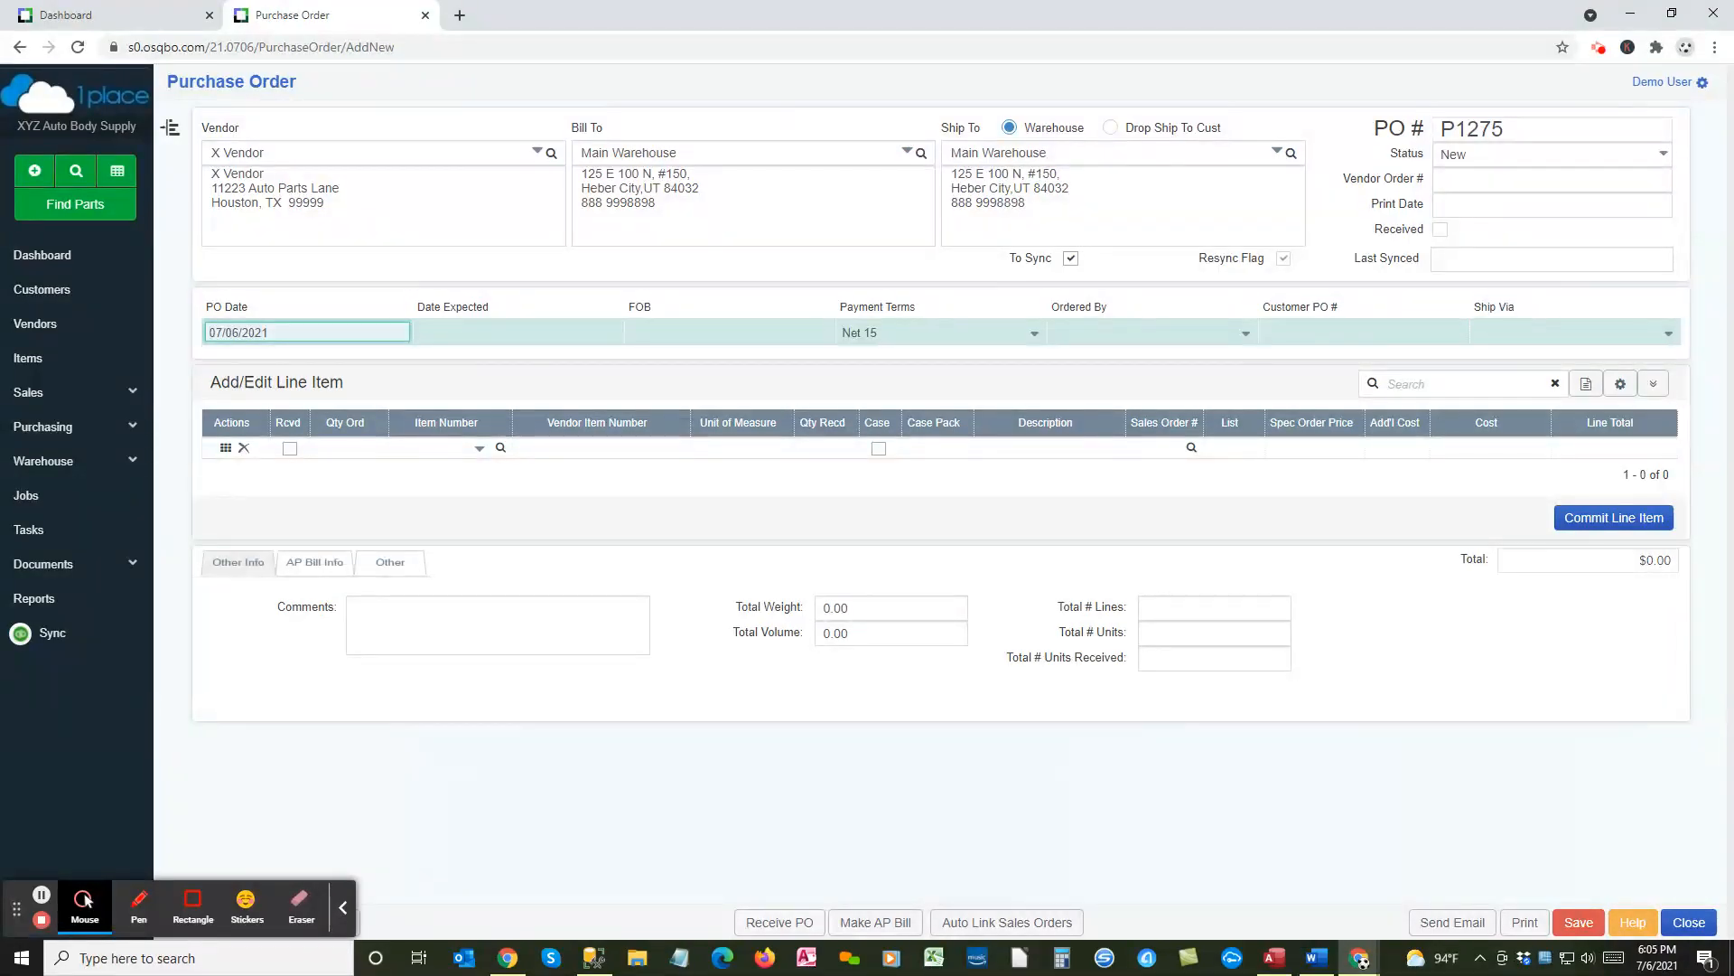
{"action": "key", "text": "Tab"}
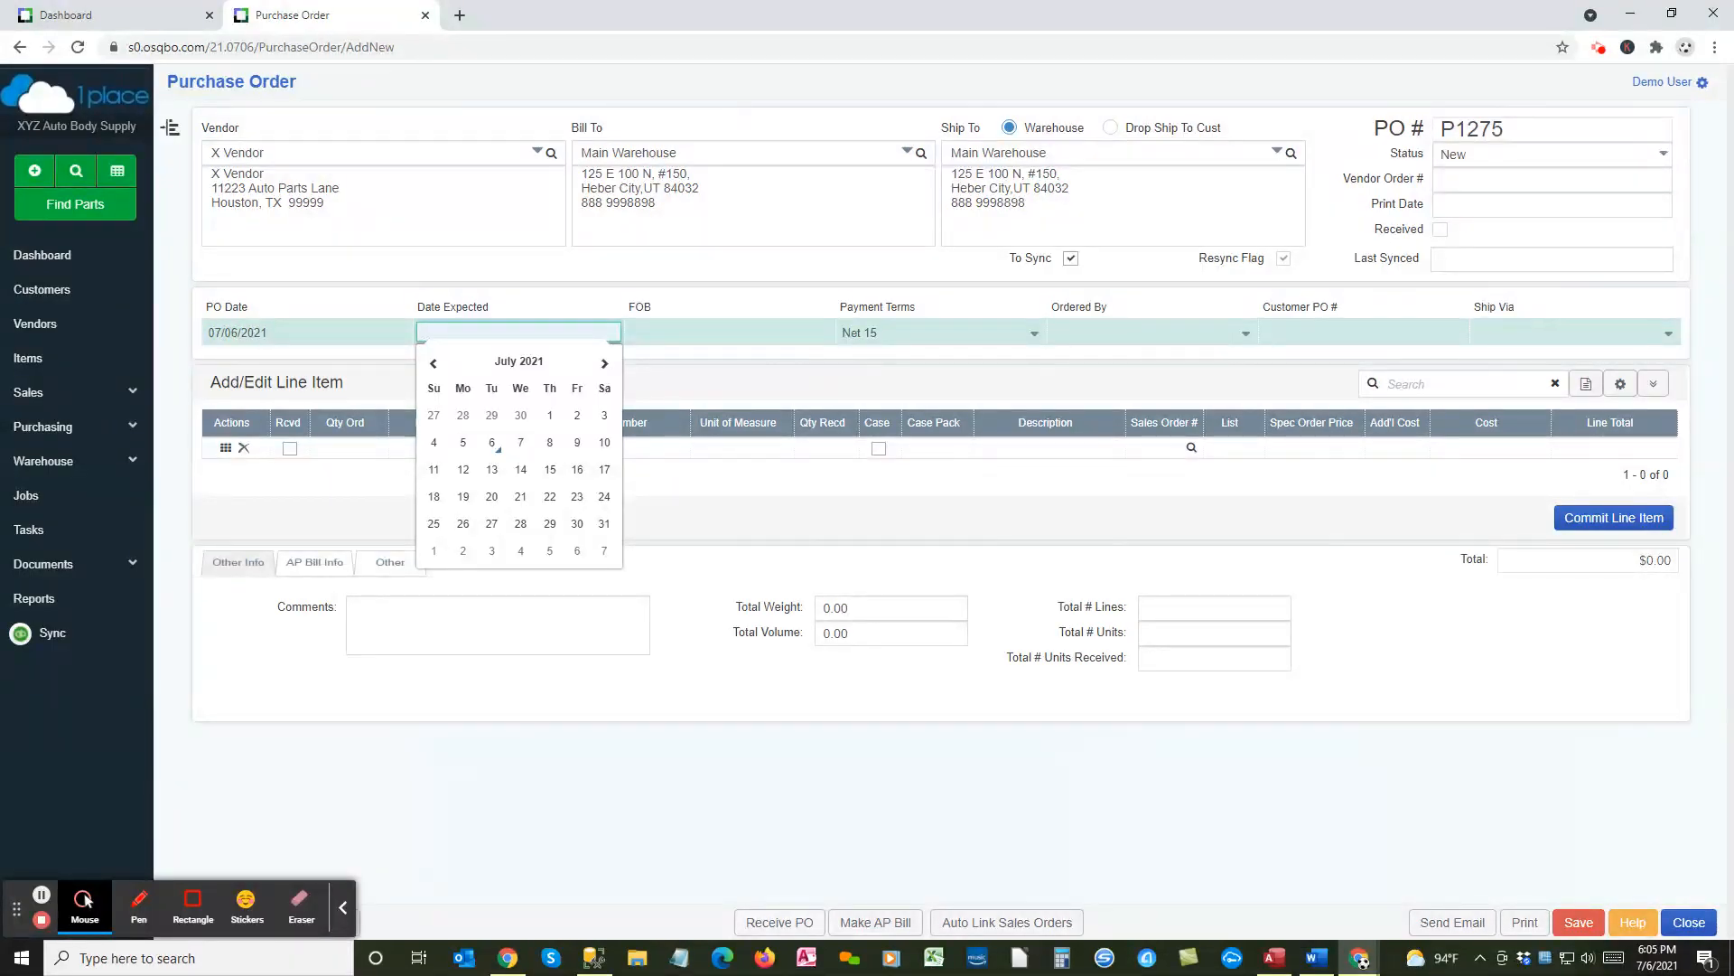
{"action": "key", "text": "Tab"}
{"action": "key", "text": "Tab"}
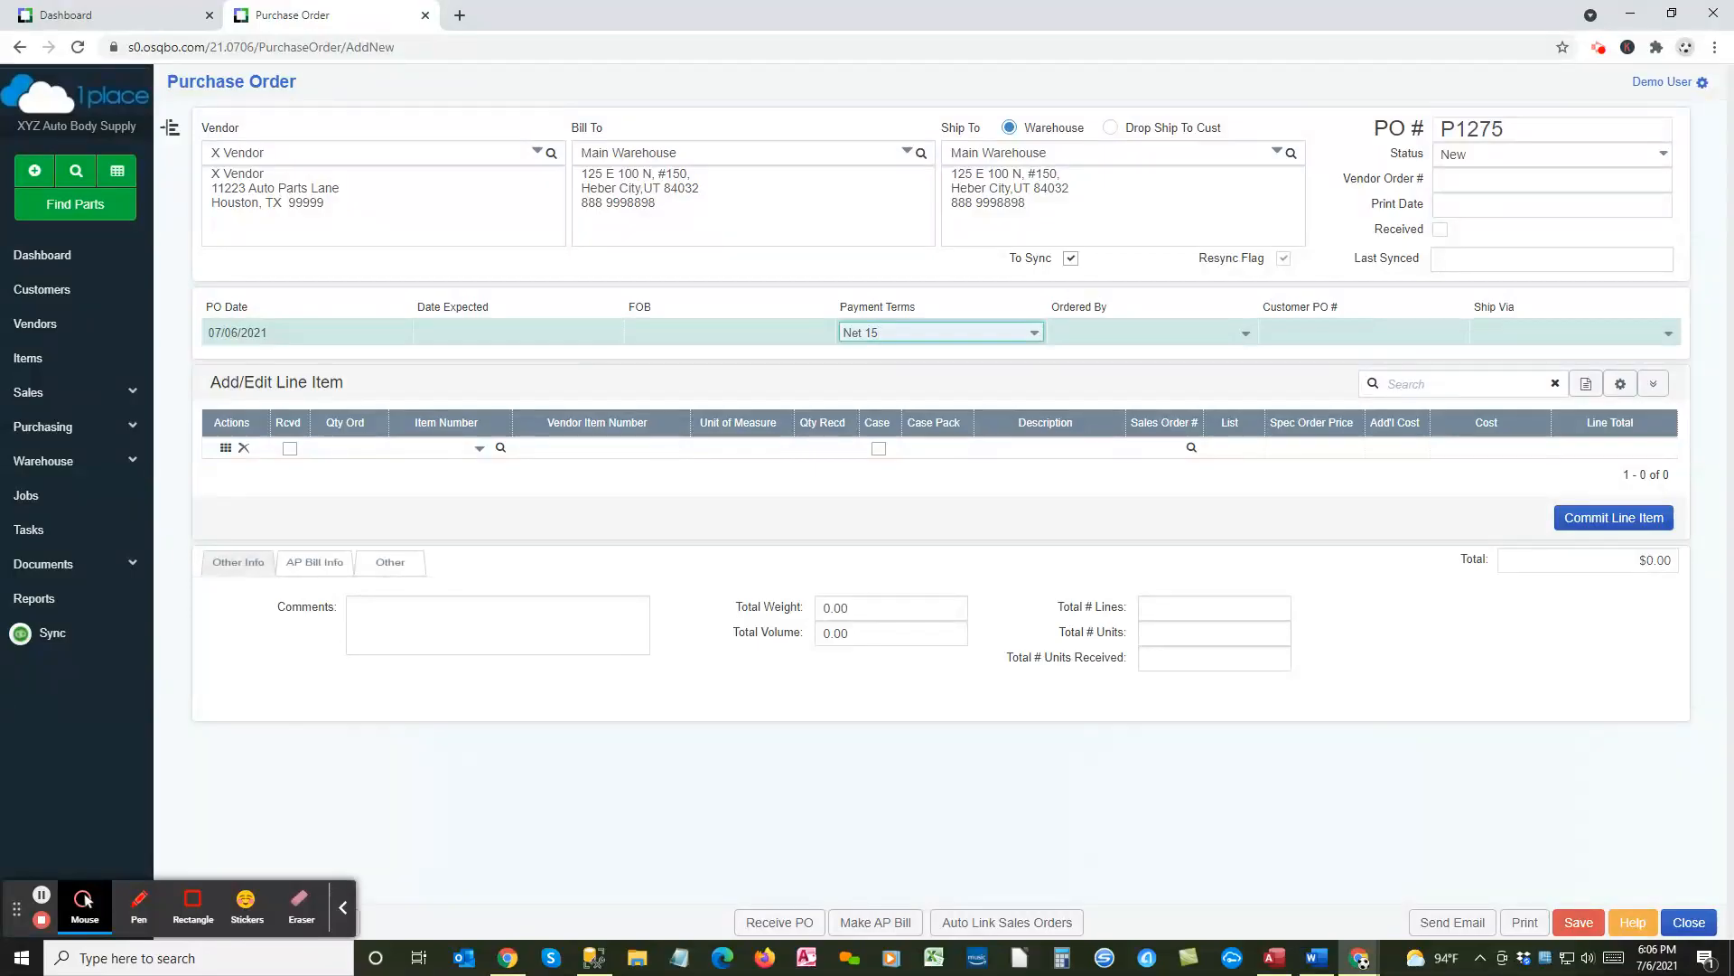
{"action": "key", "text": "Tab"}
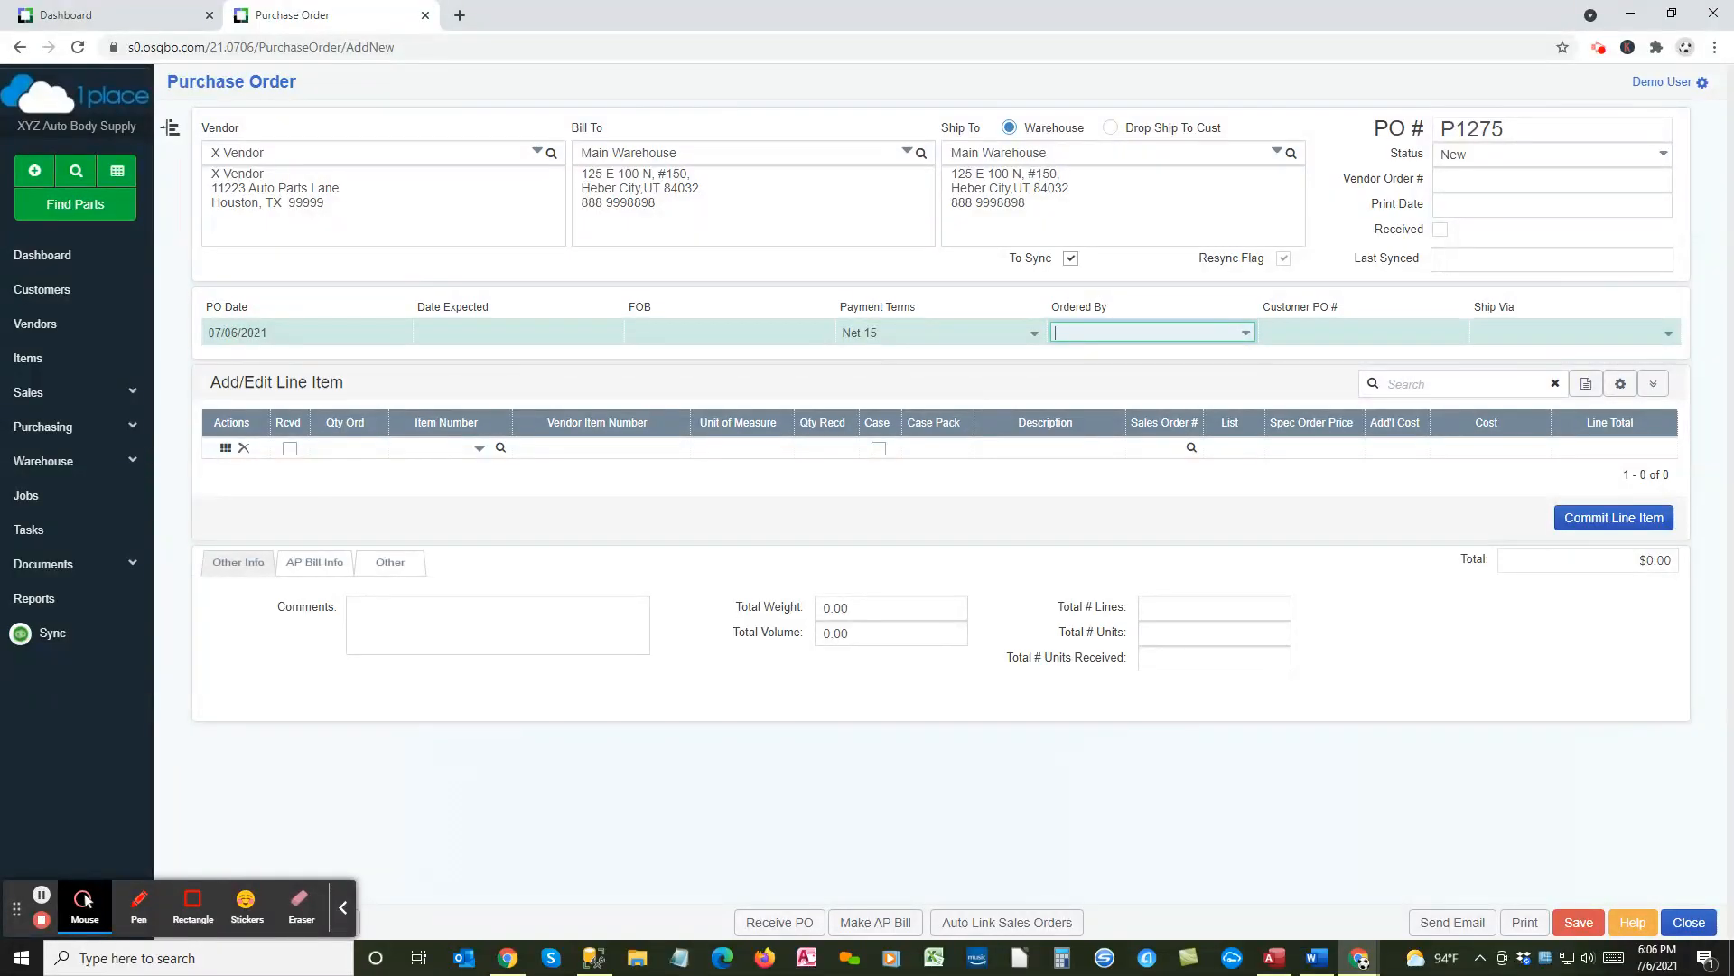
{"action": "left_click", "coordinate": [1237, 331]}
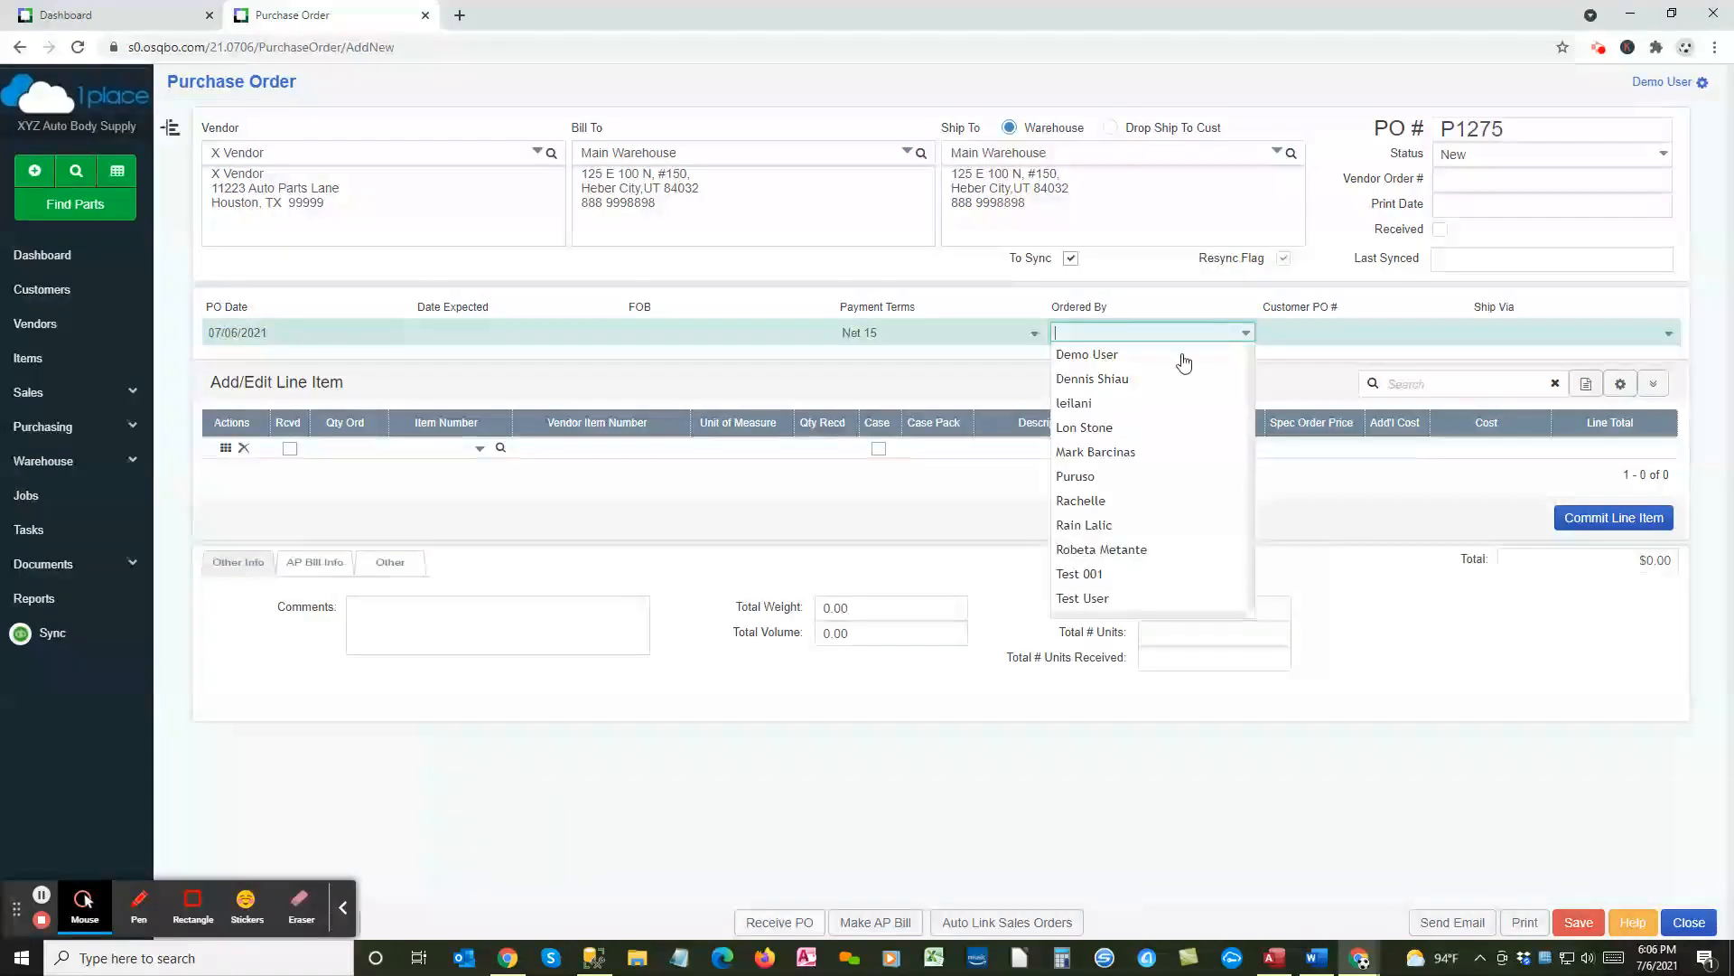
{"action": "left_click", "coordinate": [1084, 429]}
{"action": "key", "text": "Tab"}
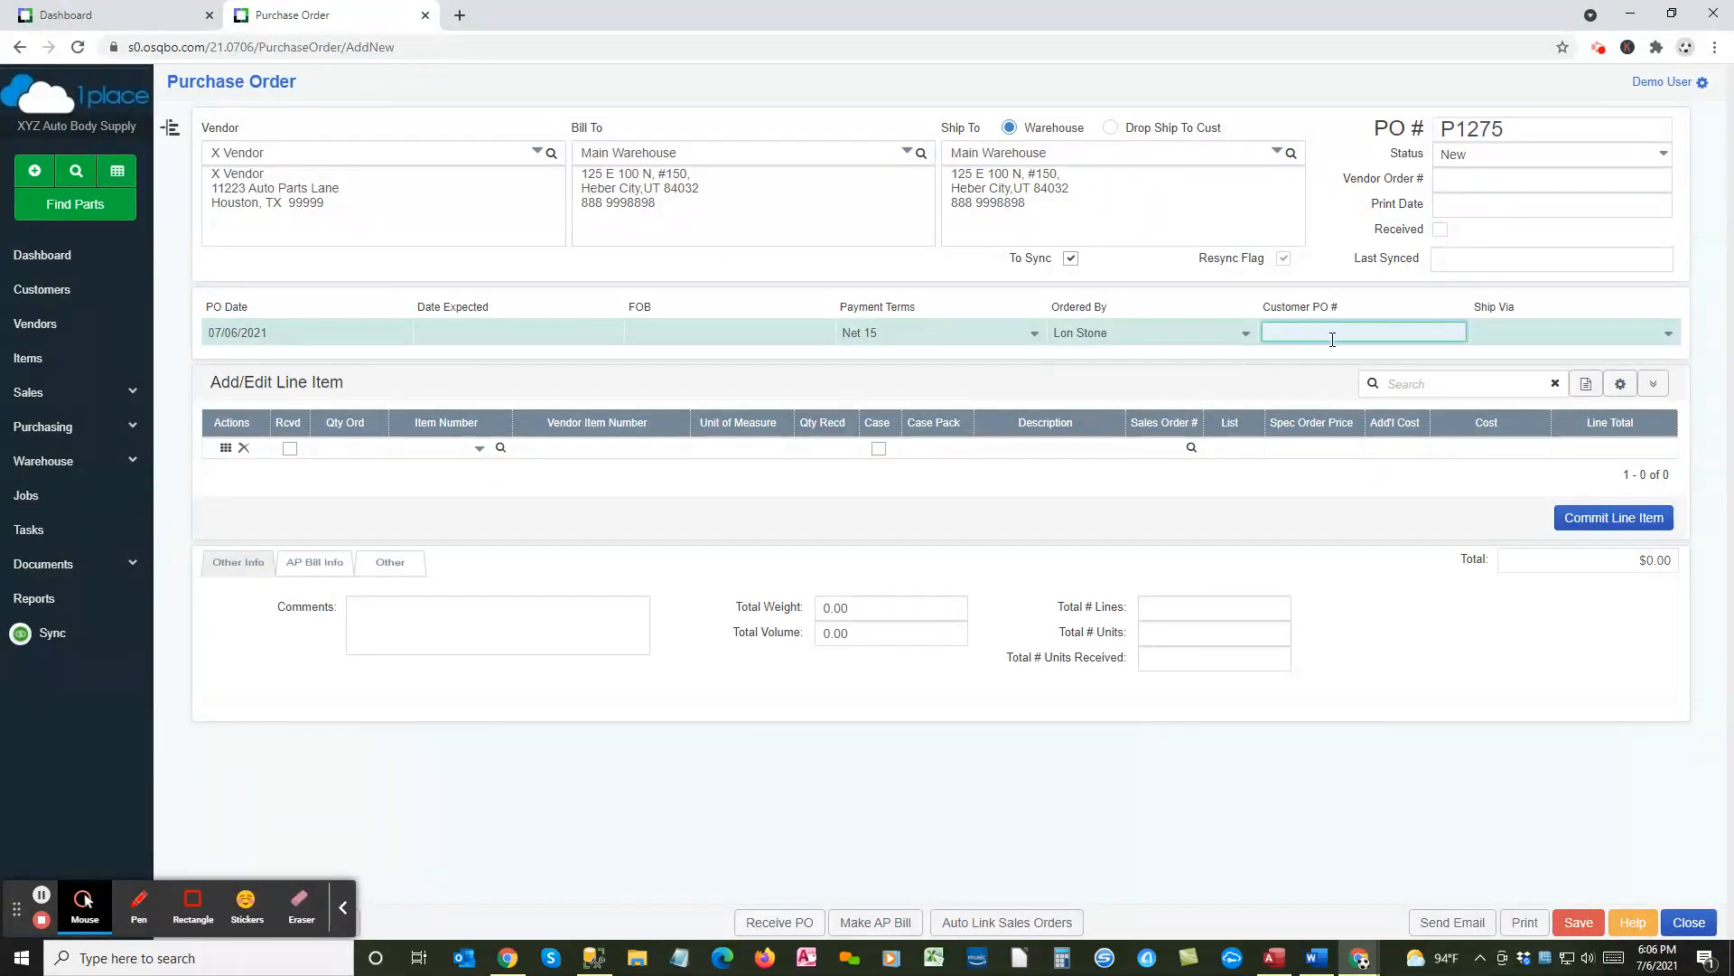
{"action": "key", "text": "Tab"}
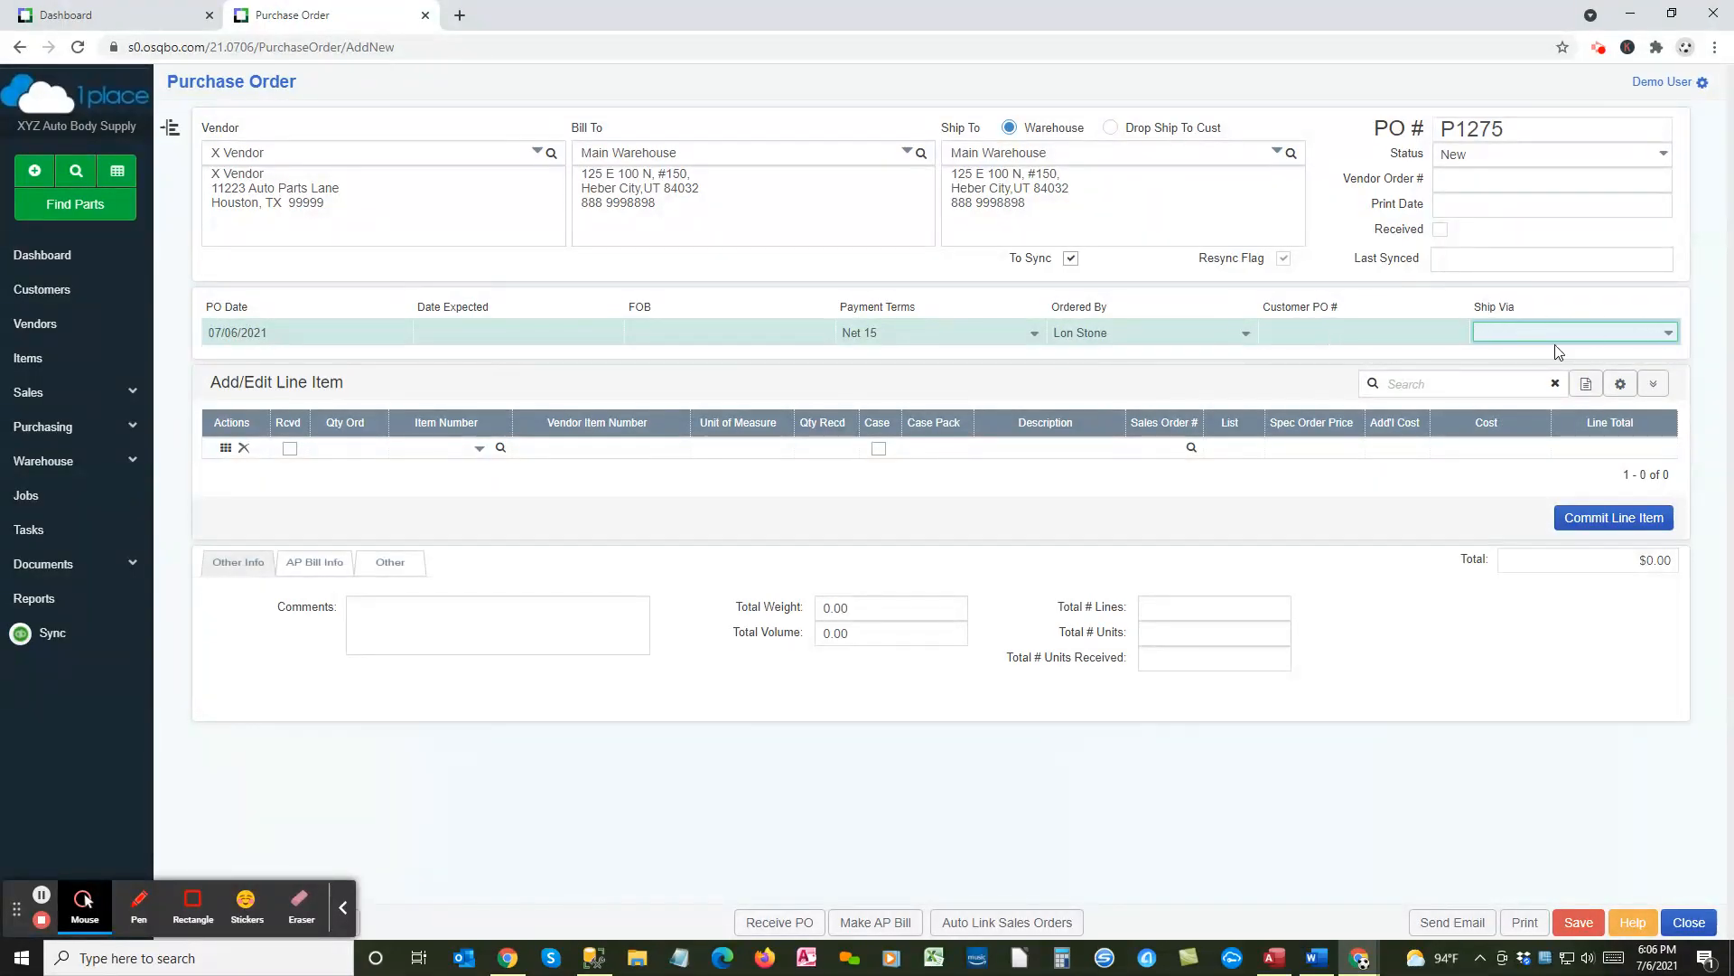
Step: Enter a line item with an ordered quantity of 3 for item AC1000101, the Acura Vigor 93-94 front bumper cover
{"action": "left_click", "coordinate": [351, 448]}
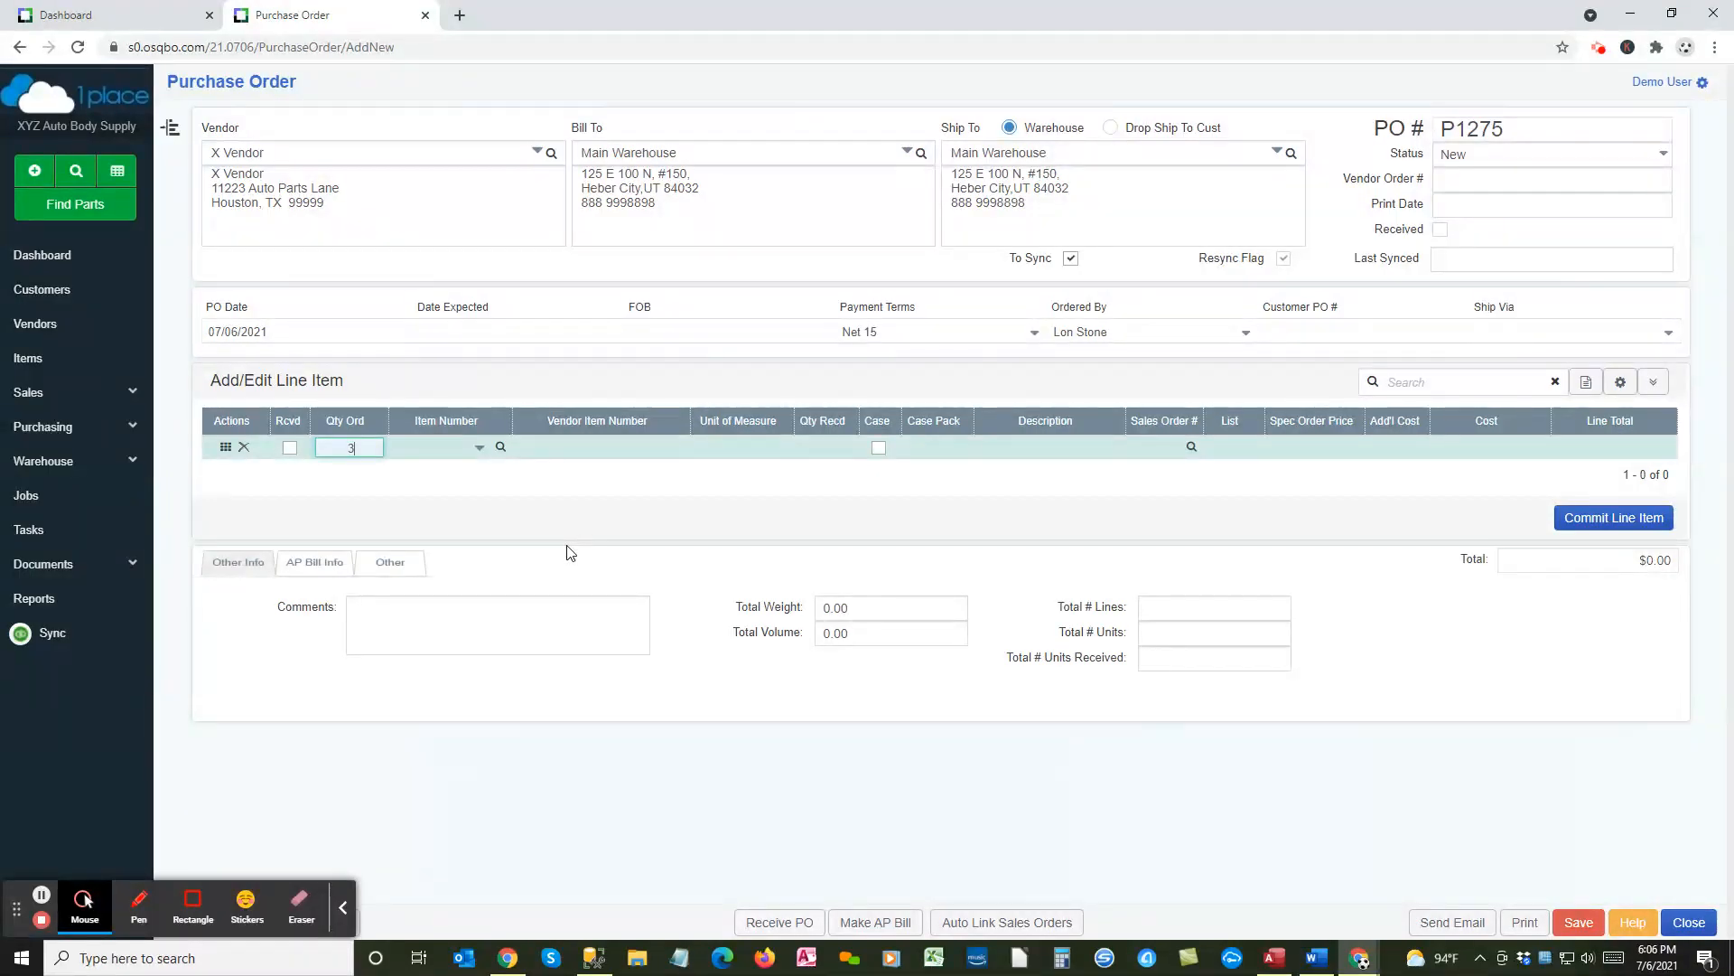
{"action": "key", "text": "Tab"}
{"action": "type", "text": "ac"}
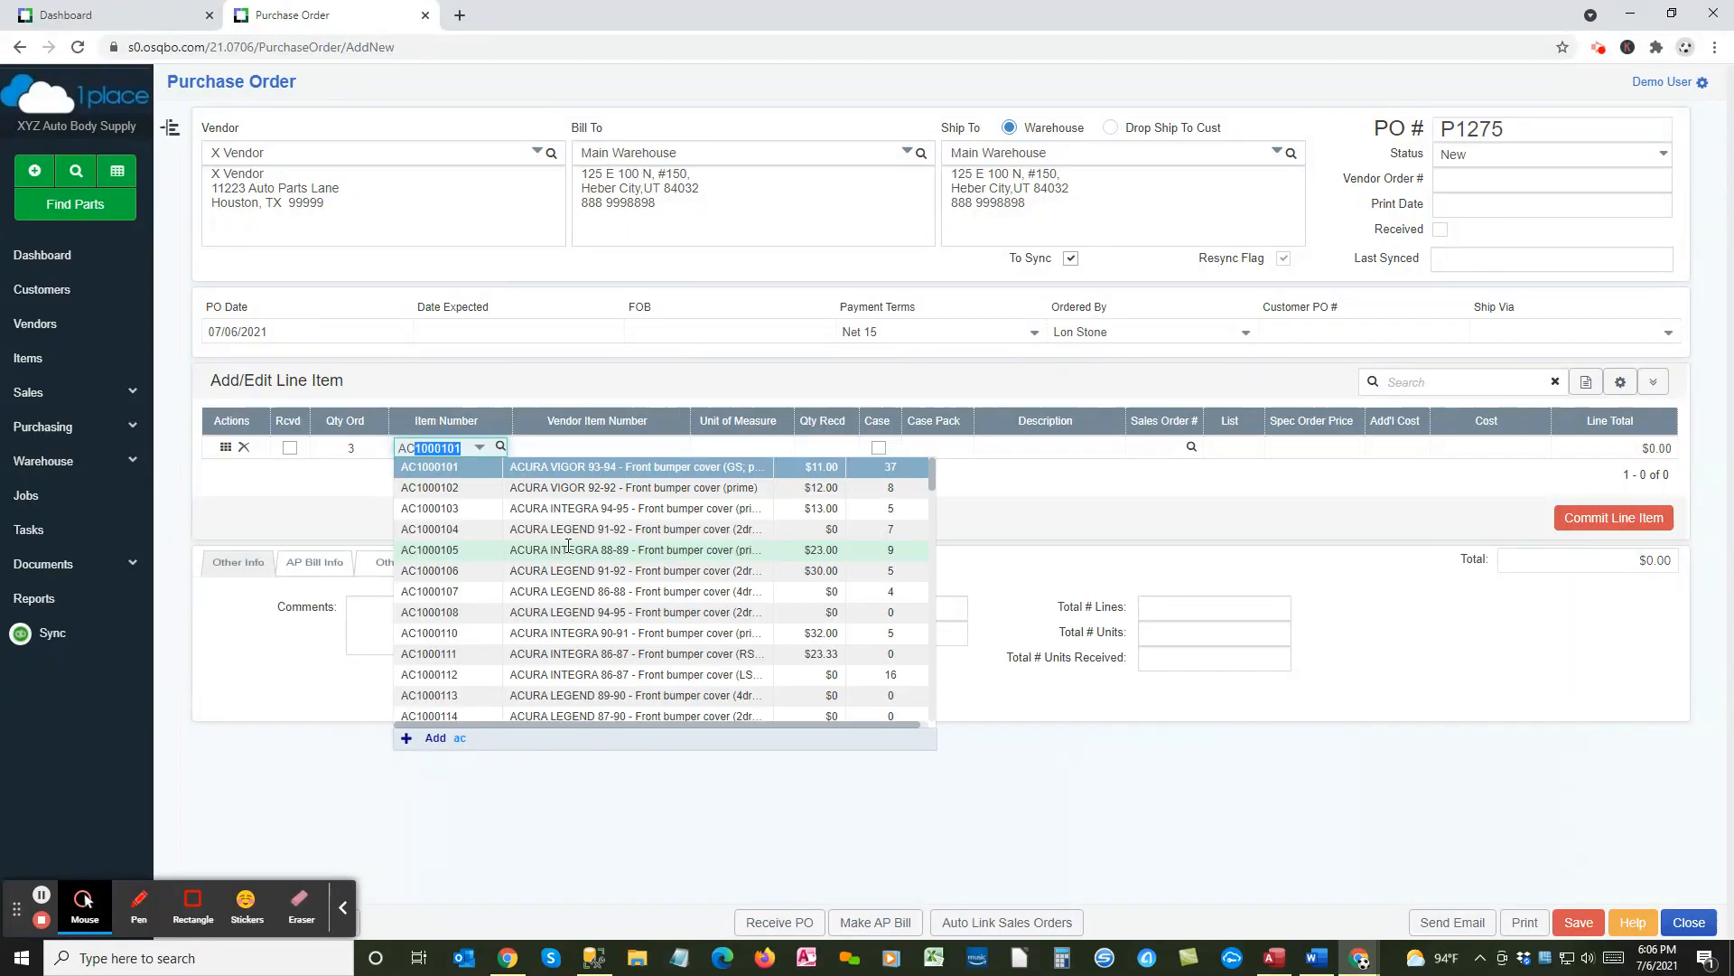
{"action": "key", "text": "Down"}
{"action": "key", "text": "Down"}
{"action": "key", "text": "Down"}
{"action": "key", "text": "Down"}
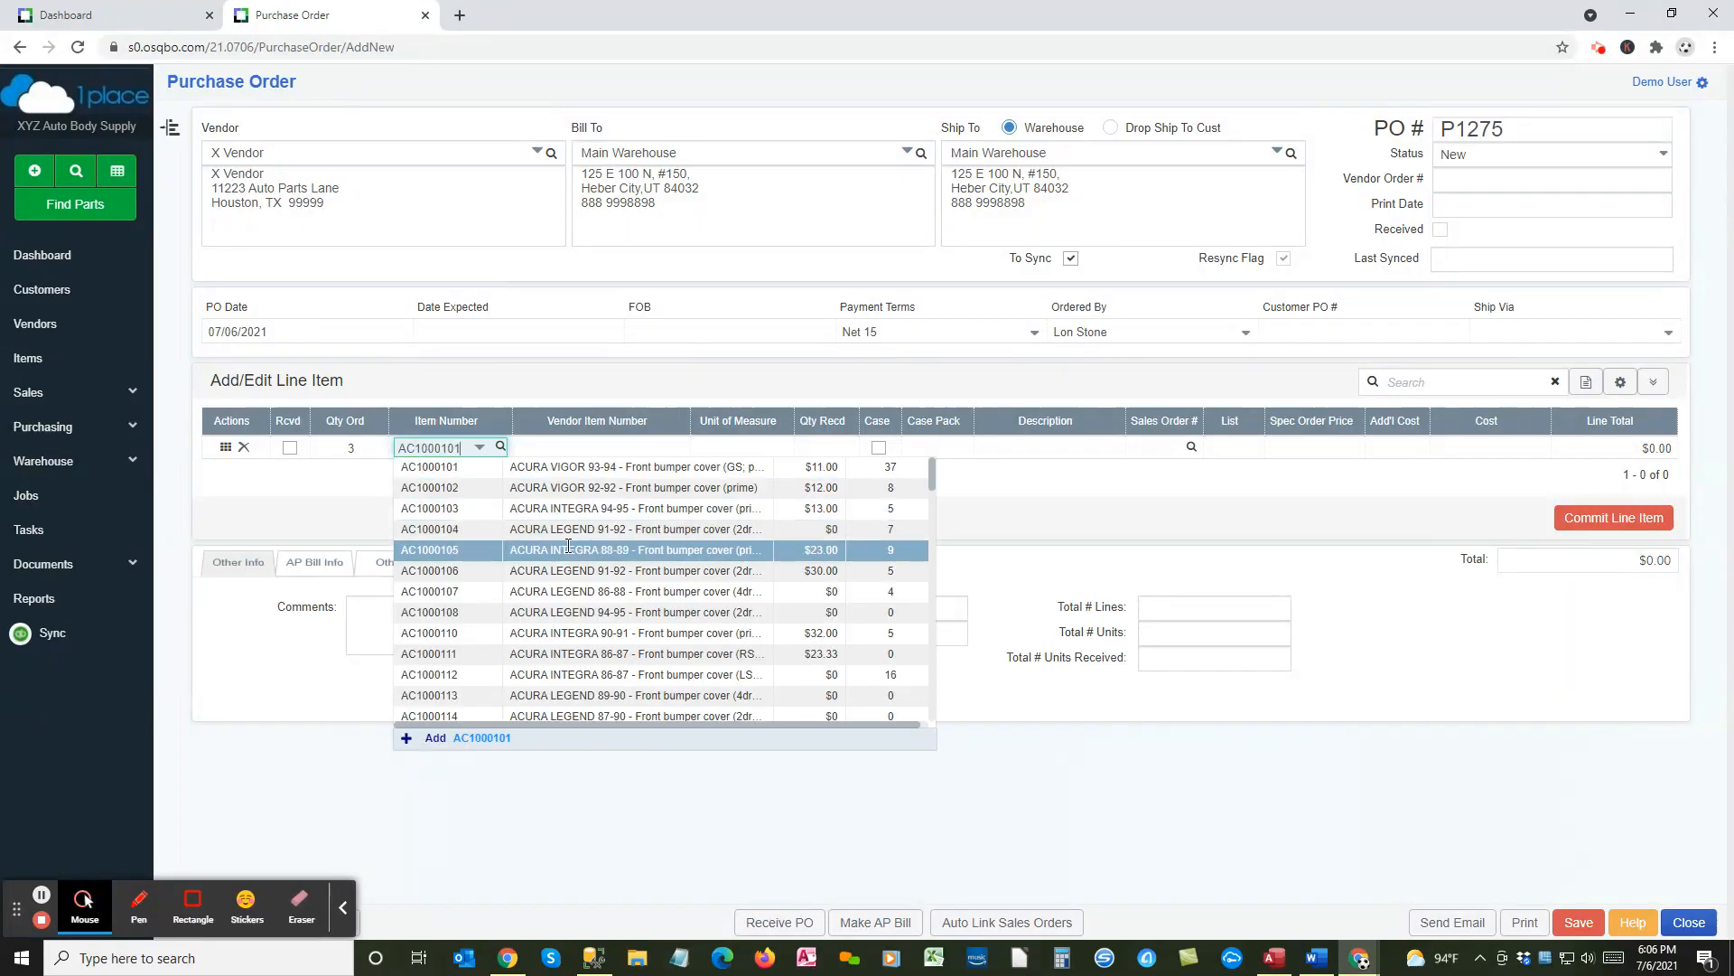
{"action": "key", "text": "Up"}
{"action": "key", "text": "Up"}
{"action": "key", "text": "Up"}
{"action": "key", "text": "Up"}
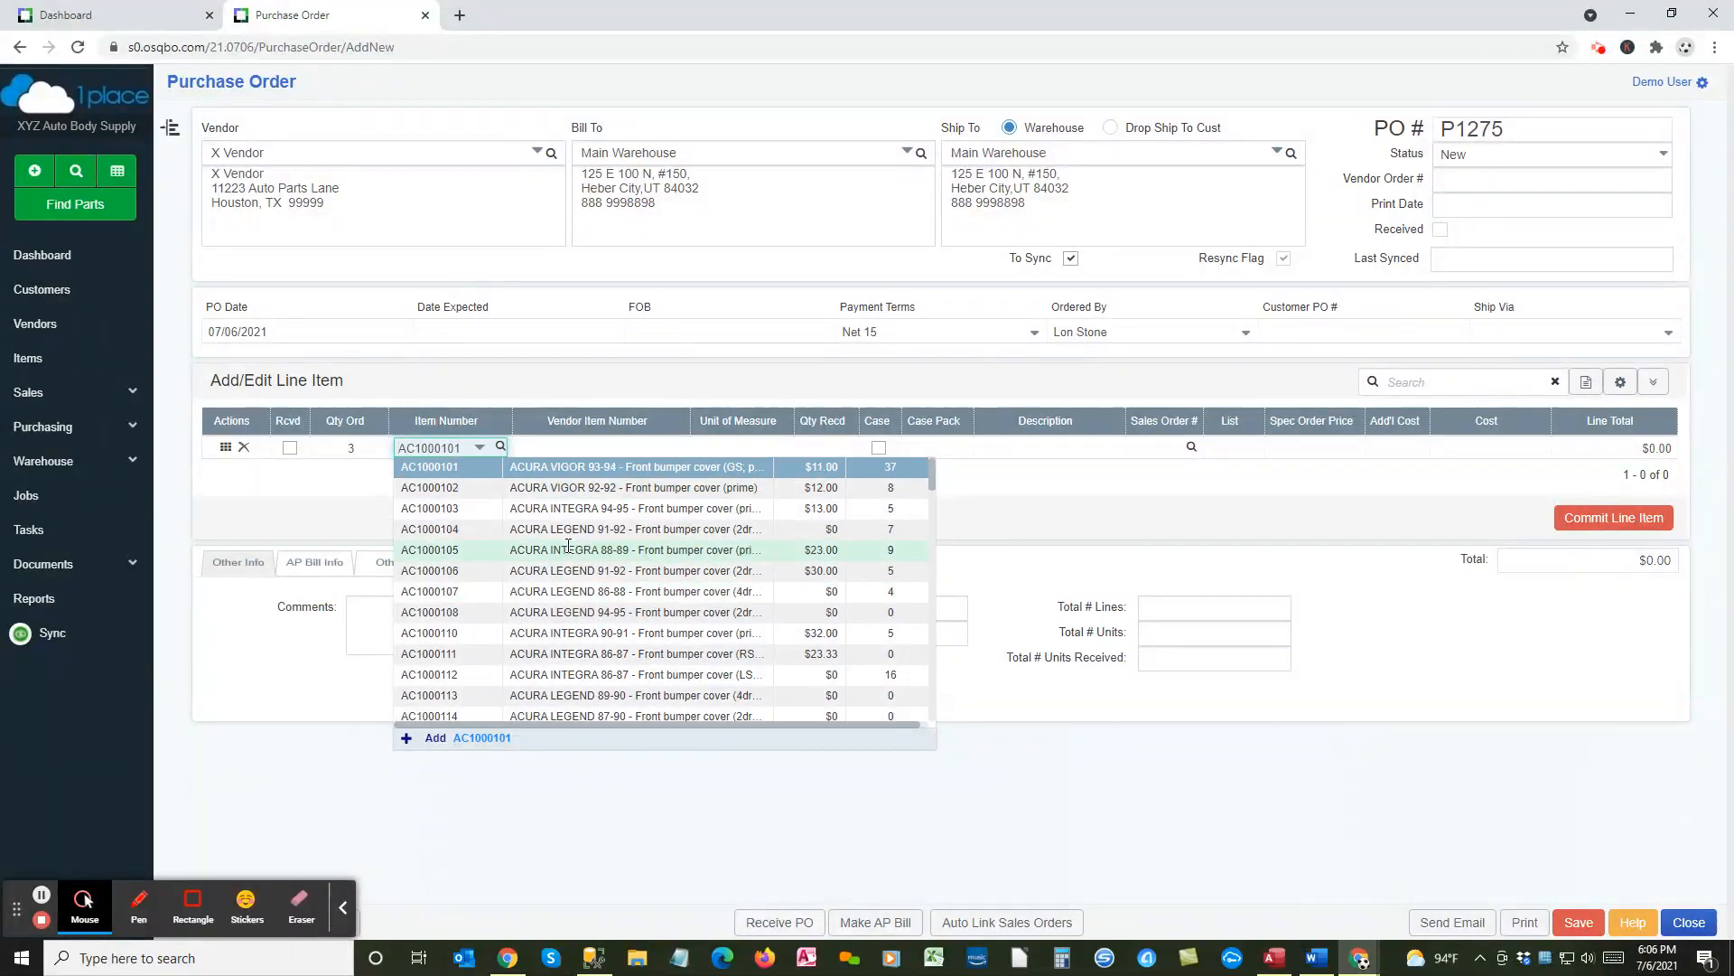
{"action": "key", "text": "Tab"}
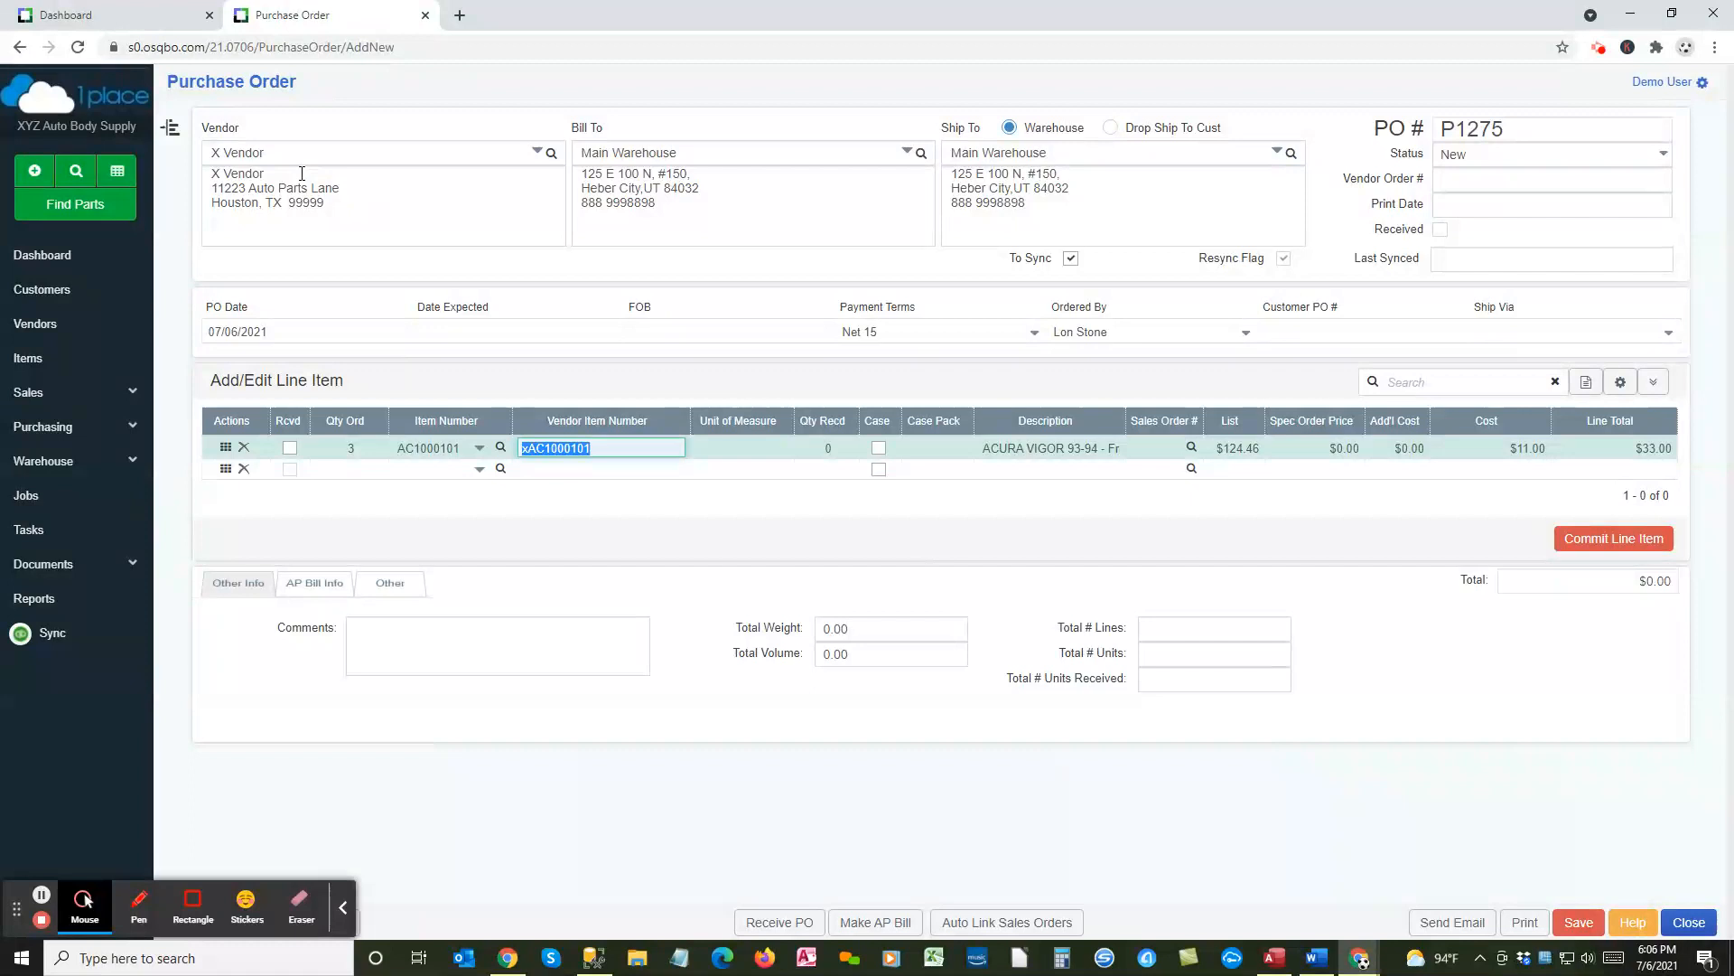
Step: Check the purchase order's vendor against the vendor item number on the AC1000101 line
{"action": "left_click", "coordinate": [258, 153]}
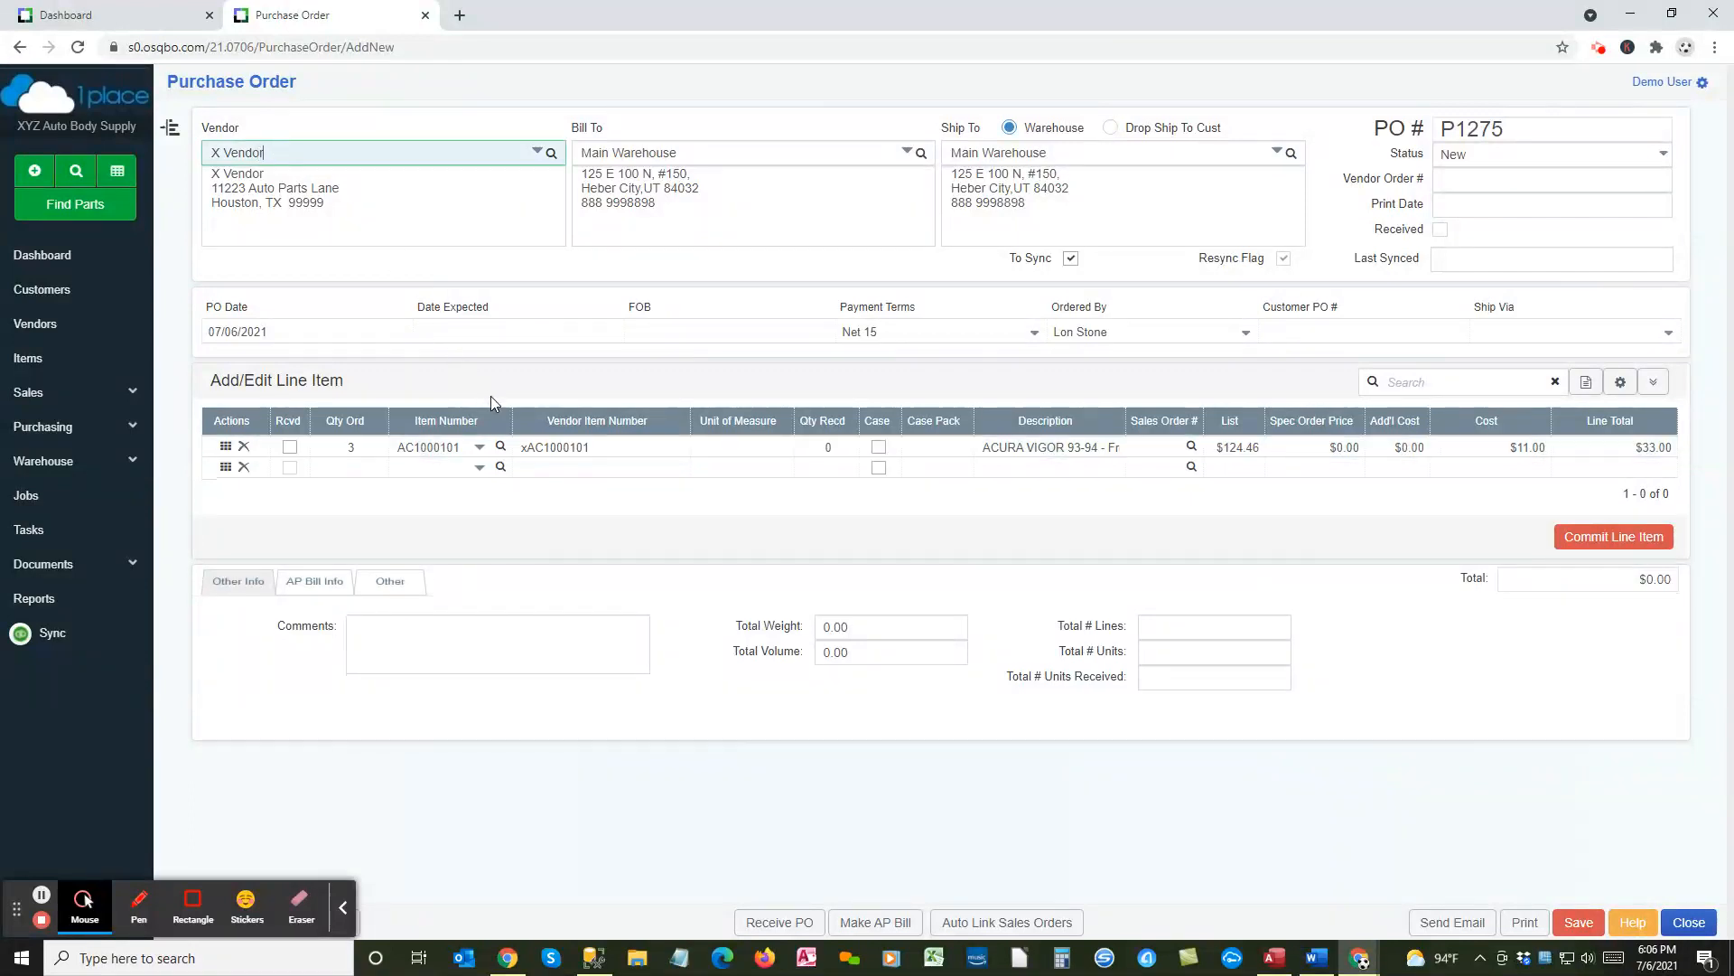
{"action": "left_click", "coordinate": [606, 445]}
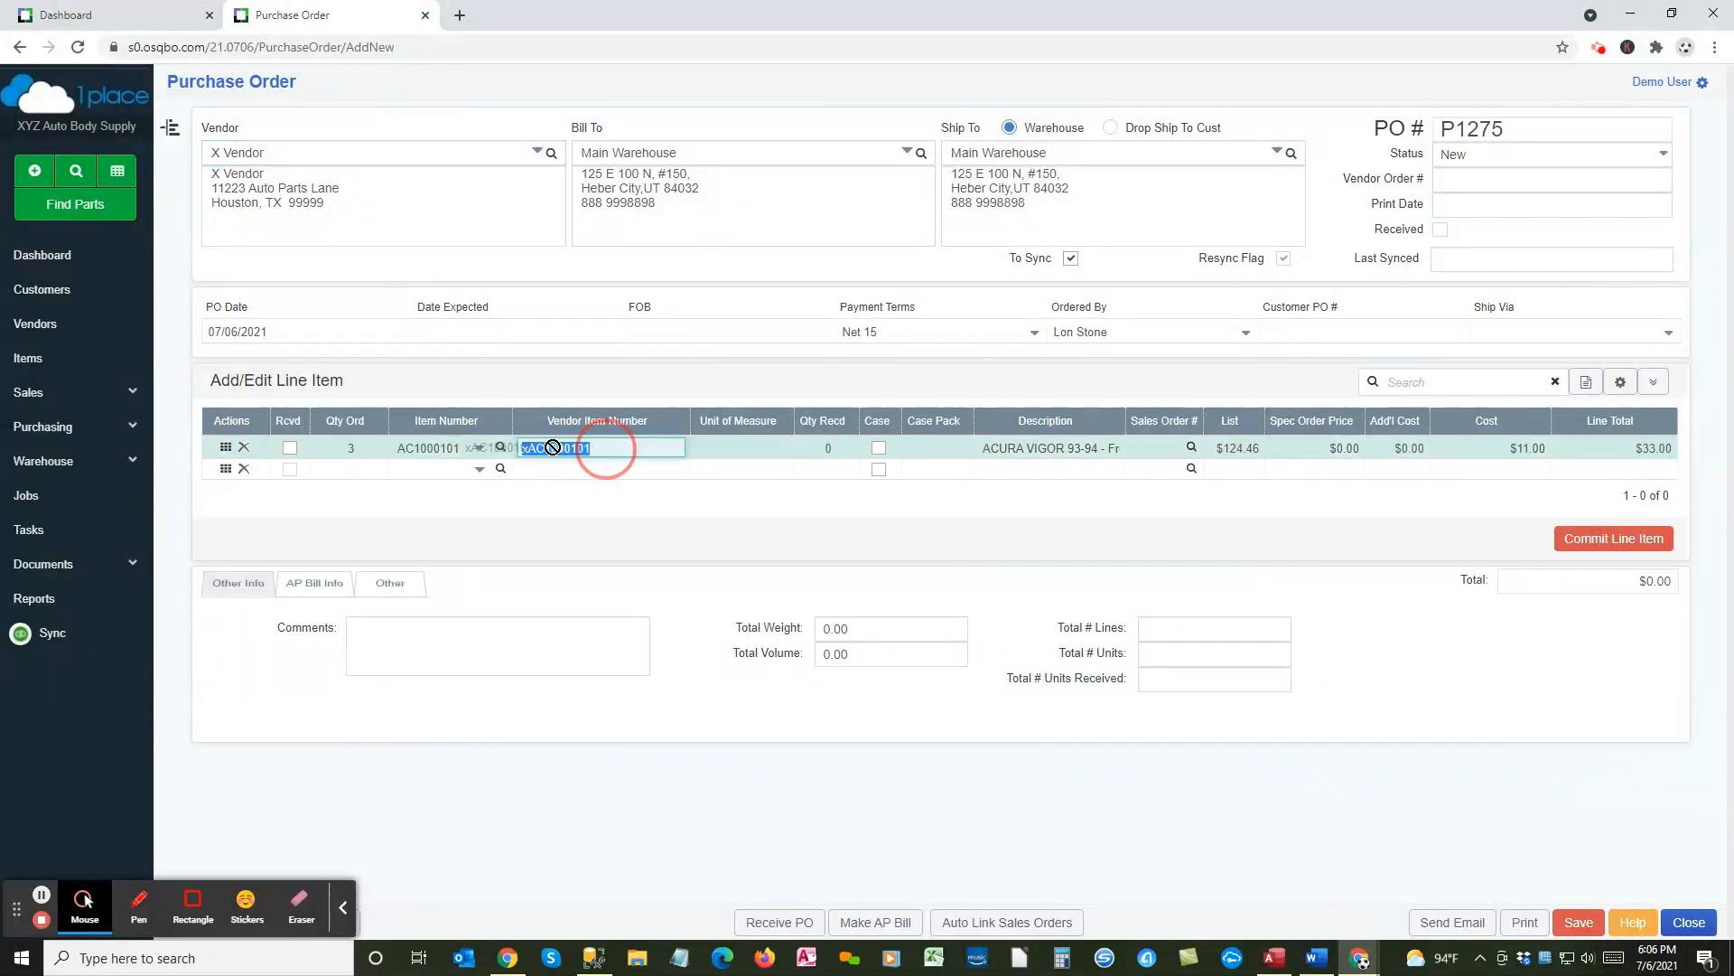
{"action": "left_click", "coordinate": [619, 450]}
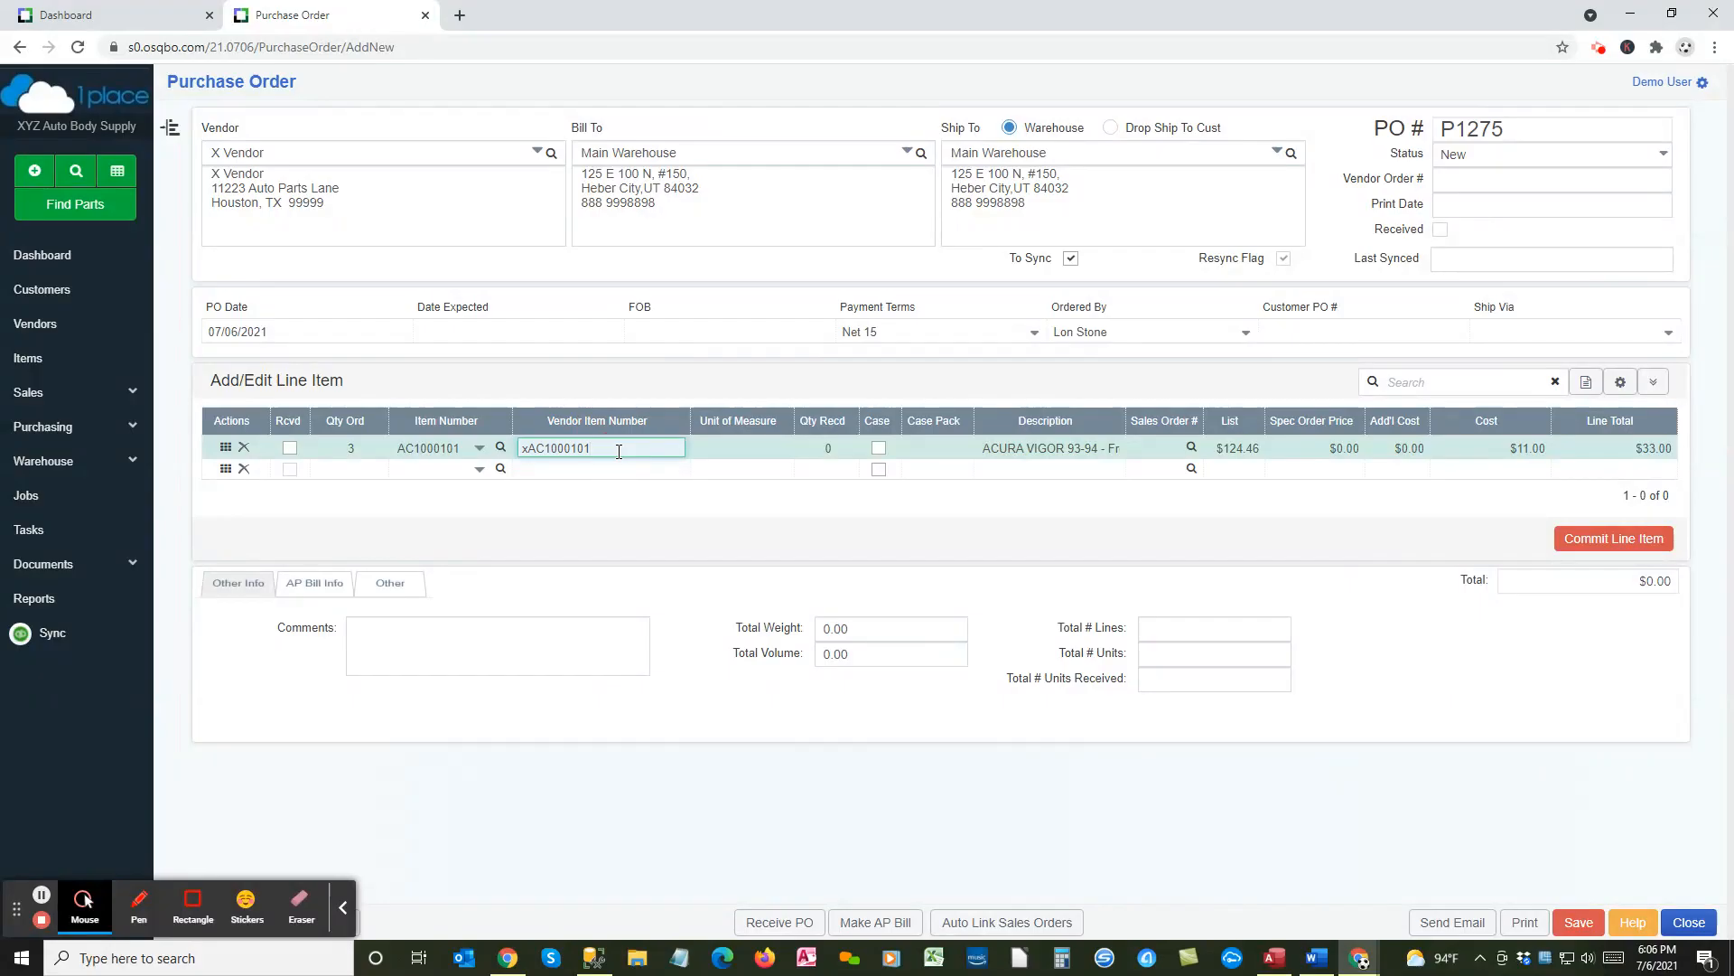
Step: Open the item detail of AC1000101, review the X Vendor item number and cost in its vendor list, and return to the purchase order
{"action": "left_click", "coordinate": [501, 449]}
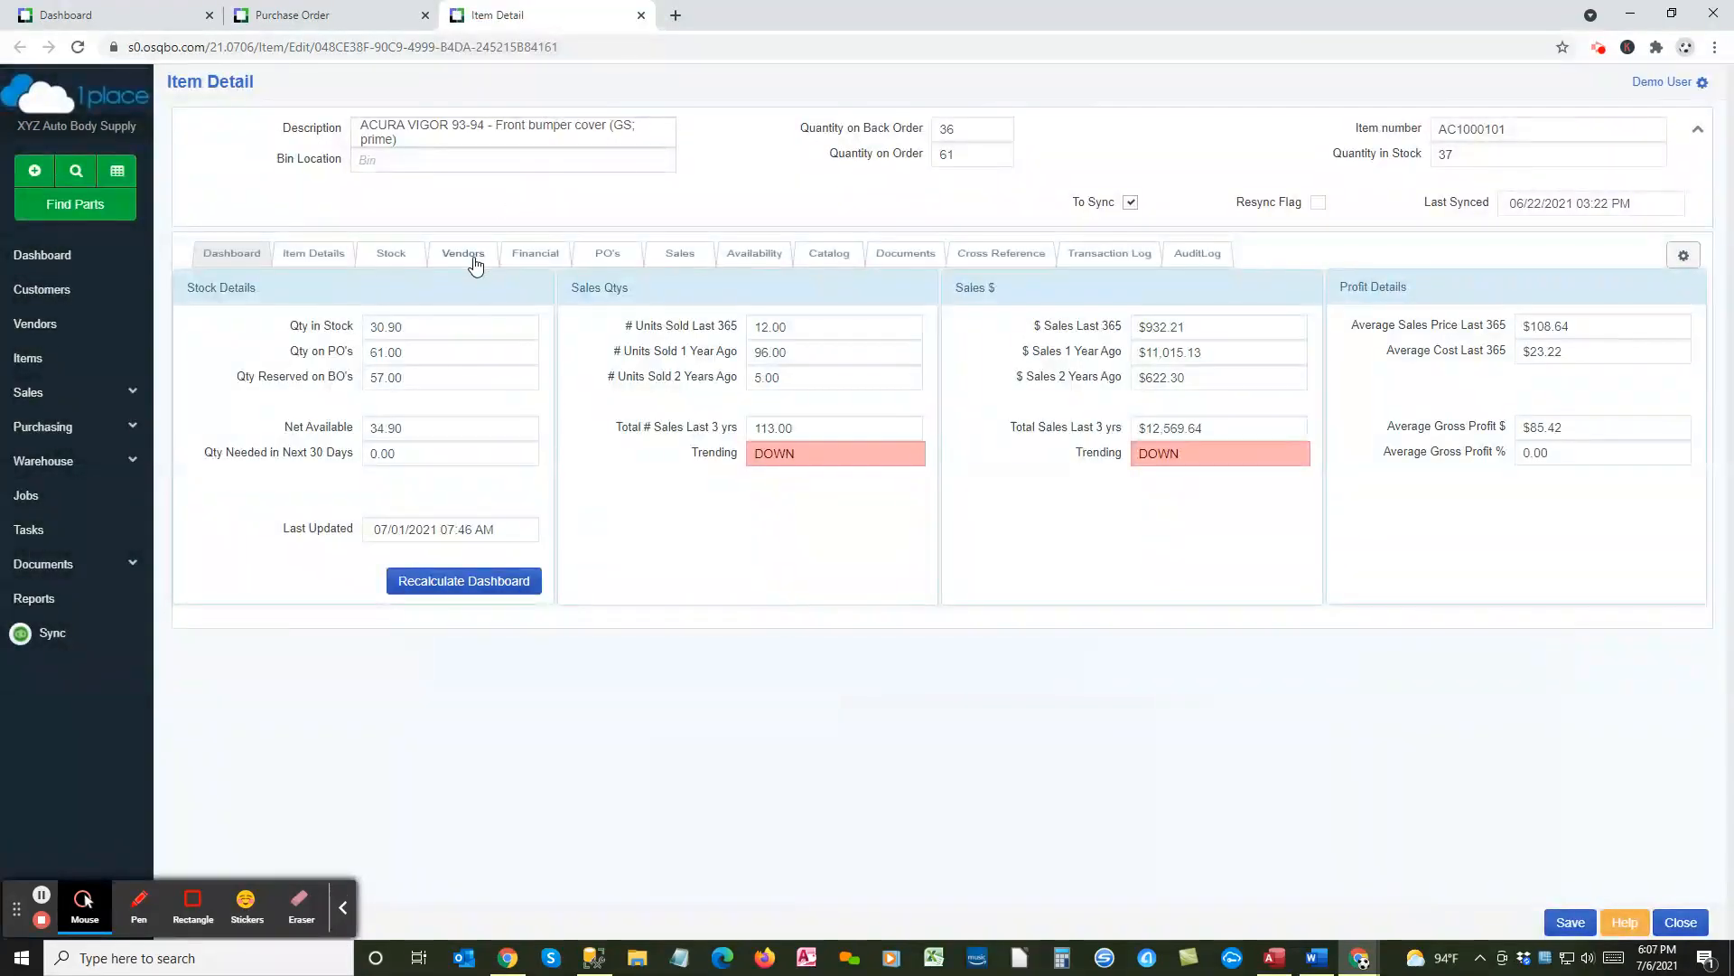
{"action": "left_click", "coordinate": [474, 259]}
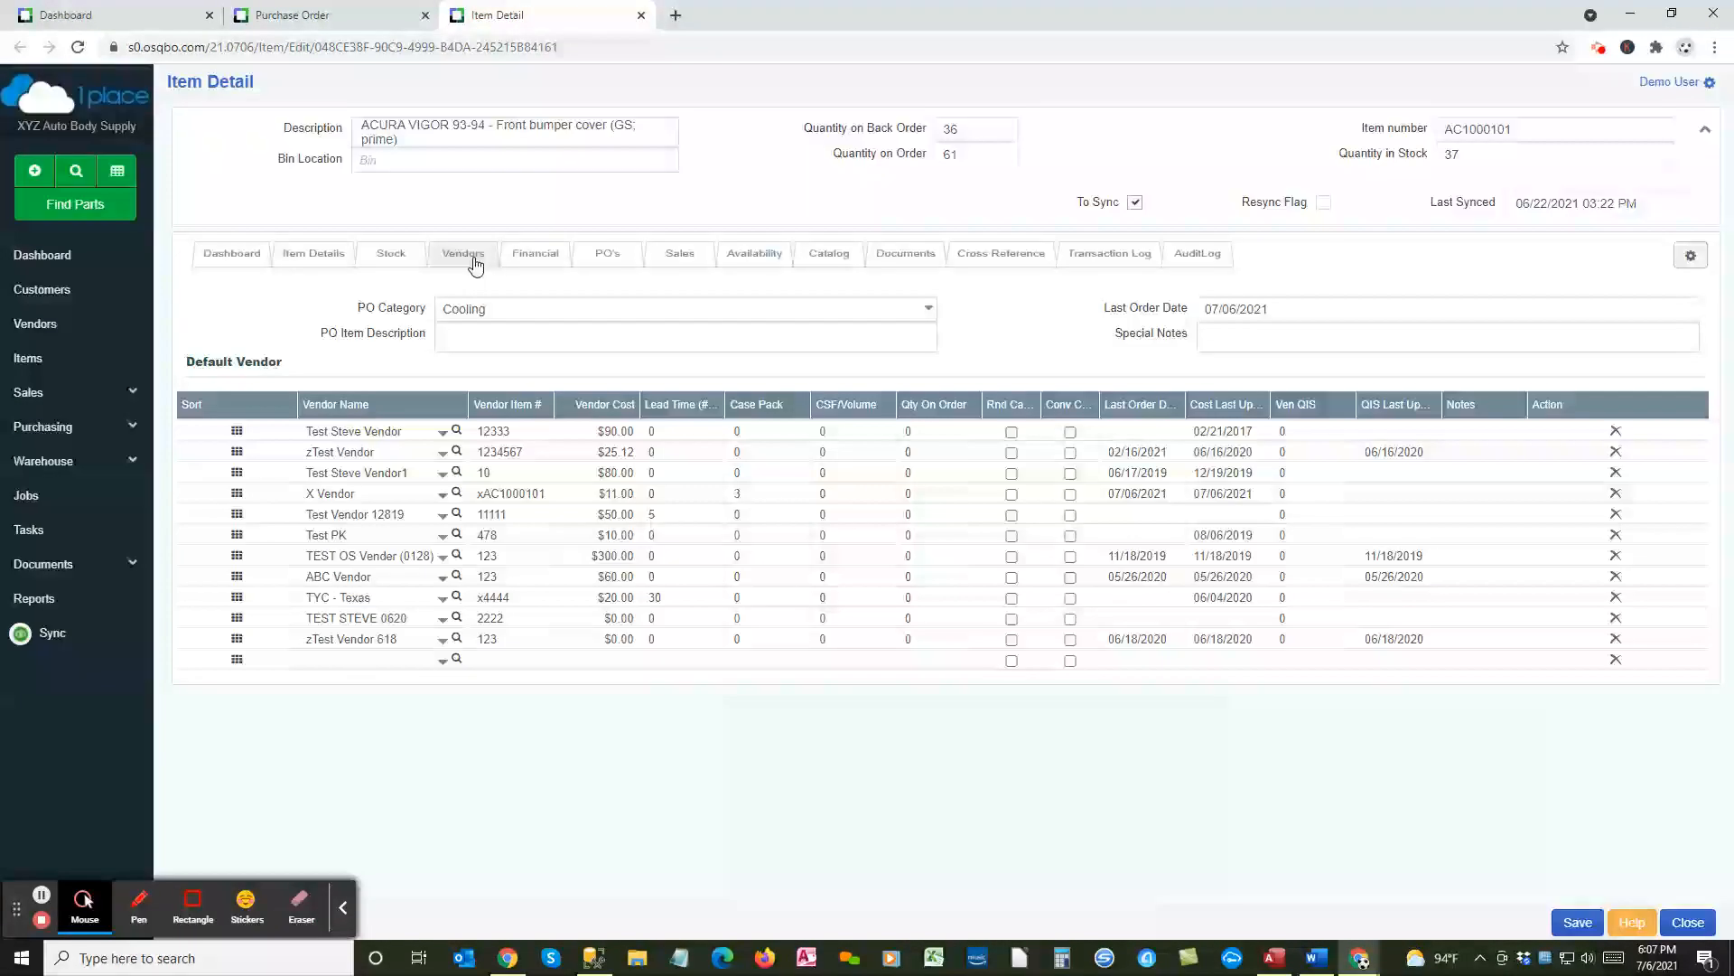
{"action": "left_click", "coordinate": [538, 452]}
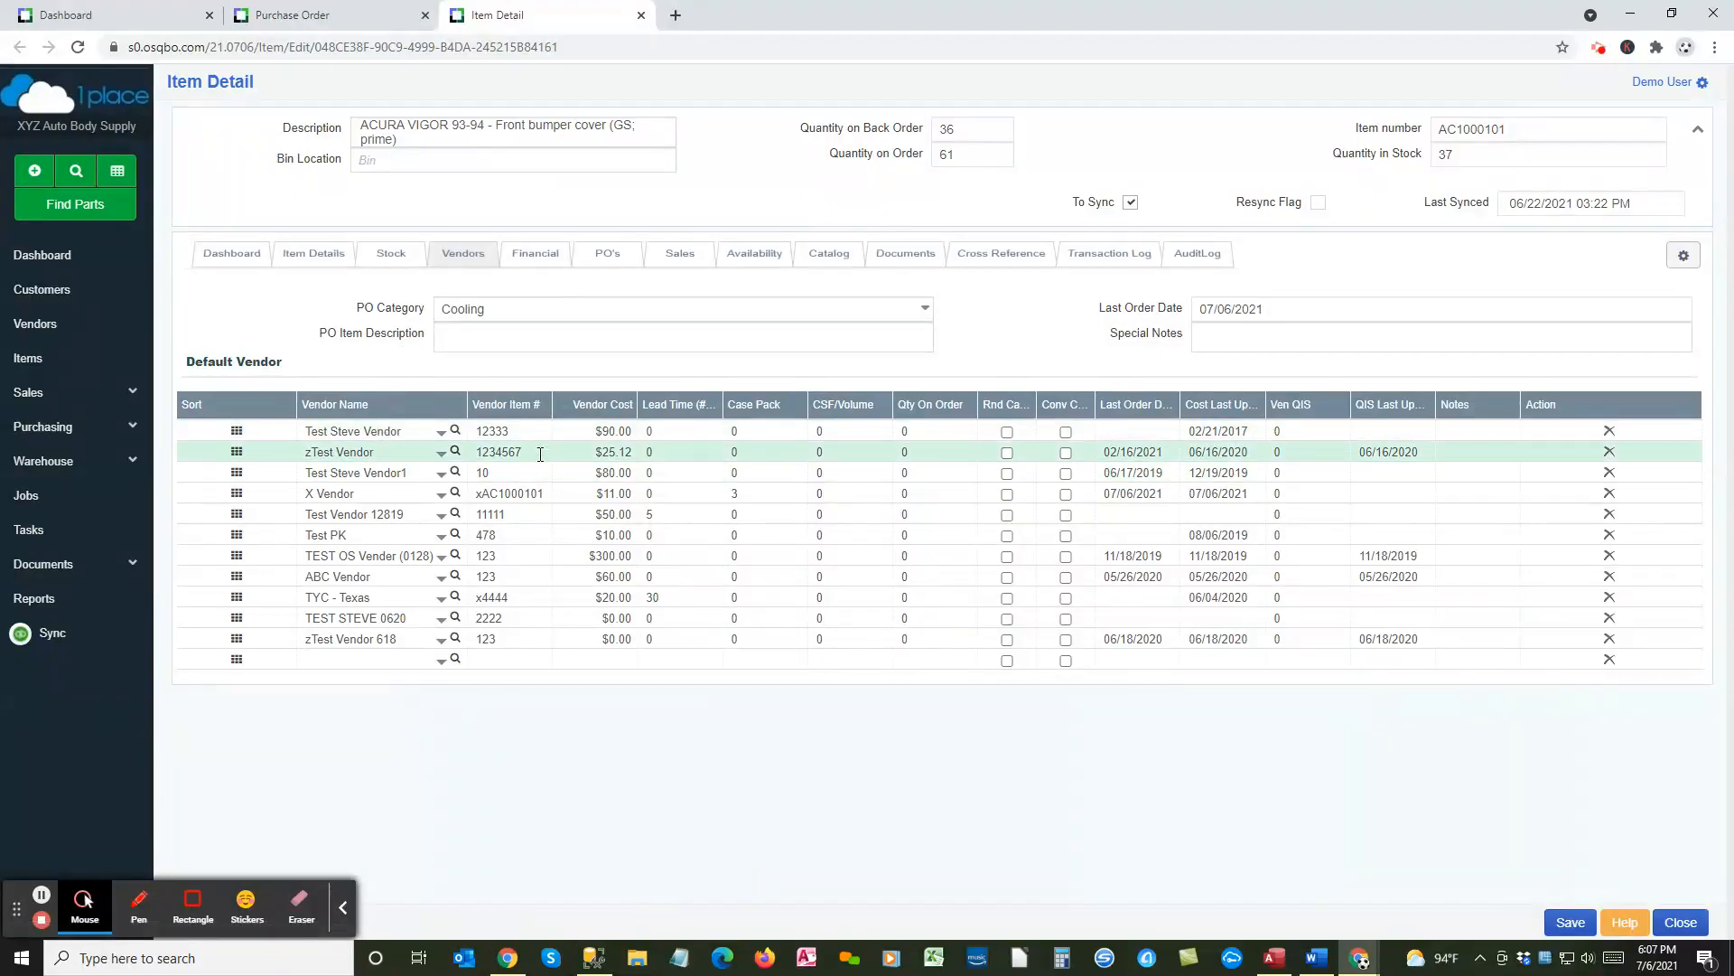
{"action": "left_click", "coordinate": [598, 454]}
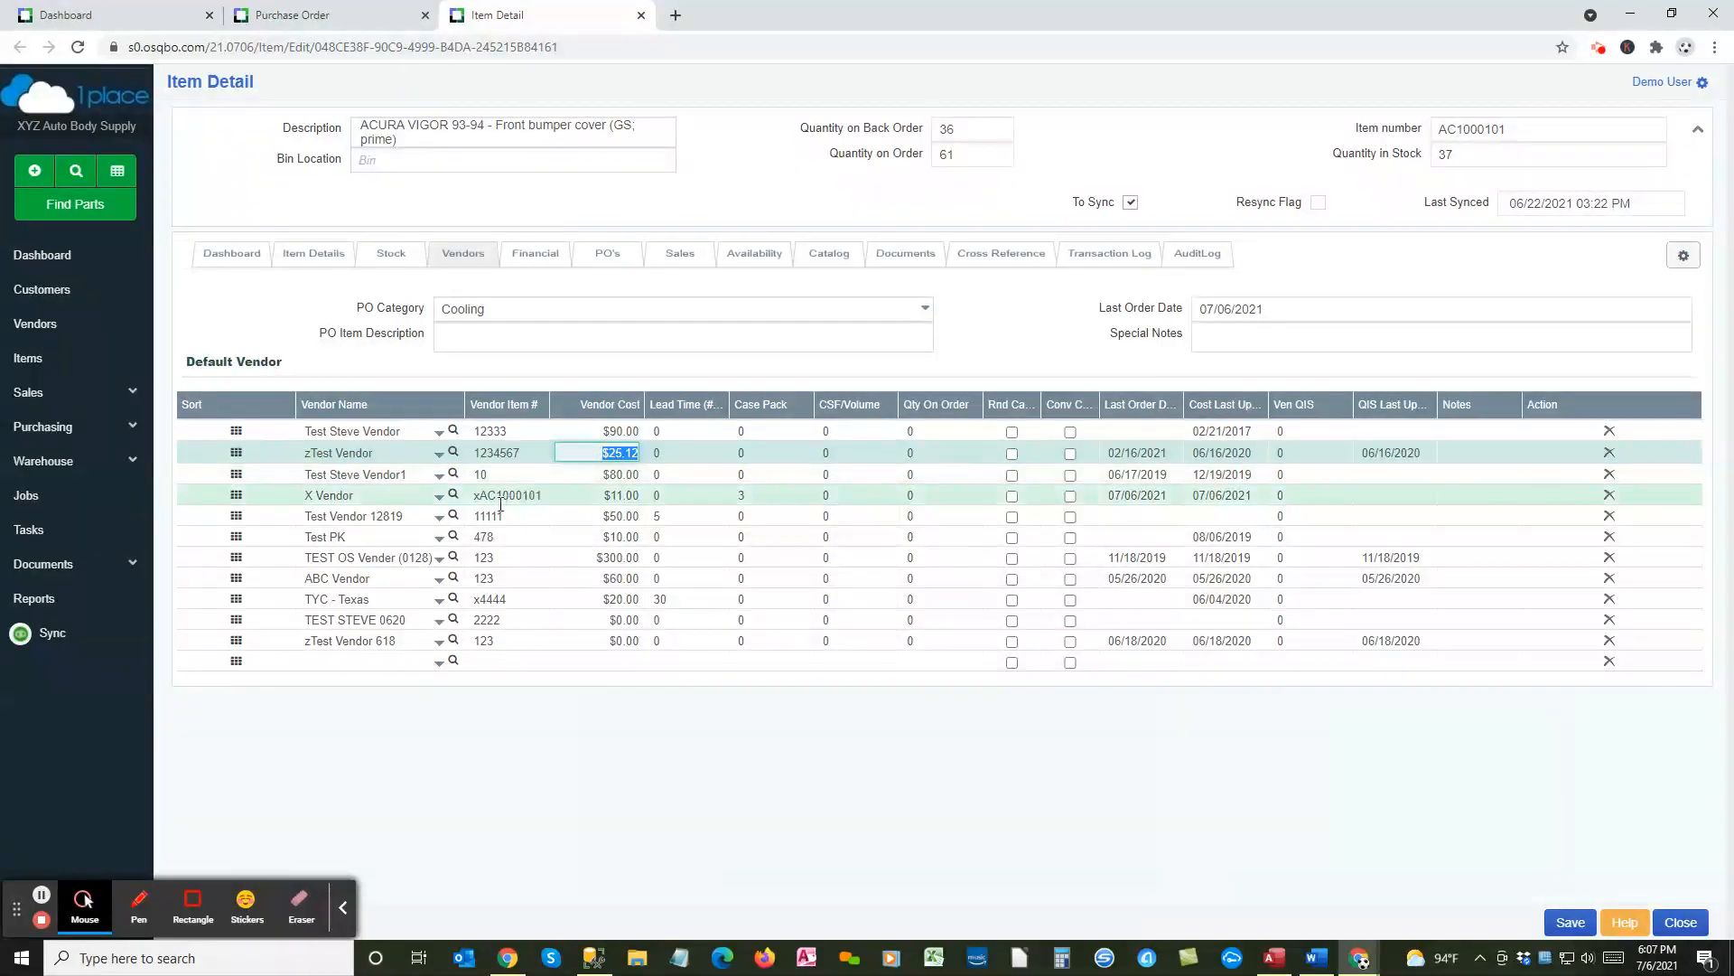
{"action": "left_click", "coordinate": [356, 495]}
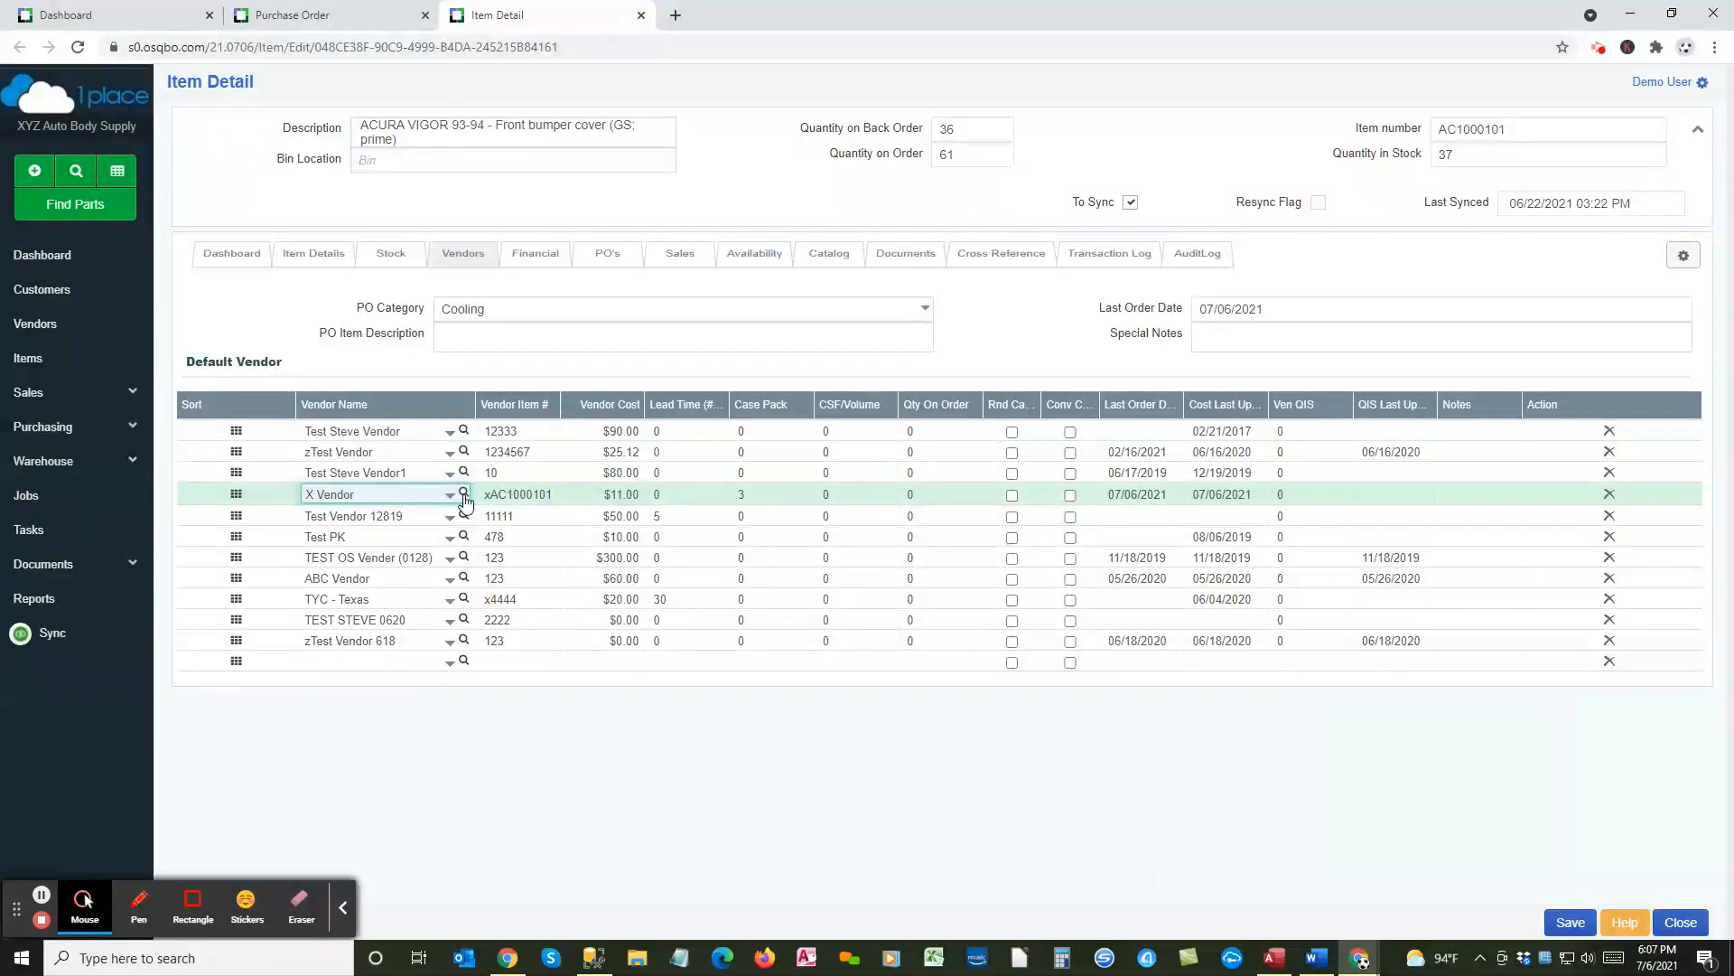
{"action": "left_click", "coordinate": [543, 495]}
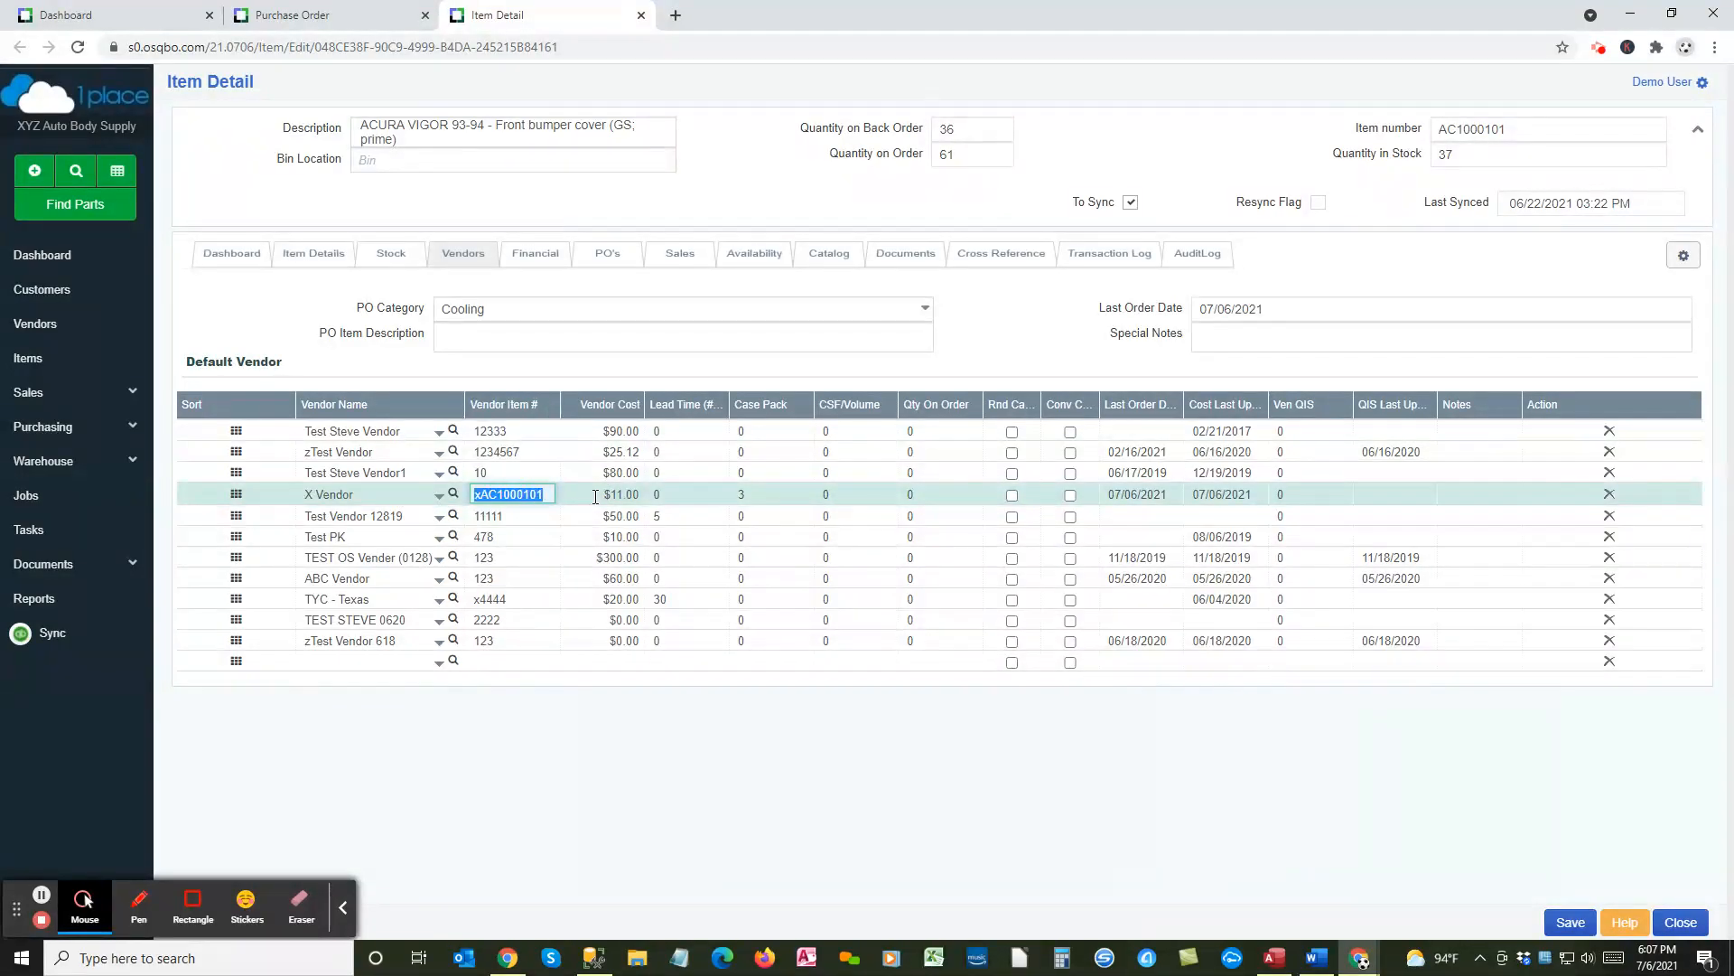
{"action": "left_click", "coordinate": [326, 18]}
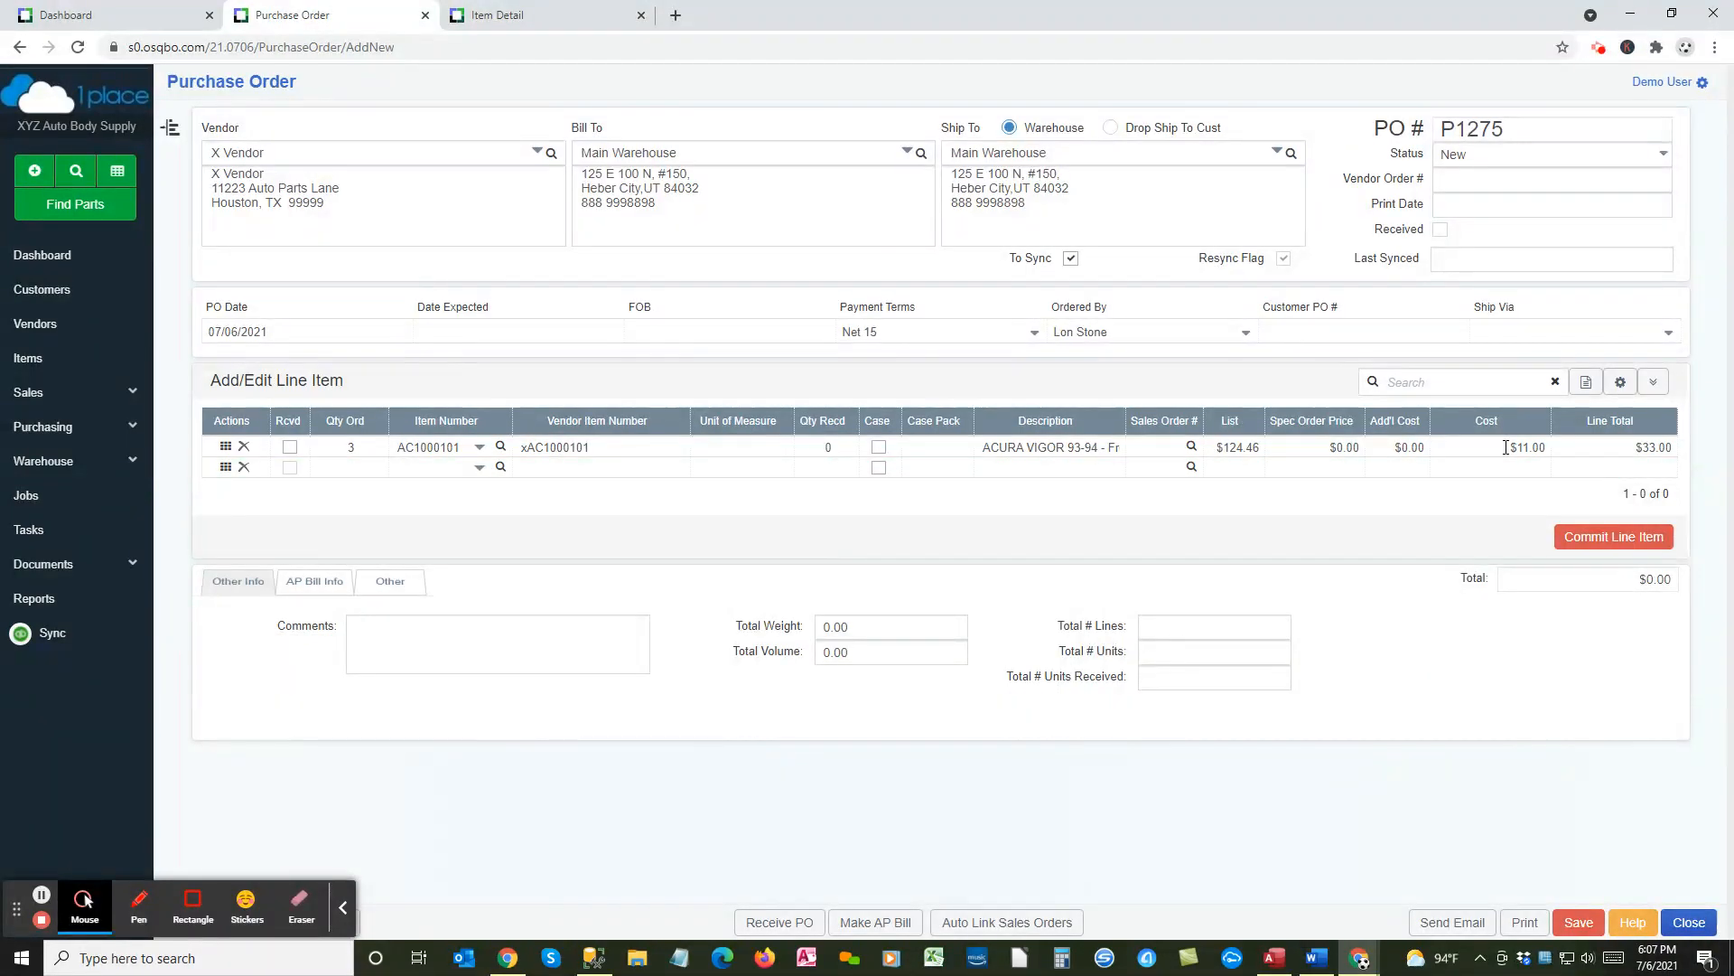
Step: Review the list price, item number and description of the AC1000101 line
{"action": "left_click", "coordinate": [1235, 448]}
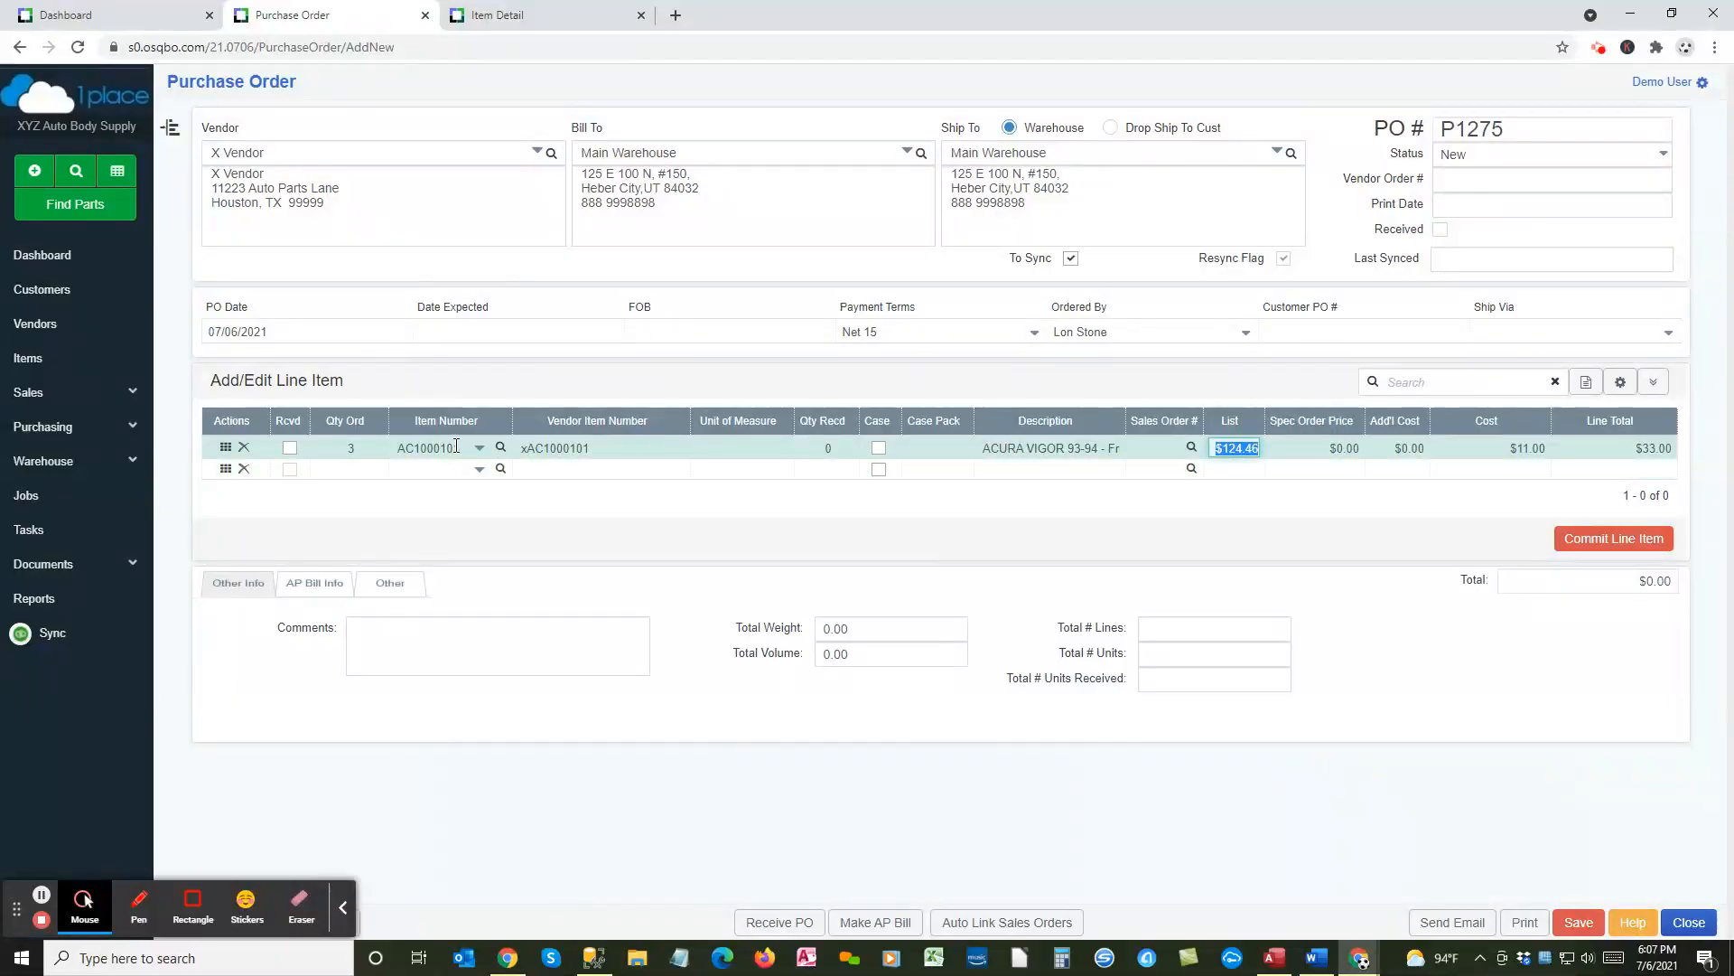
{"action": "left_click", "coordinate": [1260, 437]}
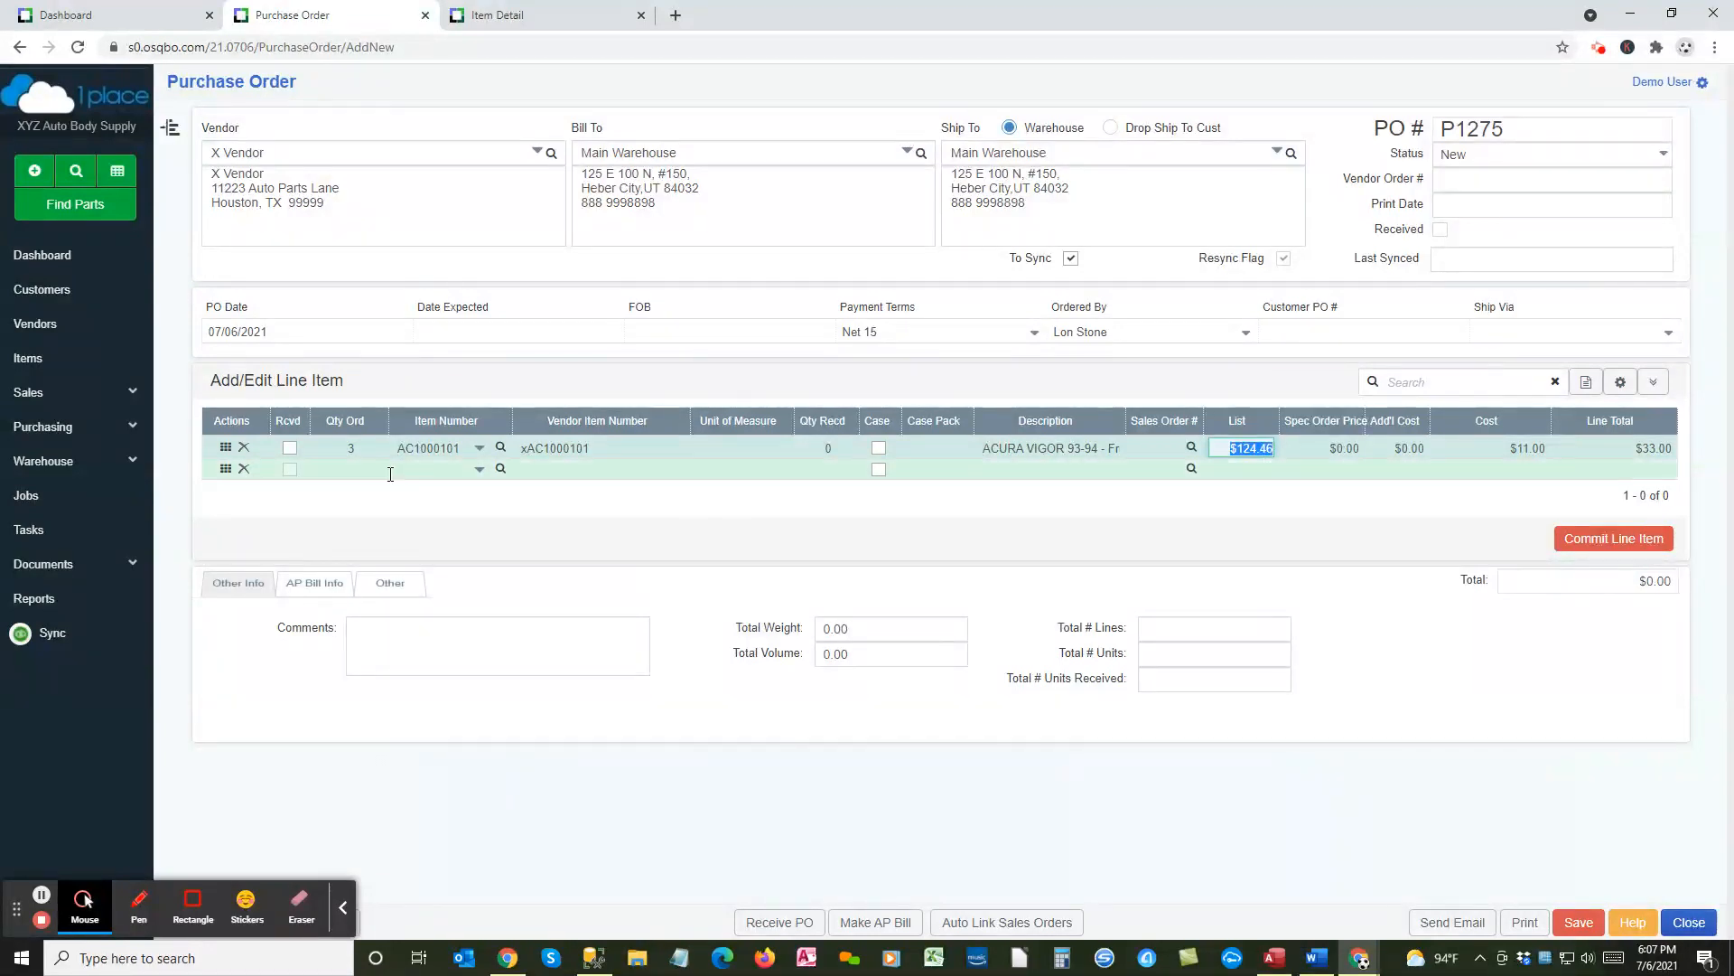
{"action": "left_click", "coordinate": [450, 447]}
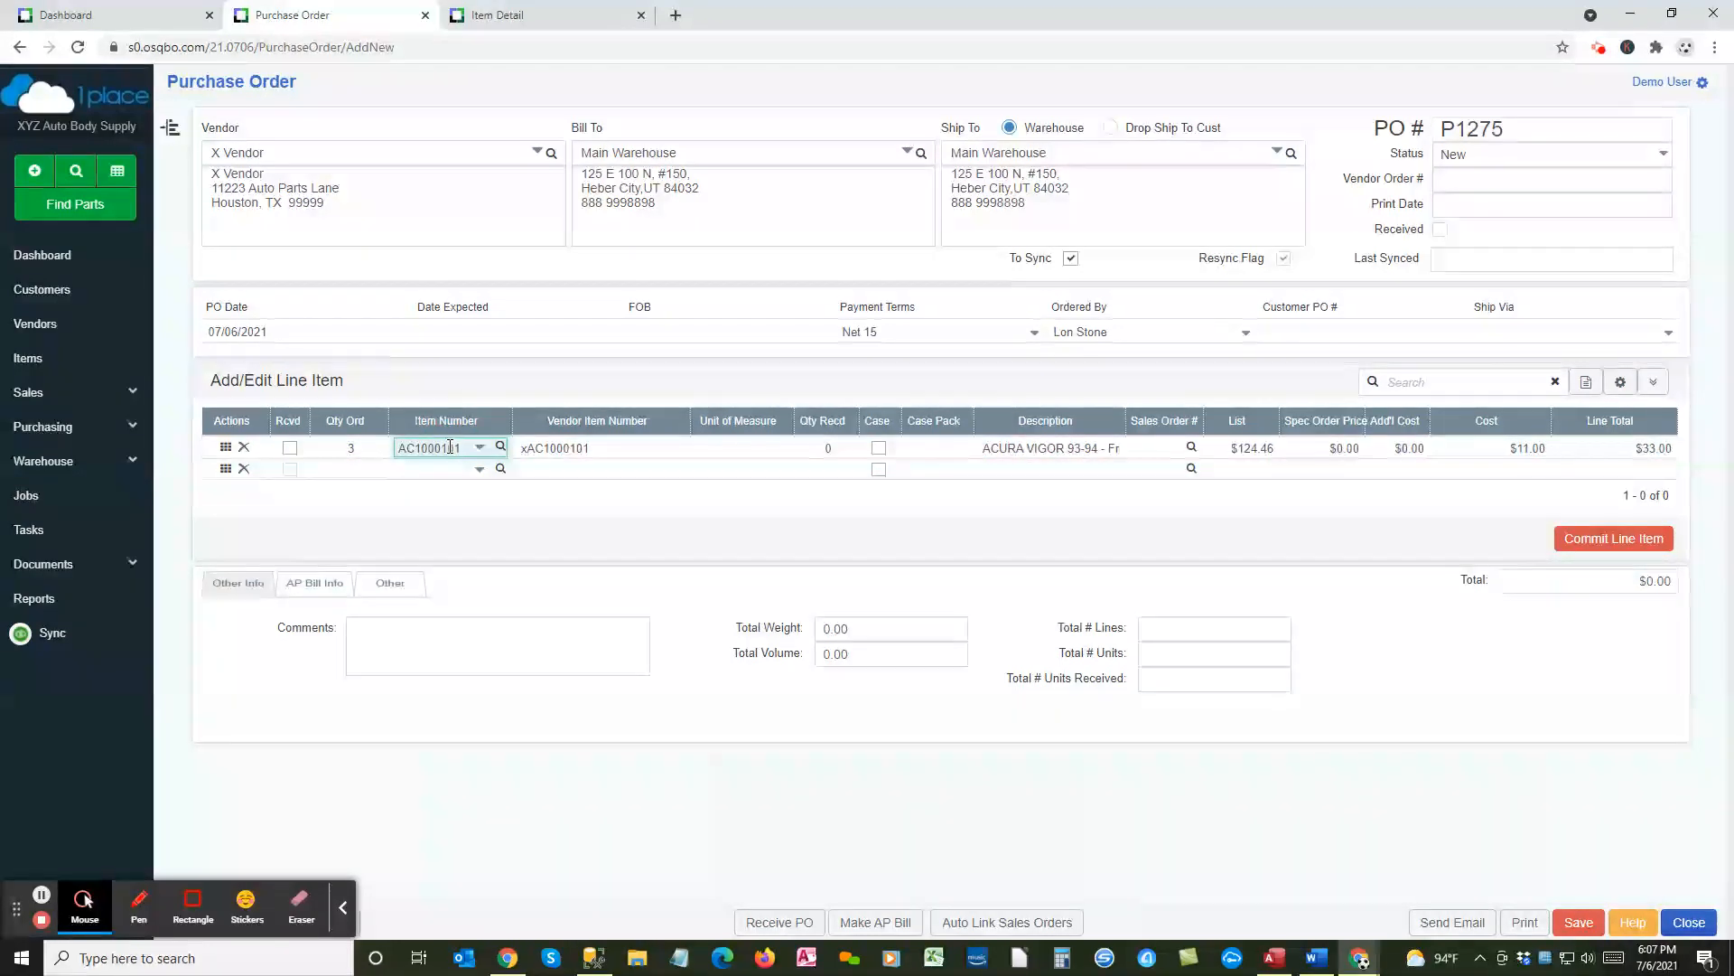
{"action": "key", "text": "Tab"}
{"action": "key", "text": "Tab"}
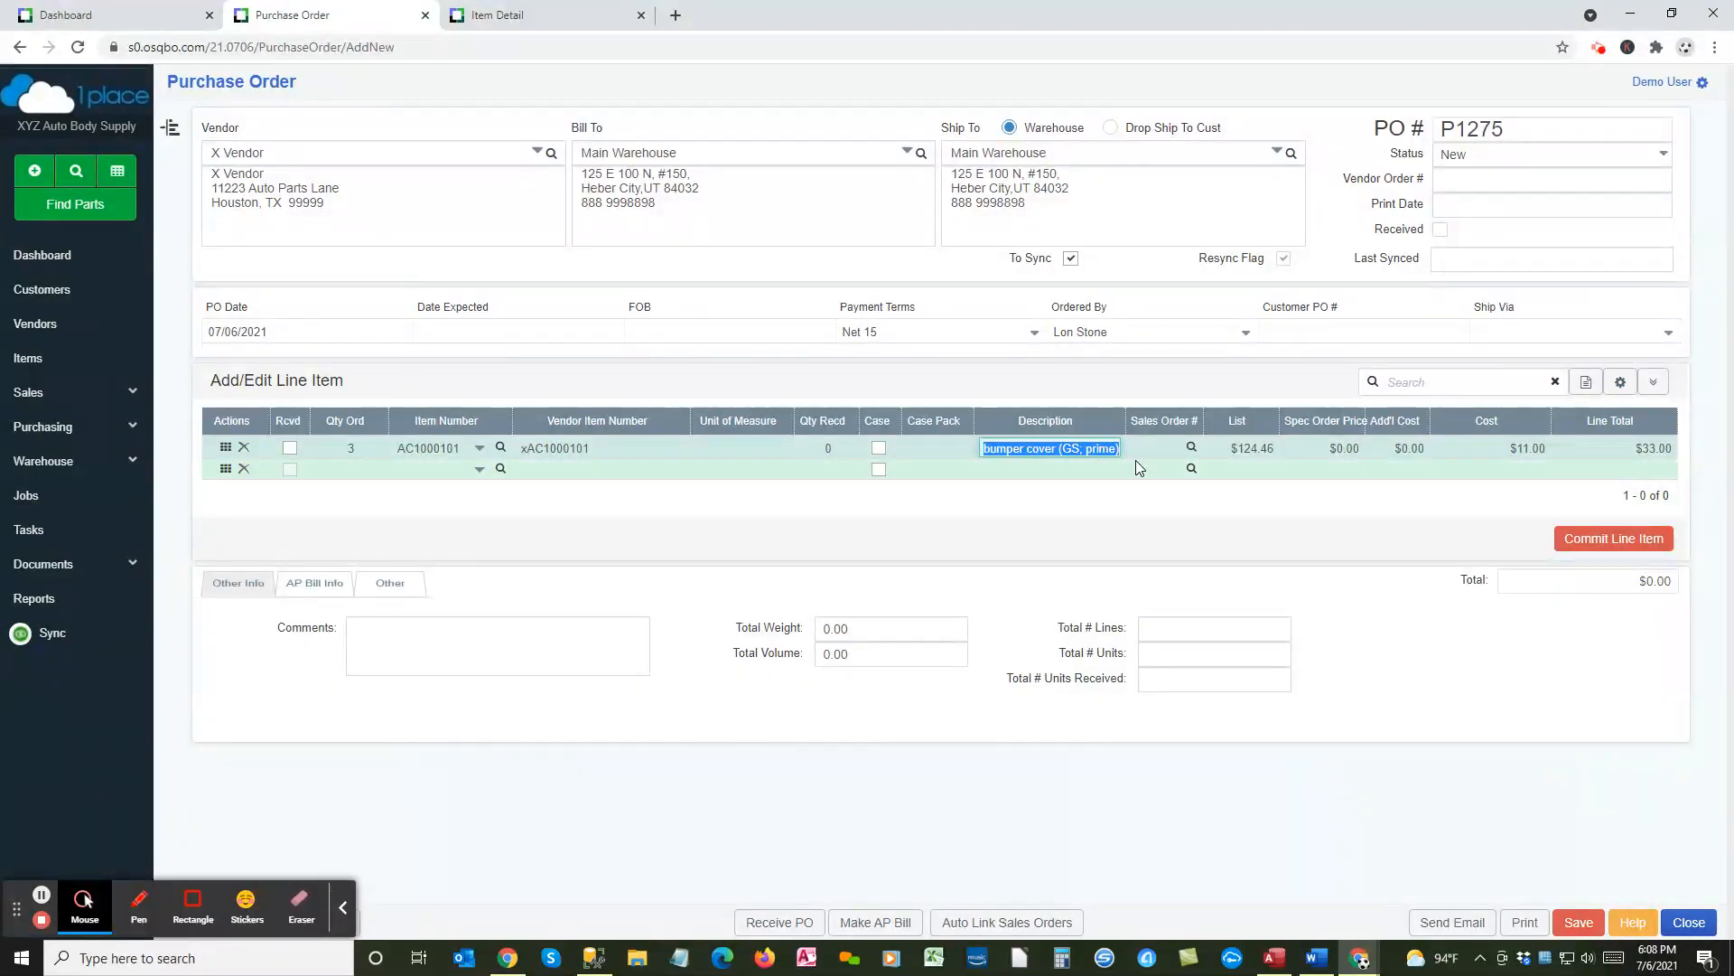
Step: Examine how the line can be tied to a sales order through Sales Order #, the purchasing options and Auto Link Sales Orders
{"action": "key", "text": "Tab"}
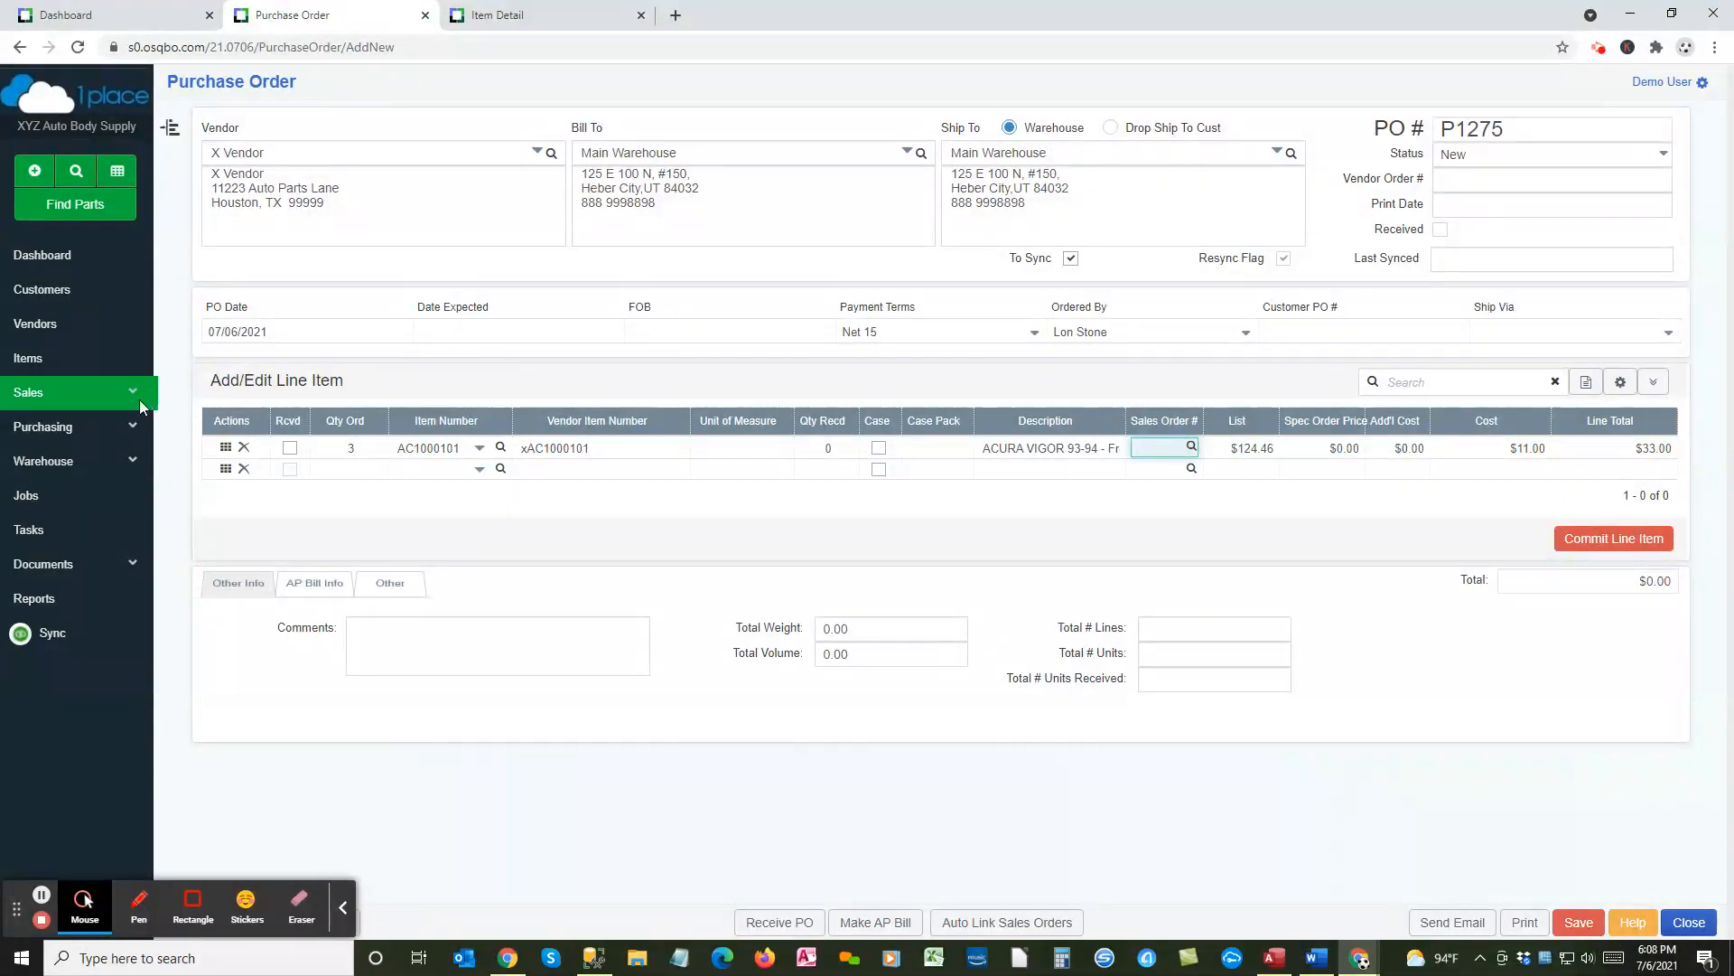
{"action": "left_click", "coordinate": [123, 430]}
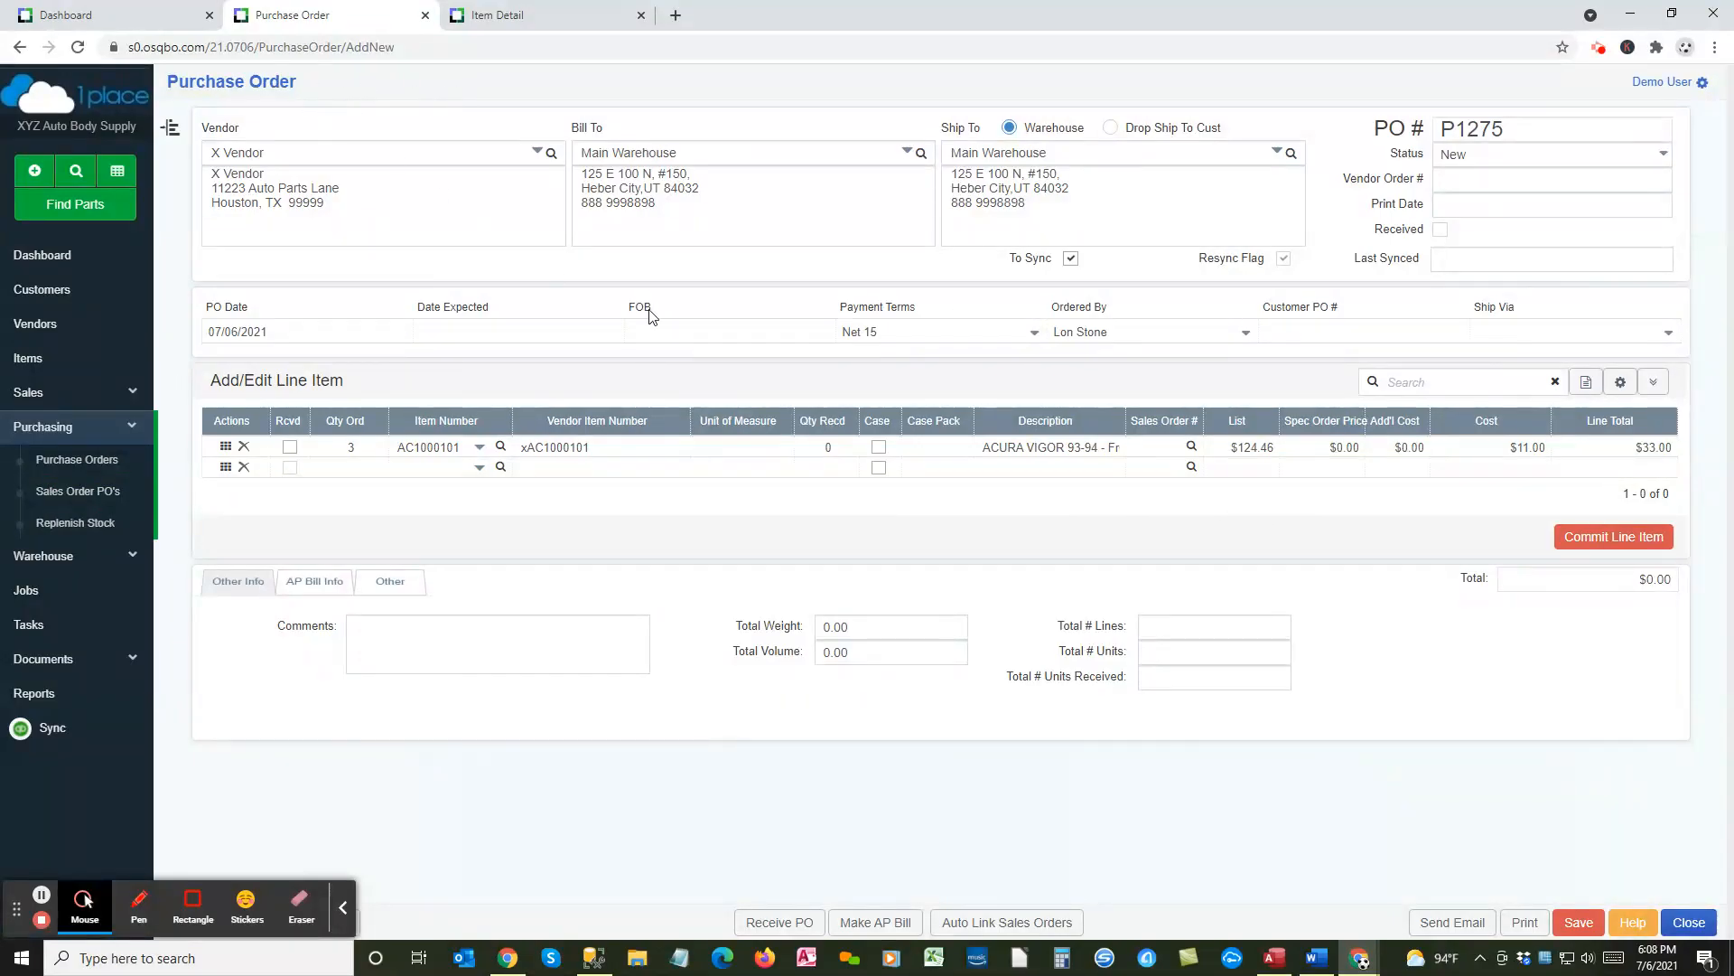
{"action": "left_click", "coordinate": [1156, 447]}
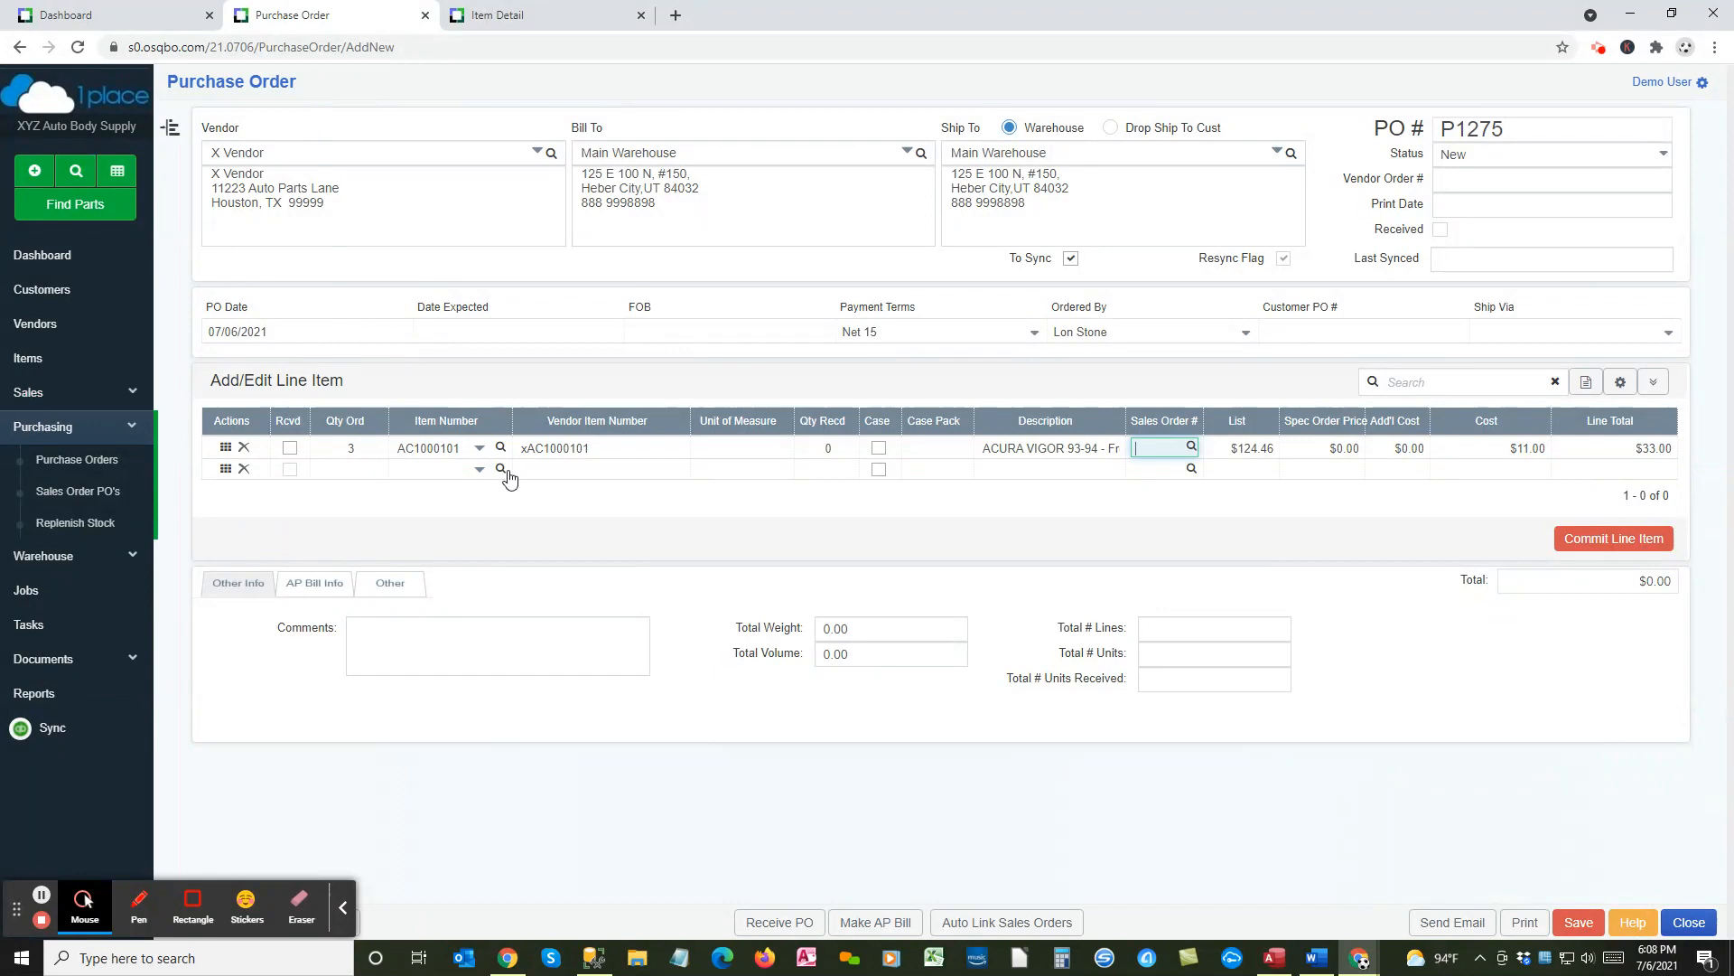
{"action": "left_click", "coordinate": [1004, 923]}
Step: Review the line's special order price and additional cost, and briefly show the Quick Display side area before hiding it
{"action": "left_click", "coordinate": [1341, 448]}
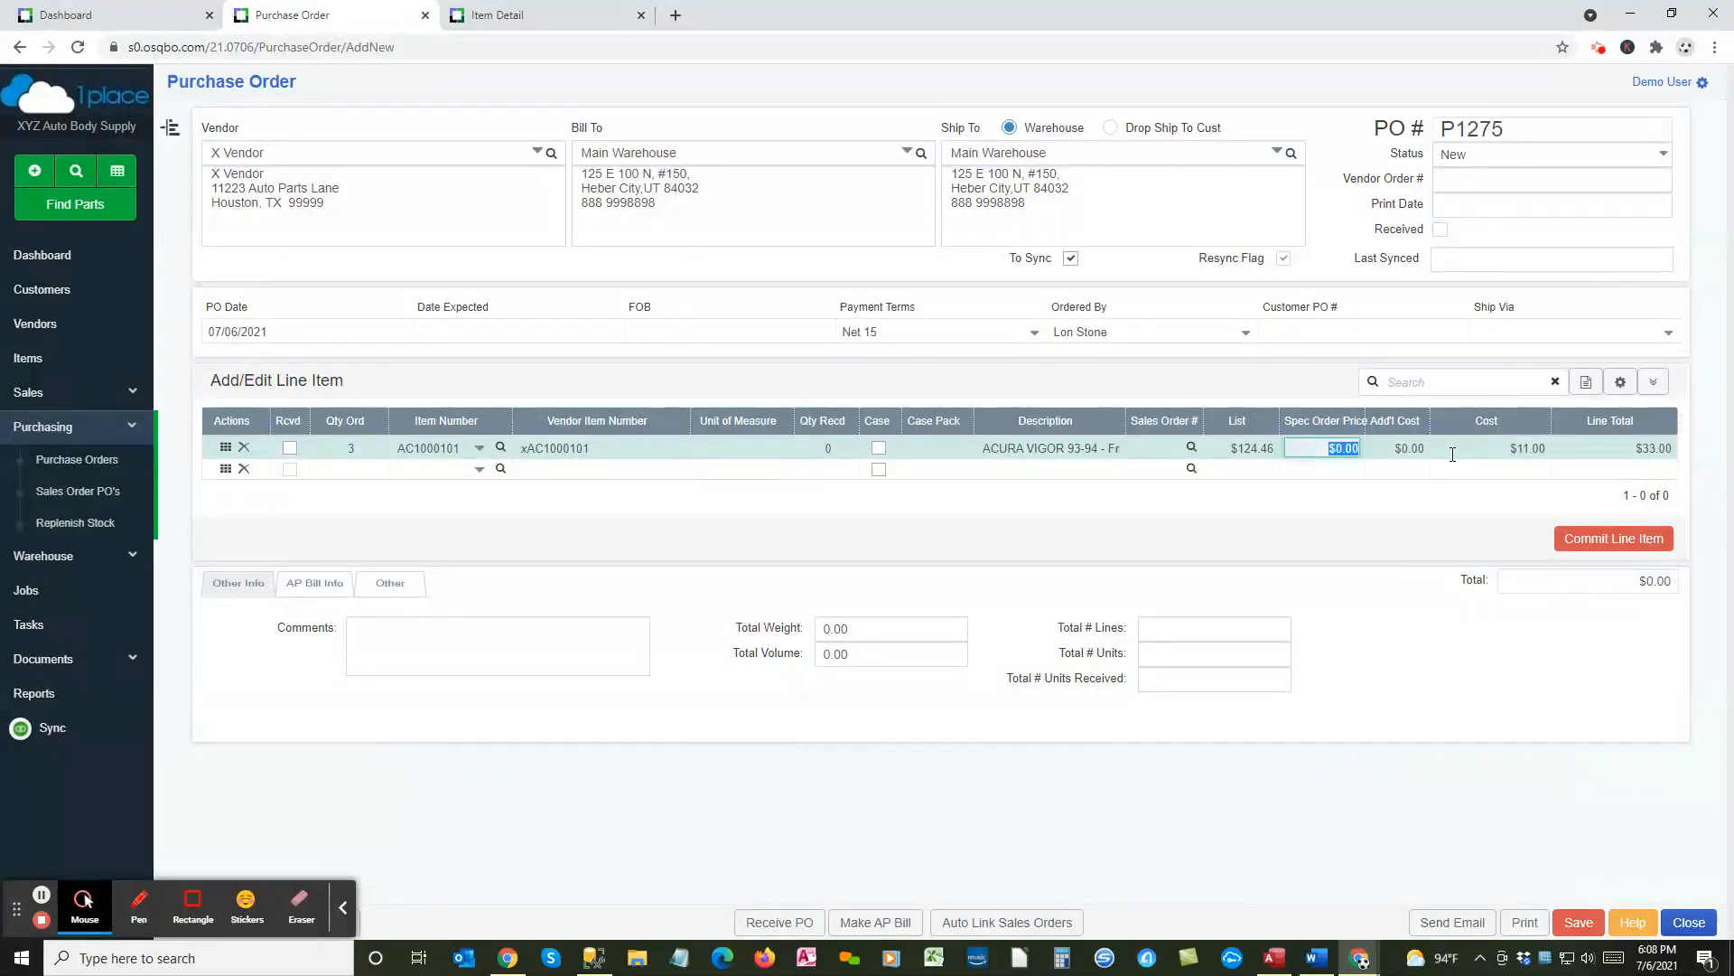
{"action": "left_click", "coordinate": [1373, 451]}
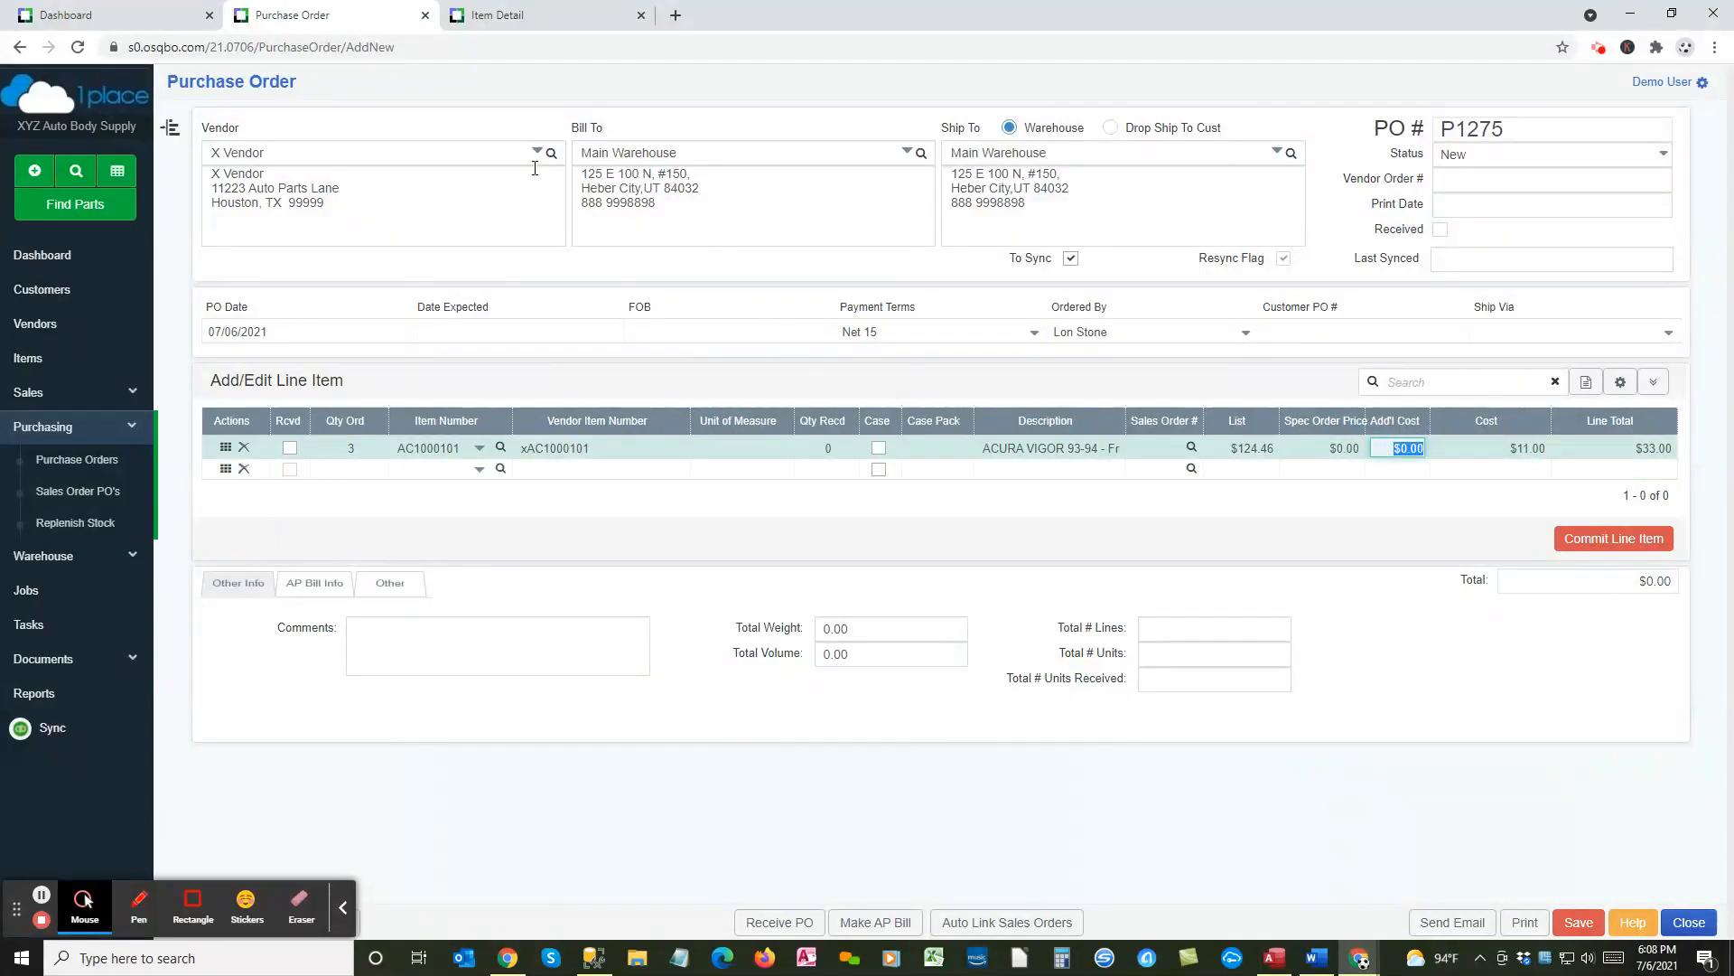
{"action": "left_click", "coordinate": [170, 128]}
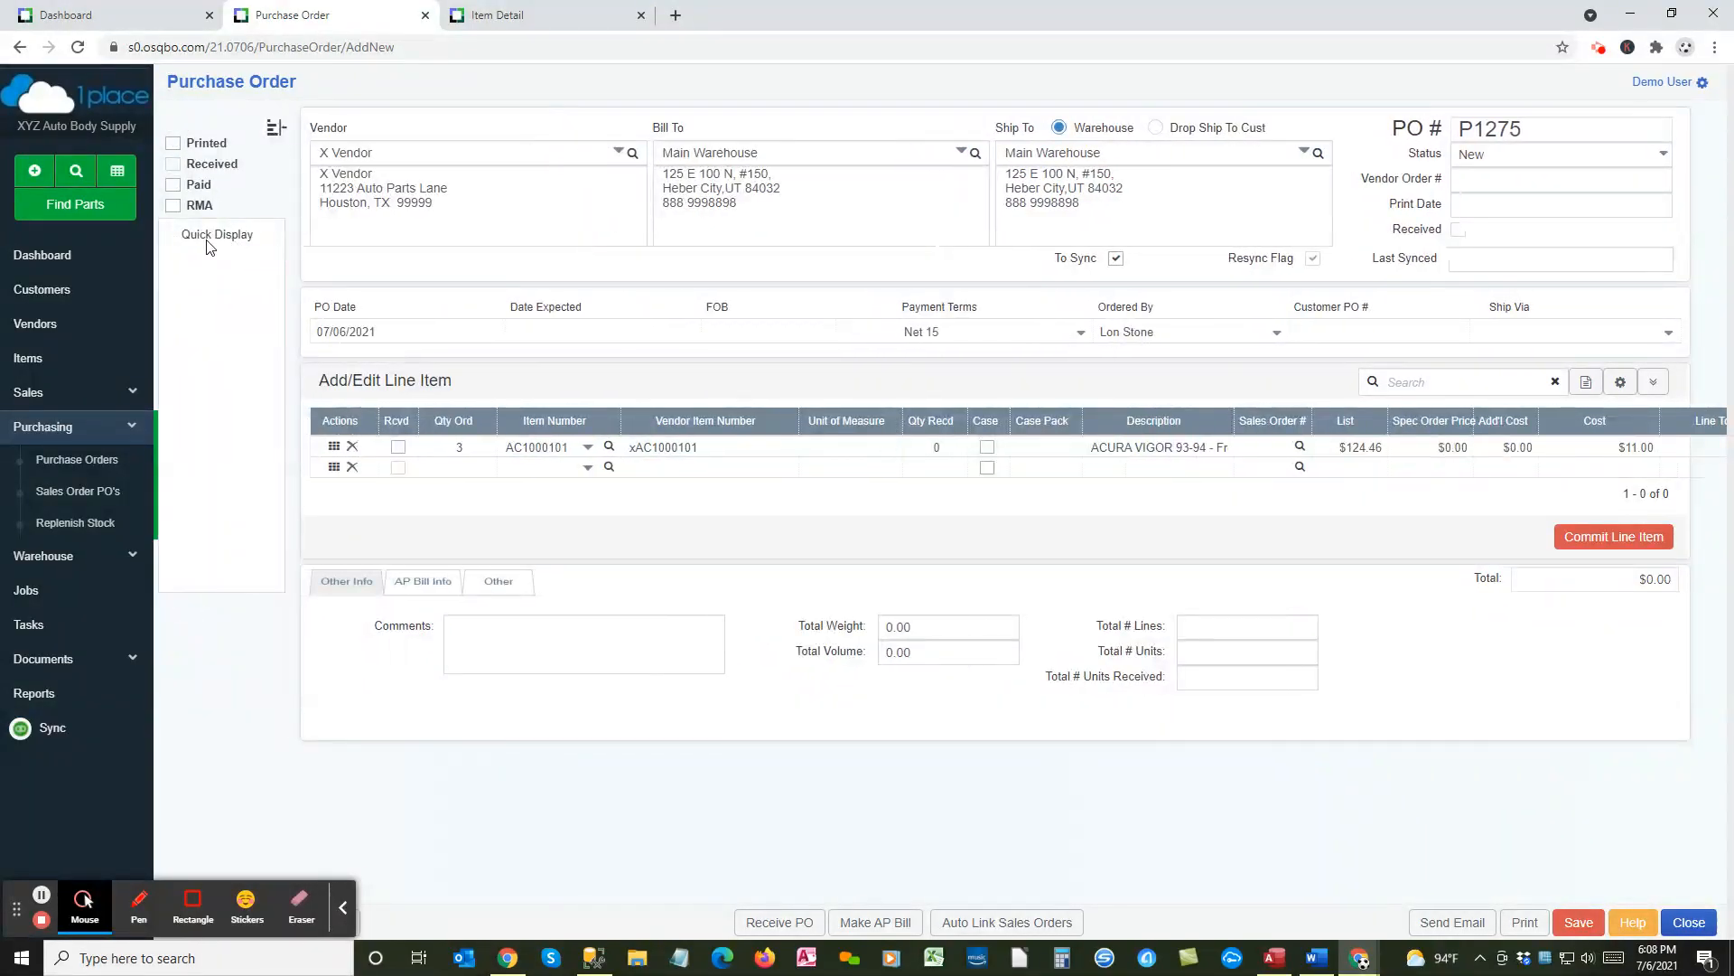
{"action": "left_click", "coordinate": [276, 131]}
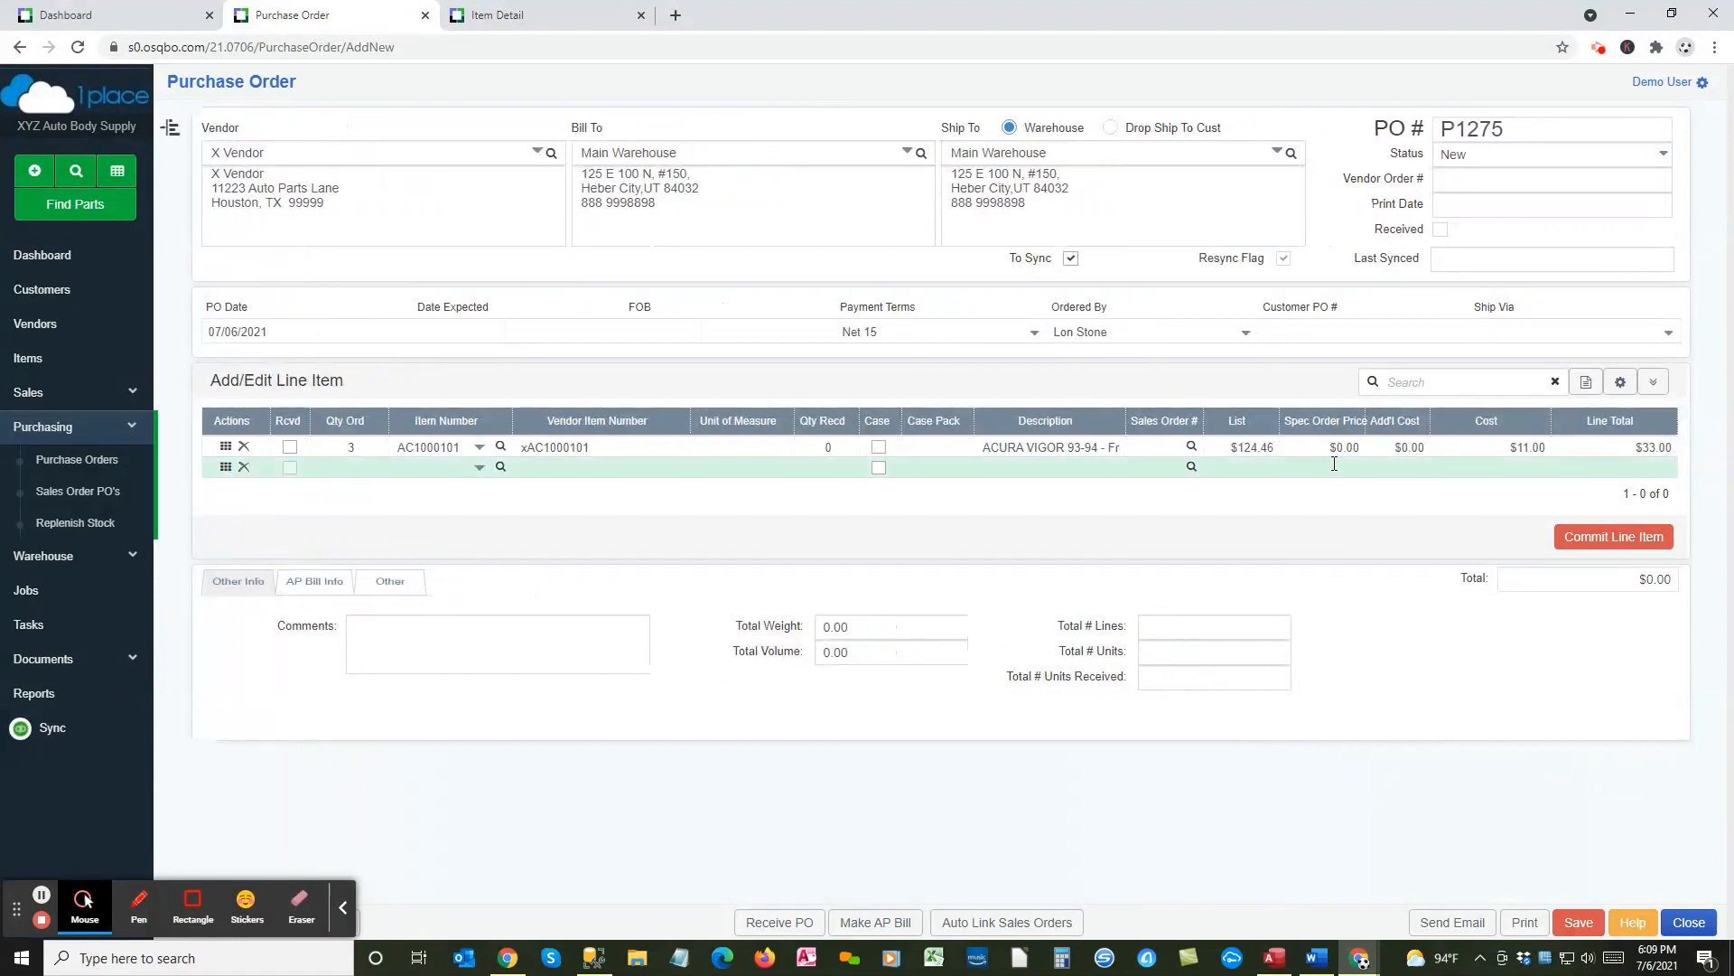
Step: Check the additional cost and cost of the AC1000101 line, and commit the line item without changing them
{"action": "left_click", "coordinate": [1389, 447]}
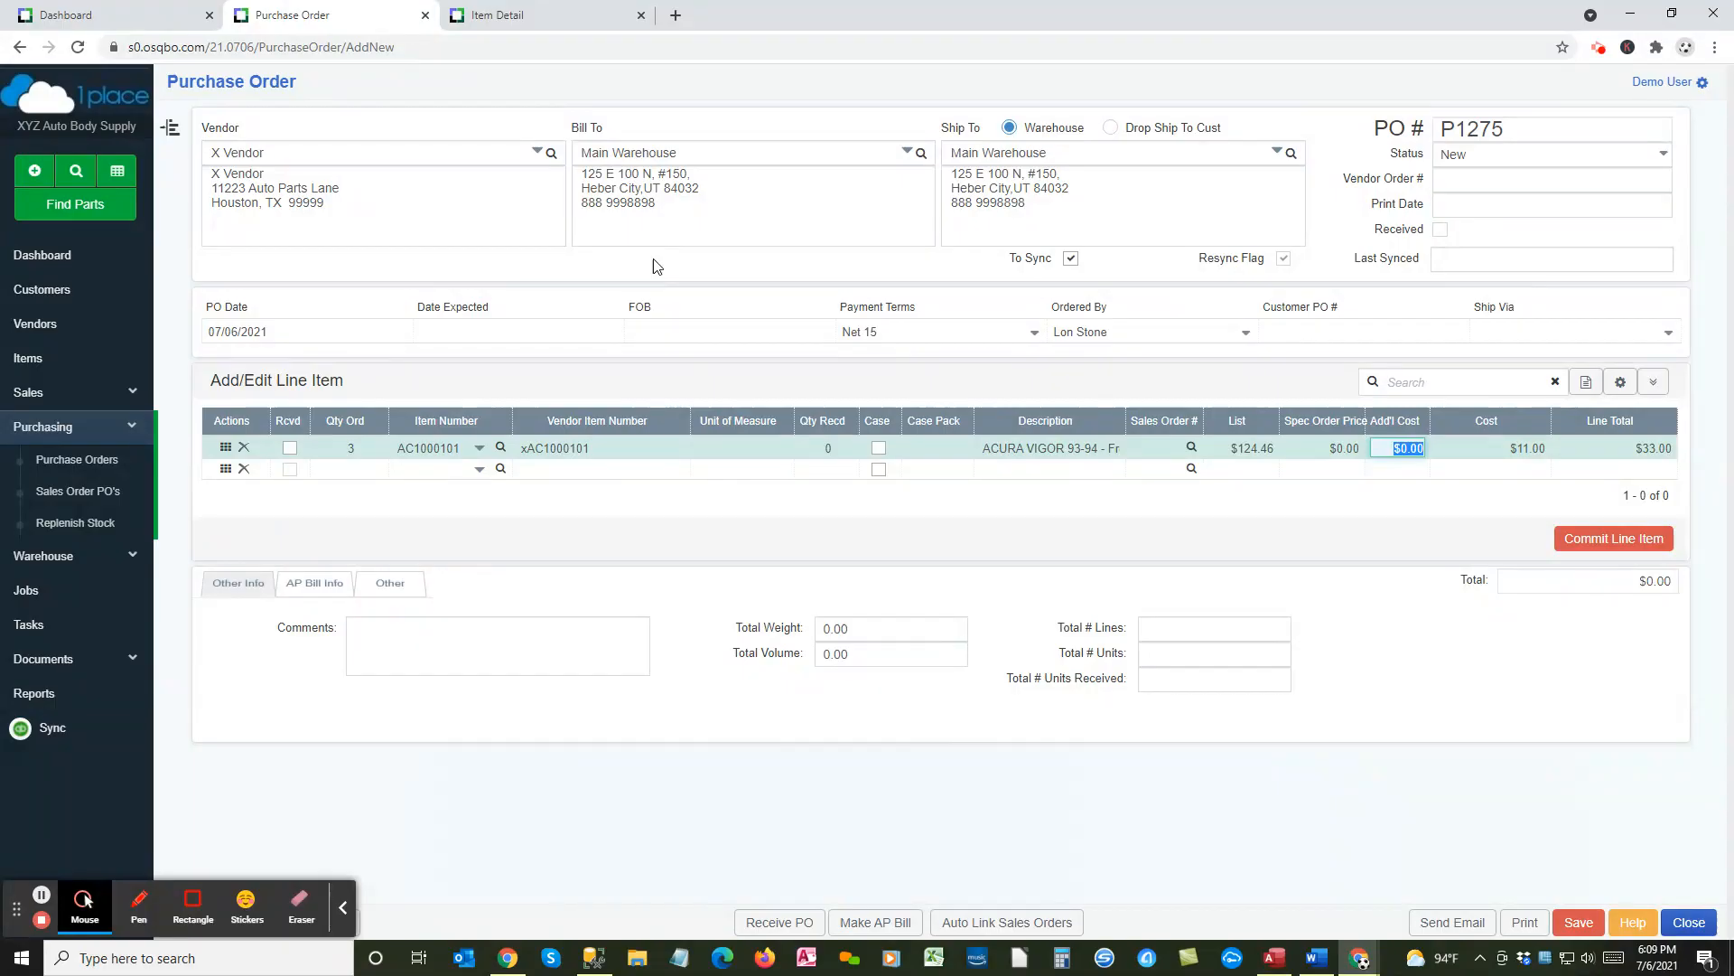
{"action": "left_click", "coordinate": [1480, 448]}
{"action": "left_click", "coordinate": [1408, 449]}
{"action": "left_click", "coordinate": [1508, 450]}
{"action": "left_click", "coordinate": [1409, 449]}
{"action": "left_click", "coordinate": [1626, 540]}
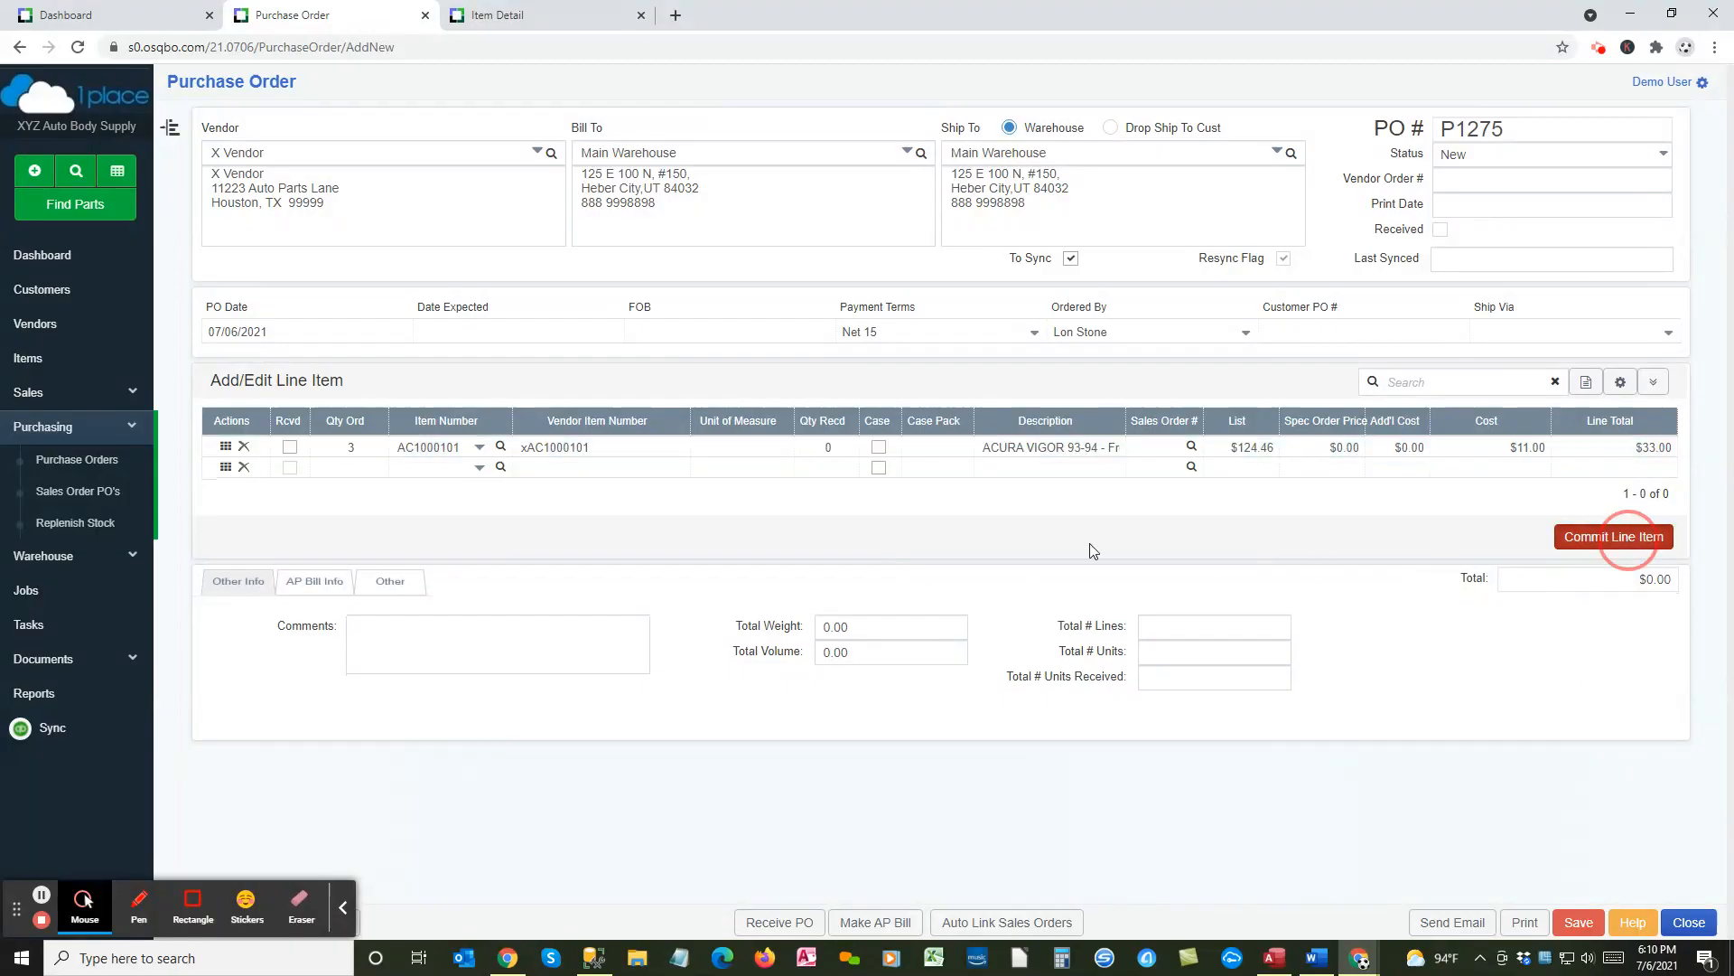
Step: Enter a second line item with an ordered quantity of 2 for item AC1000106, the Acura Legend 91-92 front bumper cover
{"action": "left_click", "coordinate": [354, 466]}
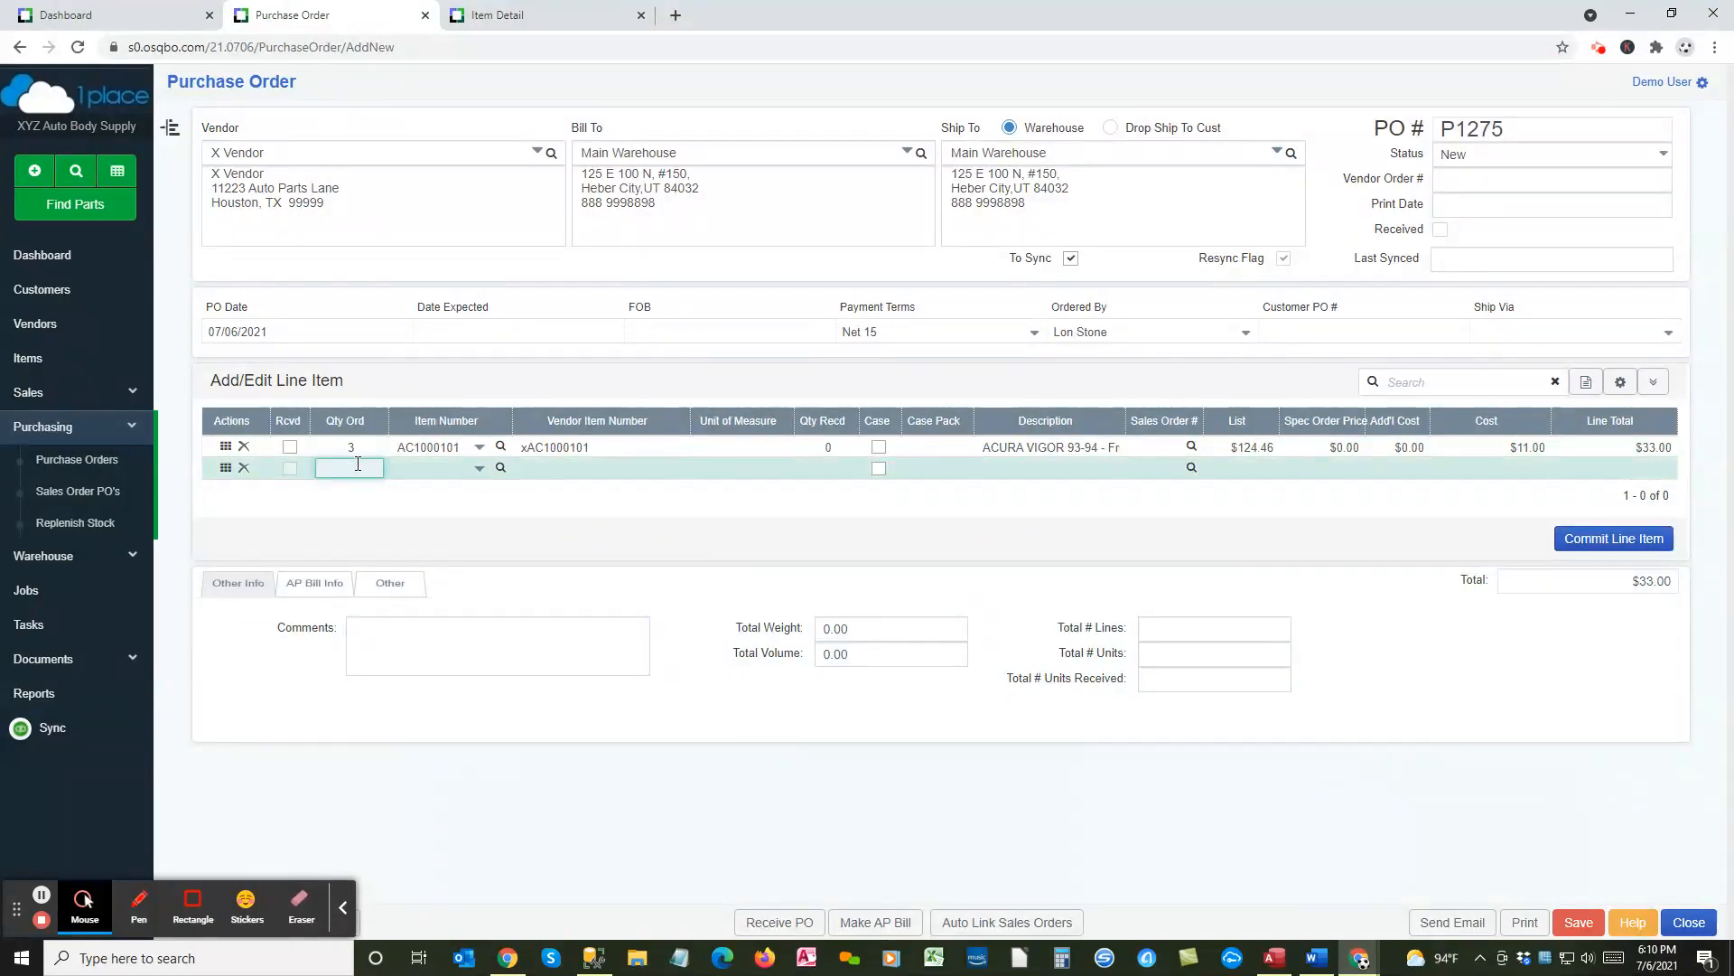
{"action": "key", "text": "Tab"}
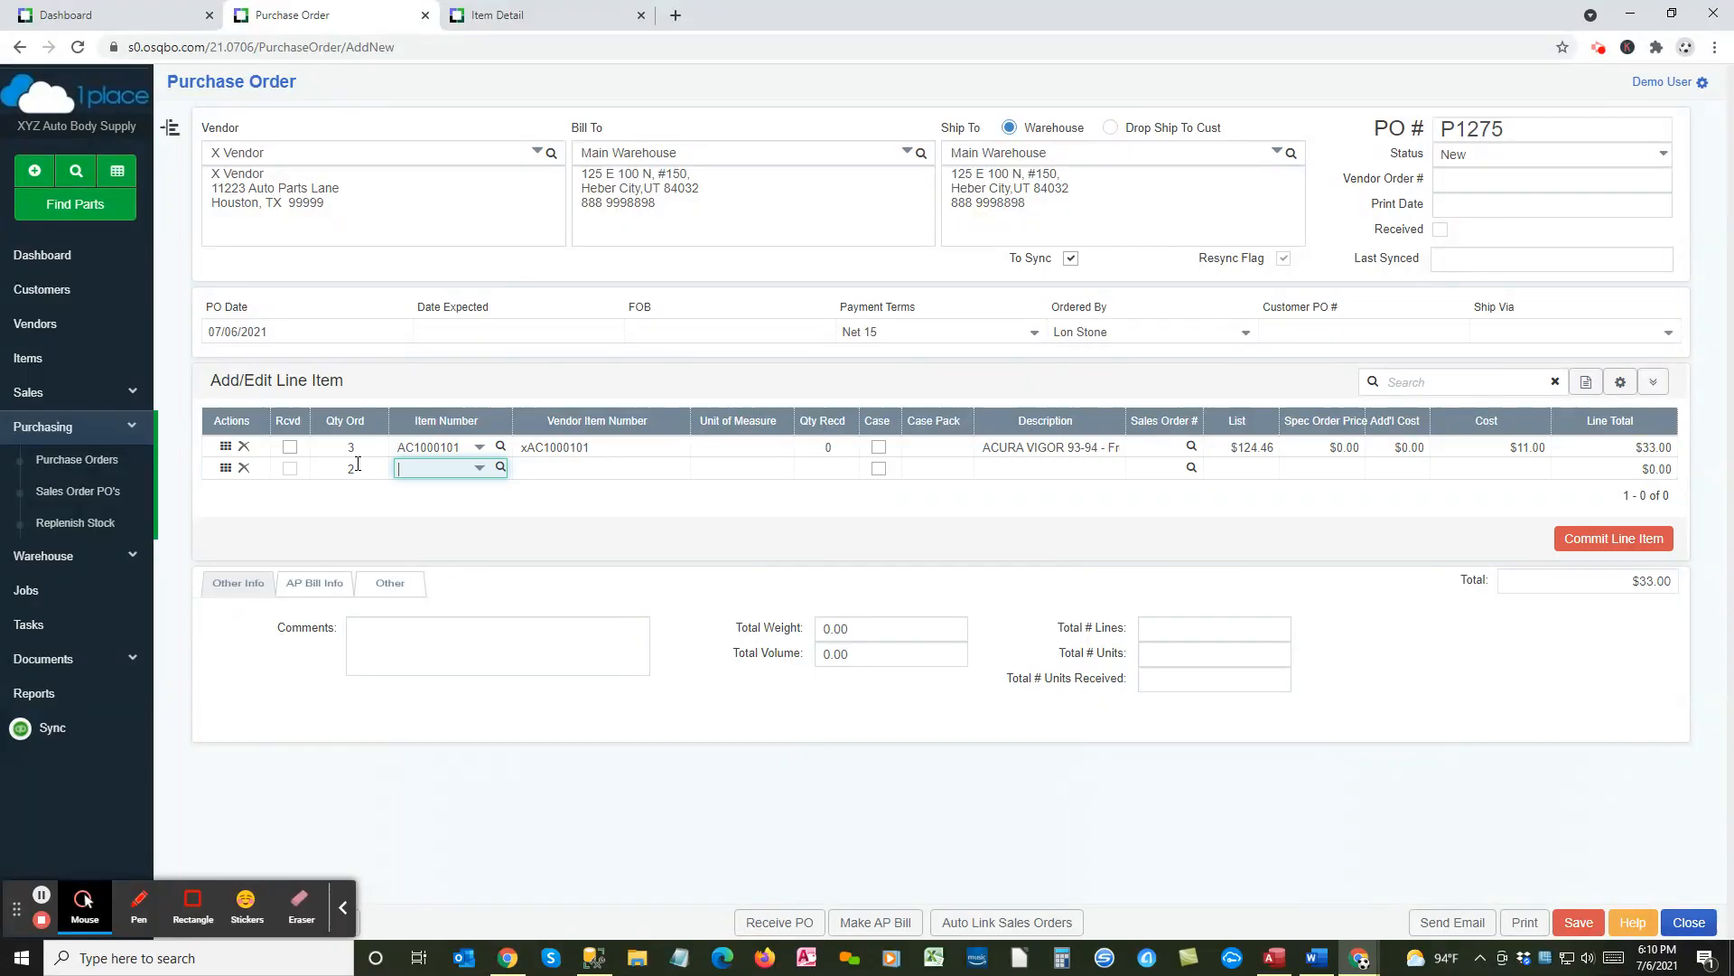
{"action": "type", "text": "AC1000101"}
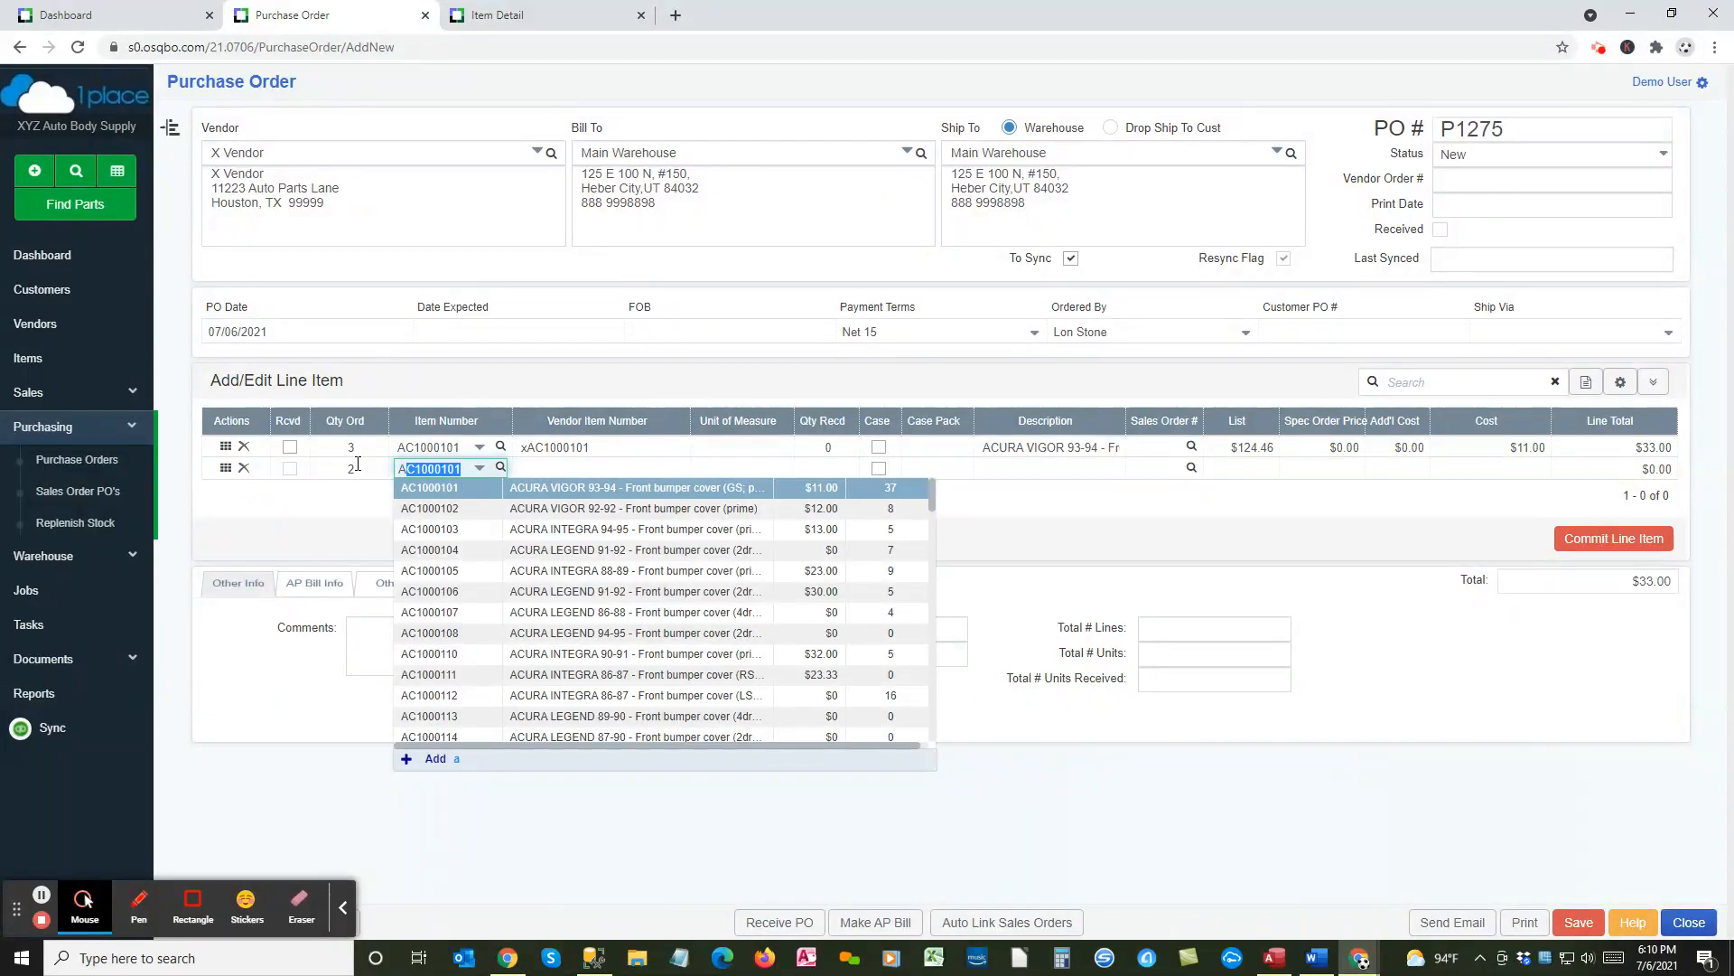
{"action": "key", "text": "Down"}
{"action": "key", "text": "Down"}
{"action": "key", "text": "Down"}
{"action": "key", "text": "Down"}
{"action": "key", "text": "Down"}
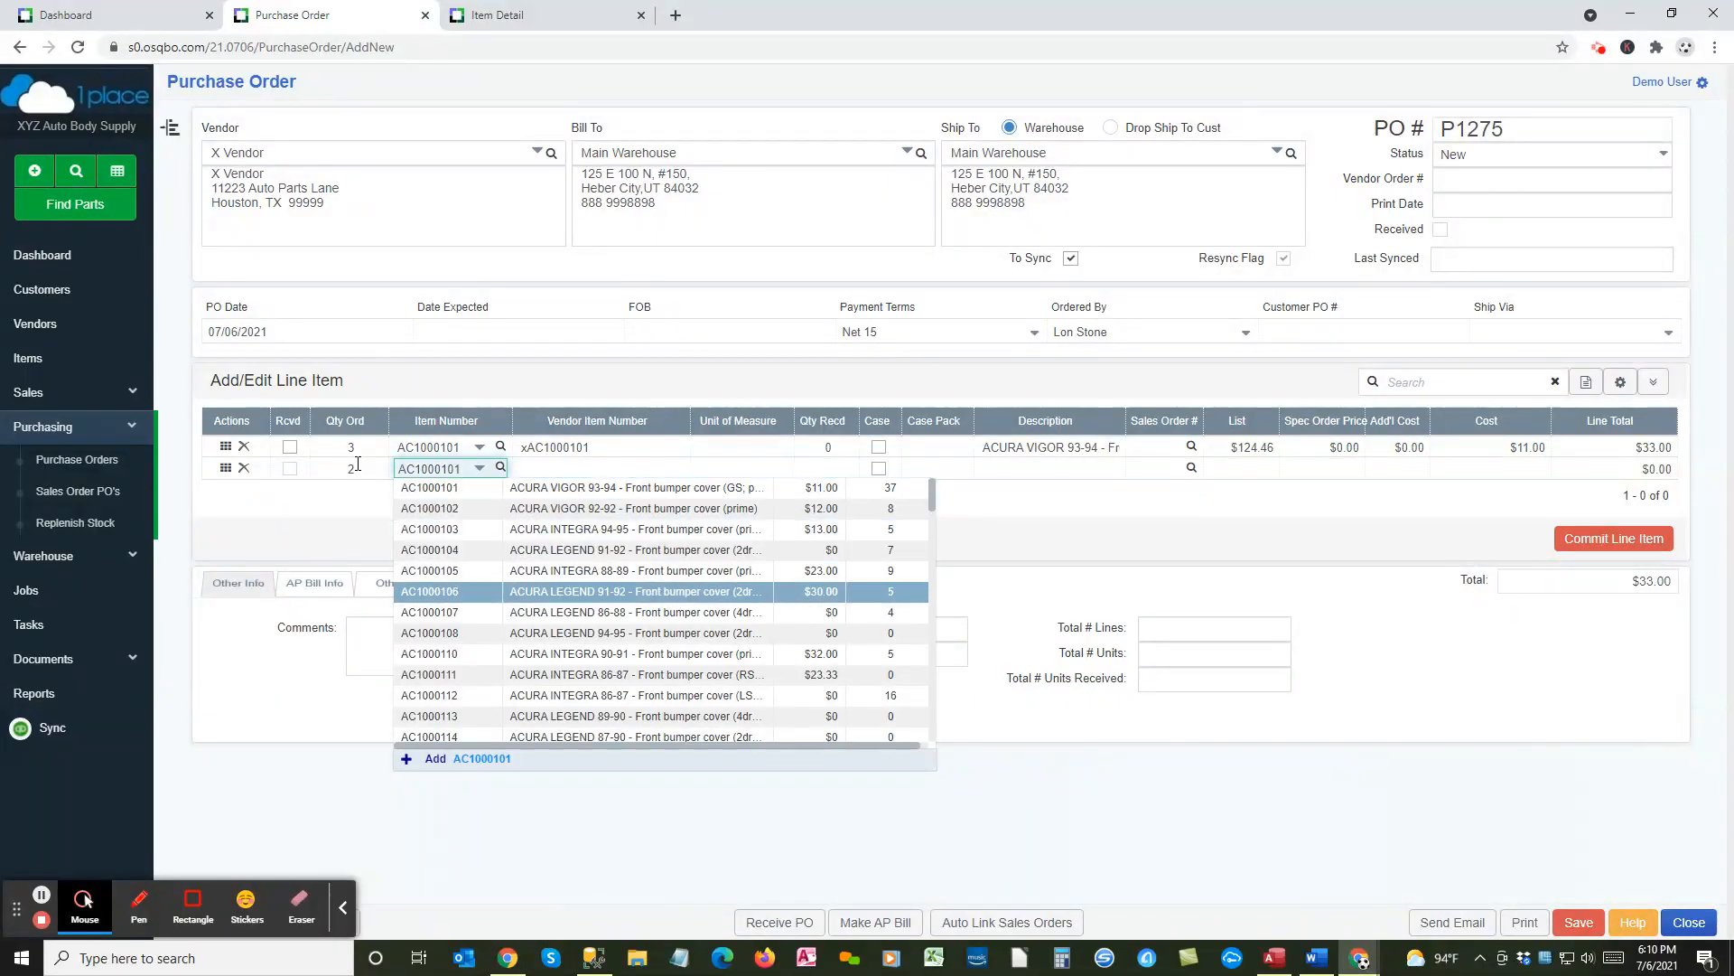
{"action": "key", "text": "Tab"}
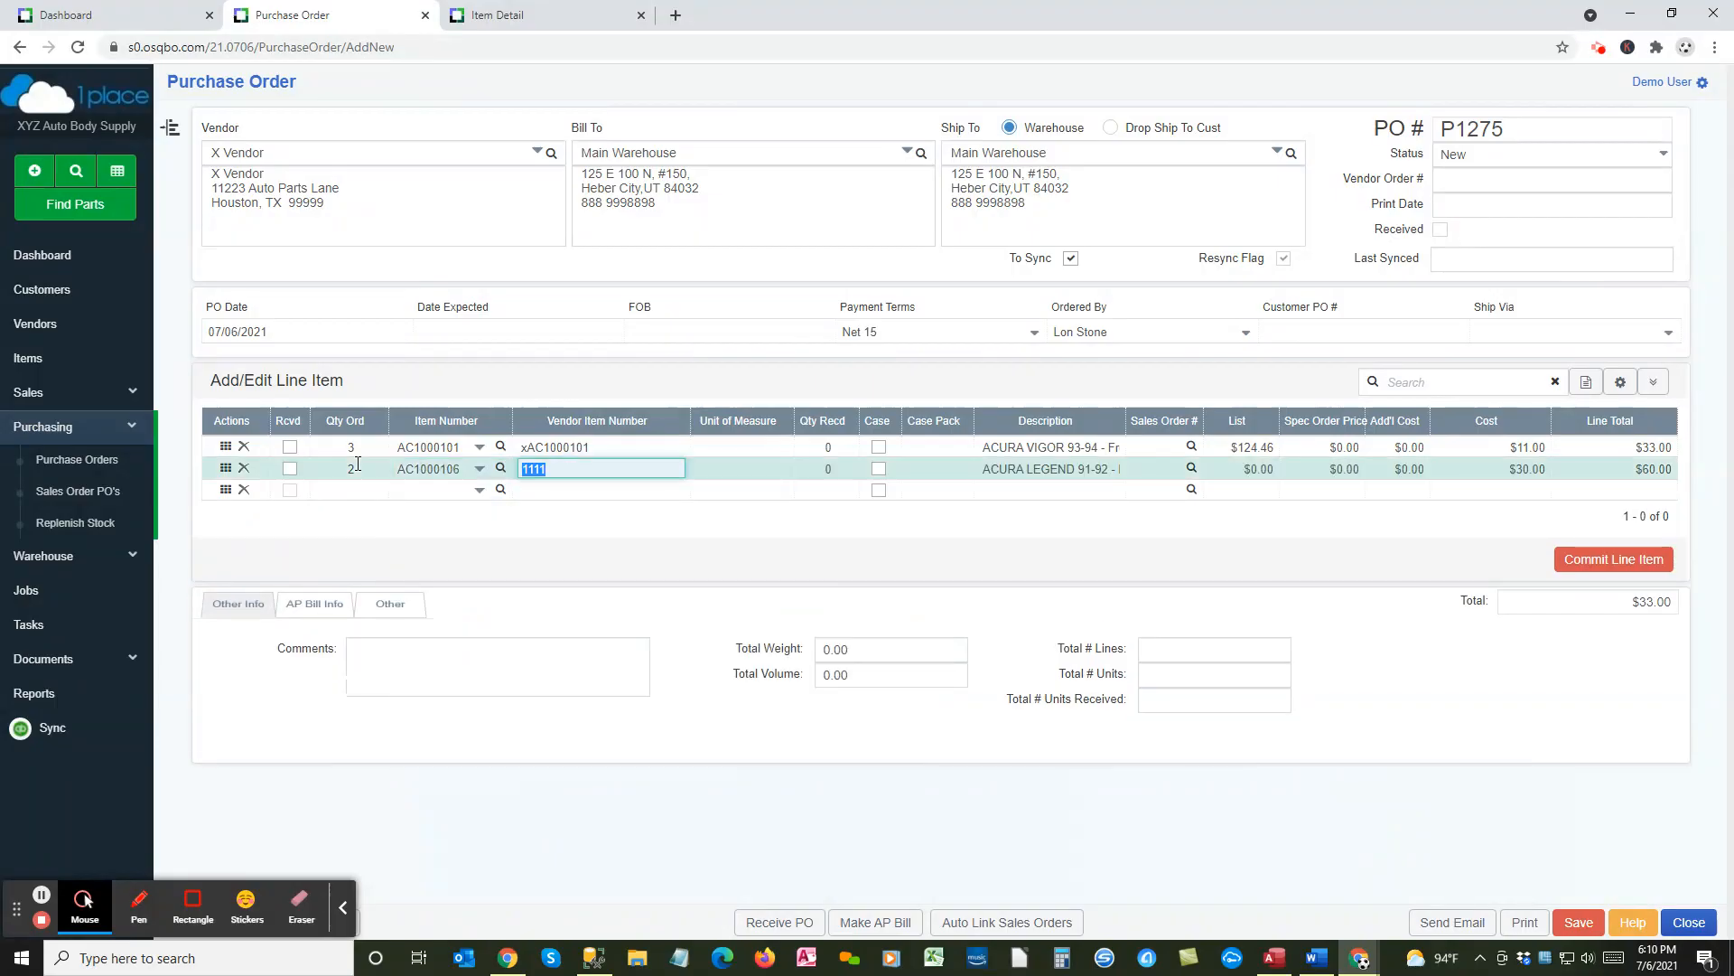
Step: Change the second line's item to AC1000107, the Acura Legend 86-88 front bumper cover, and finish the line with its vendor item number blank
{"action": "key", "text": "shift+Tab"}
{"action": "key", "text": "BackSpace"}
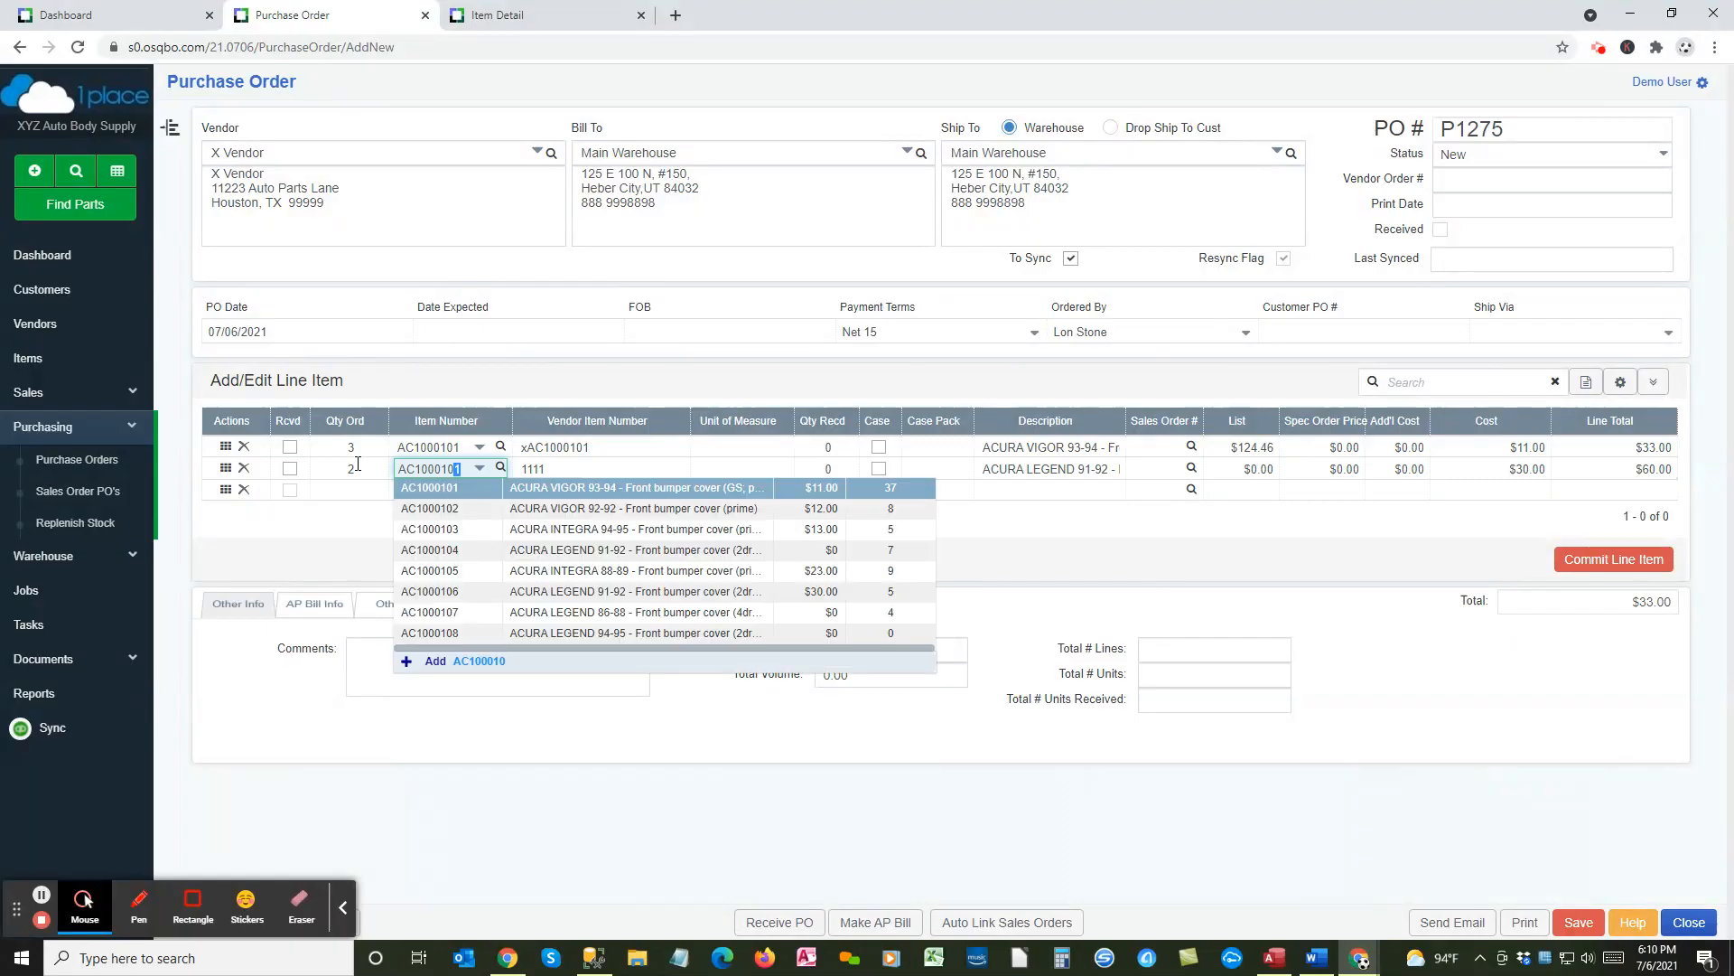
{"action": "key", "text": "Down"}
{"action": "key", "text": "Down"}
{"action": "key", "text": "Down"}
{"action": "key", "text": "Down"}
{"action": "key", "text": "Down"}
{"action": "key", "text": "Down"}
{"action": "key", "text": "Down"}
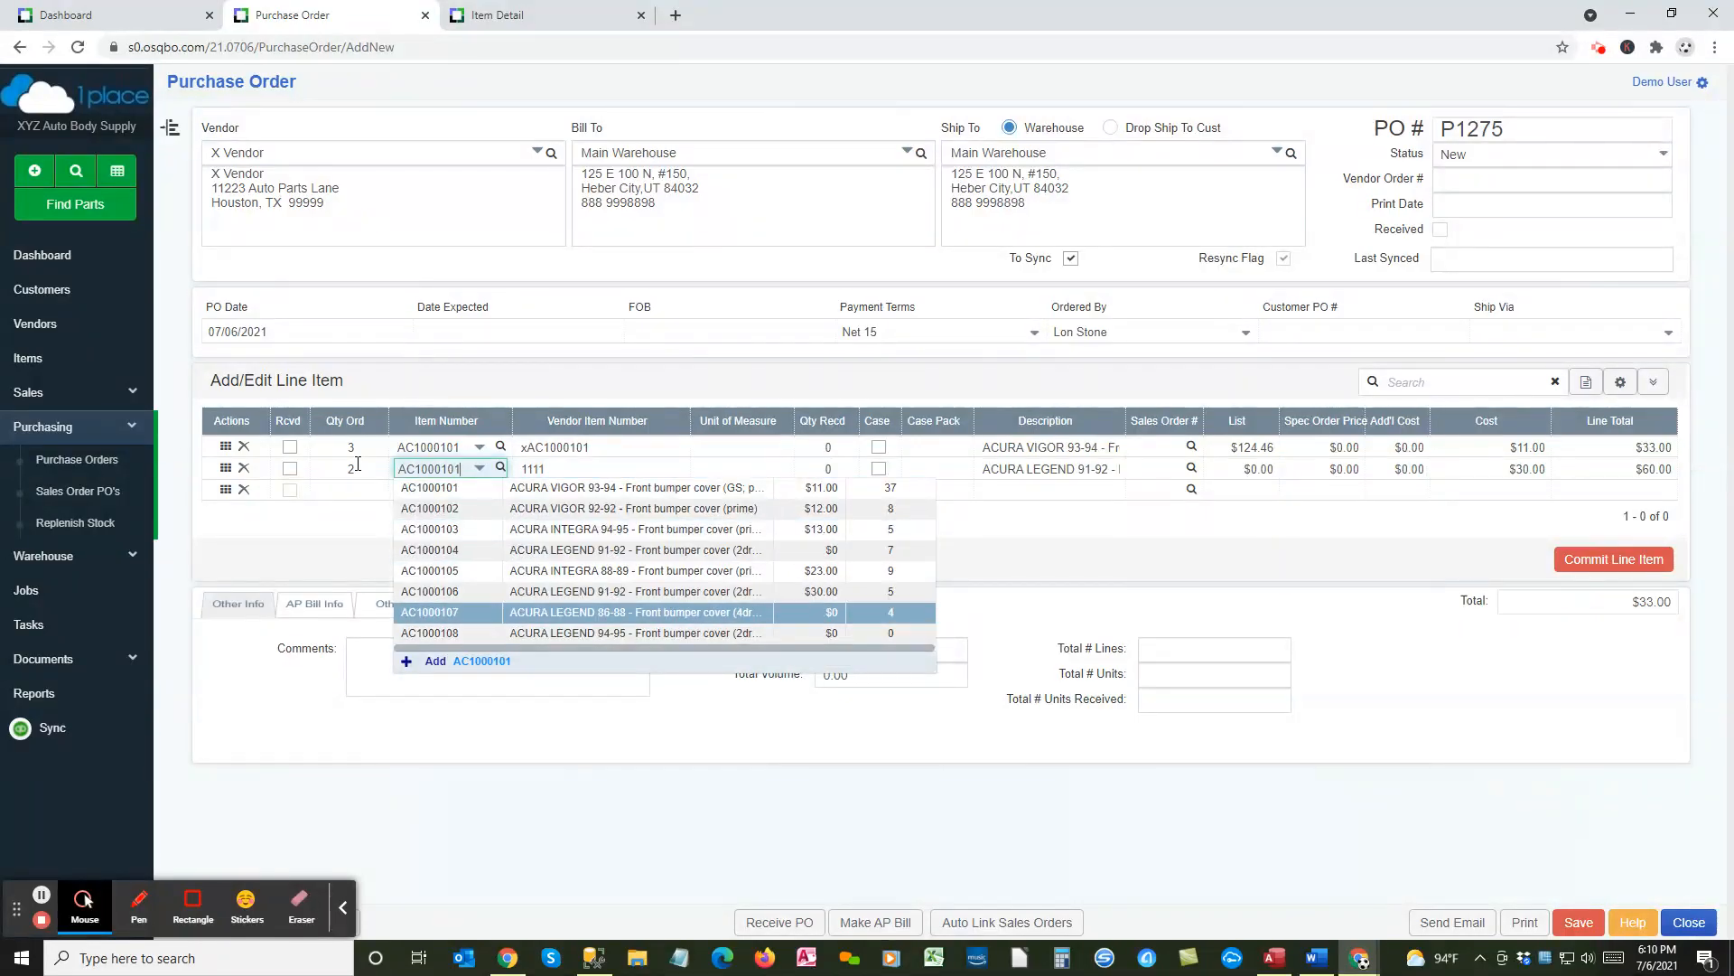
{"action": "key", "text": "Up"}
{"action": "key", "text": "Tab"}
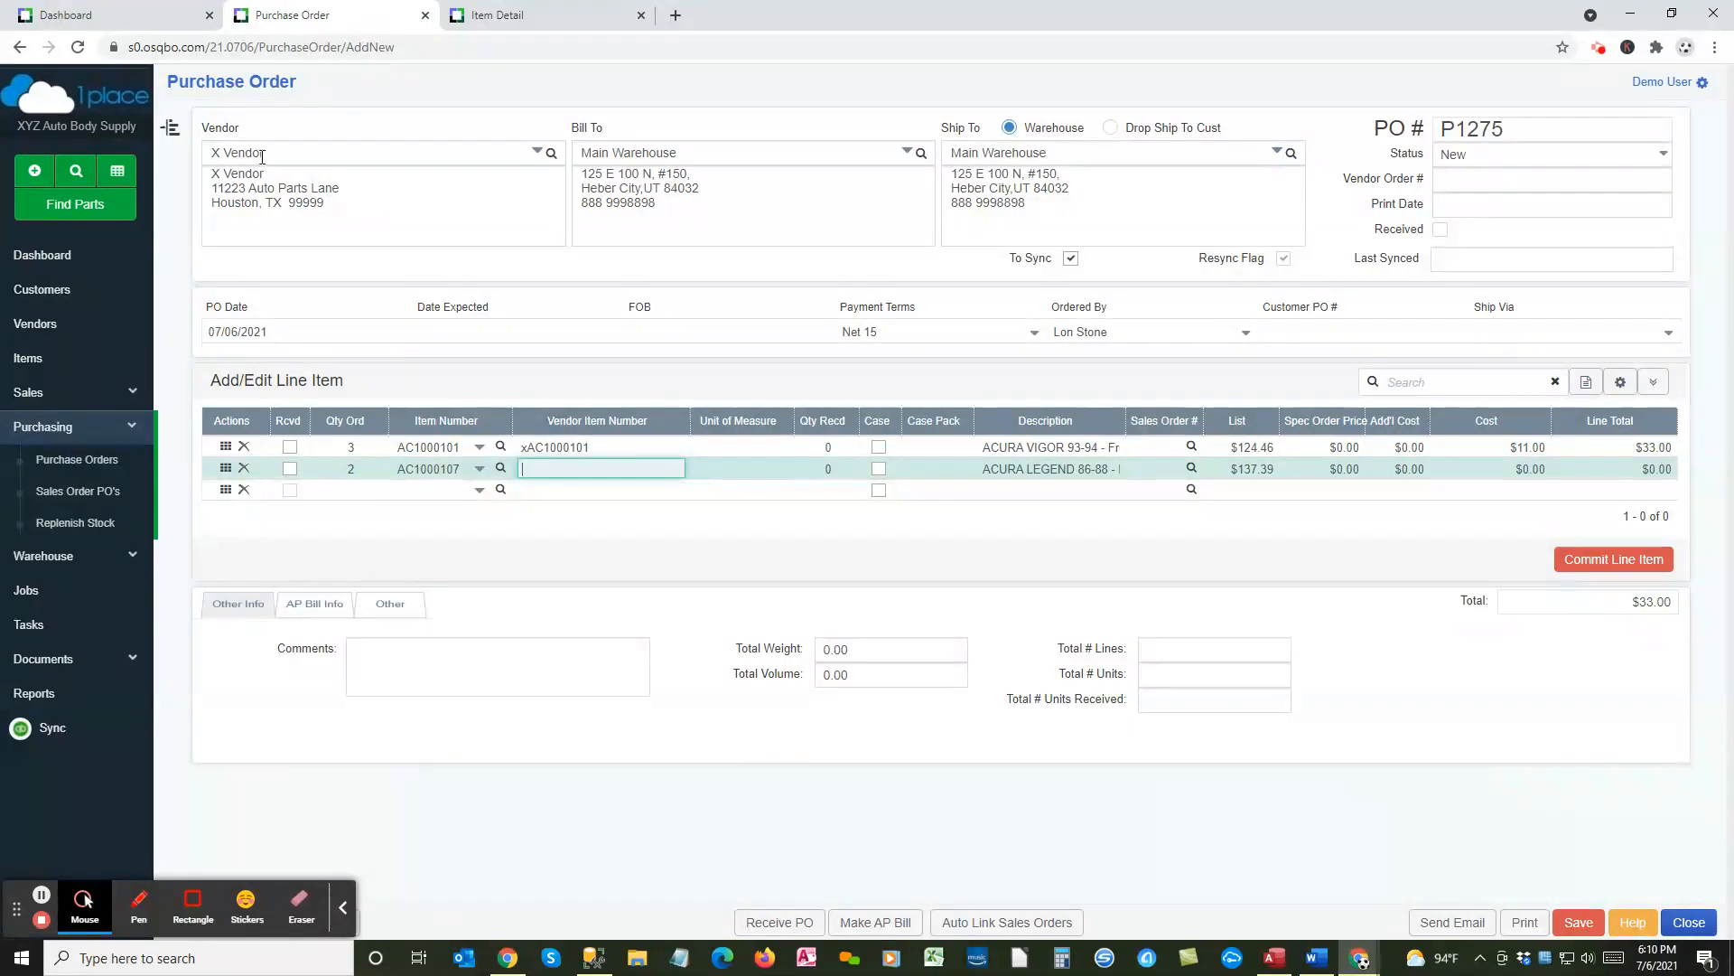
{"action": "key", "text": "Tab"}
{"action": "key", "text": "Tab"}
{"action": "key", "text": "Tab"}
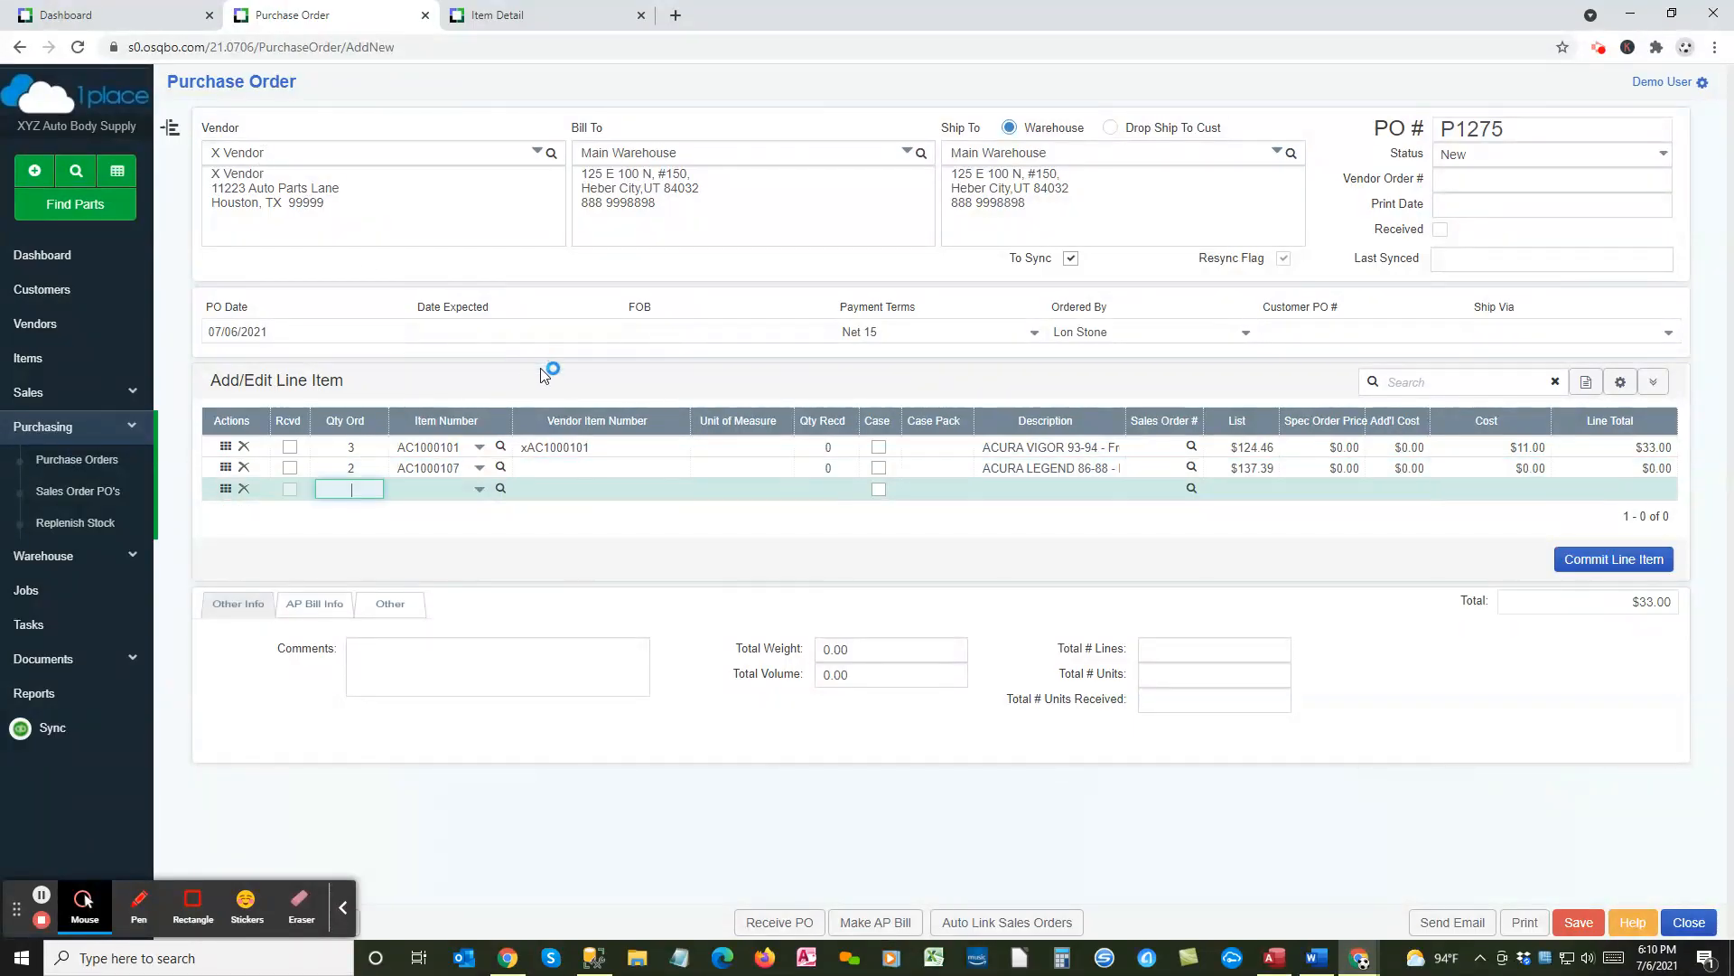
Step: Check the vendor list in the item detail of AC1000107 for X Vendor and return to the purchase order
{"action": "left_click", "coordinate": [501, 467]}
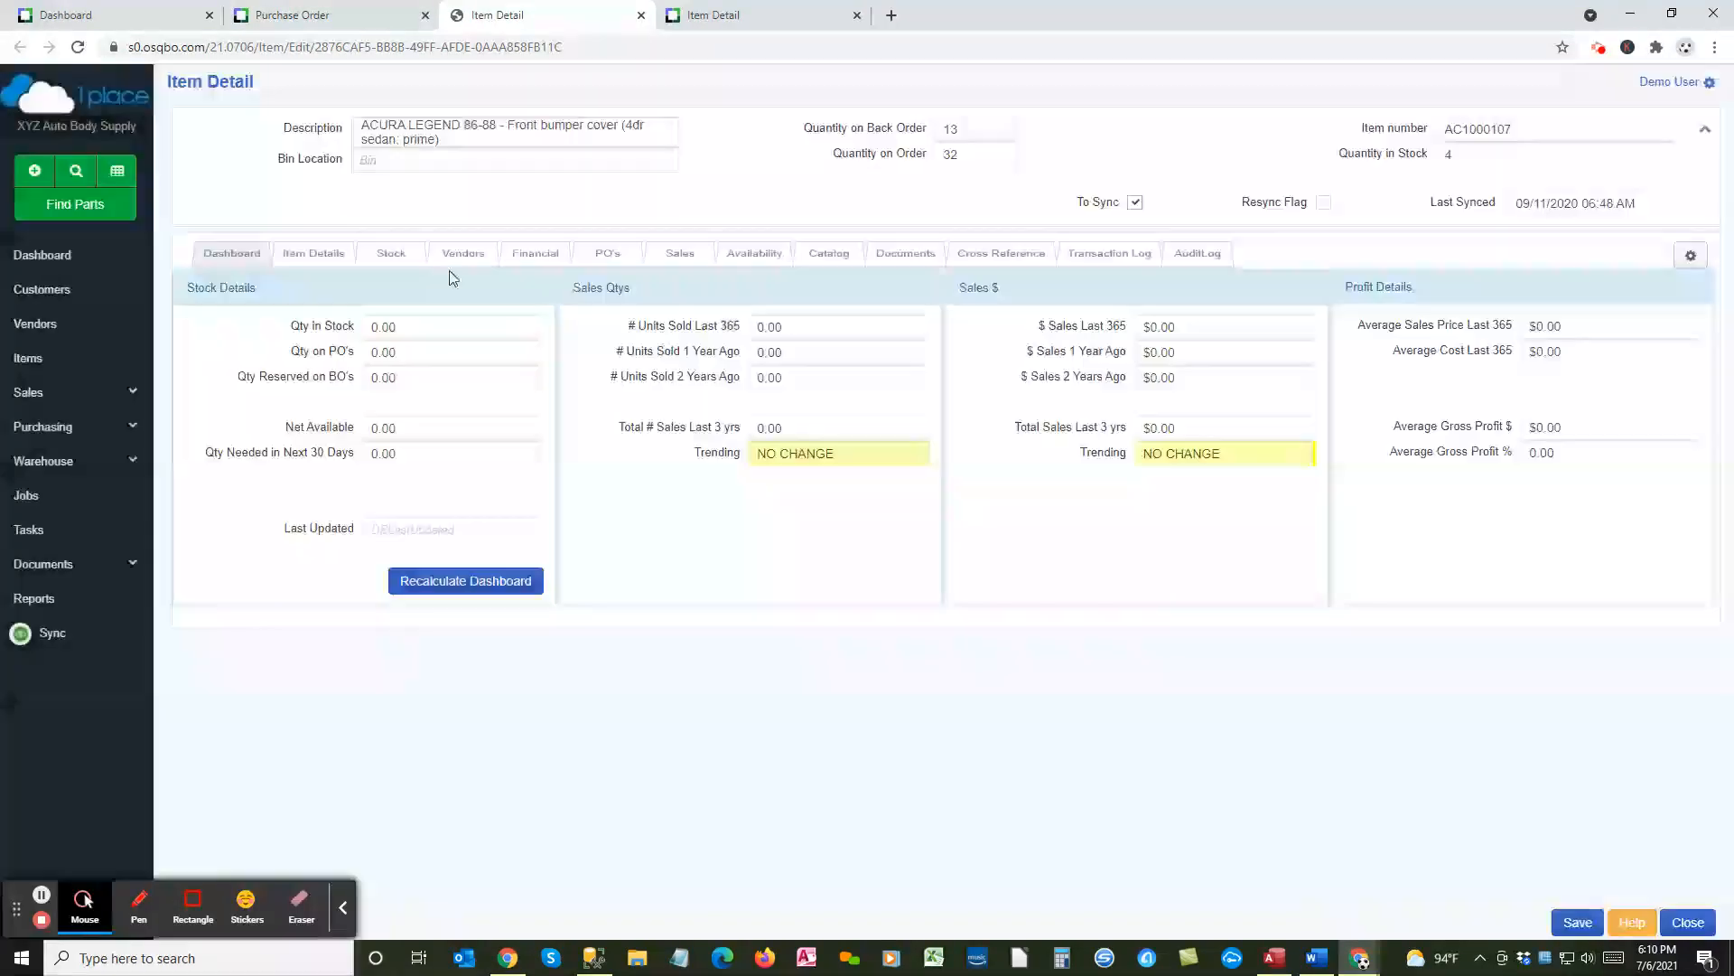
{"action": "left_click", "coordinate": [465, 254]}
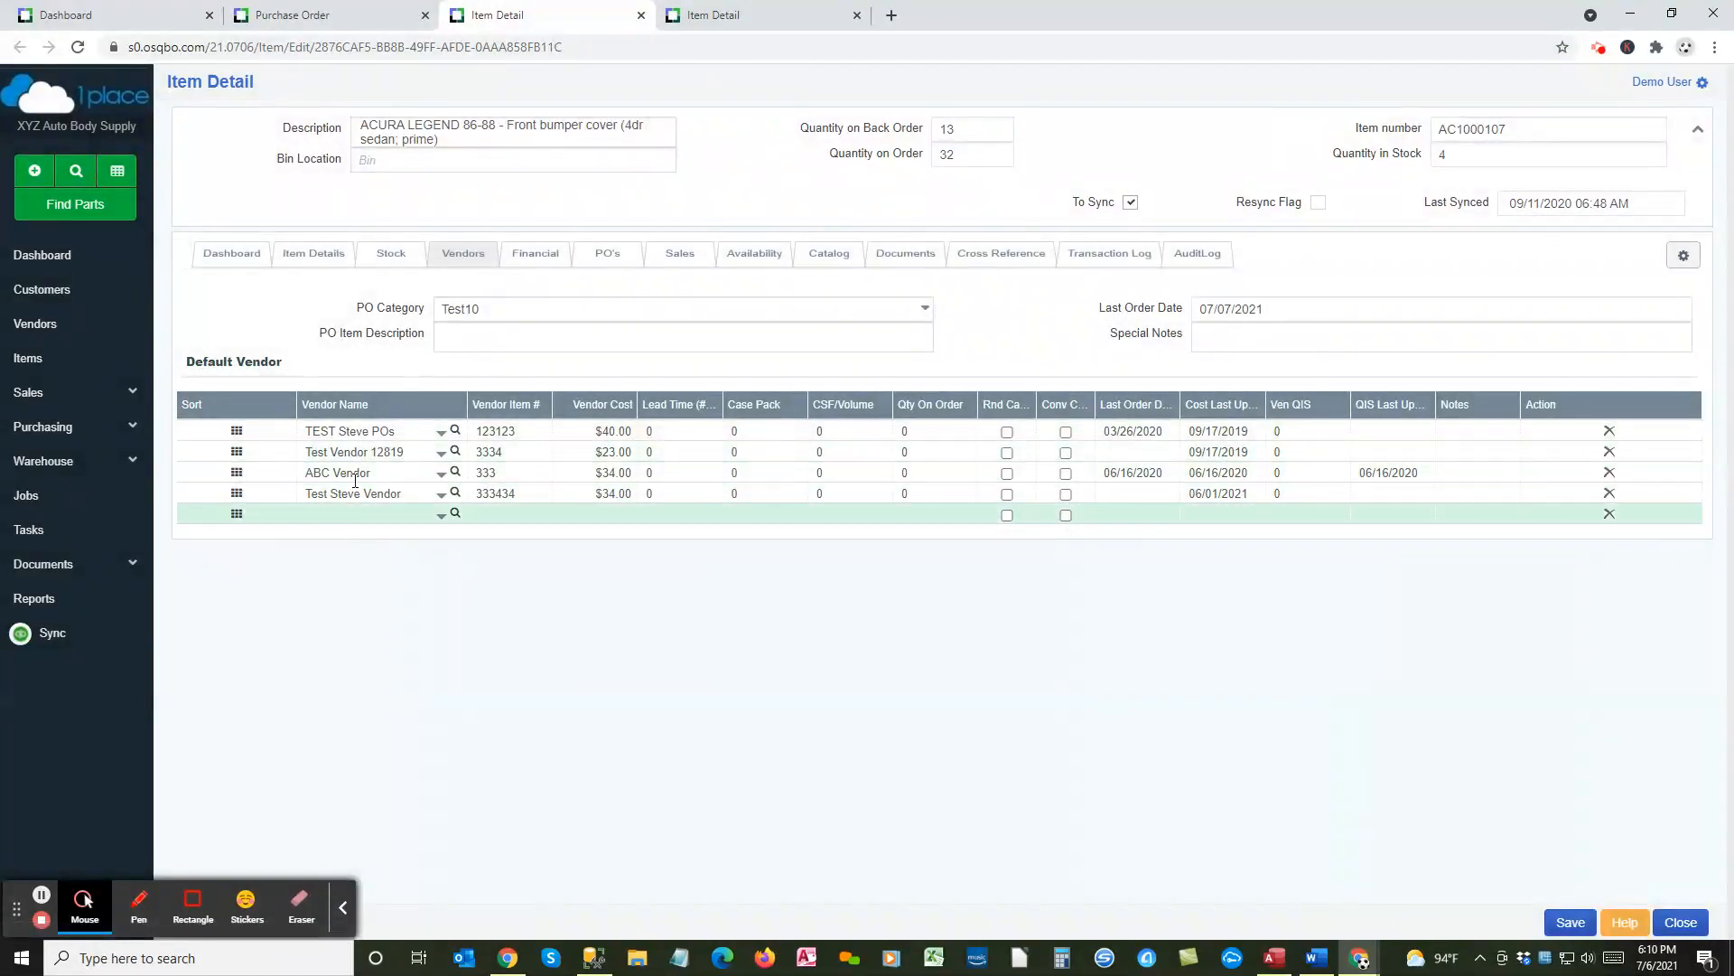
{"action": "left_click", "coordinate": [303, 25]}
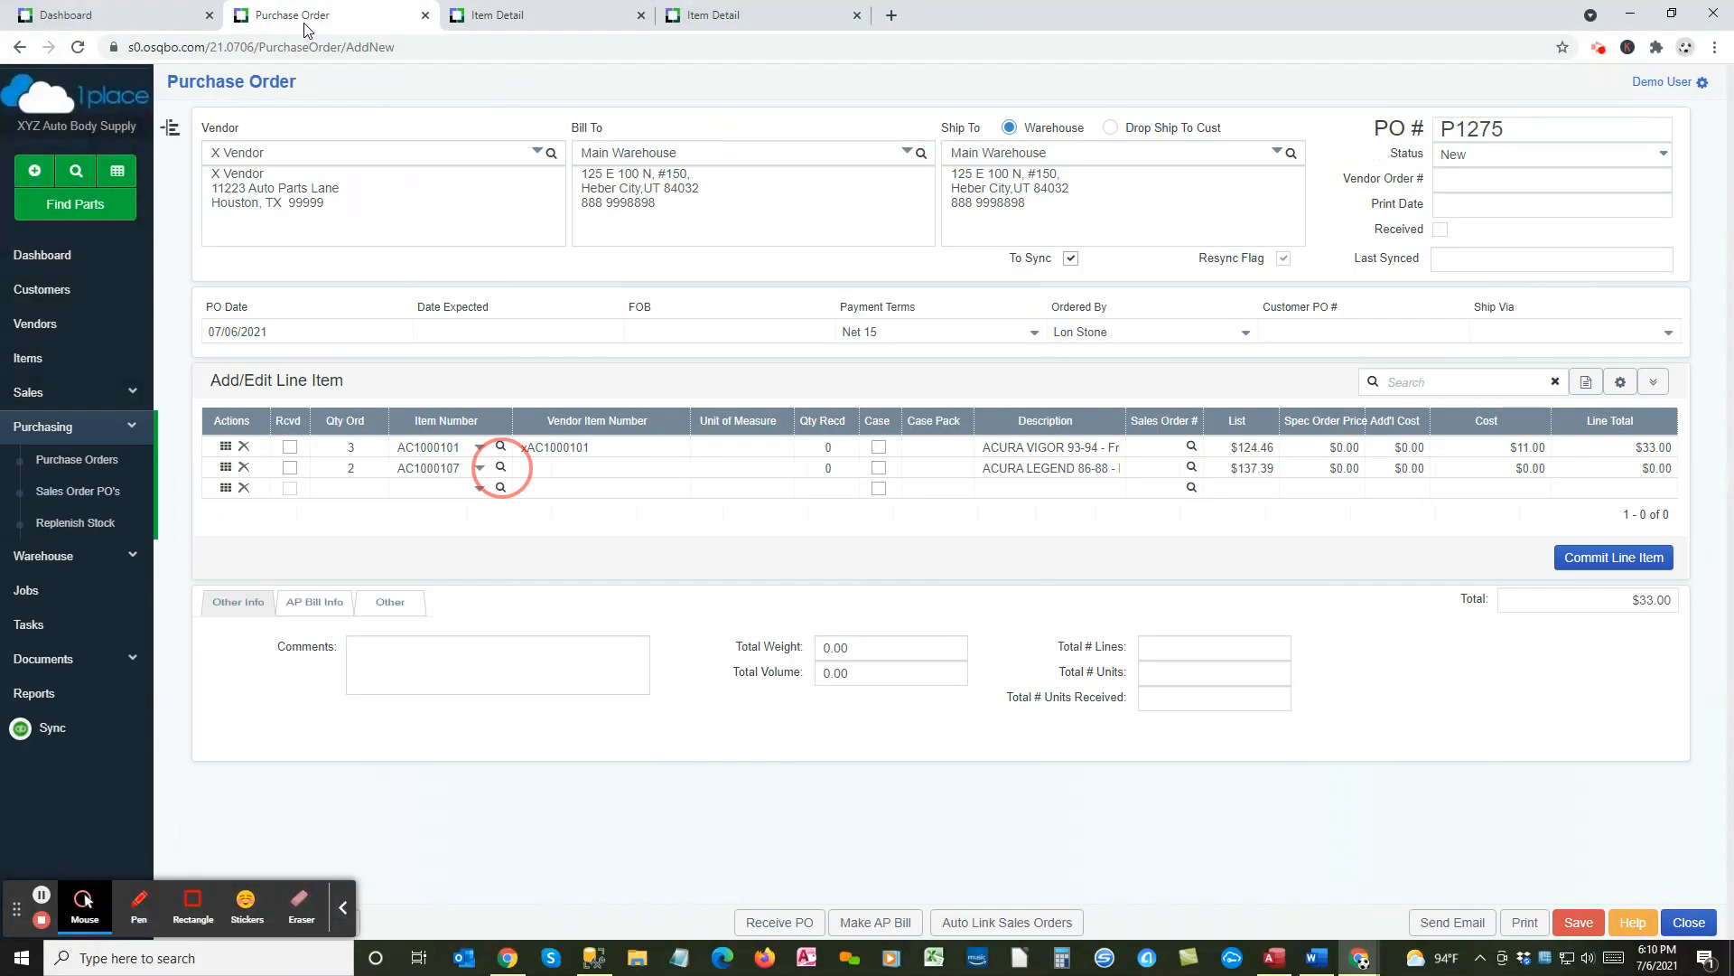
Step: Enter vendor item number xAC1000107 and a cost of $15.00 on the AC1000107 line, and finish the line
{"action": "left_click", "coordinate": [555, 466]}
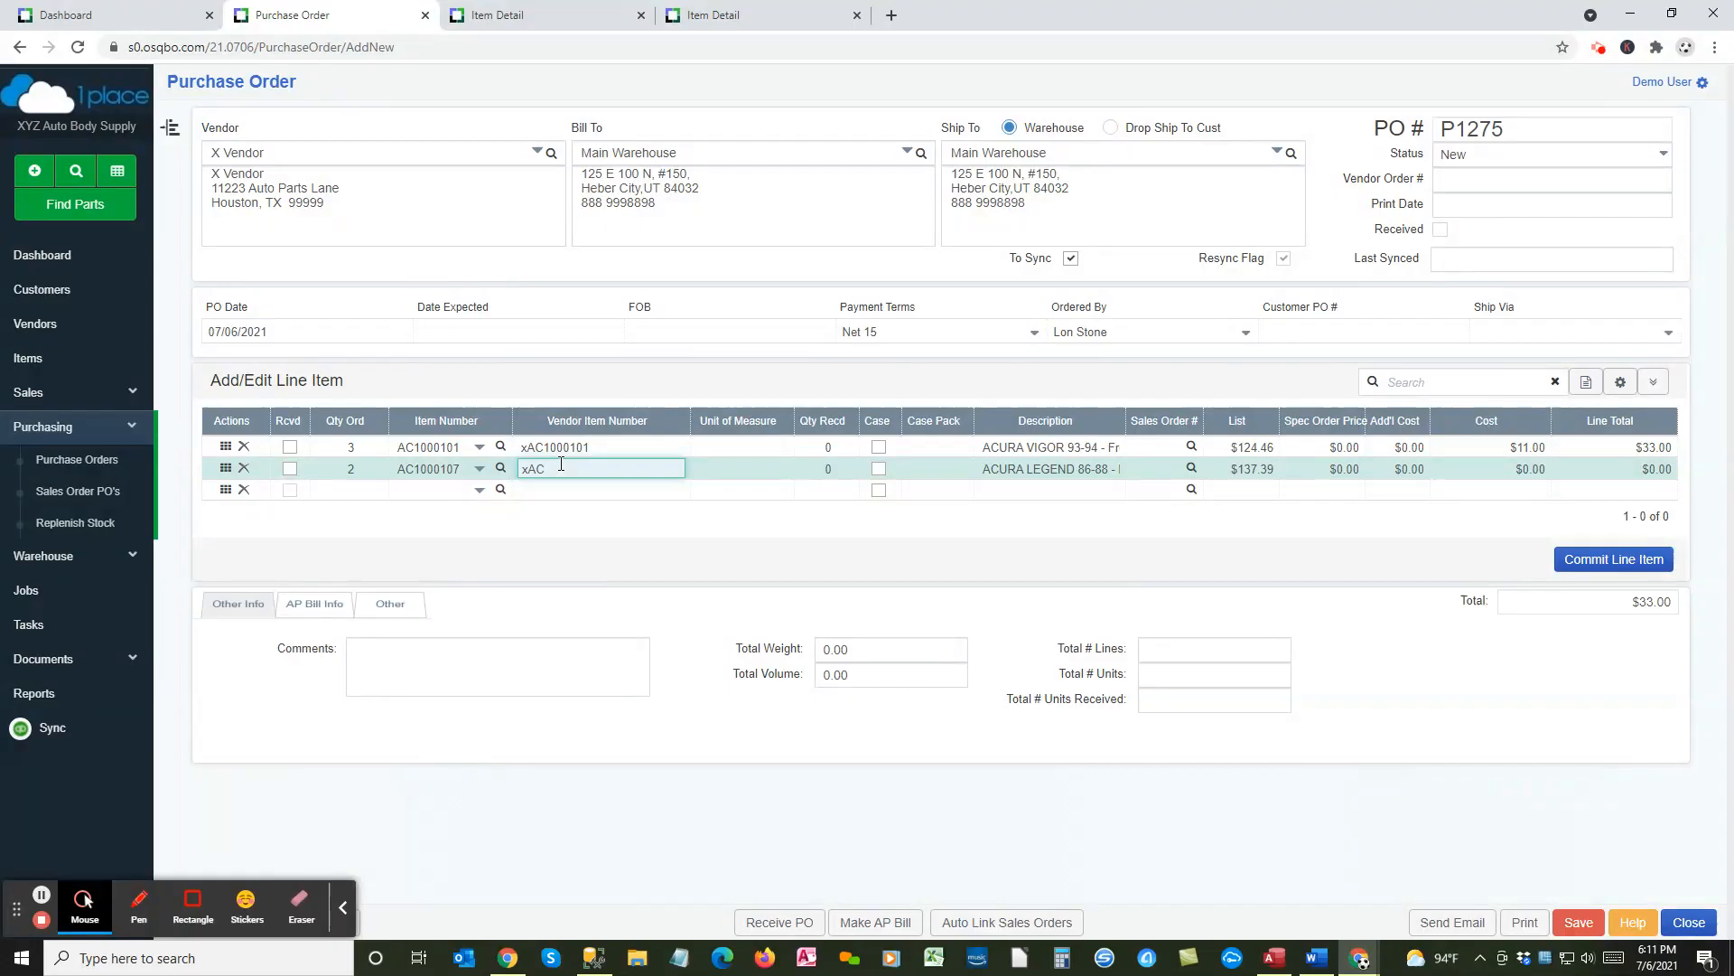
{"action": "type", "text": "AC1000107"}
{"action": "key", "text": "Tab"}
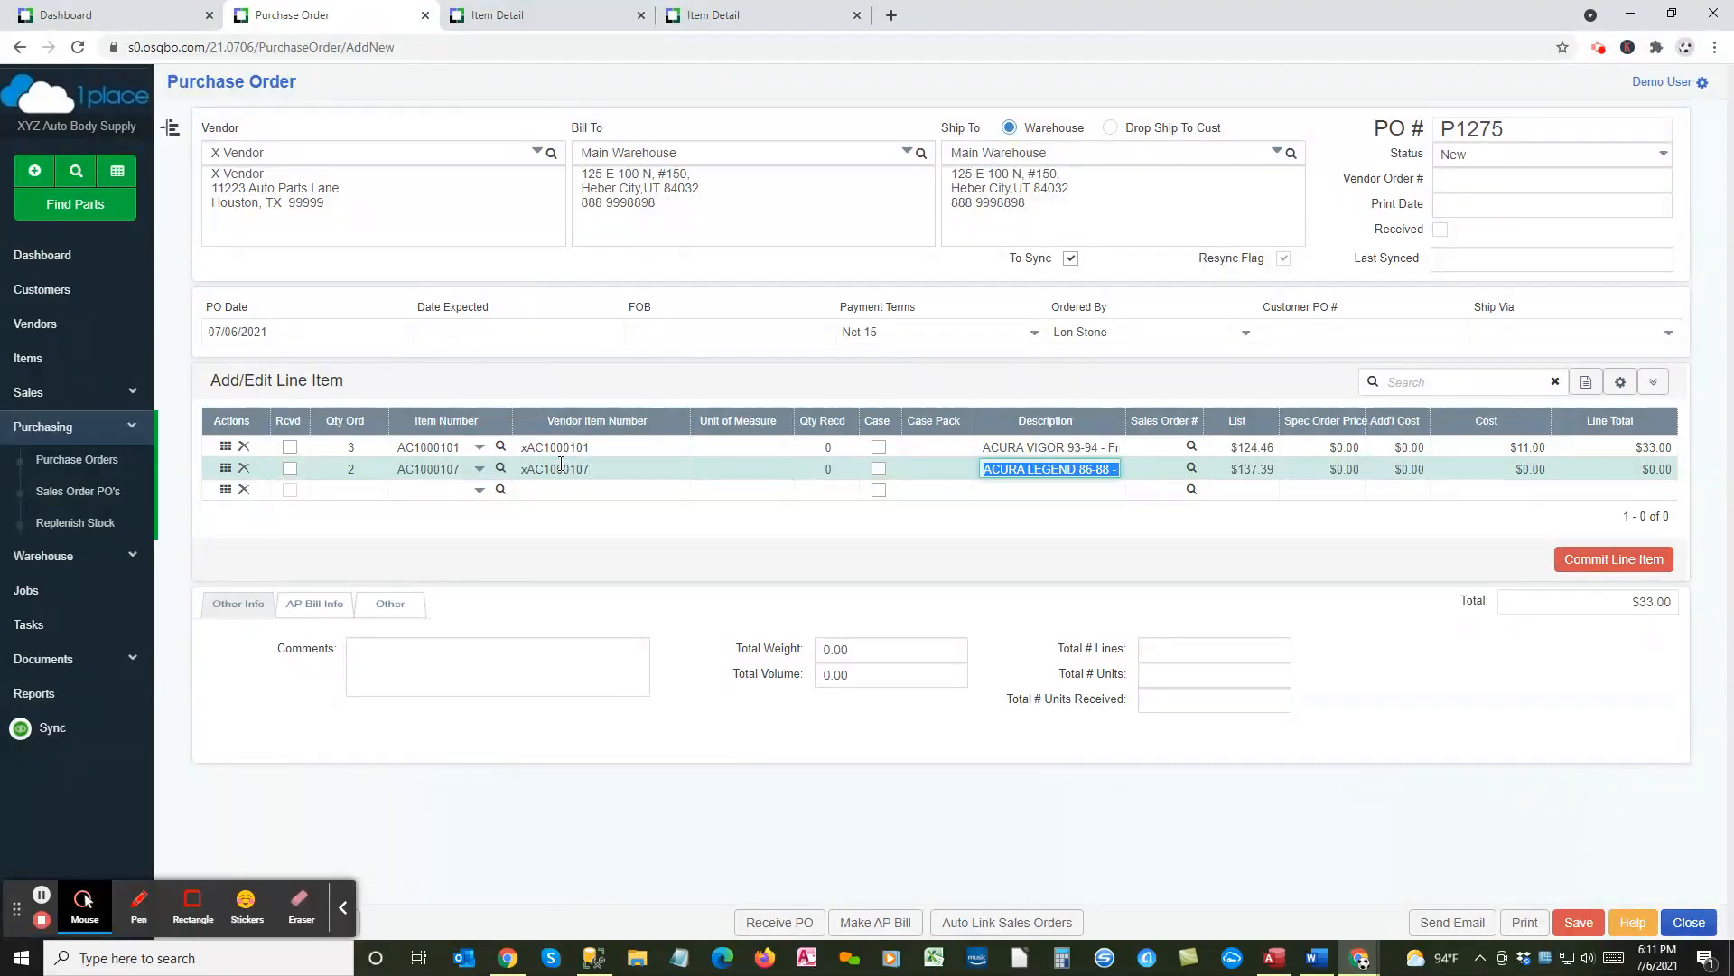
{"action": "key", "text": "Tab"}
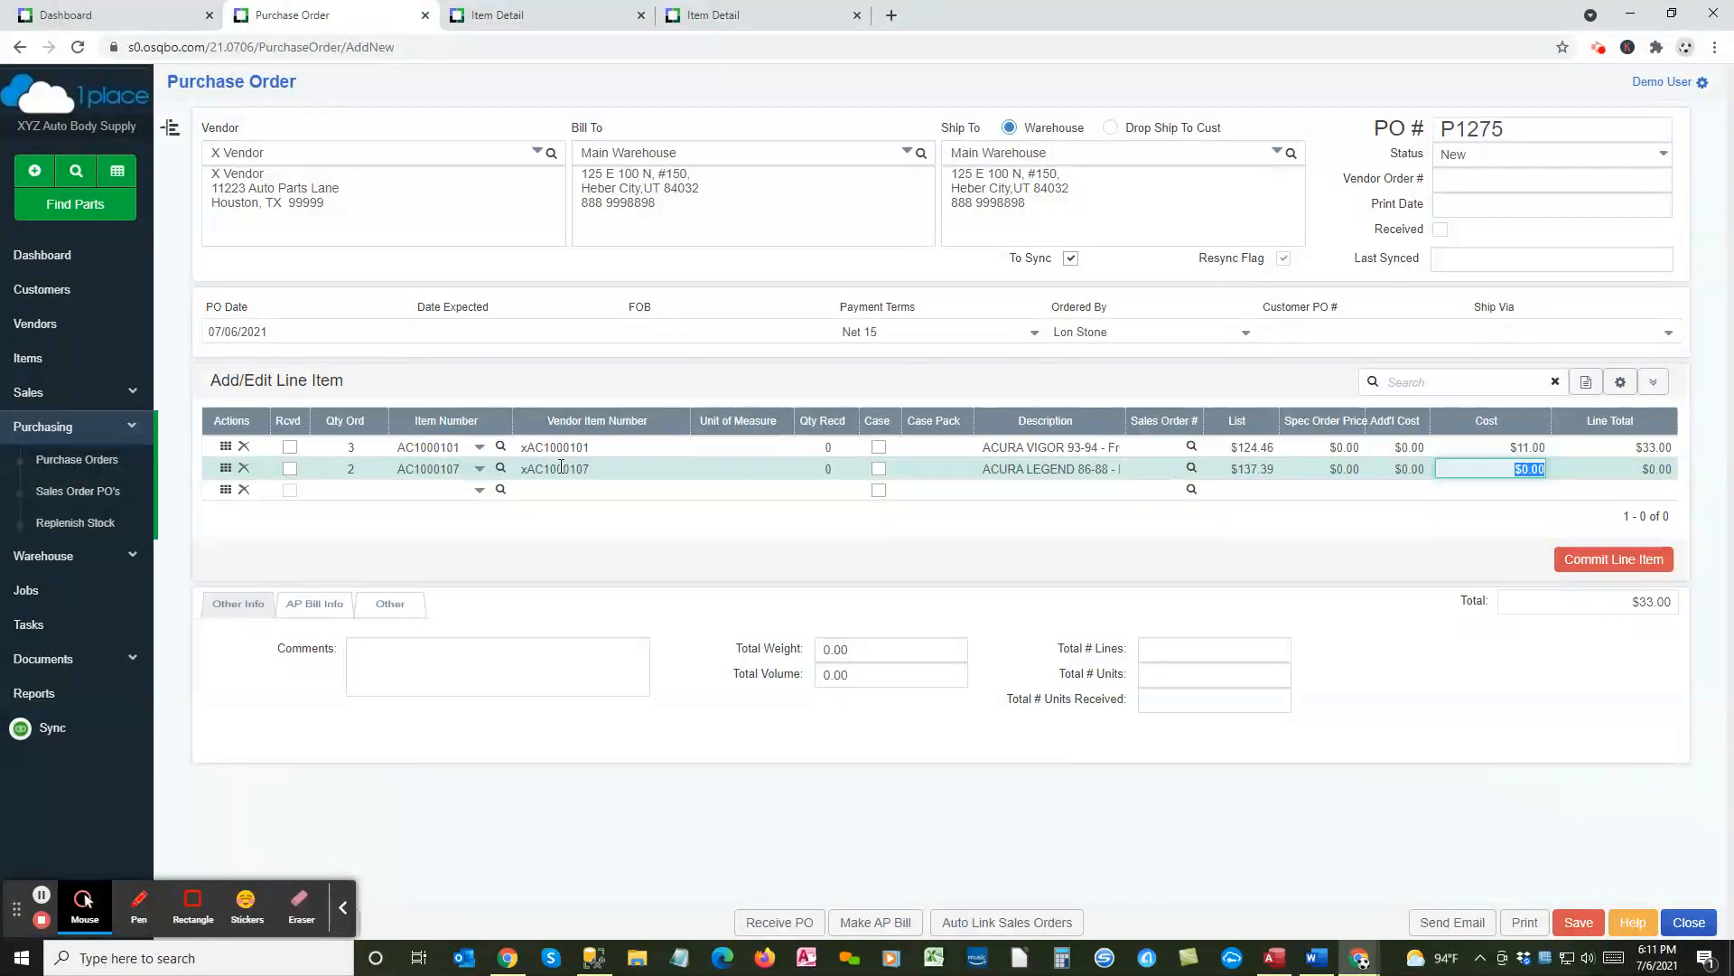
{"action": "type", "text": "15"}
{"action": "key", "text": "Tab"}
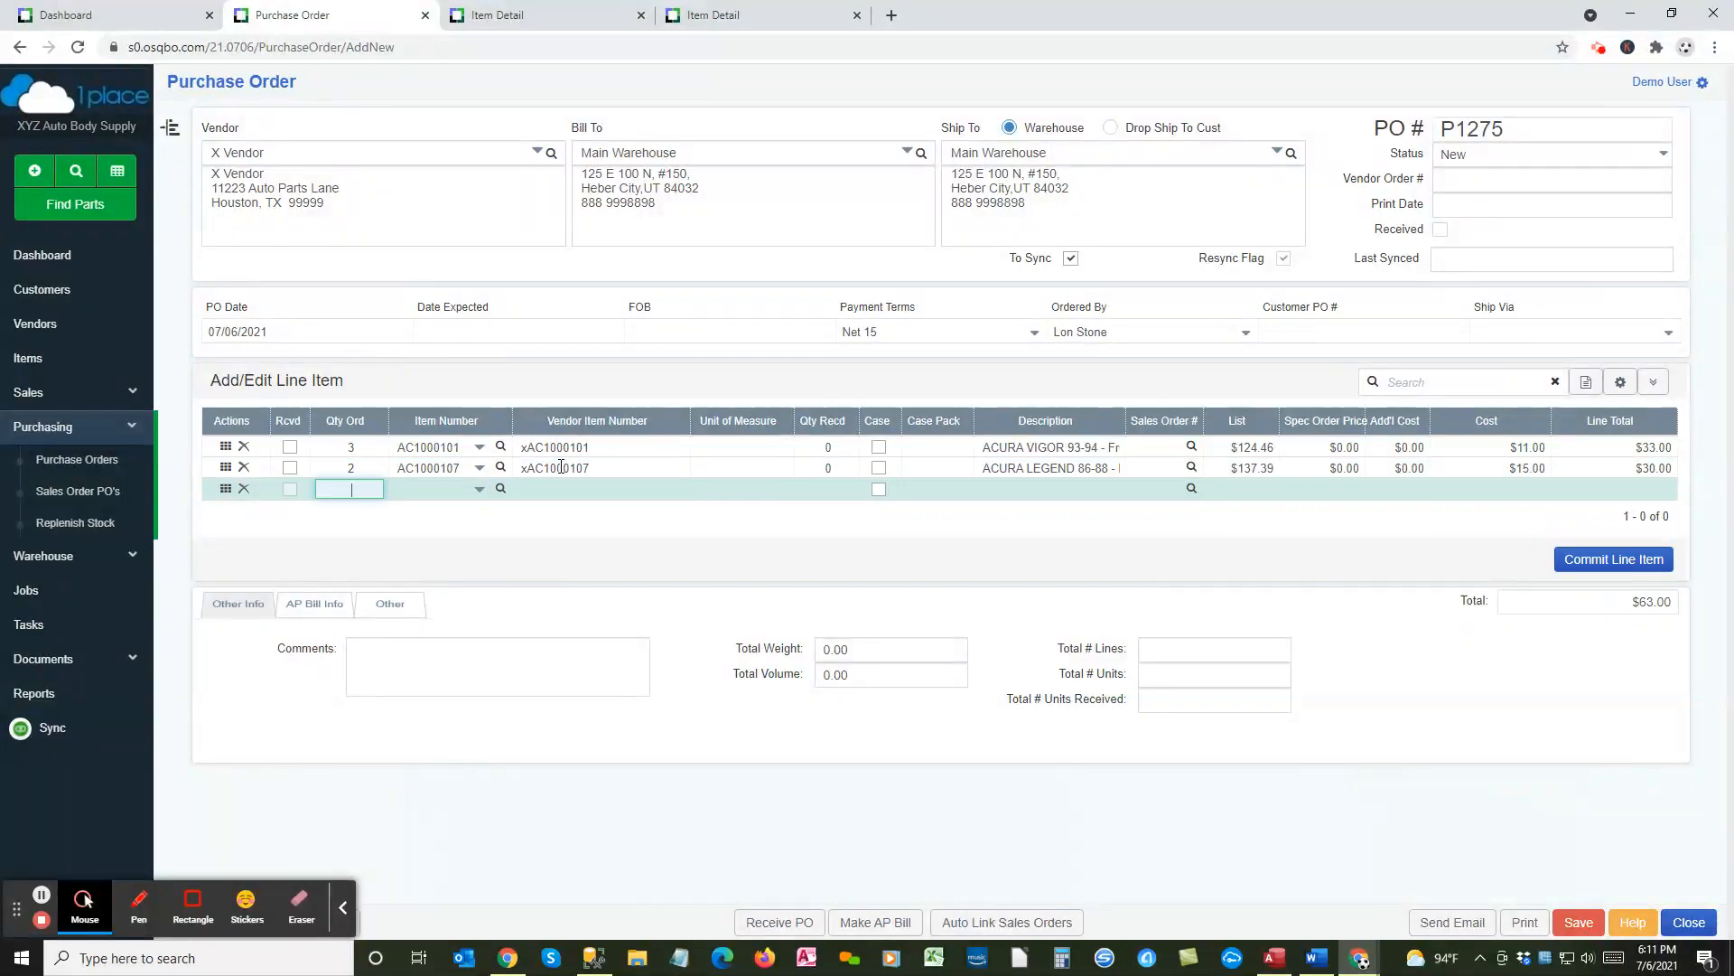
Step: Check the X Vendor item number and cost in the vendor list of AC1000107's item detail, and return to the purchase order
{"action": "left_click", "coordinate": [500, 469]}
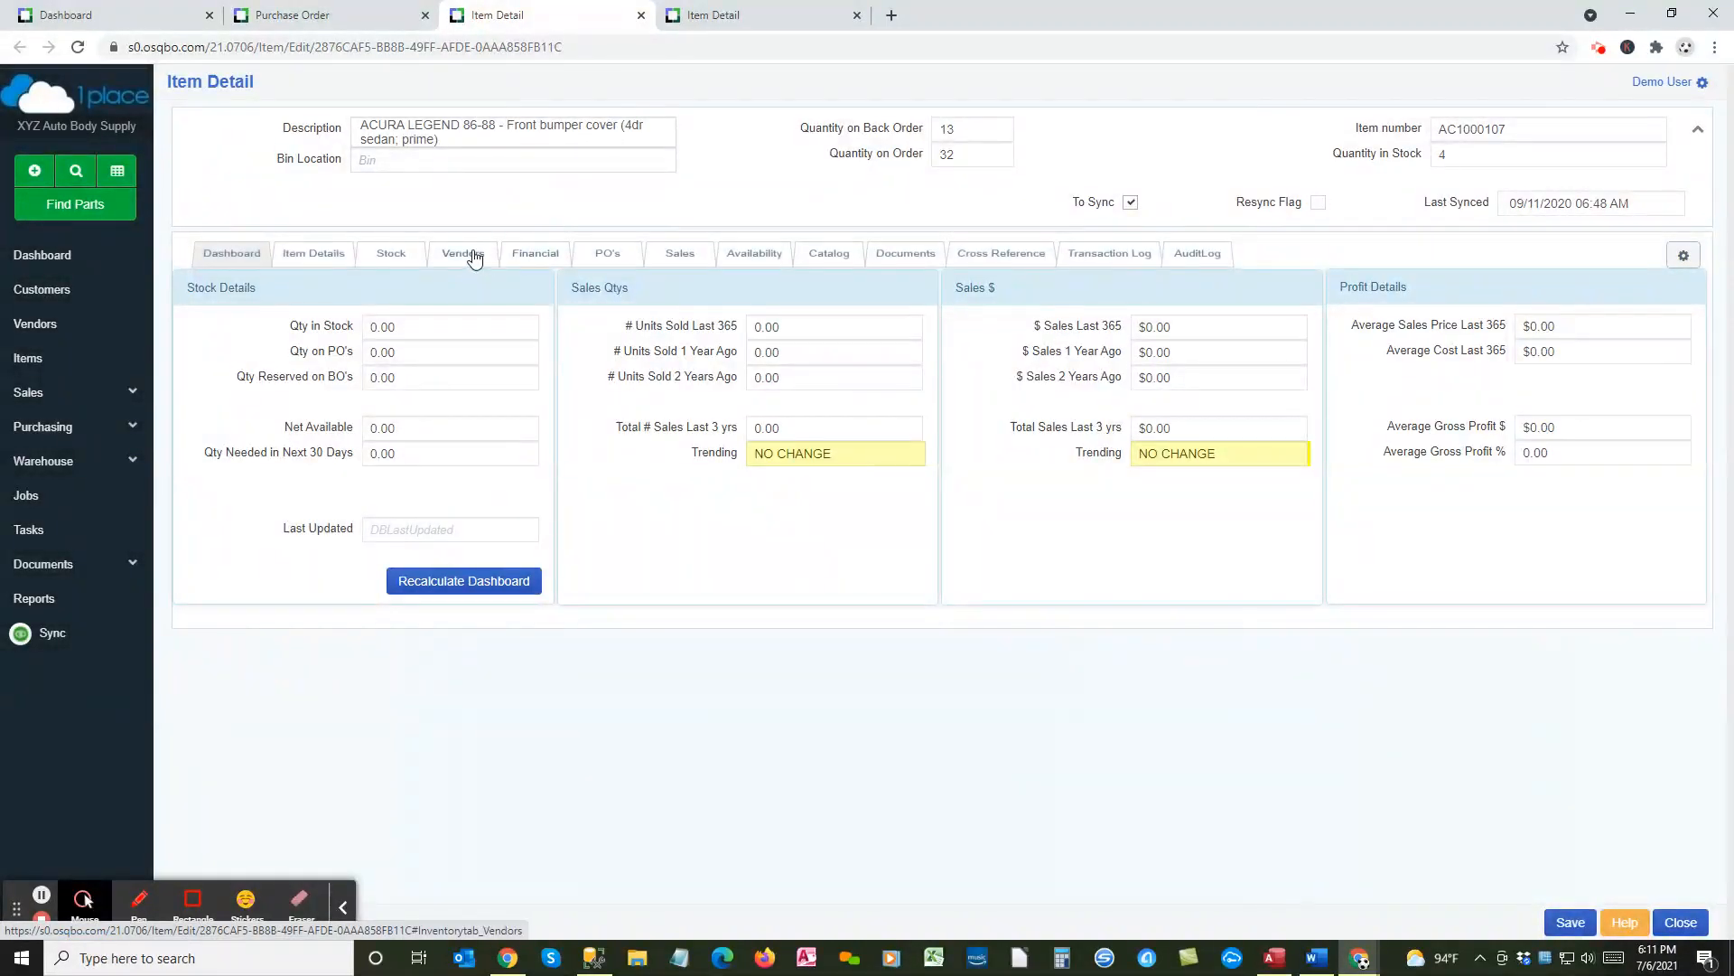
{"action": "left_click", "coordinate": [473, 257]}
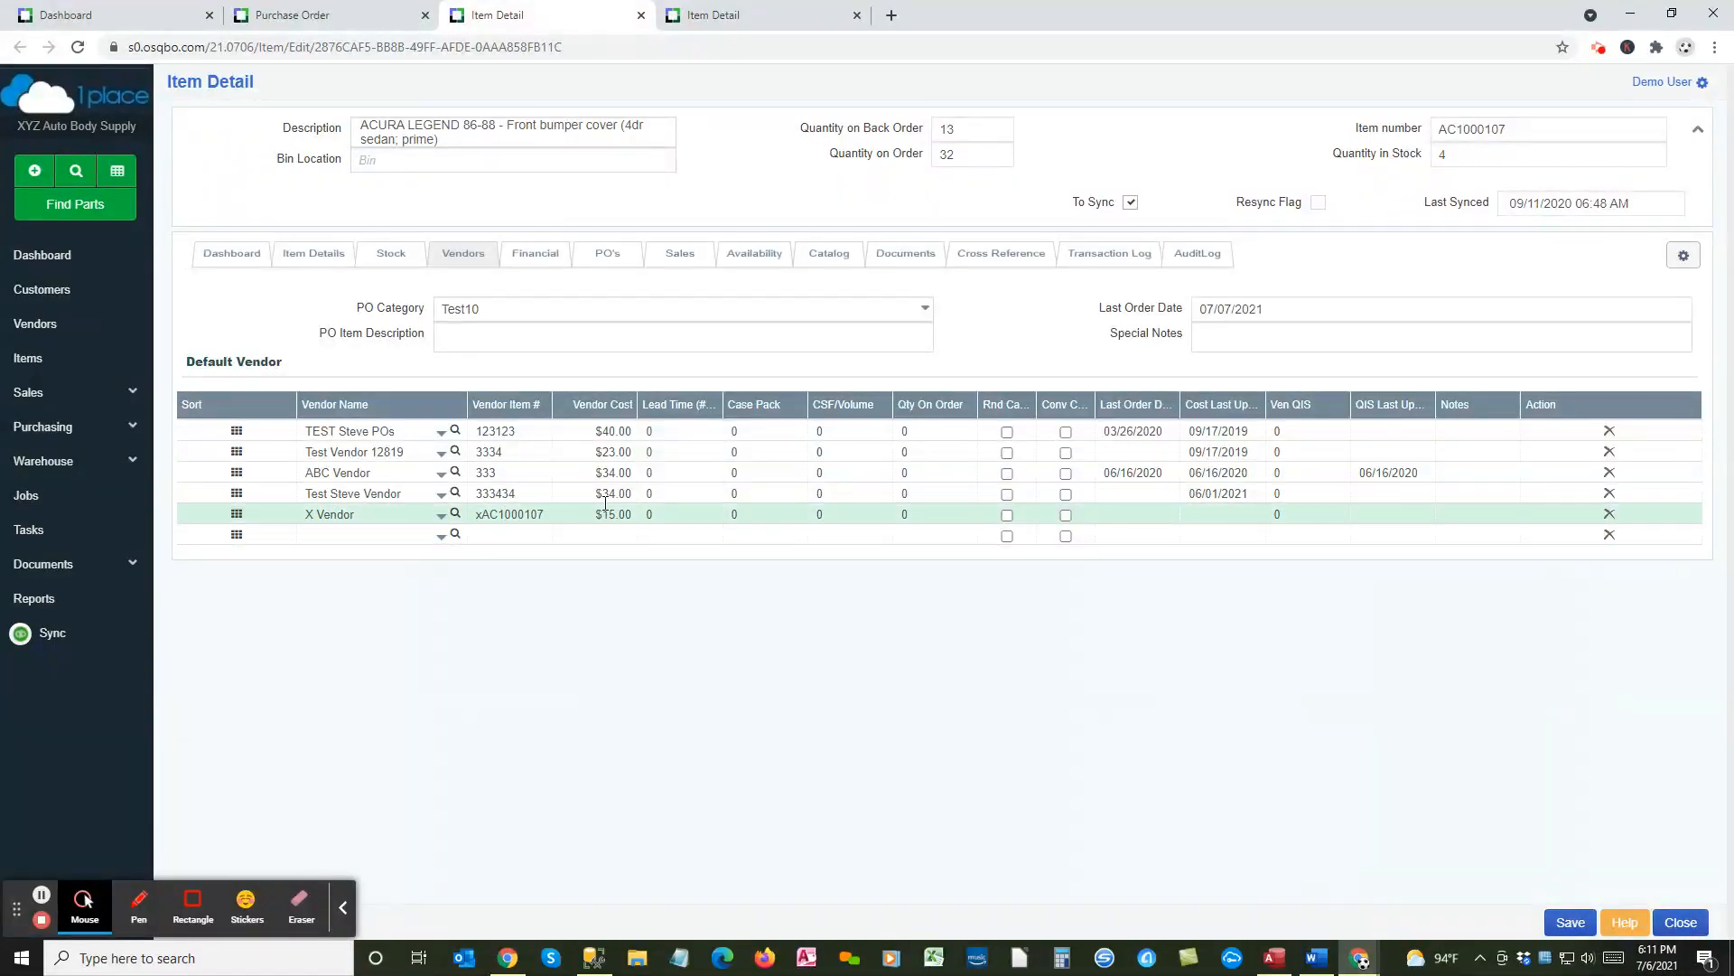
{"action": "left_click", "coordinate": [399, 18]}
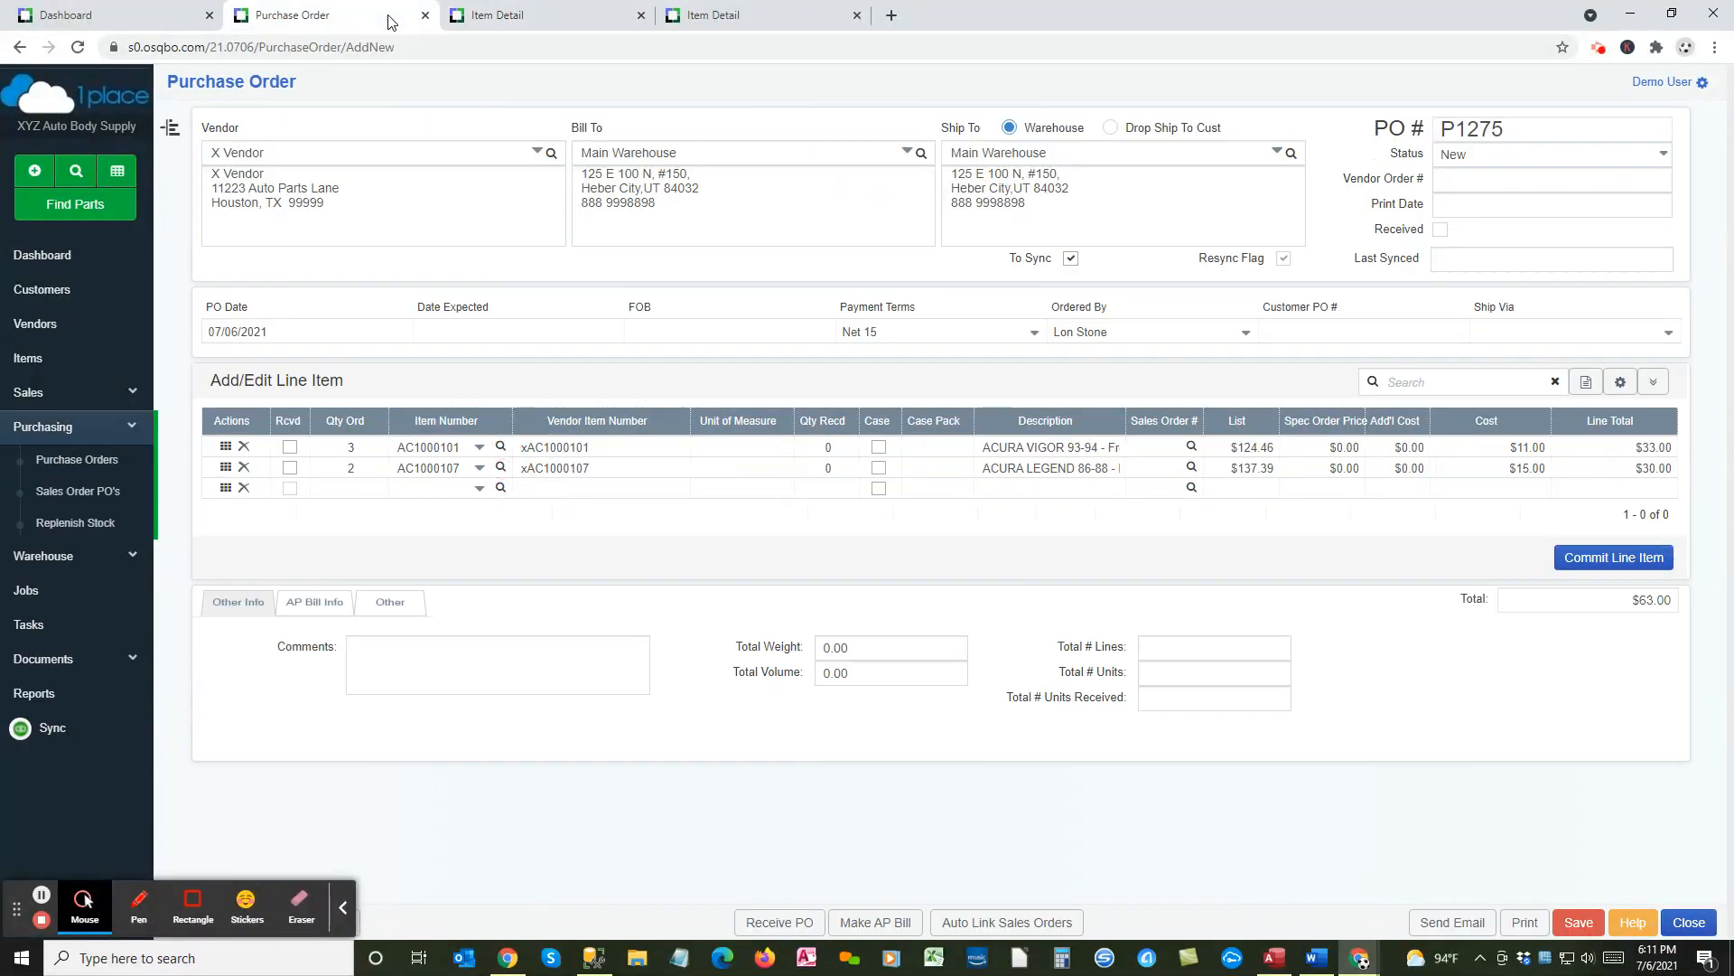
Step: Review the vendor item number and cost on the AC1000107 line without changing them
{"action": "left_click", "coordinate": [596, 469]}
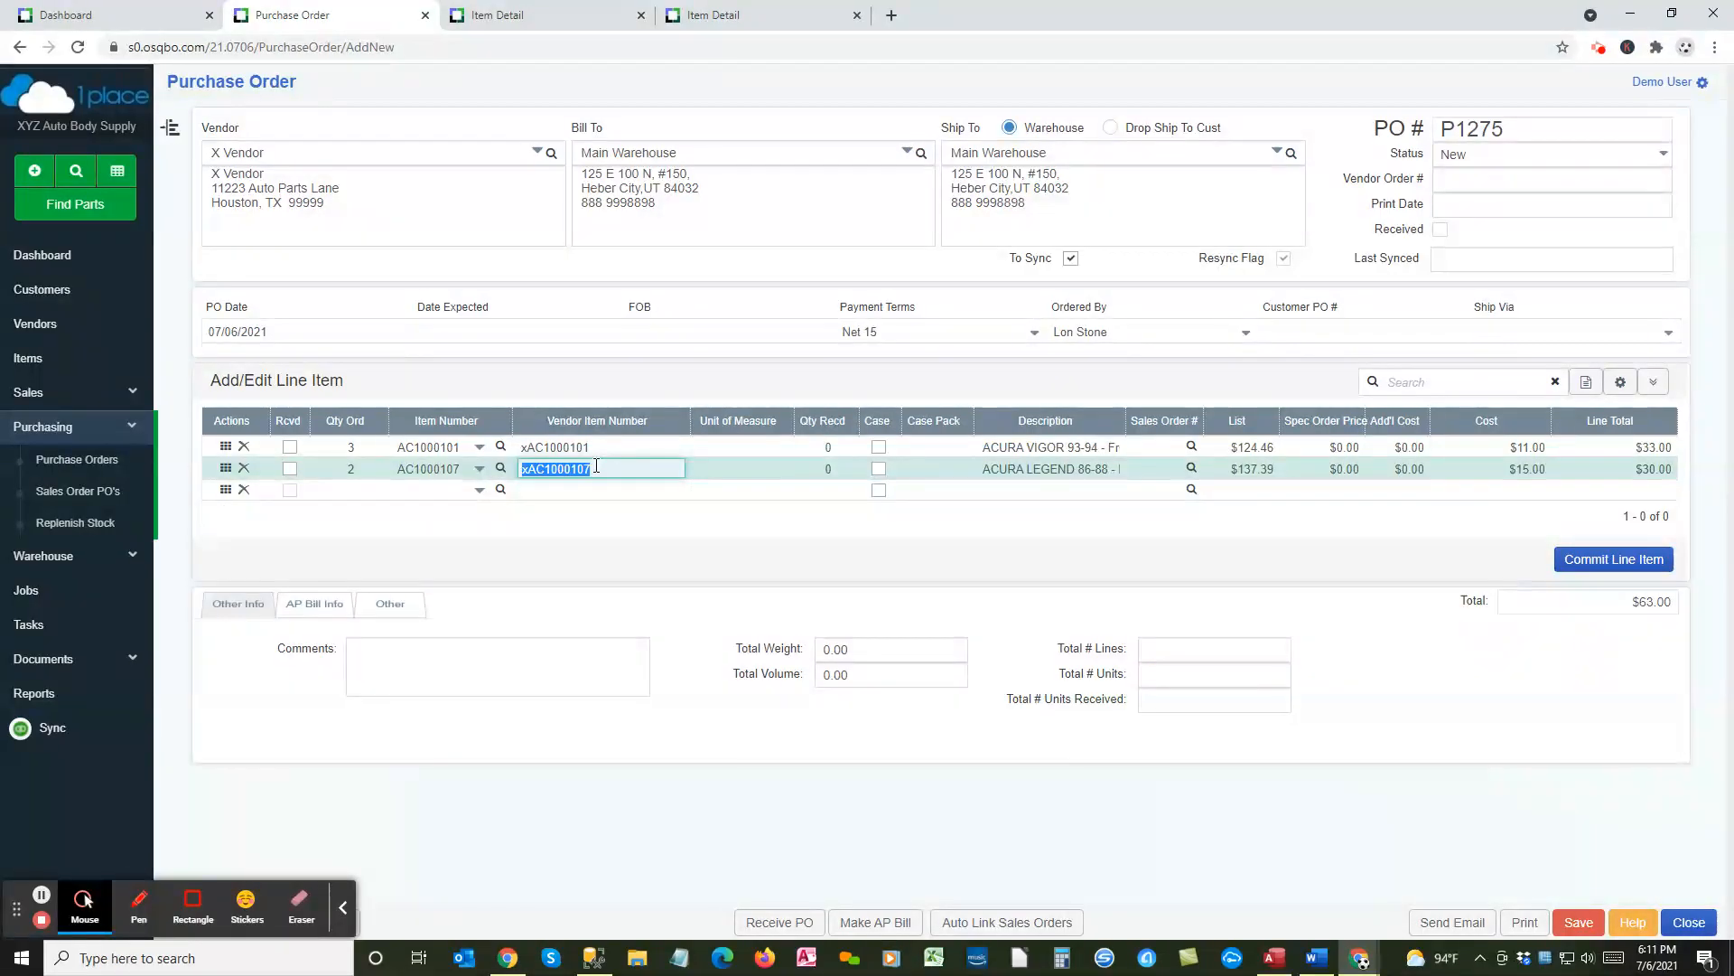
{"action": "key", "text": "Tab"}
{"action": "key", "text": "Tab"}
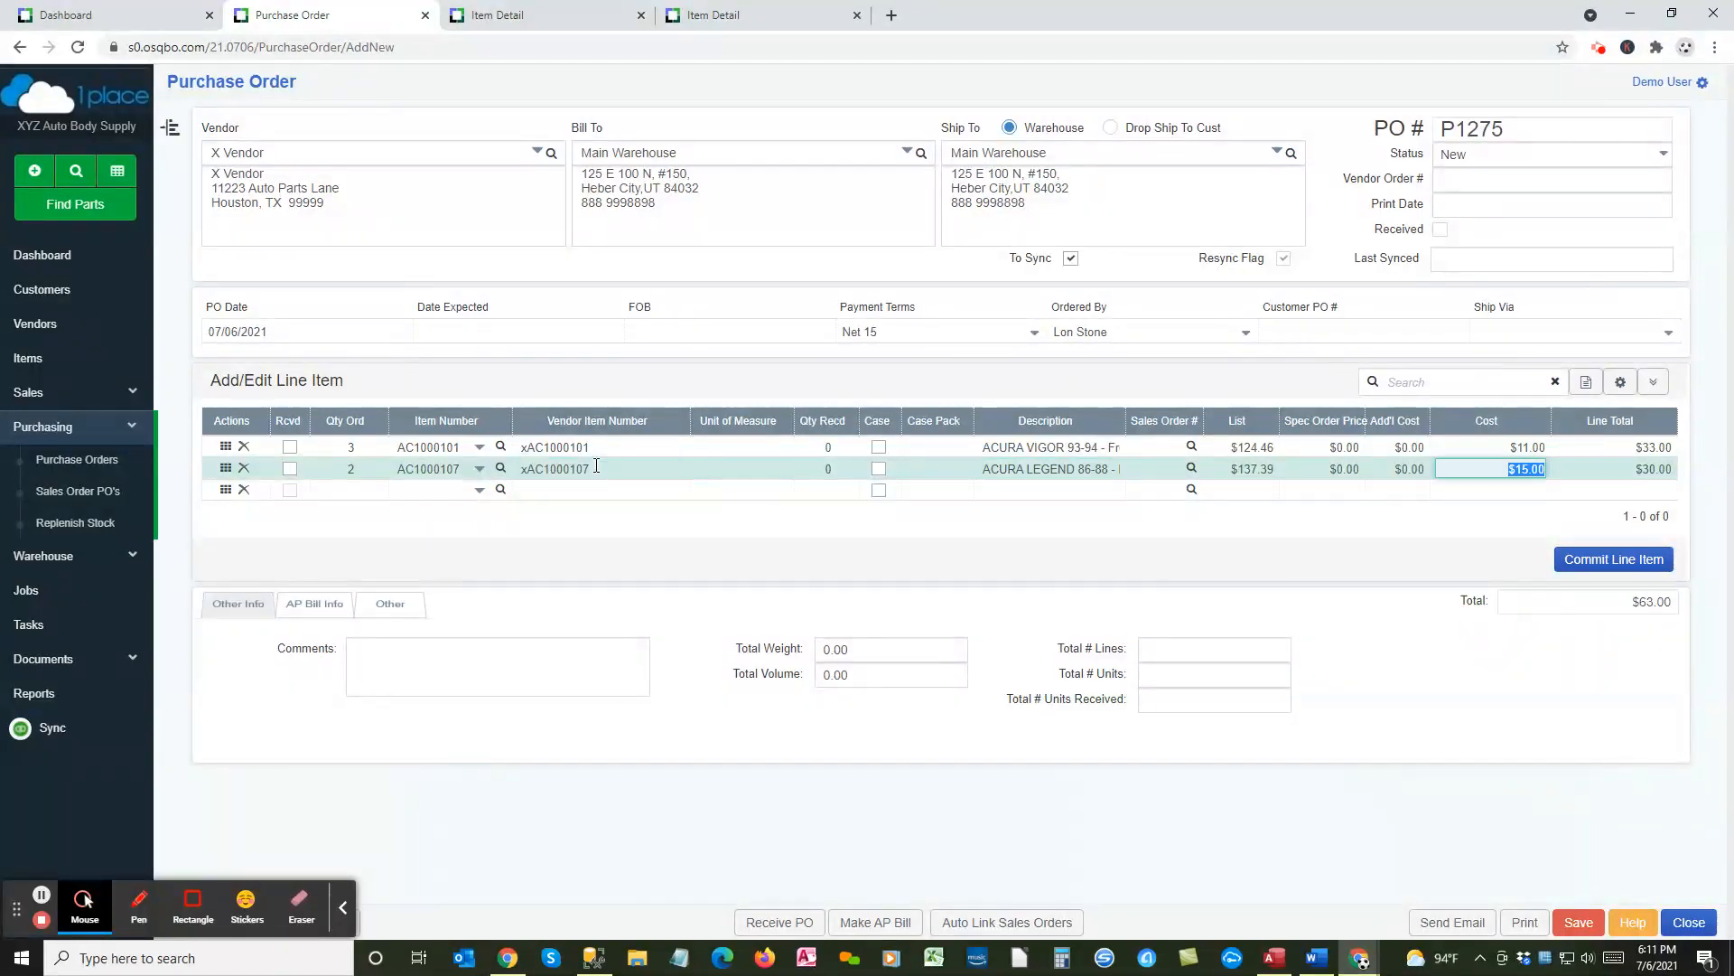
{"action": "key", "text": "Tab"}
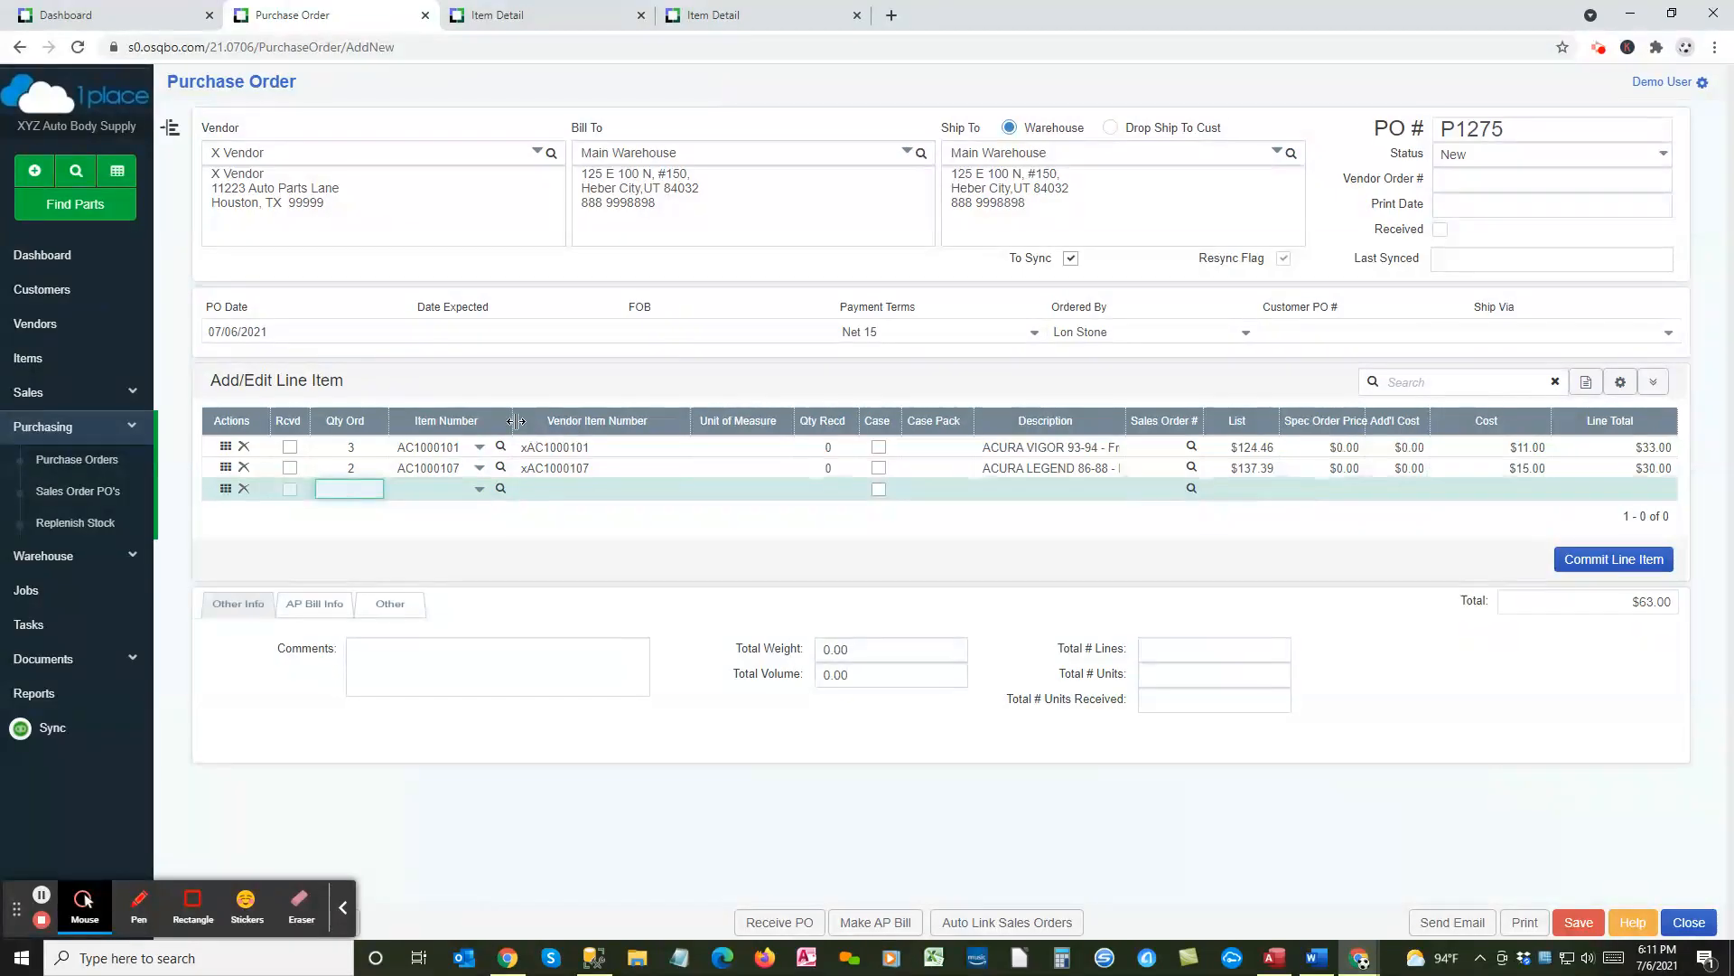
Step: Narrow the Item Number column and hide the Case, Case Pack and Unit of Measure columns in the line item grid
{"action": "mouse_move", "coordinate": [514, 421]}
{"action": "left_mouse_down"}
{"action": "mouse_move", "coordinate": [554, 424]}
{"action": "mouse_move", "coordinate": [497, 421]}
{"action": "left_mouse_up"}
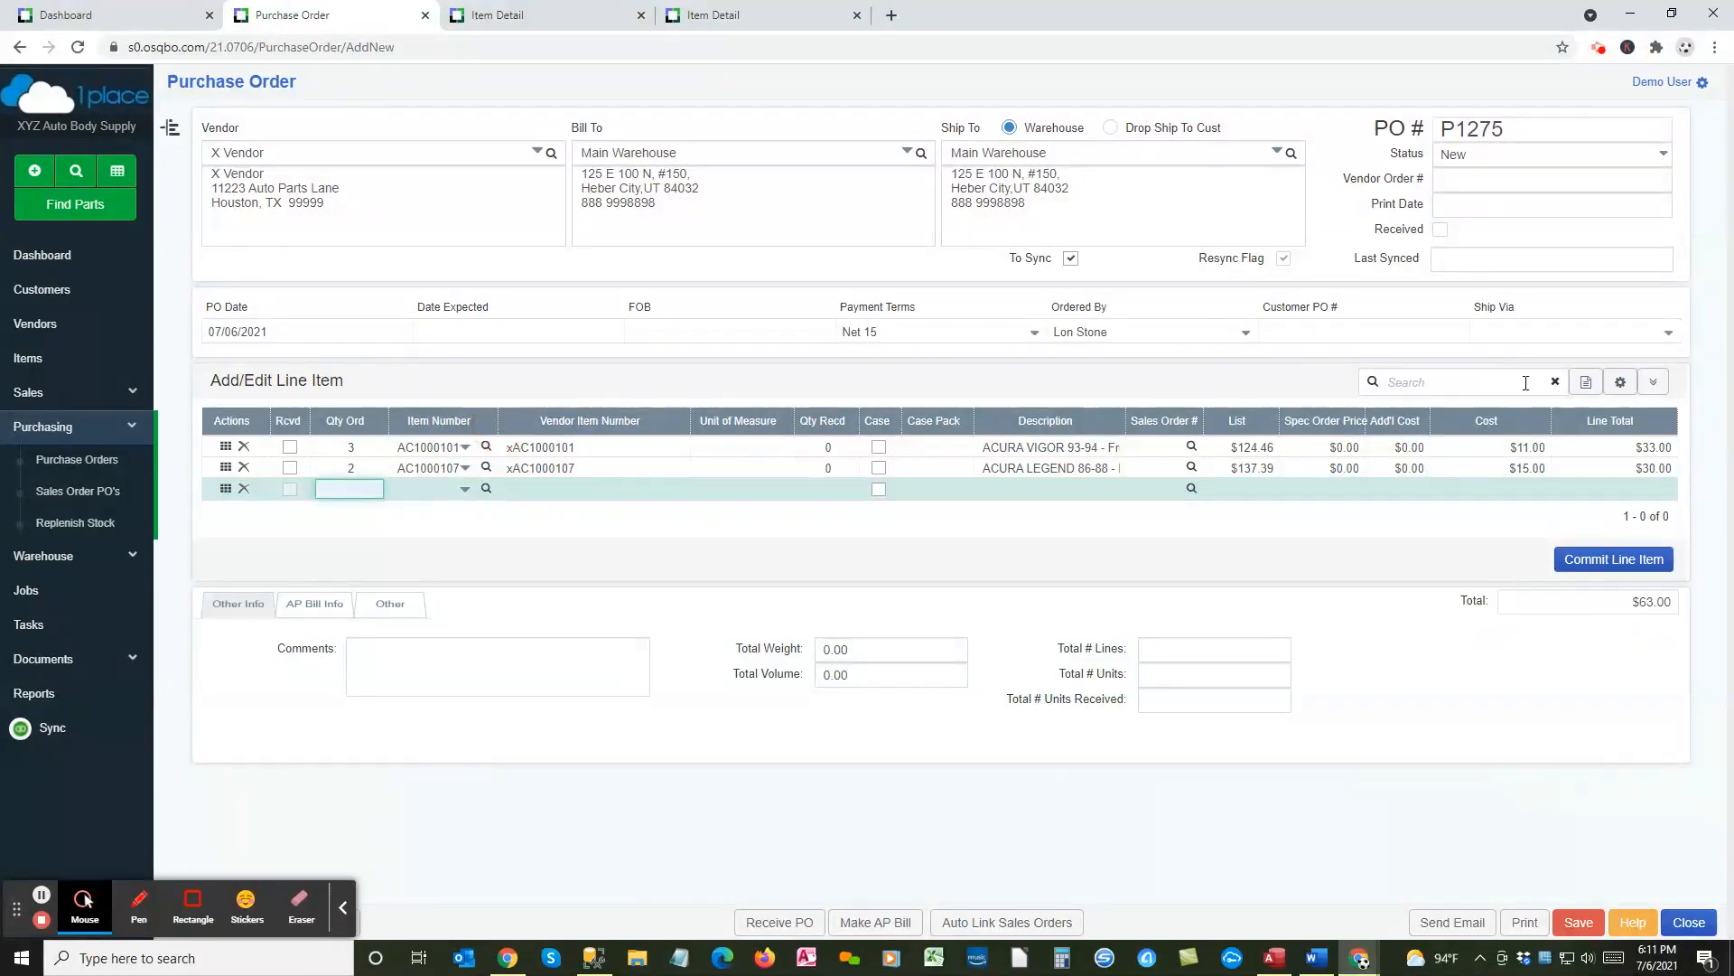
{"action": "left_click", "coordinate": [1621, 381]}
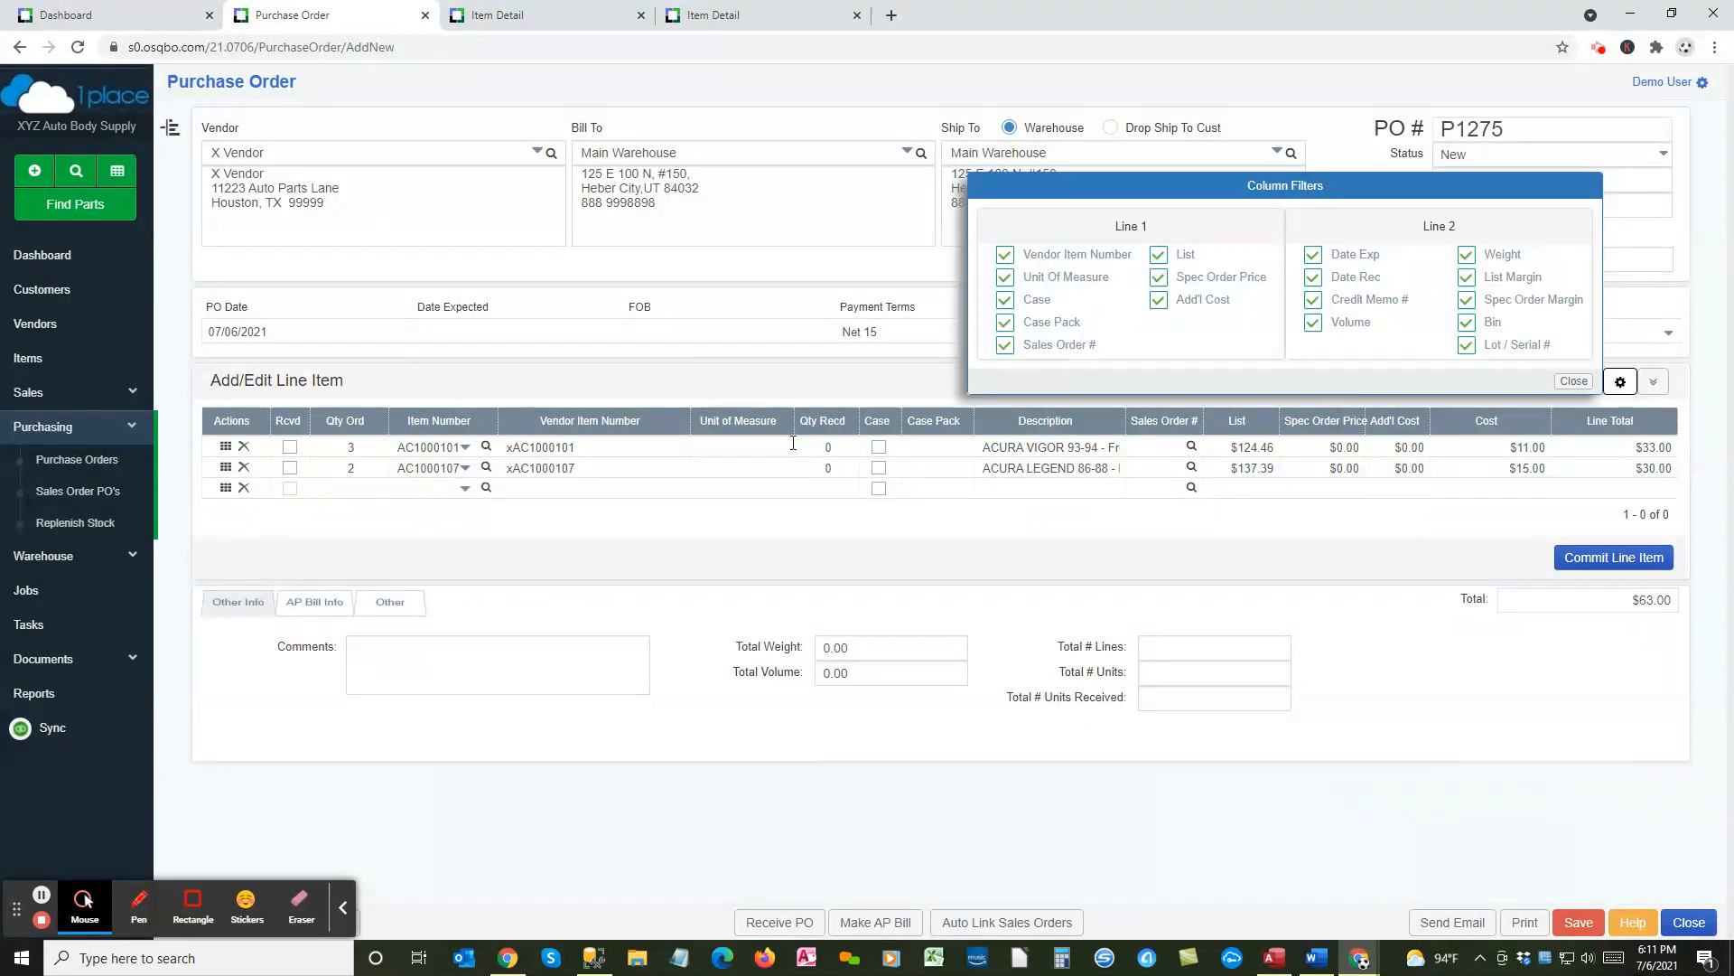
{"action": "left_click", "coordinate": [1004, 299]}
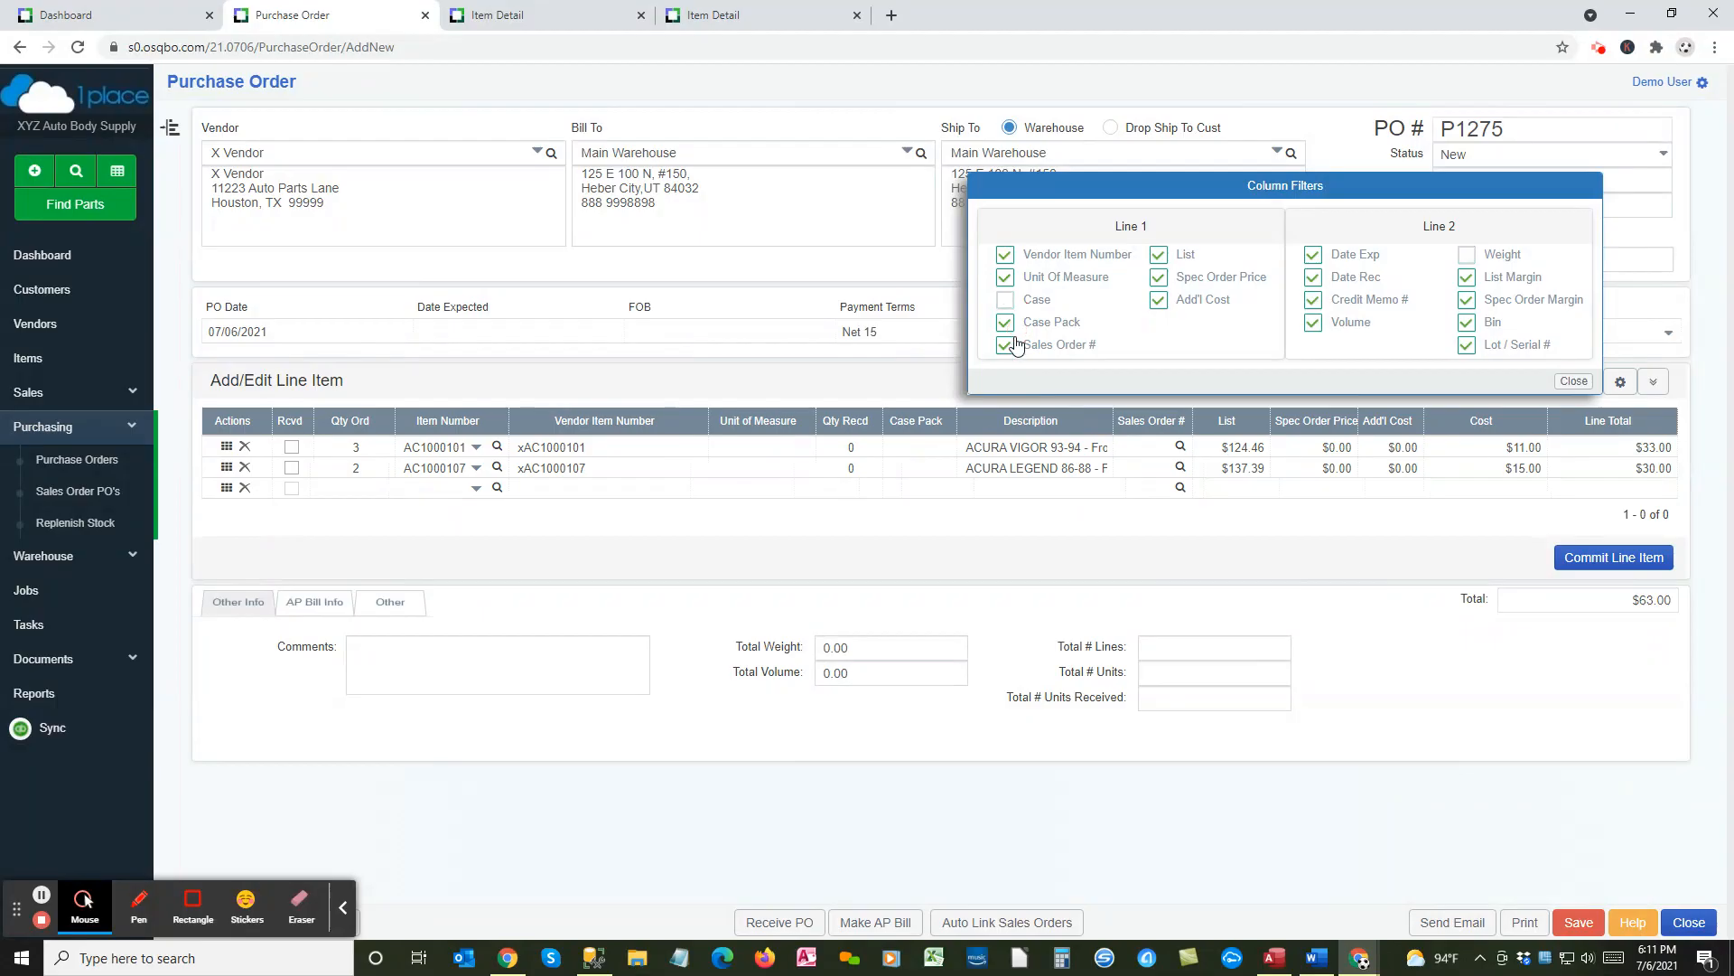
{"action": "left_click", "coordinate": [1005, 324]}
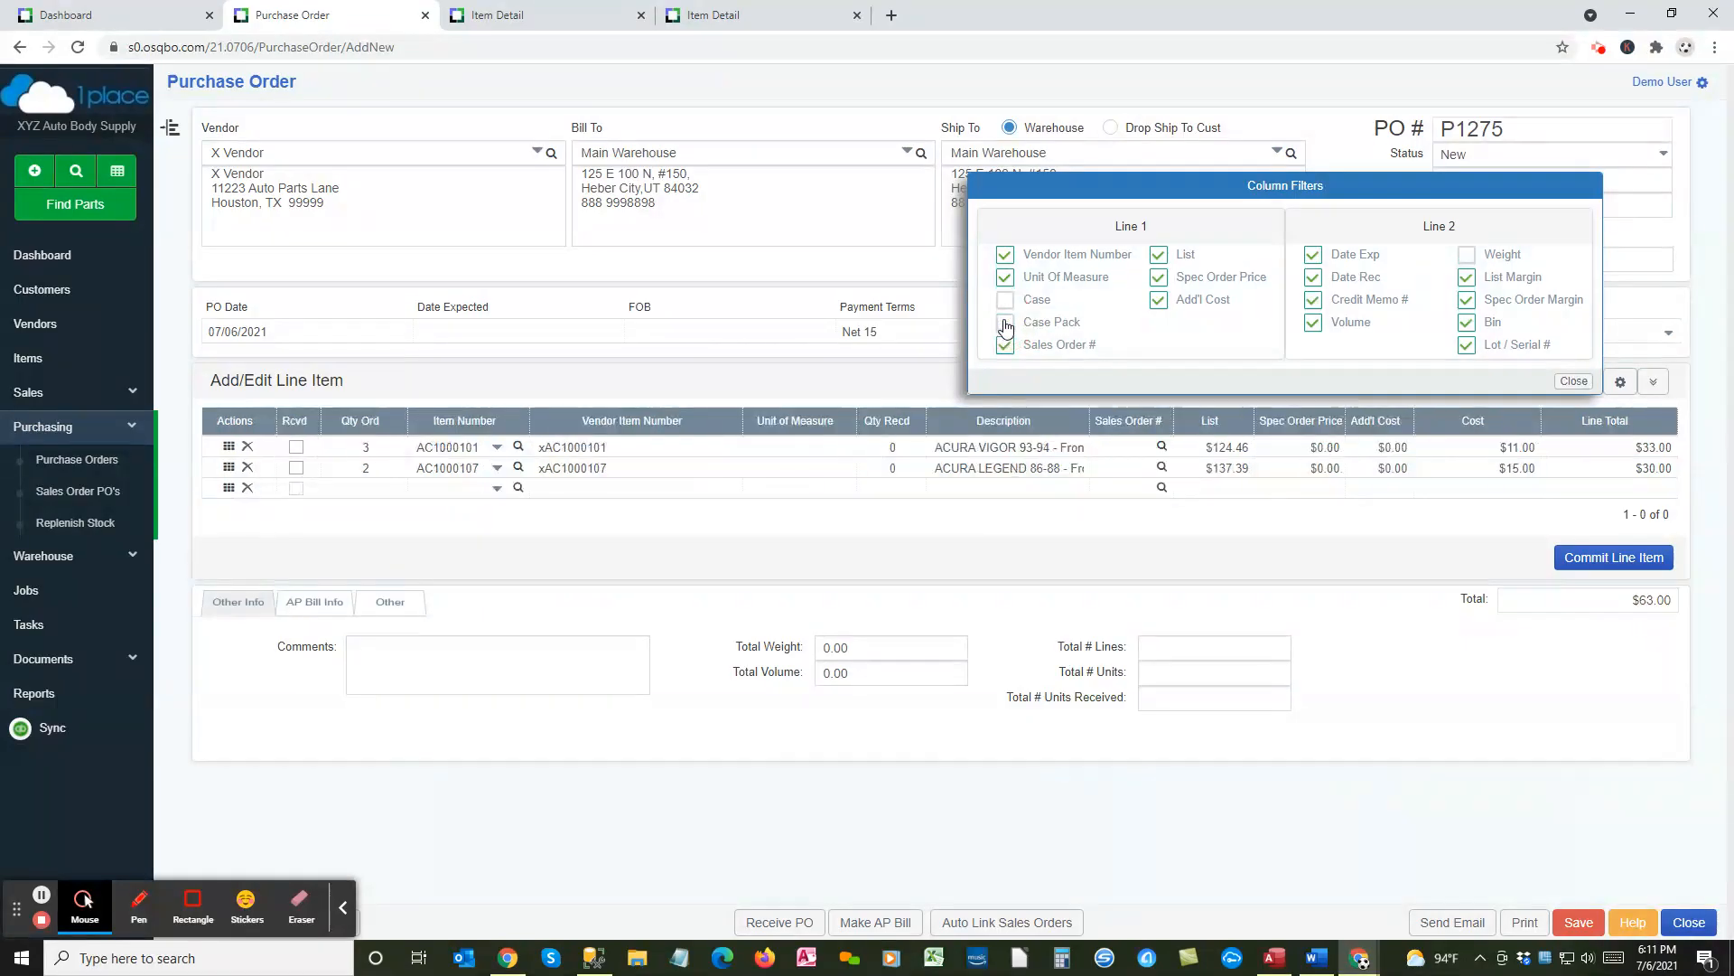
{"action": "left_click", "coordinate": [1004, 281]}
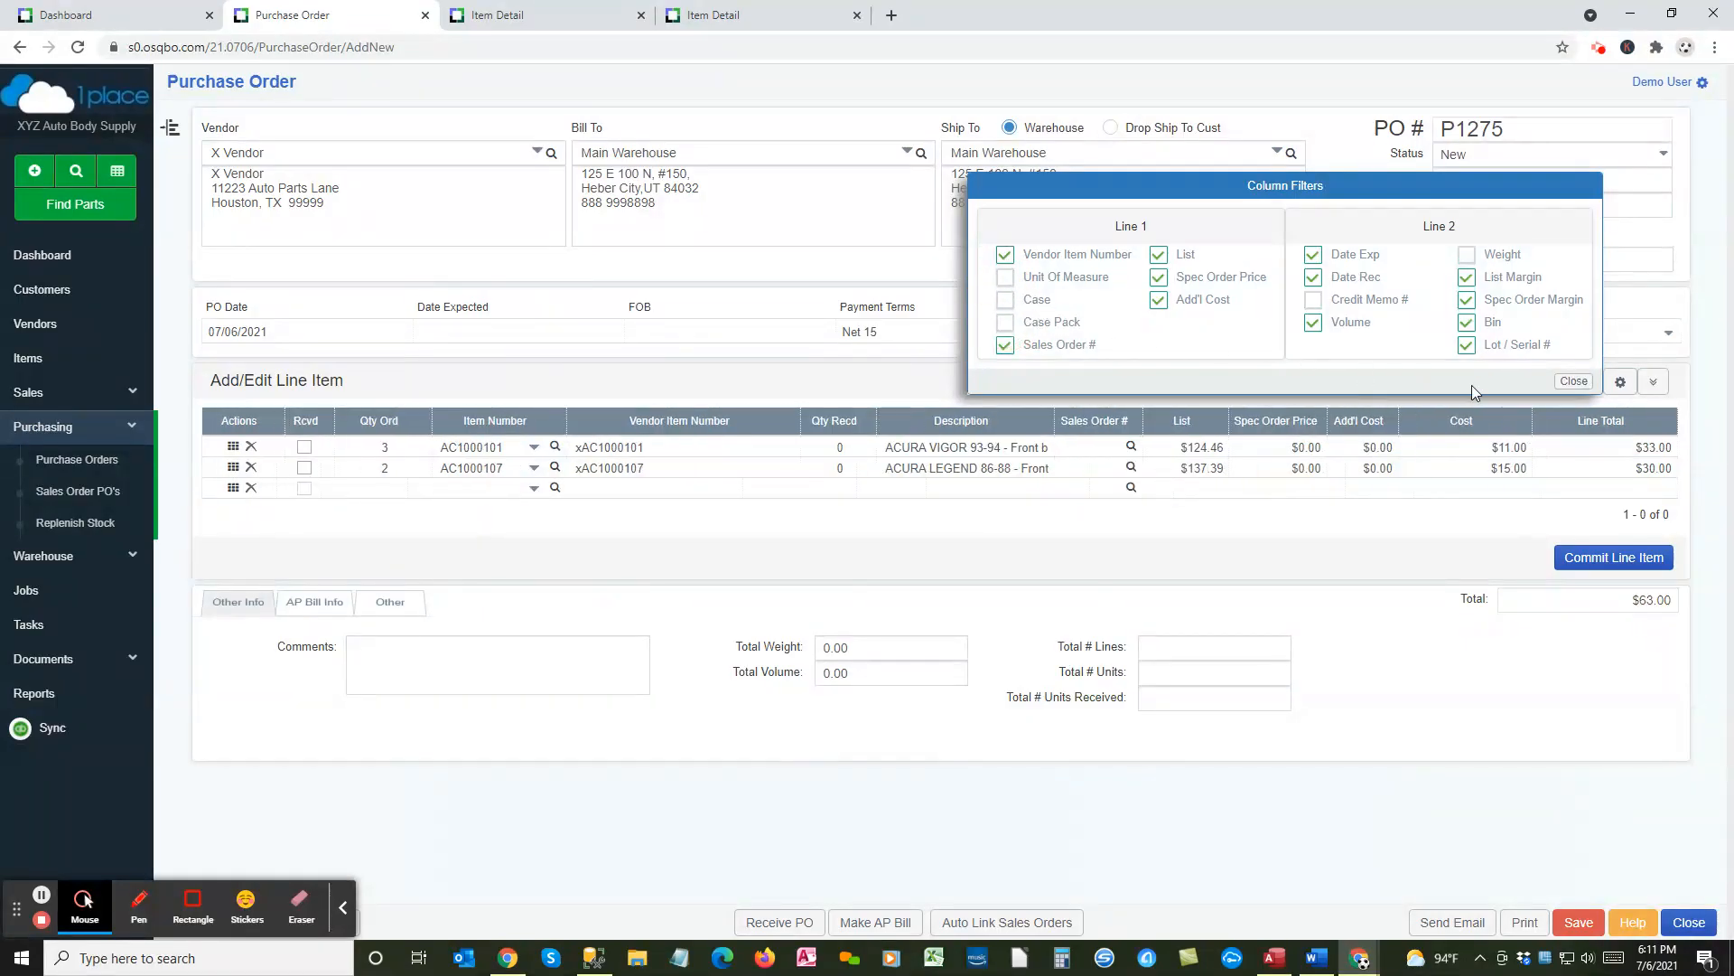
{"action": "left_click", "coordinate": [1568, 380]}
Step: Narrow the Vendor Item Number and Qty Recd columns to widen Description, and save the purchase order
{"action": "left_click_drag", "start_coordinate": [801, 421], "coordinate": [689, 423]}
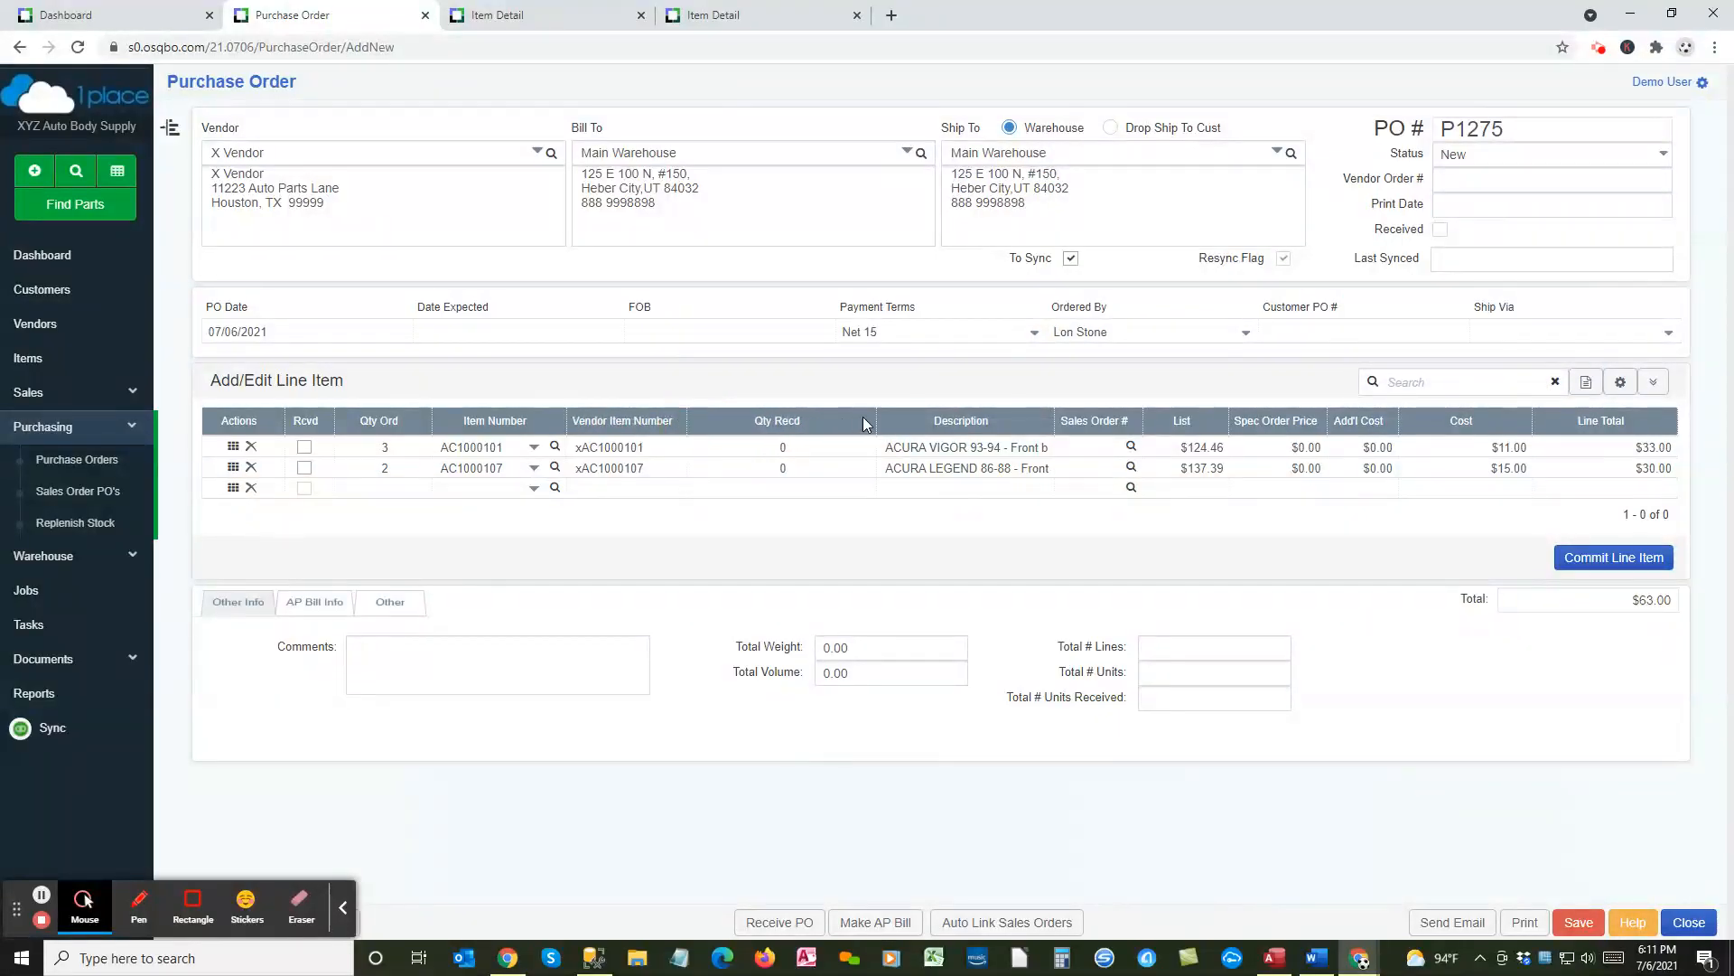
{"action": "left_click_drag", "start_coordinate": [877, 421], "coordinate": [746, 425]}
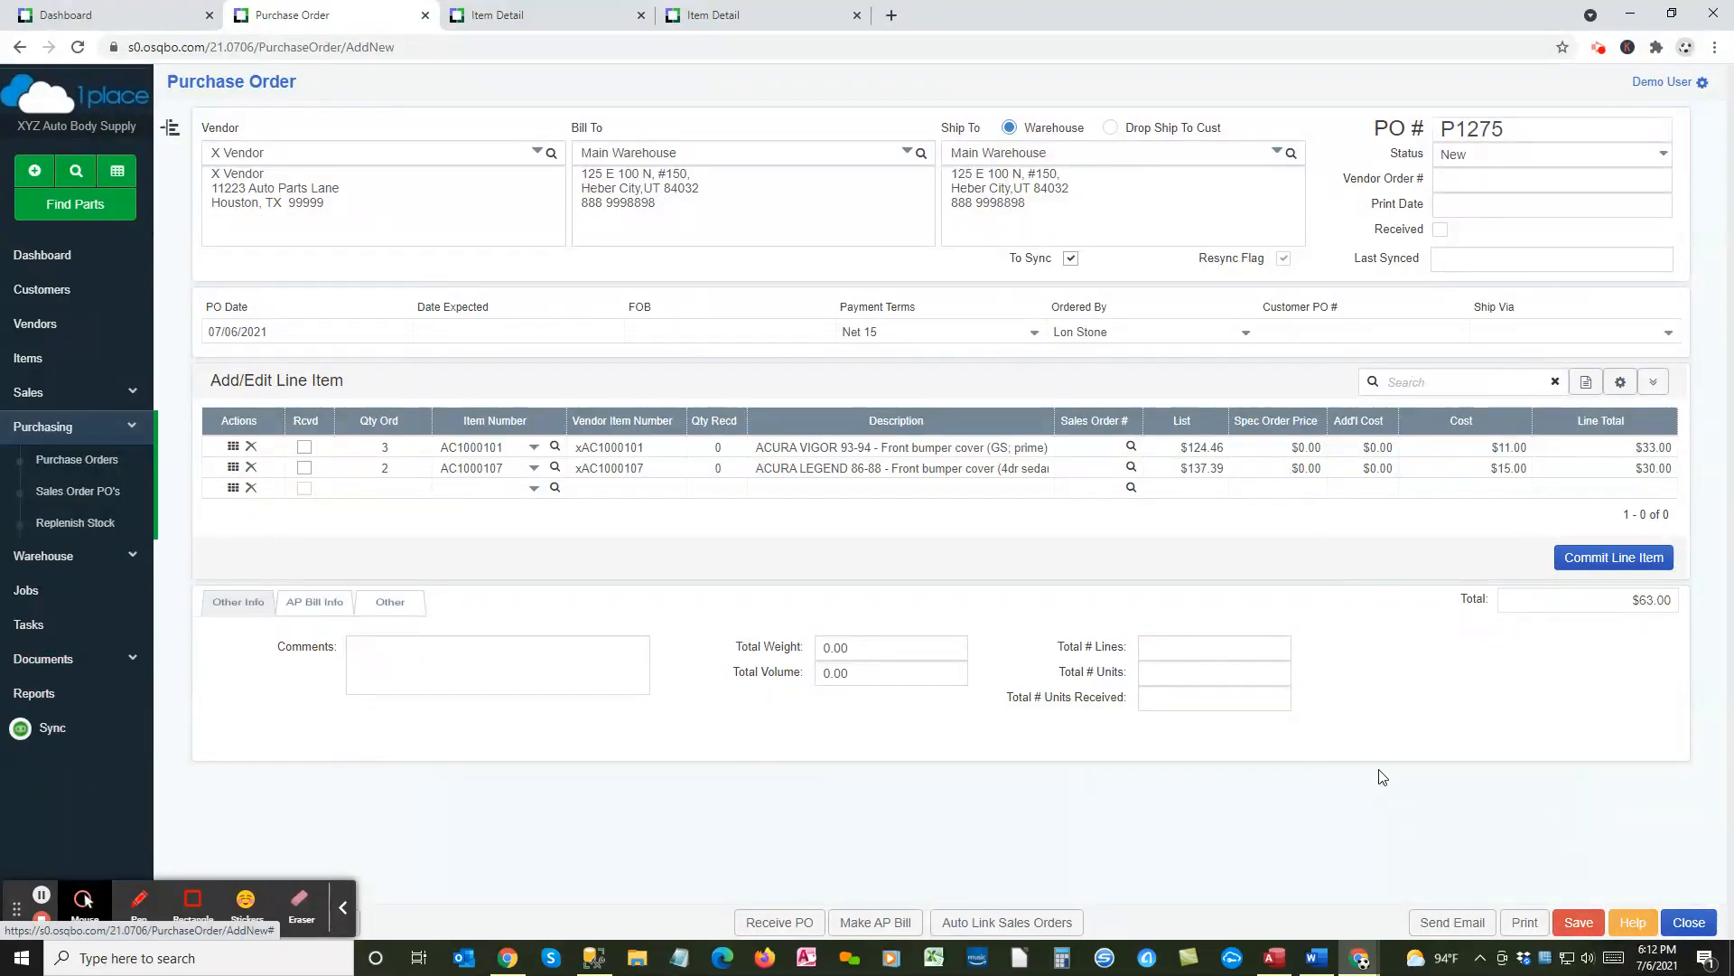
{"action": "left_click", "coordinate": [1577, 923]}
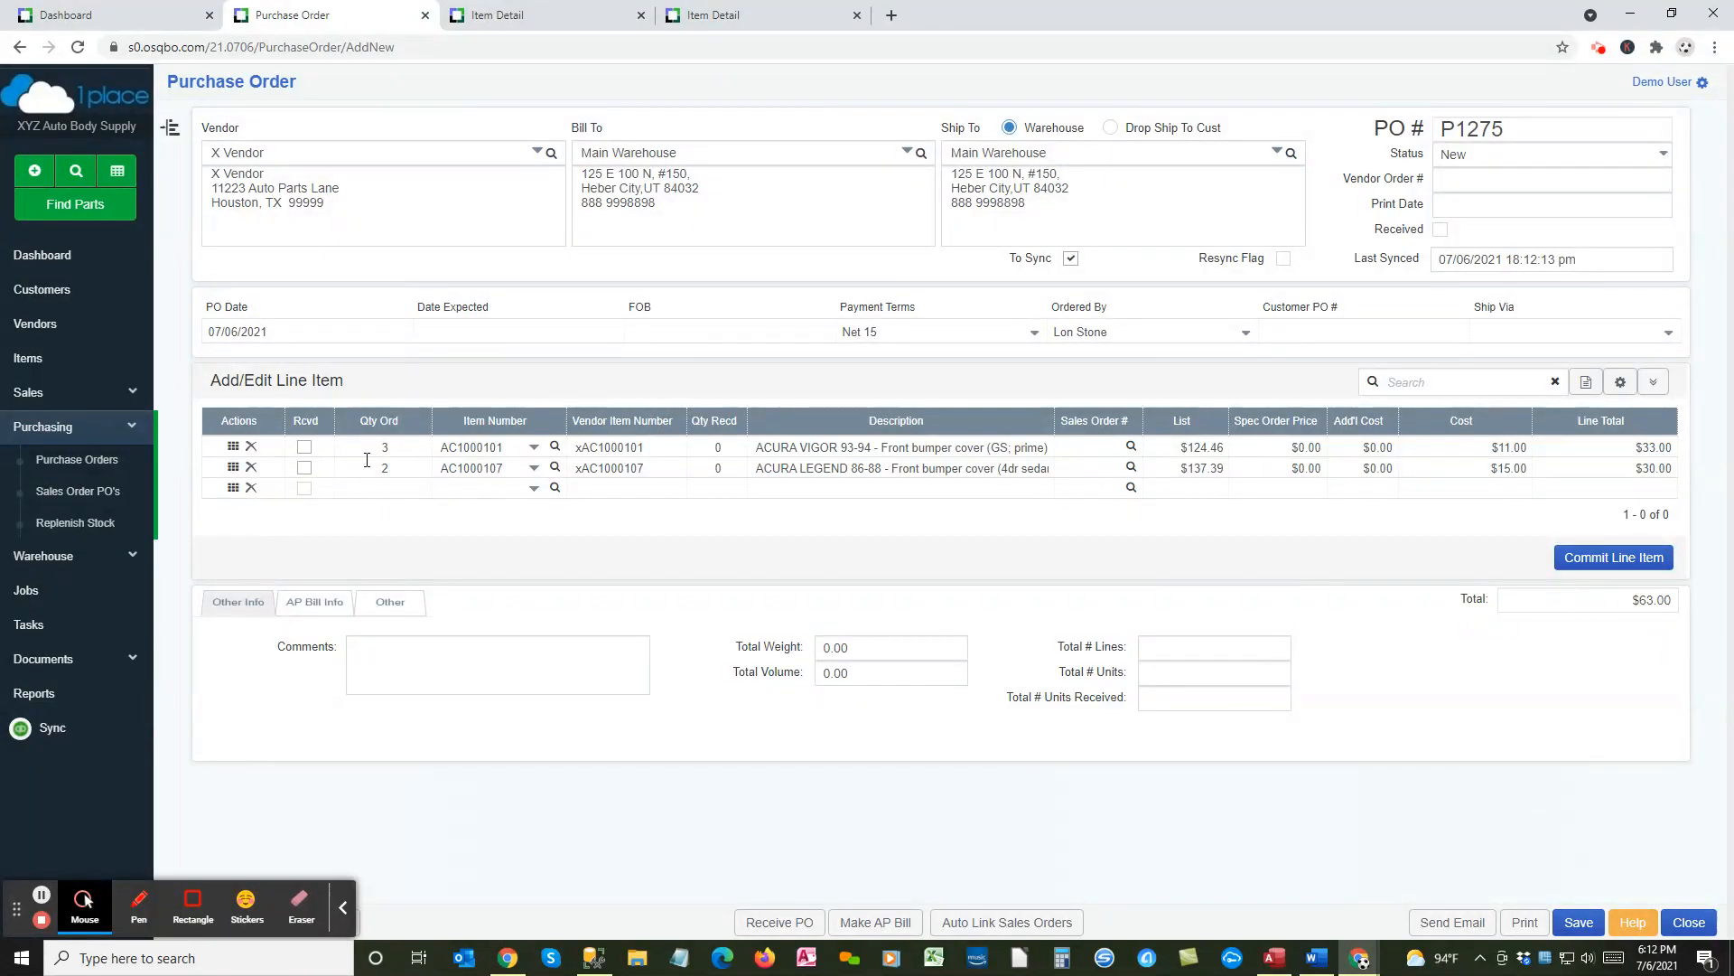
Step: Mark the AC1000101 line as received and set the received quantity of the AC1000107 line to 2
{"action": "left_click", "coordinate": [305, 449]}
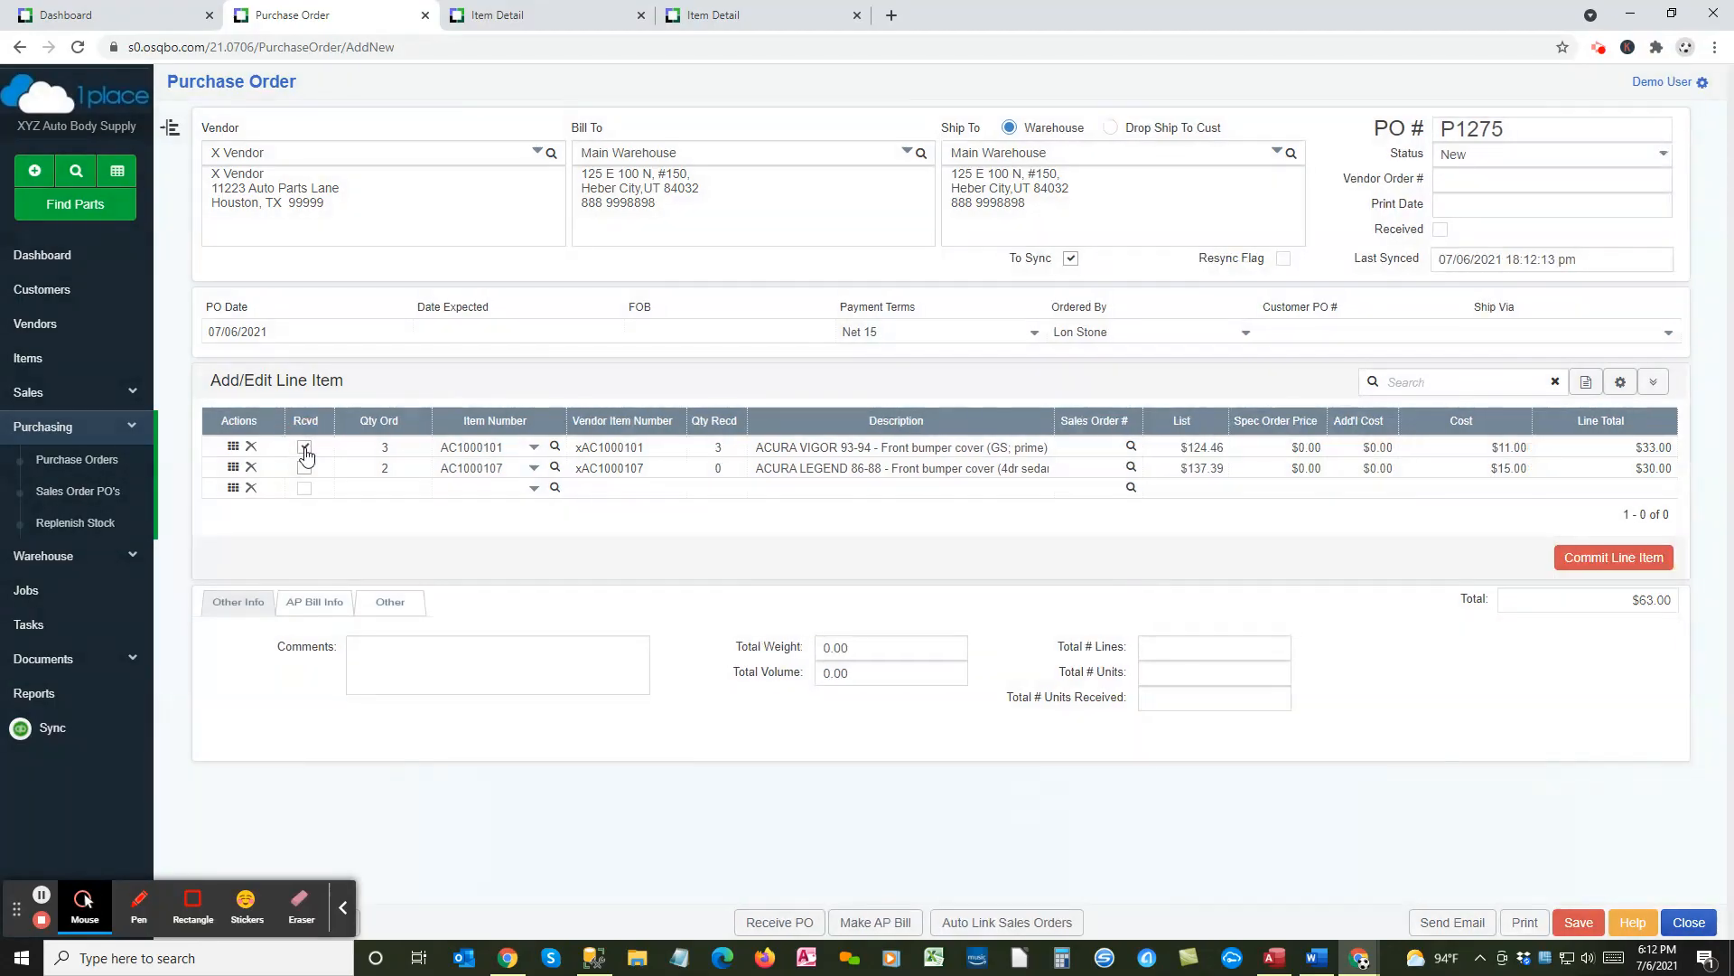
{"action": "left_click", "coordinate": [723, 469]}
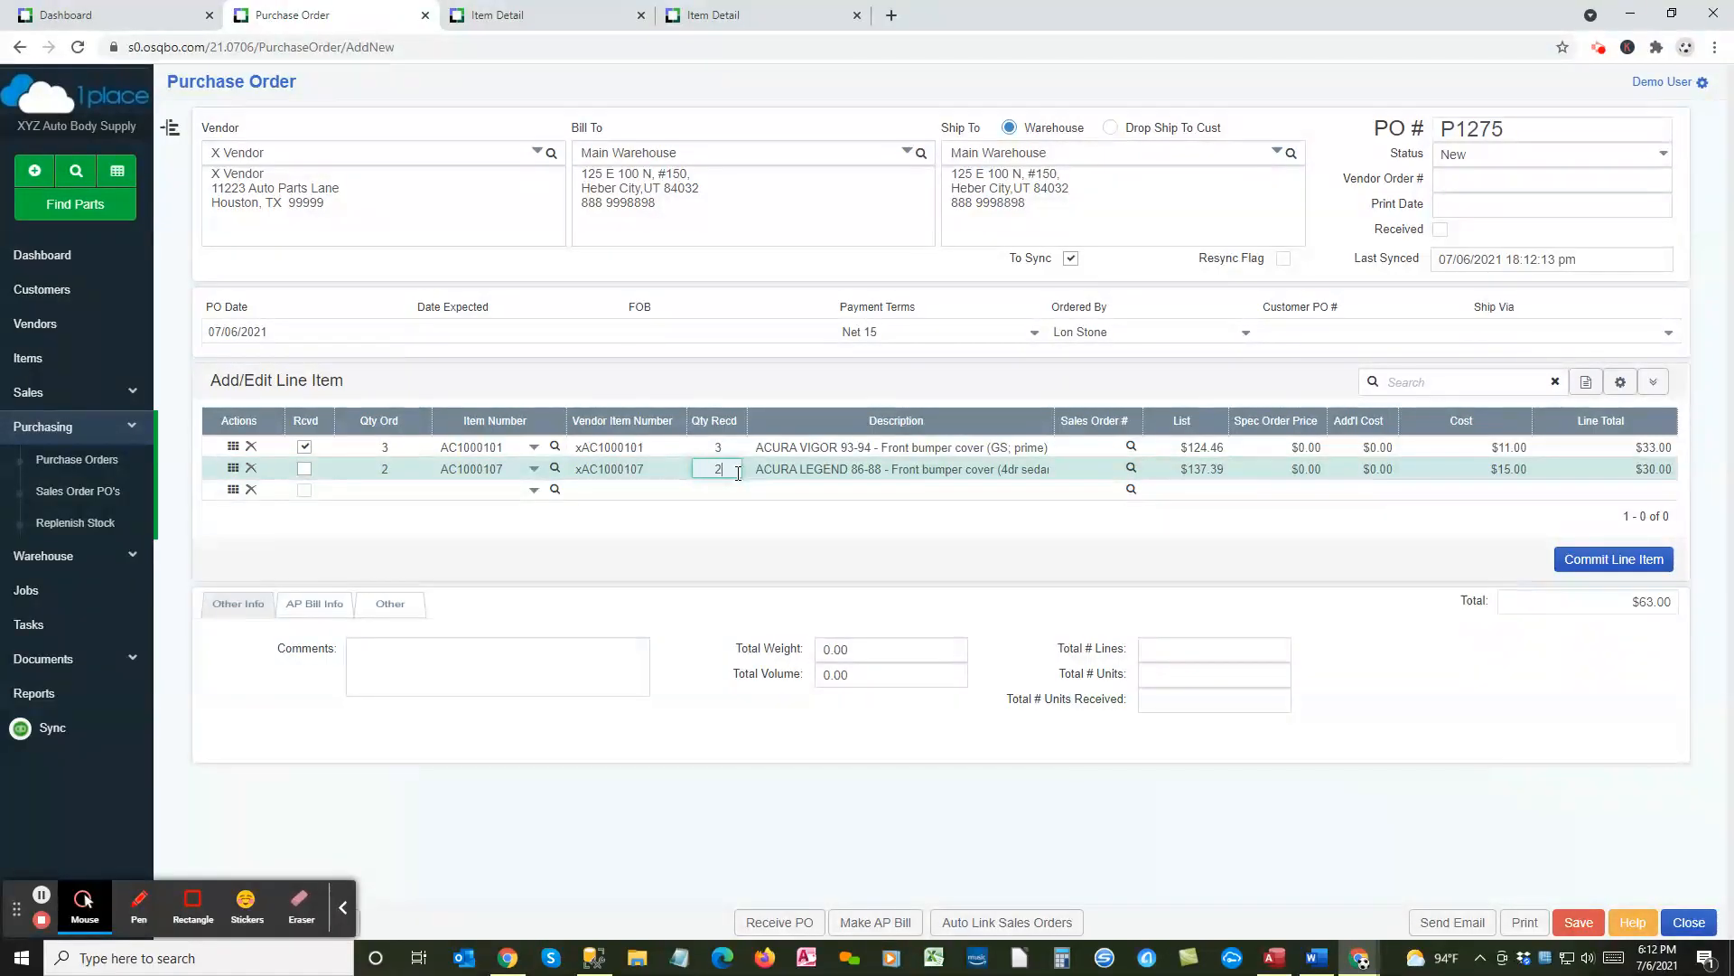
{"action": "key", "text": "Tab"}
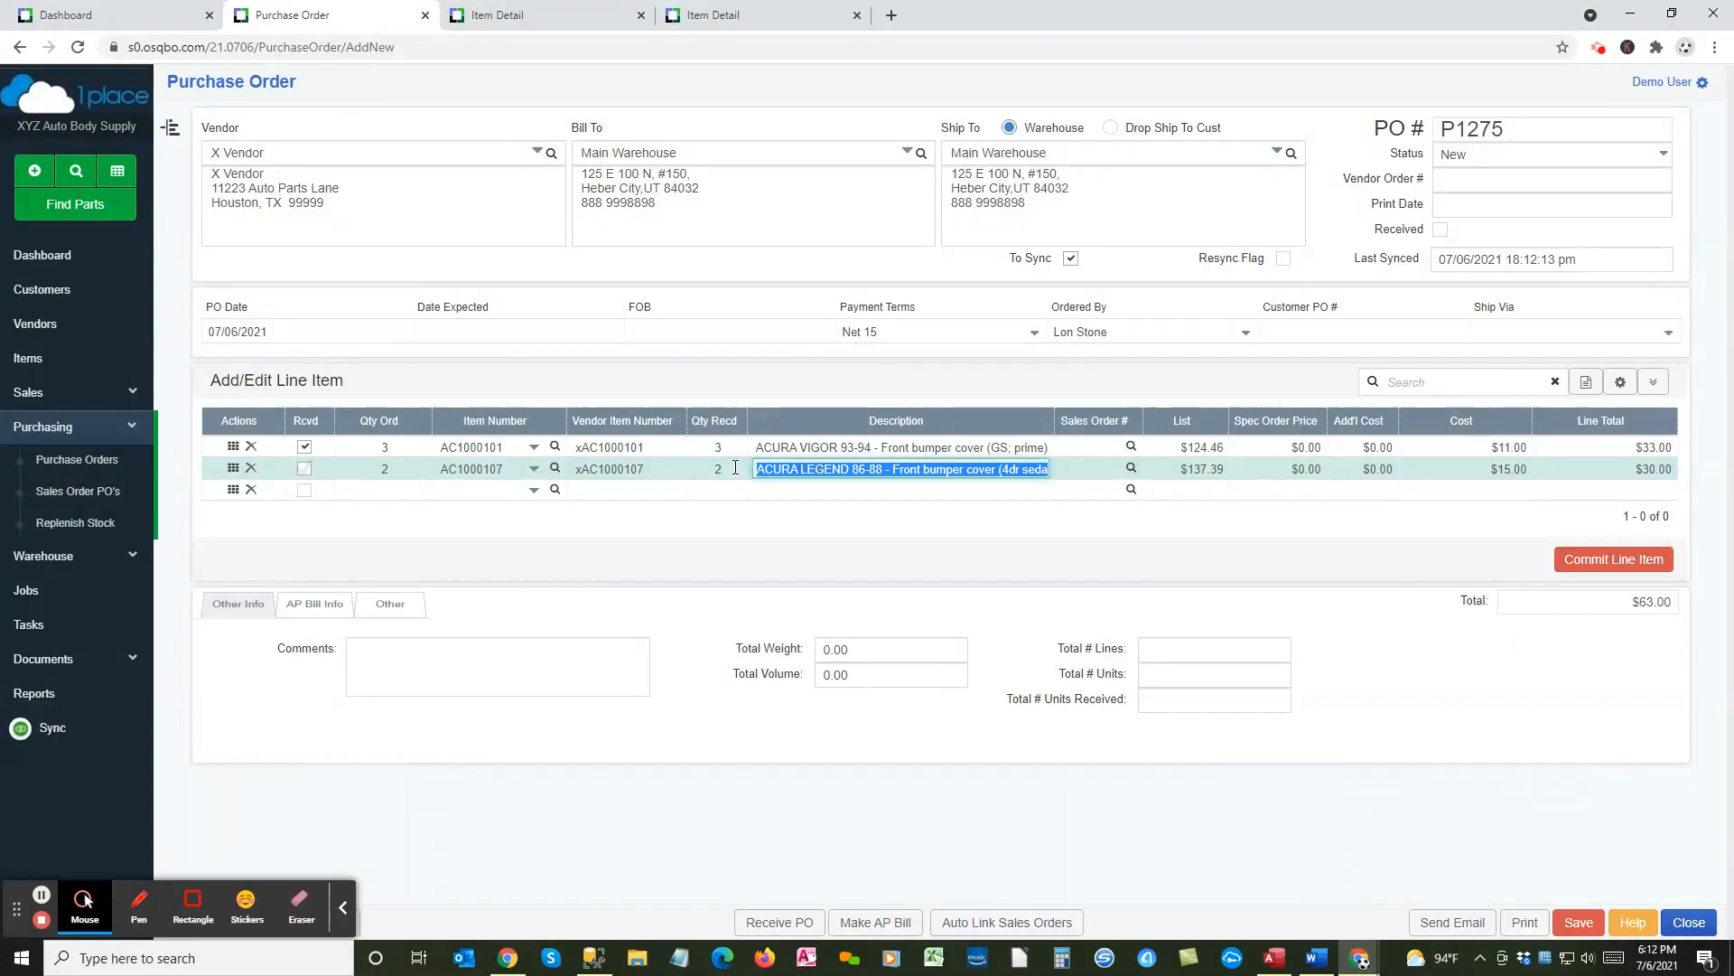
{"action": "key", "text": "Tab"}
{"action": "key", "text": "Tab"}
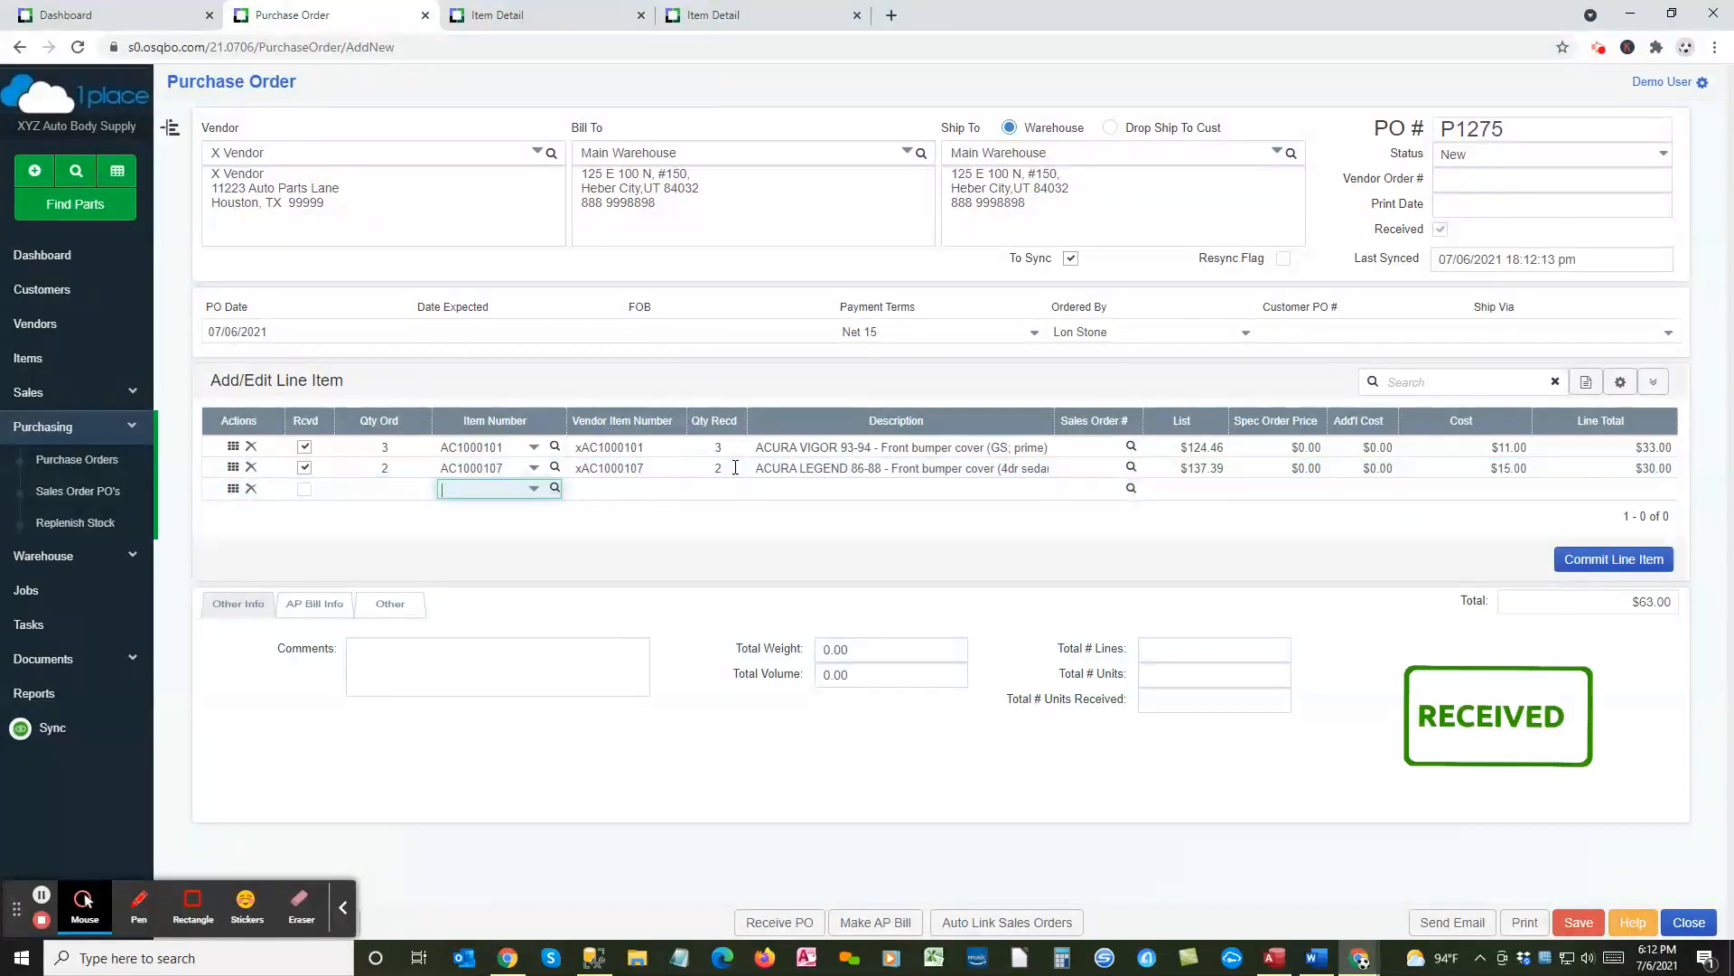
Step: Compare the received and ordered quantities of the AC1000107 line, and save the received purchase order
{"action": "left_click", "coordinate": [726, 468]}
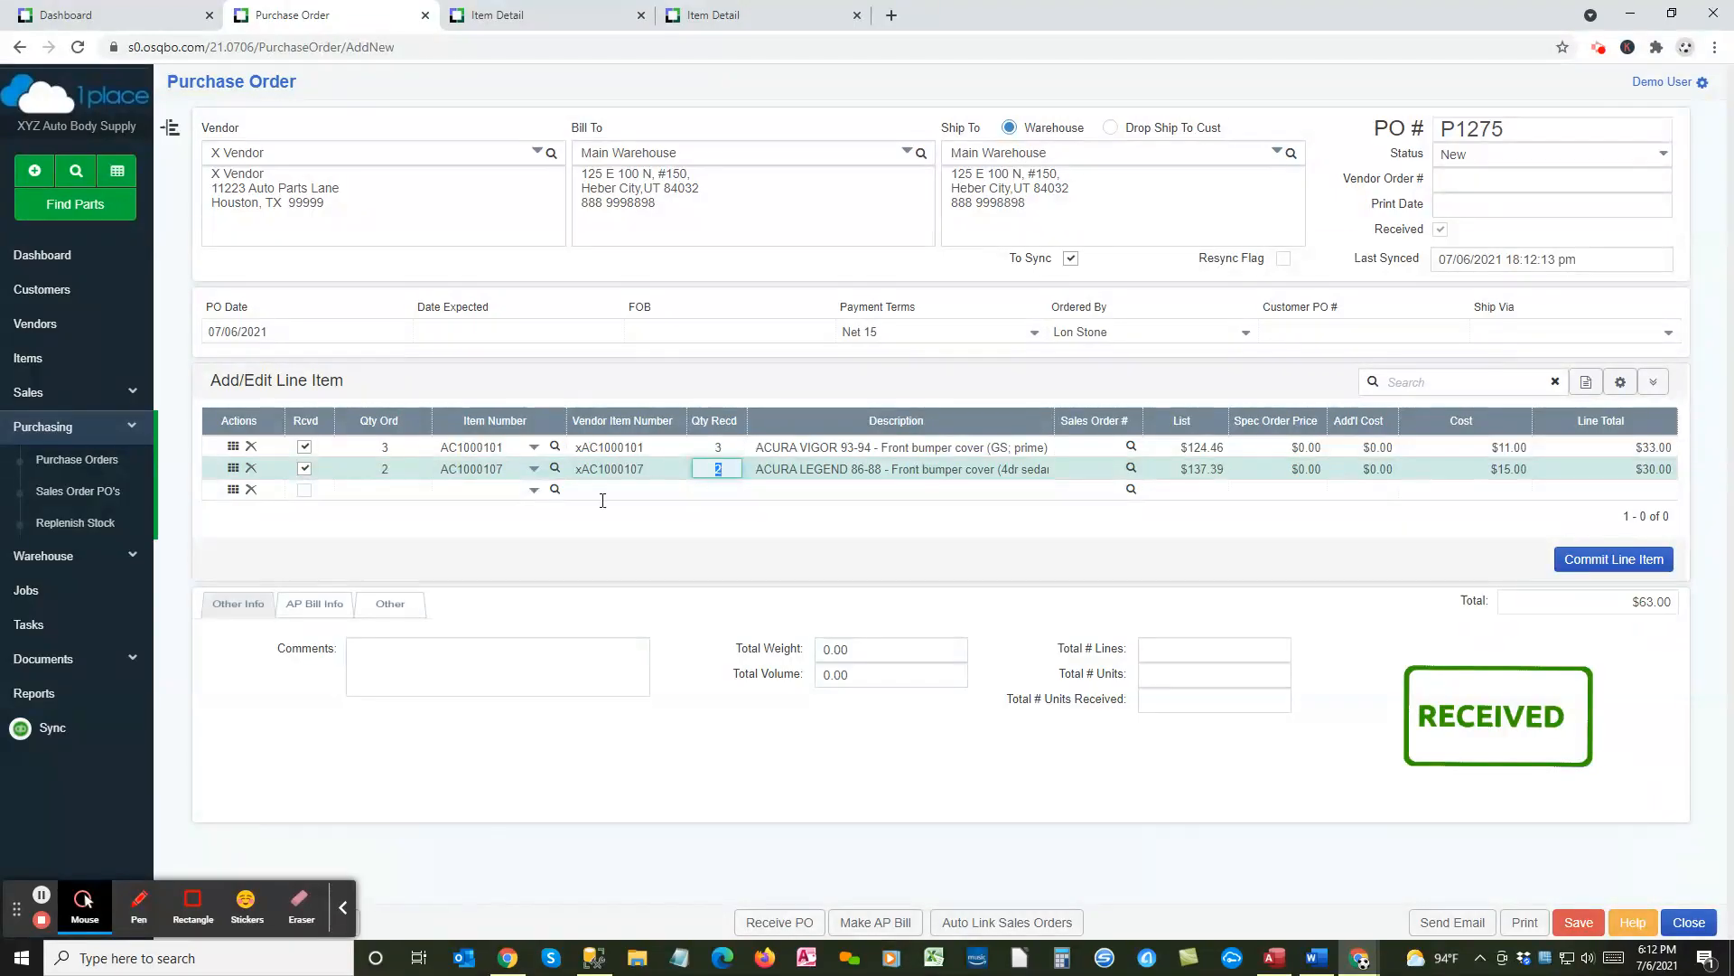
{"action": "left_click", "coordinate": [389, 470]}
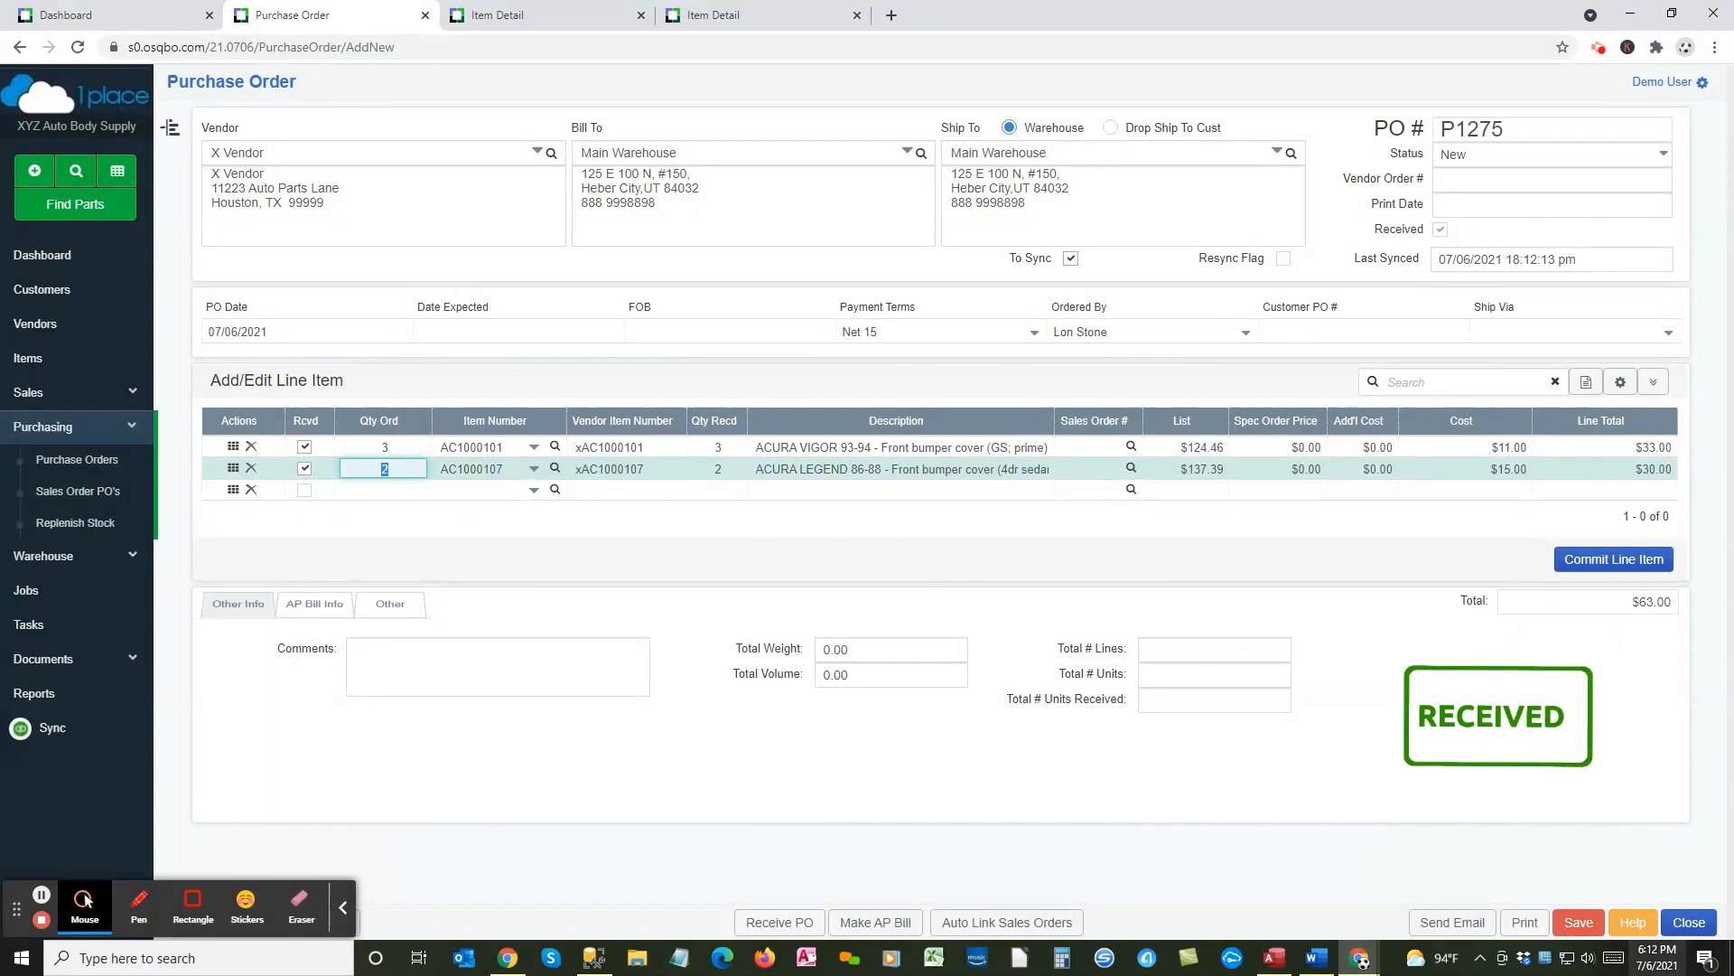
{"action": "left_click", "coordinate": [1588, 925]}
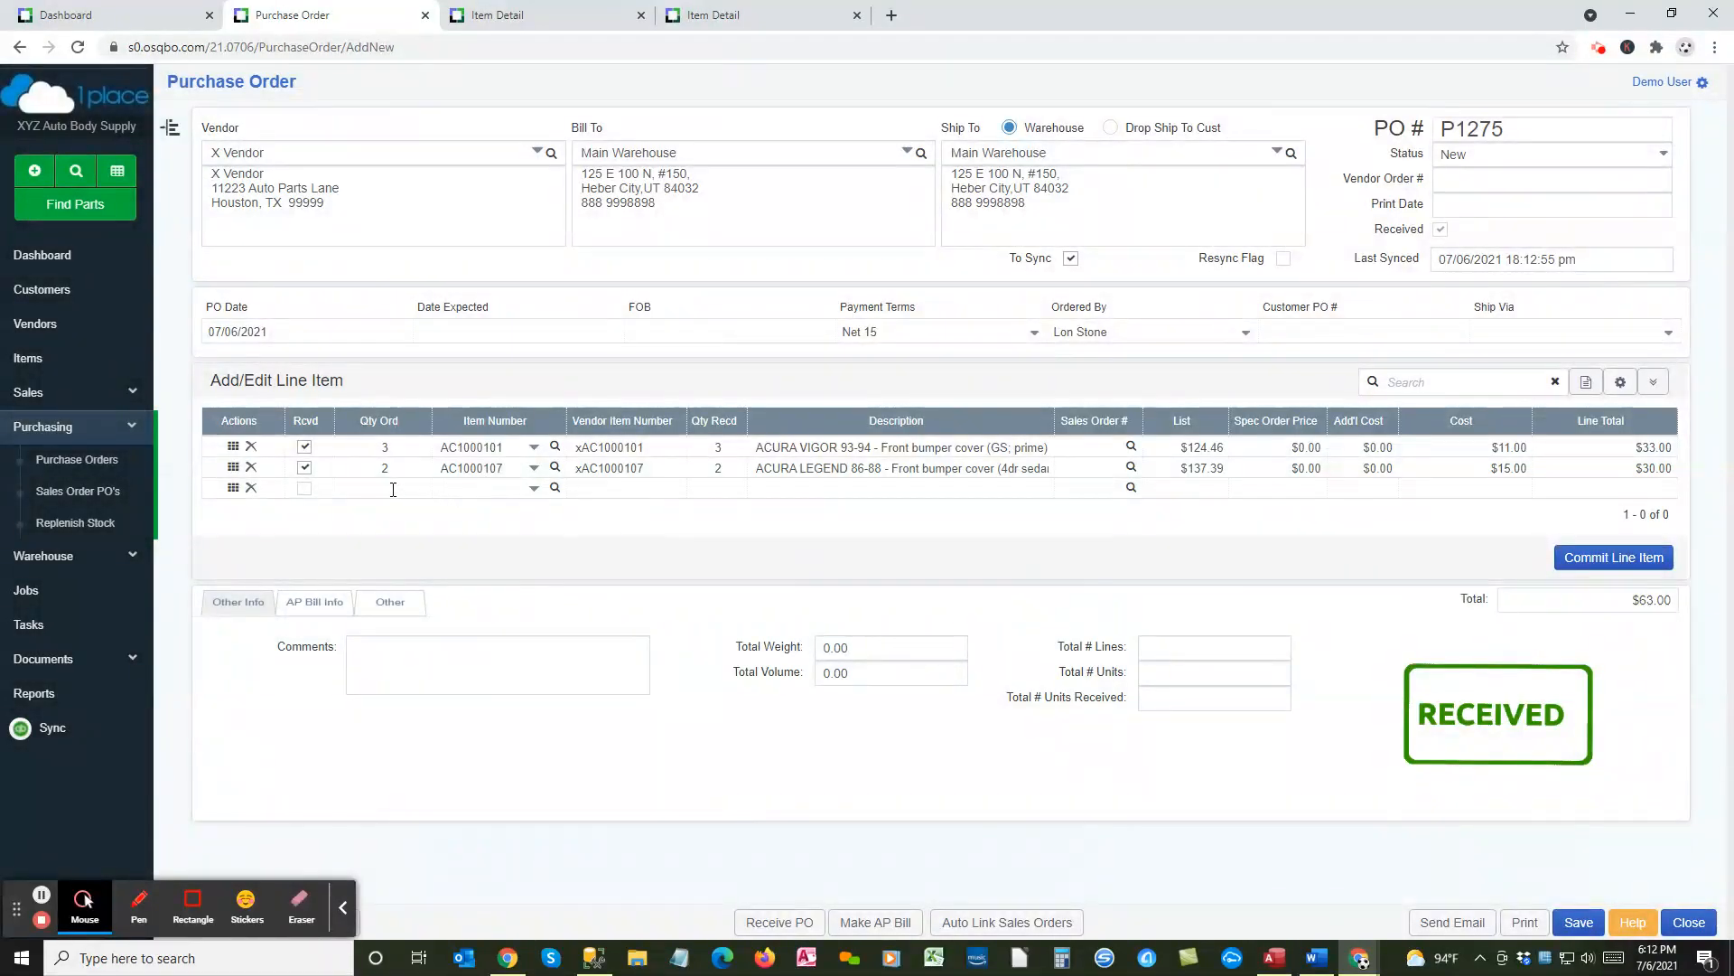
Step: Examine the empty line's ordered quantity, the comments, and the total lines and units fields of the purchase order
{"action": "left_click", "coordinate": [393, 490]}
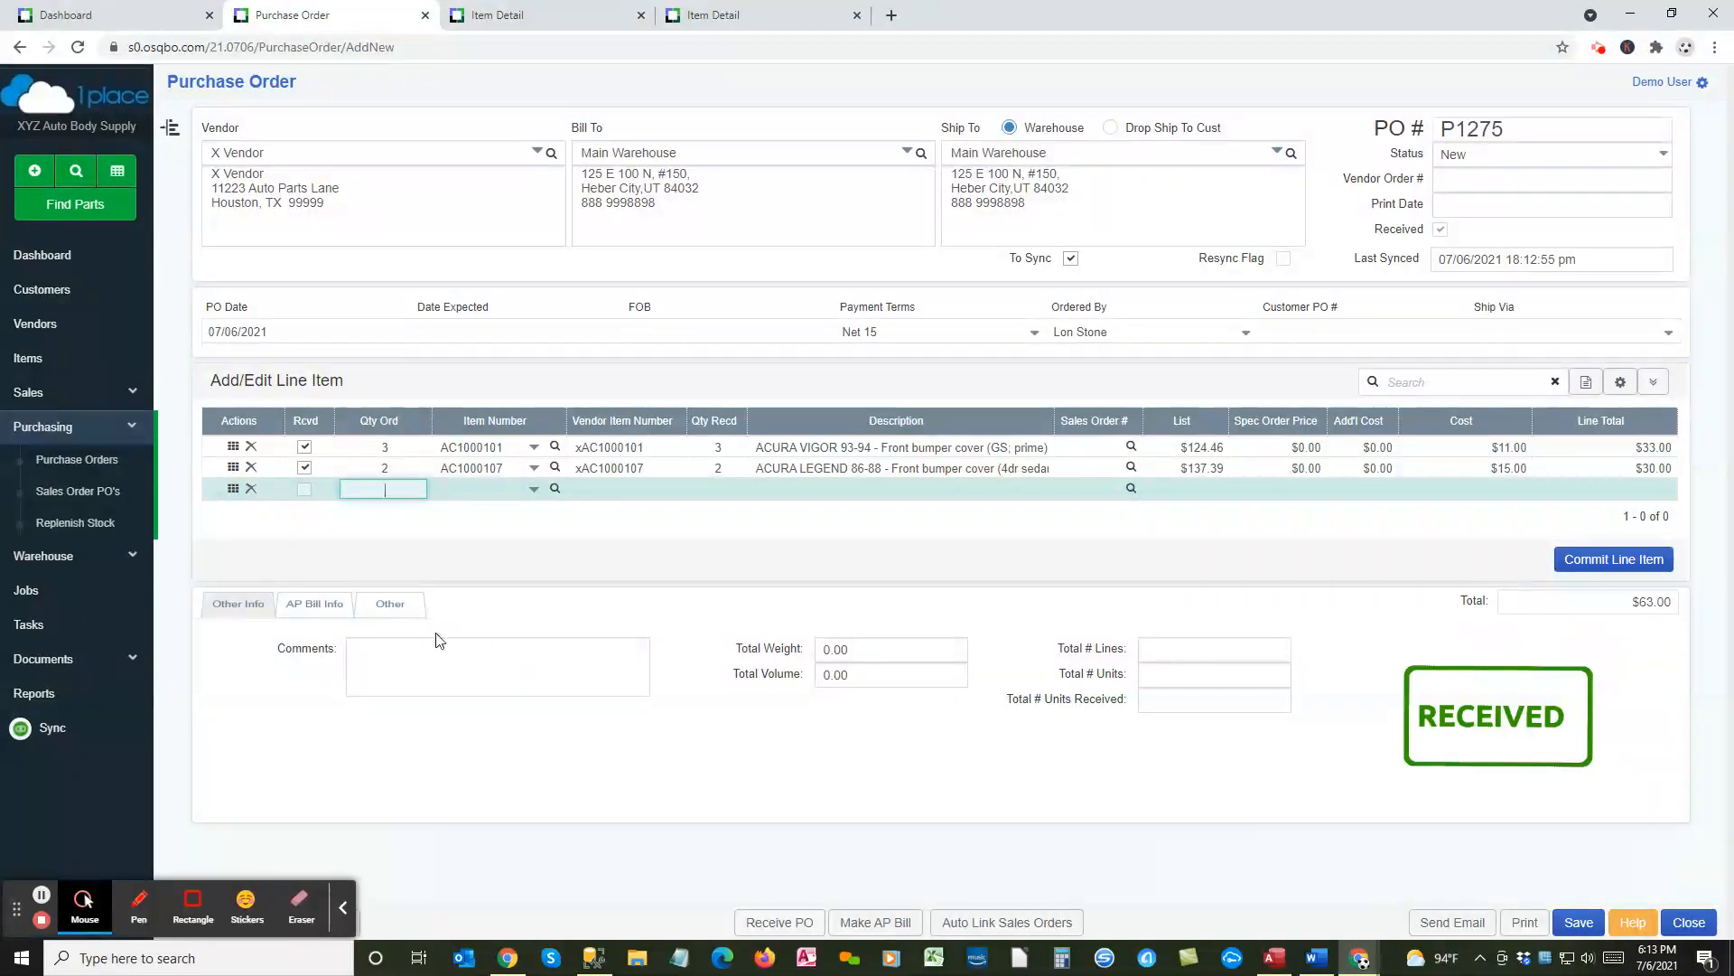
{"action": "left_click", "coordinate": [423, 663]}
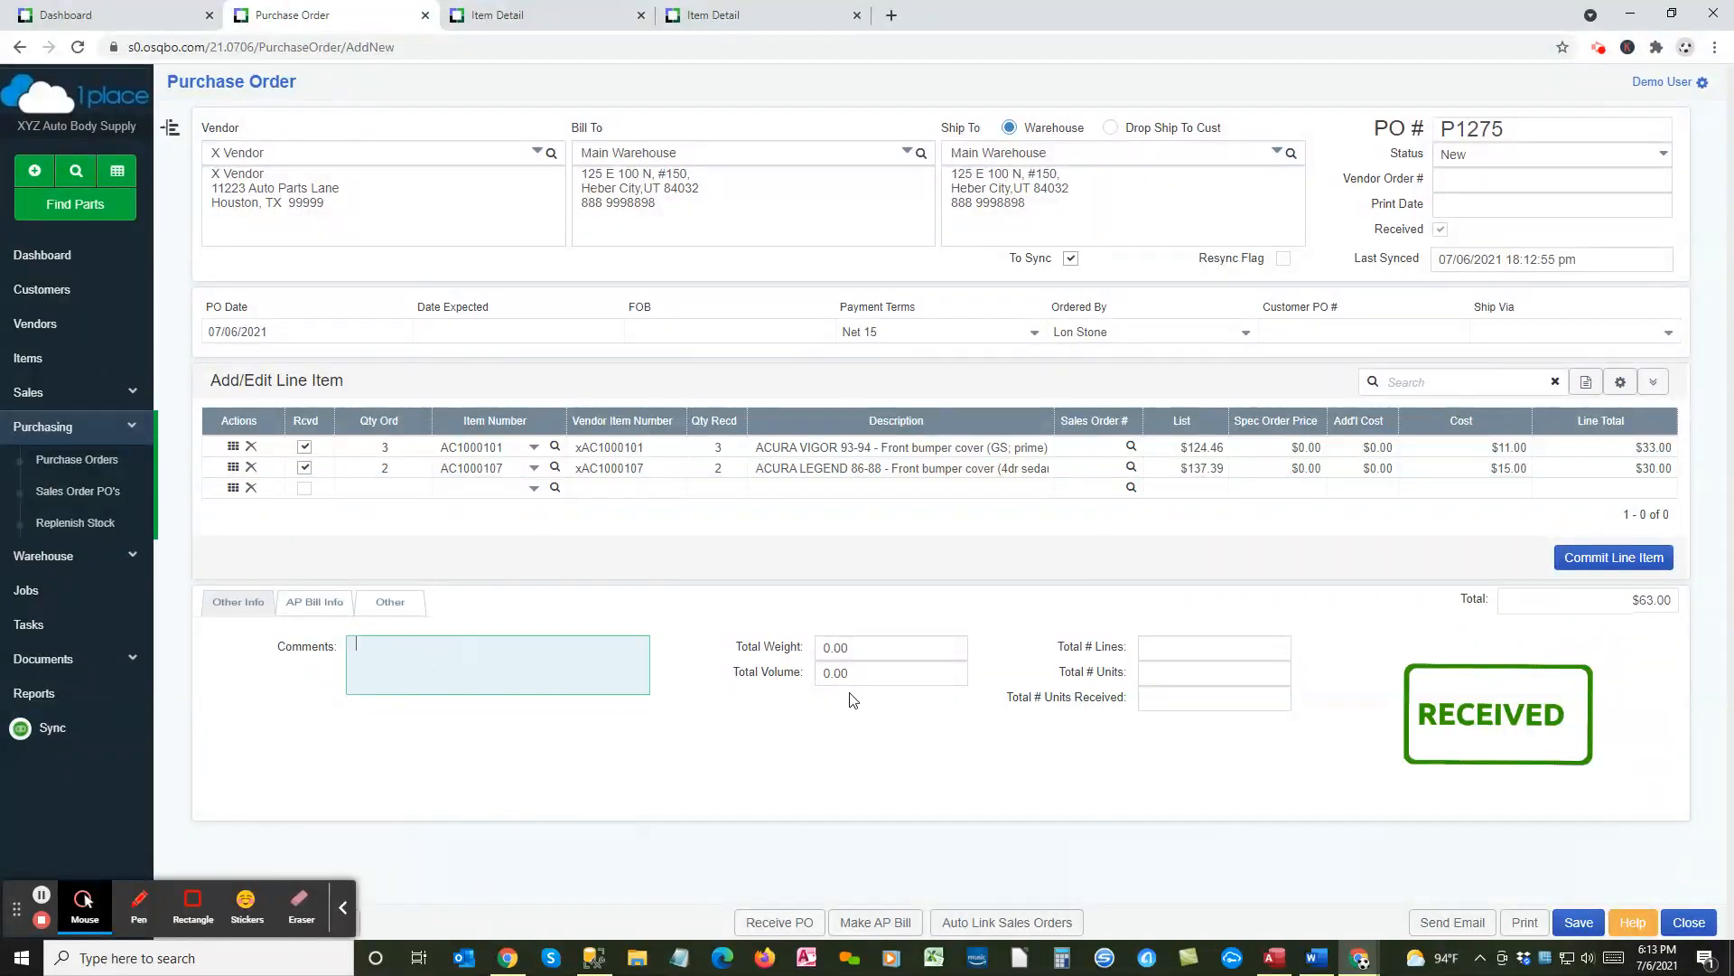
{"action": "left_click", "coordinate": [1174, 647]}
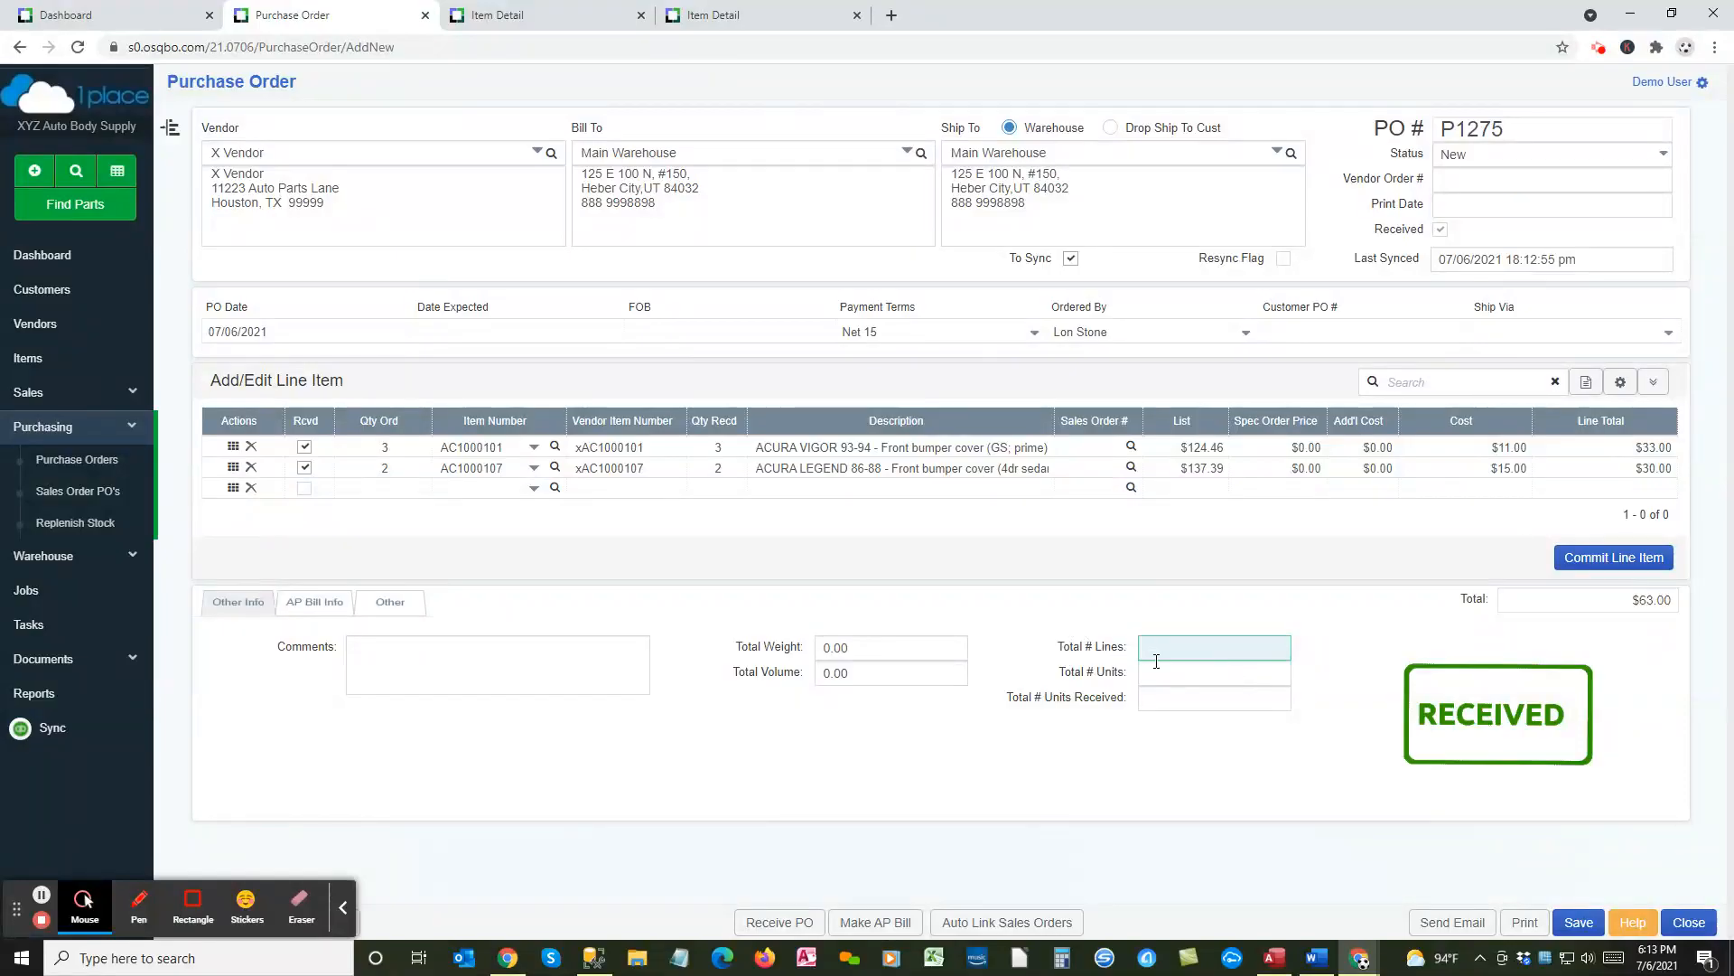
{"action": "left_click", "coordinate": [1165, 700]}
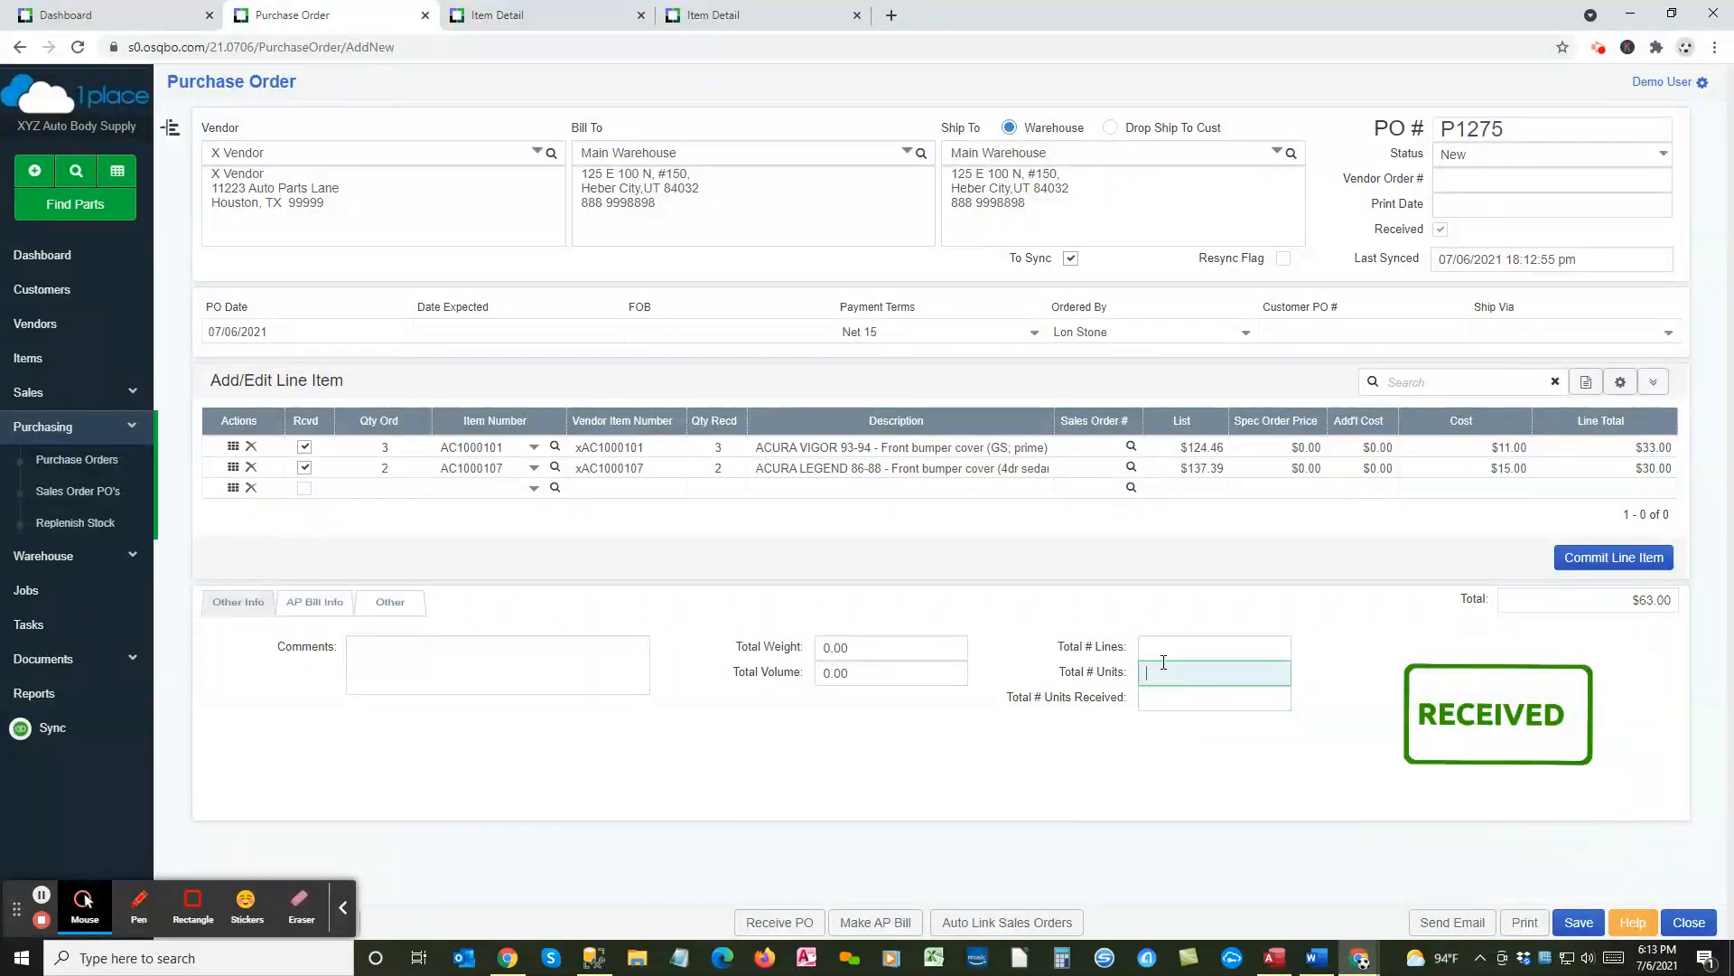
{"action": "left_click", "coordinate": [1162, 648]}
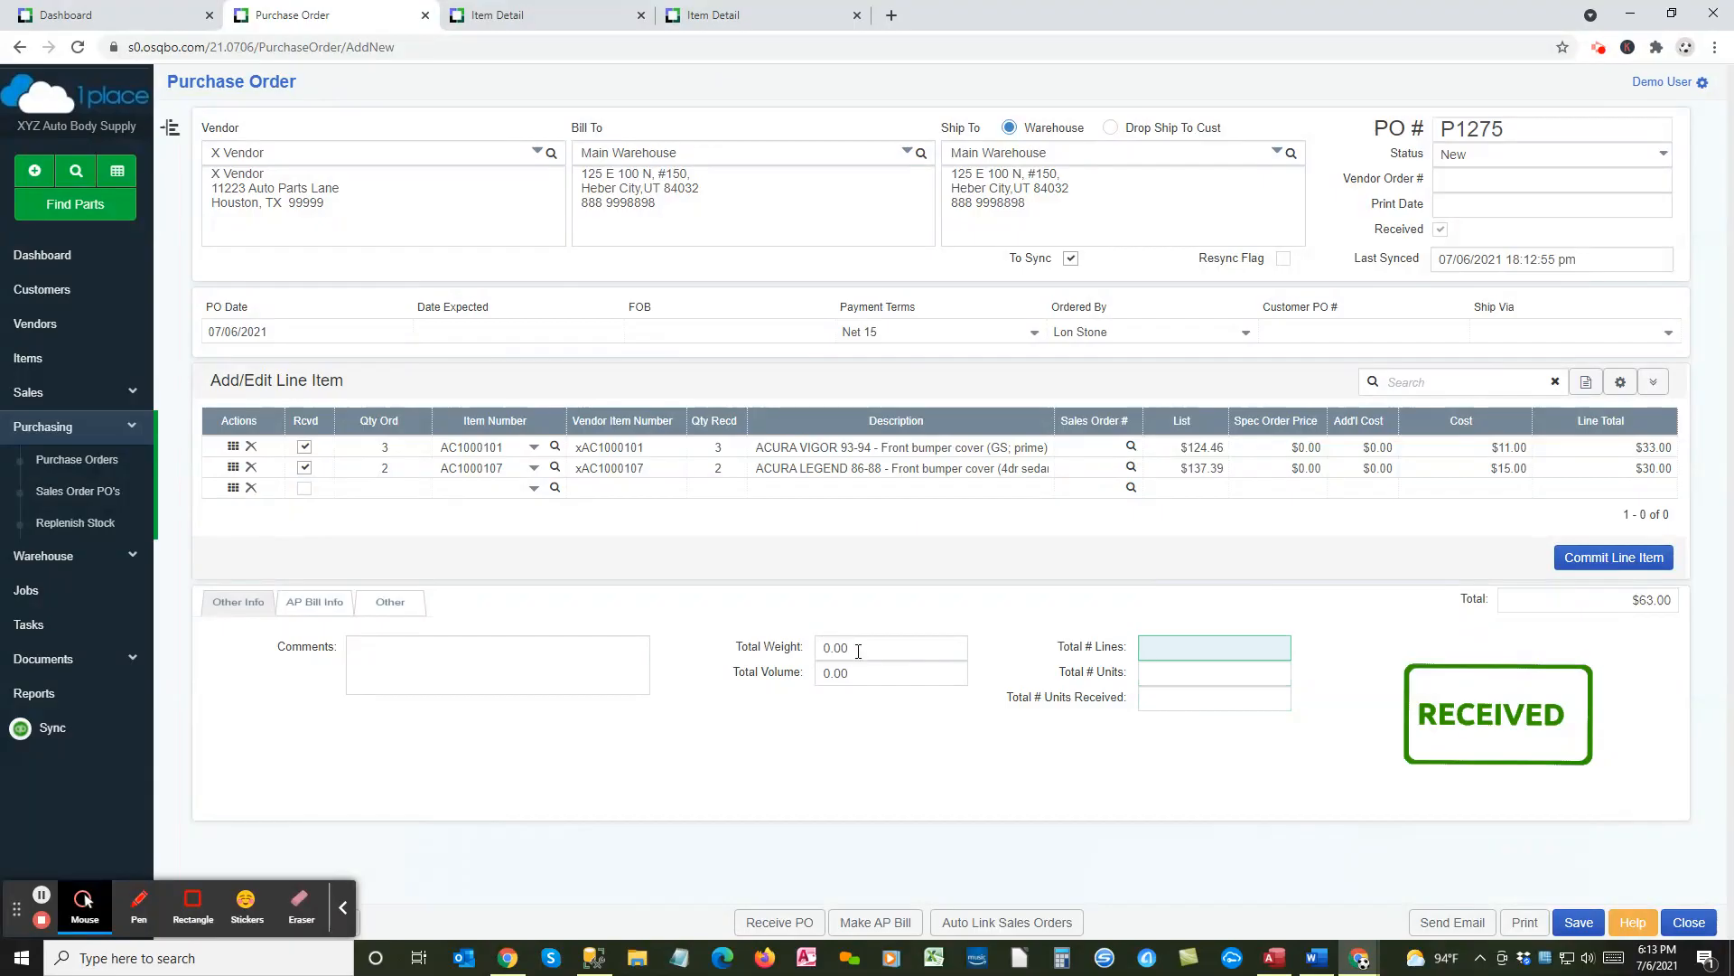
Step: Expand the line items to show their second detail row, check the Volume field, and turn on the Weight column
{"action": "left_click", "coordinate": [1653, 382]}
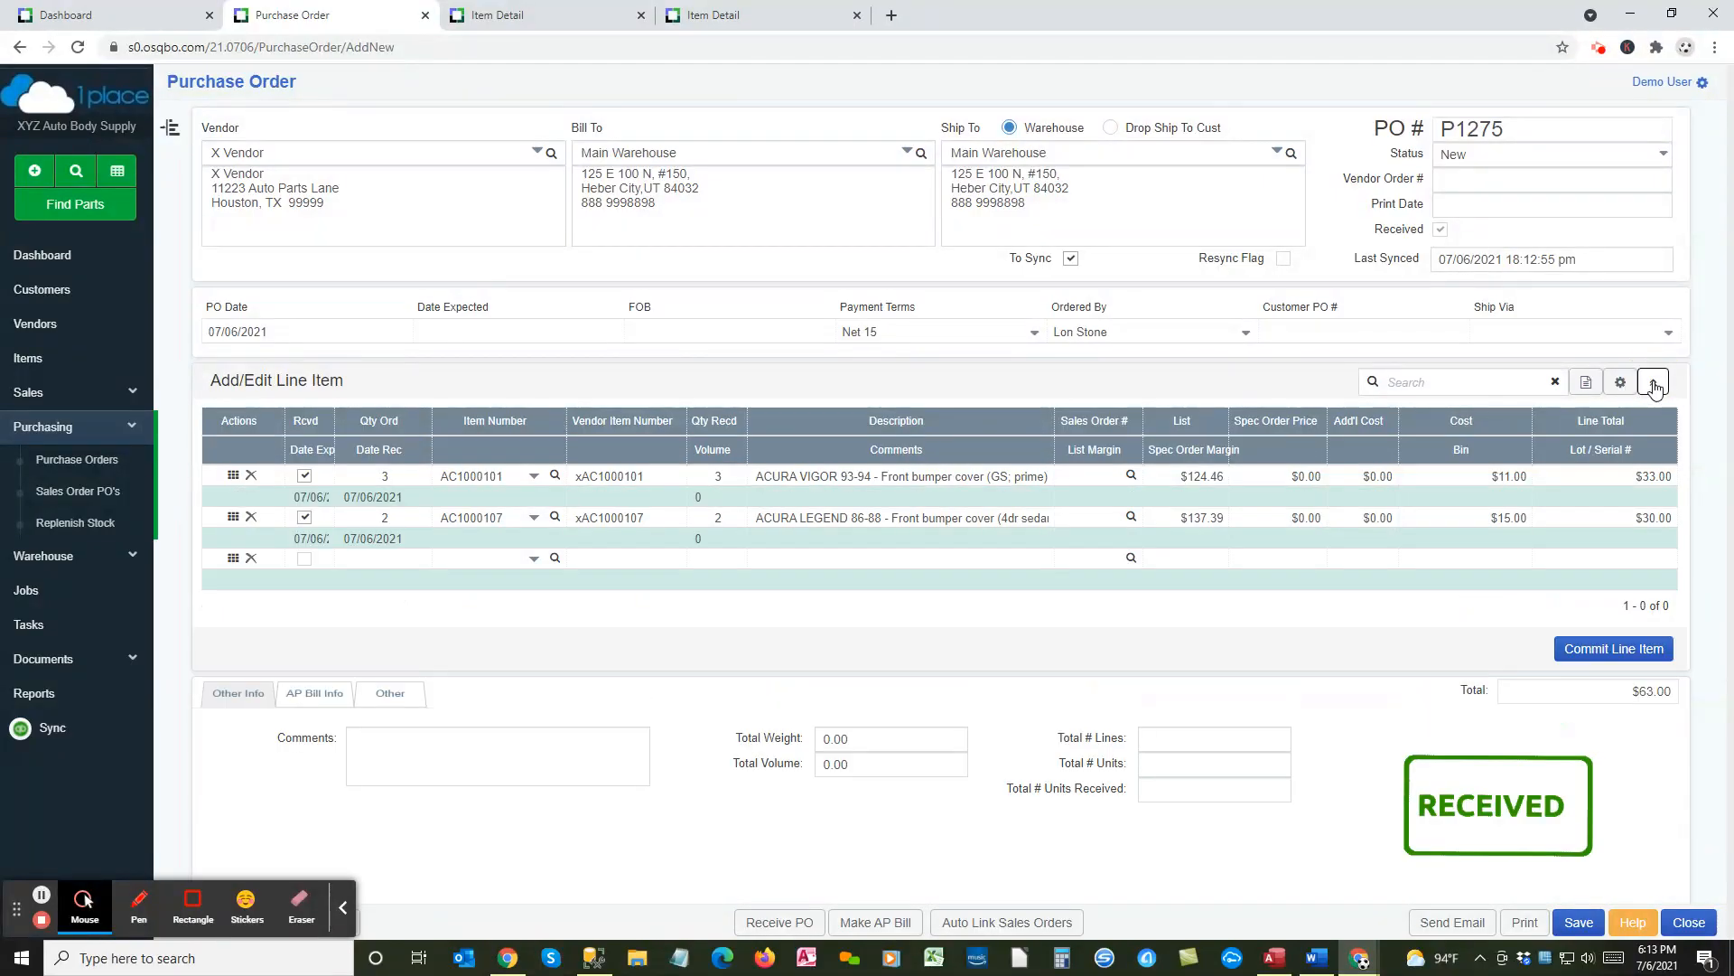
{"action": "left_click", "coordinate": [722, 496]}
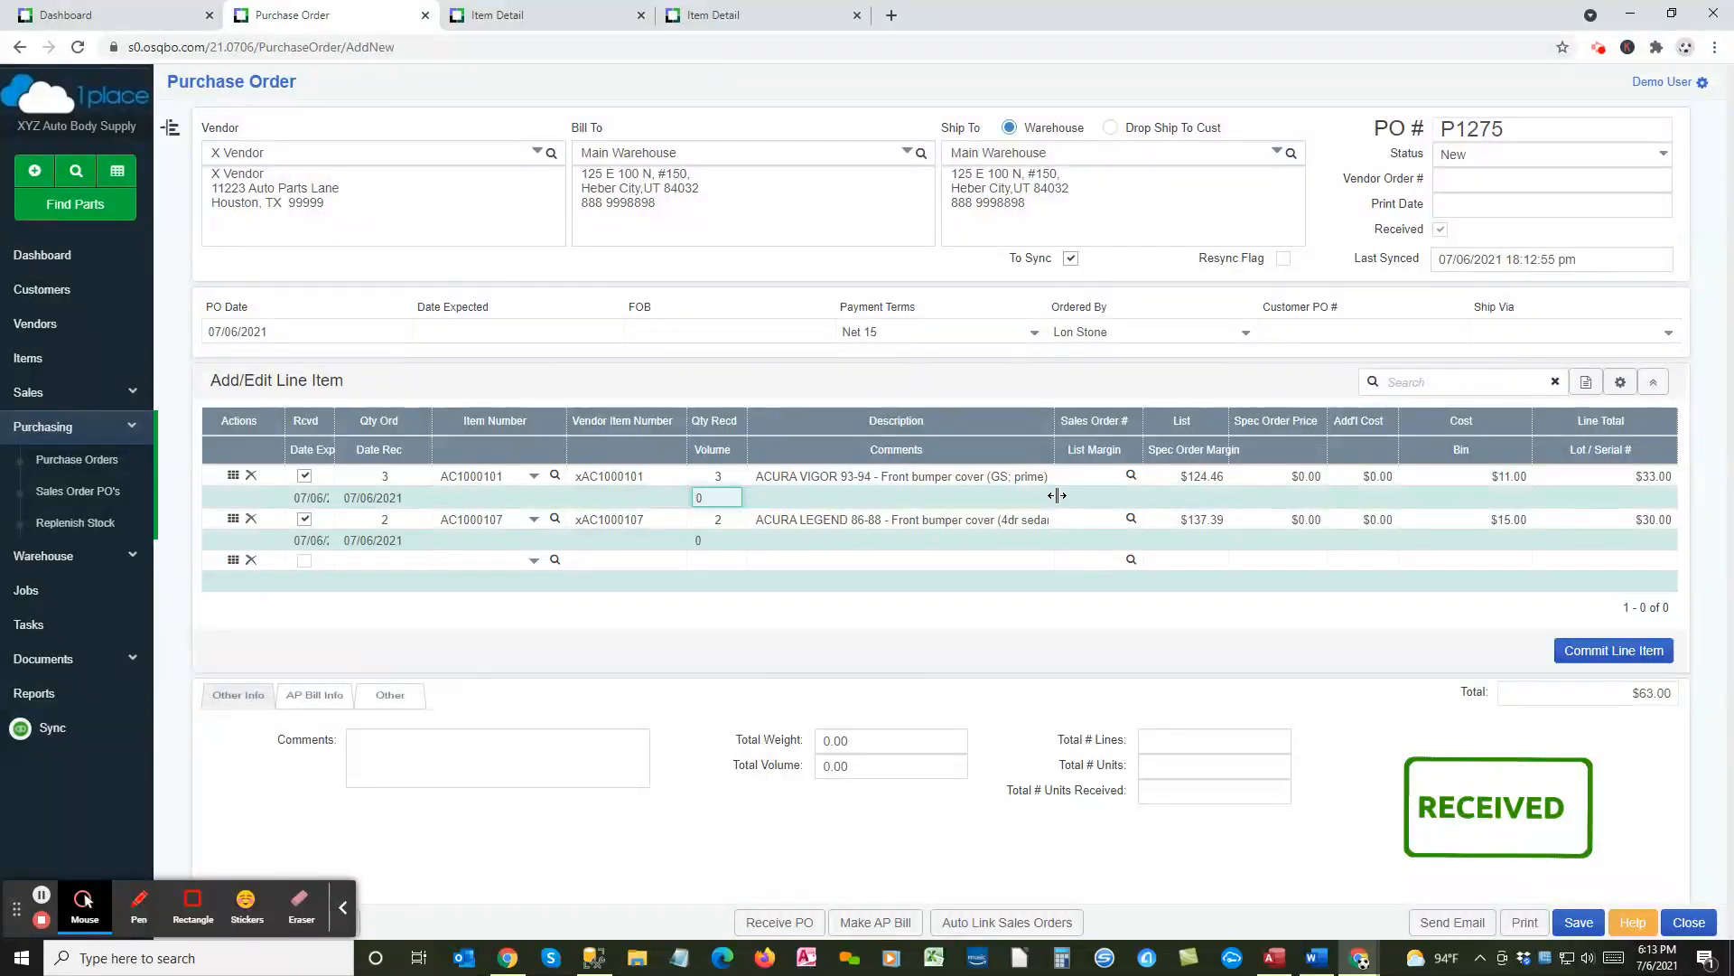
{"action": "left_click", "coordinate": [1621, 382]}
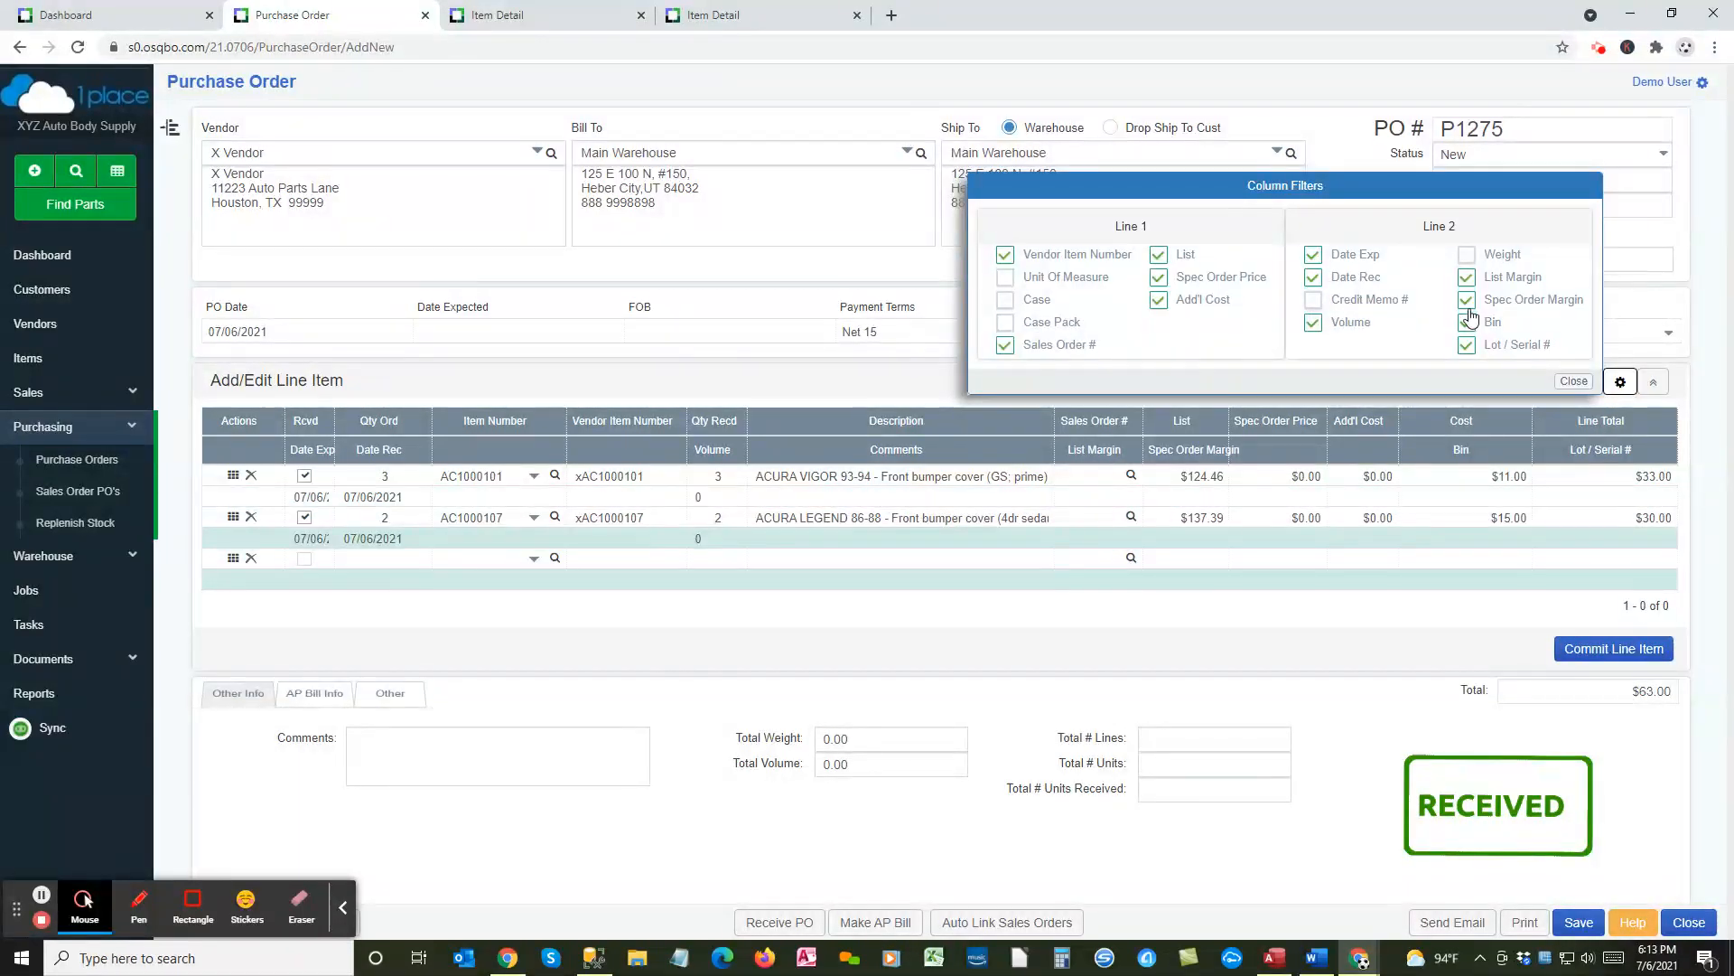
{"action": "left_click", "coordinate": [1466, 257]}
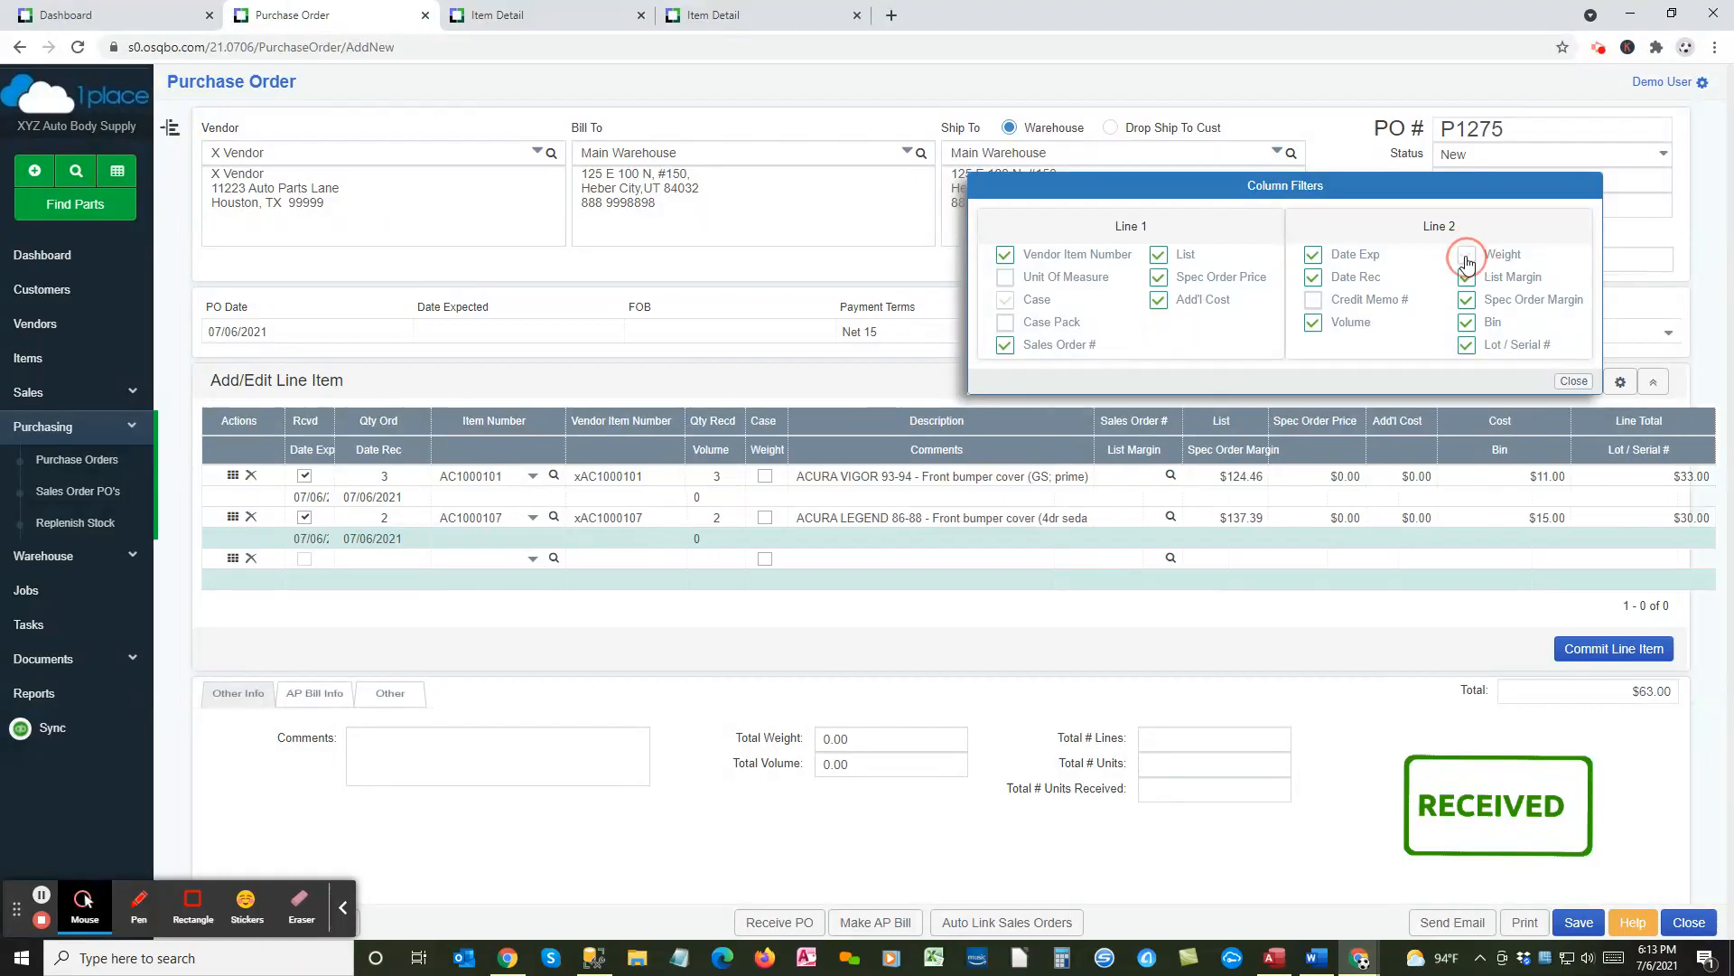
{"action": "left_click", "coordinate": [1571, 383]}
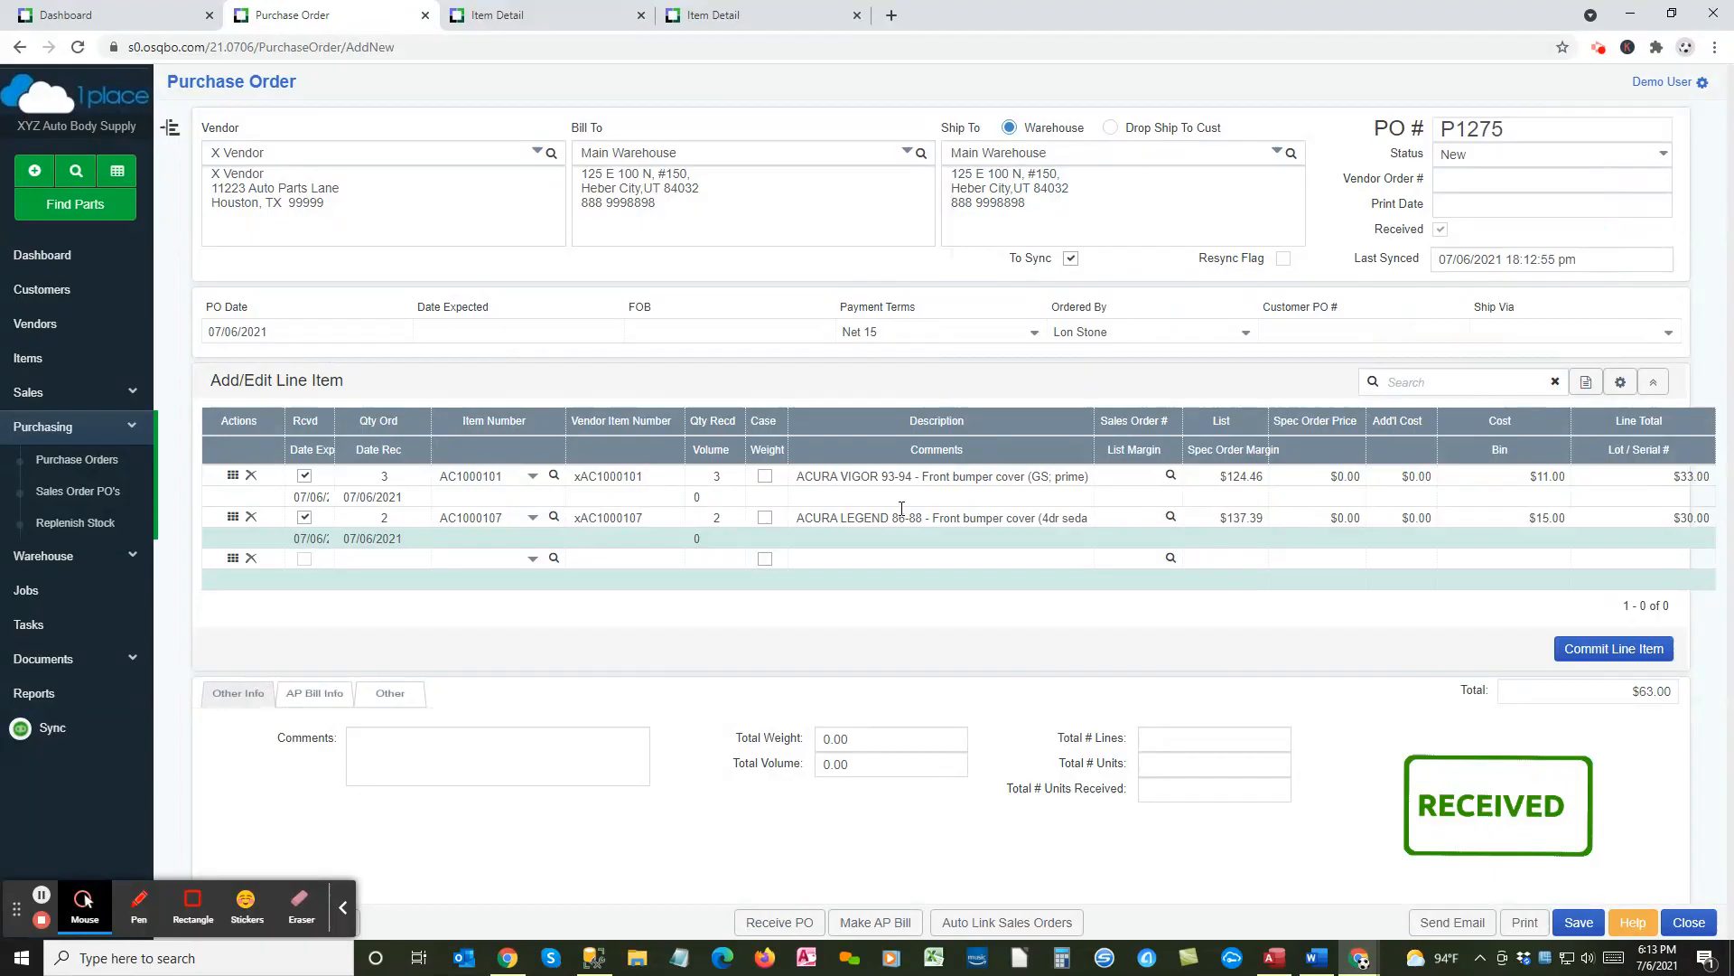
Step: Close the purchase order and reopen the newest X Vendor order through Quick Search
{"action": "left_click", "coordinate": [1688, 922]}
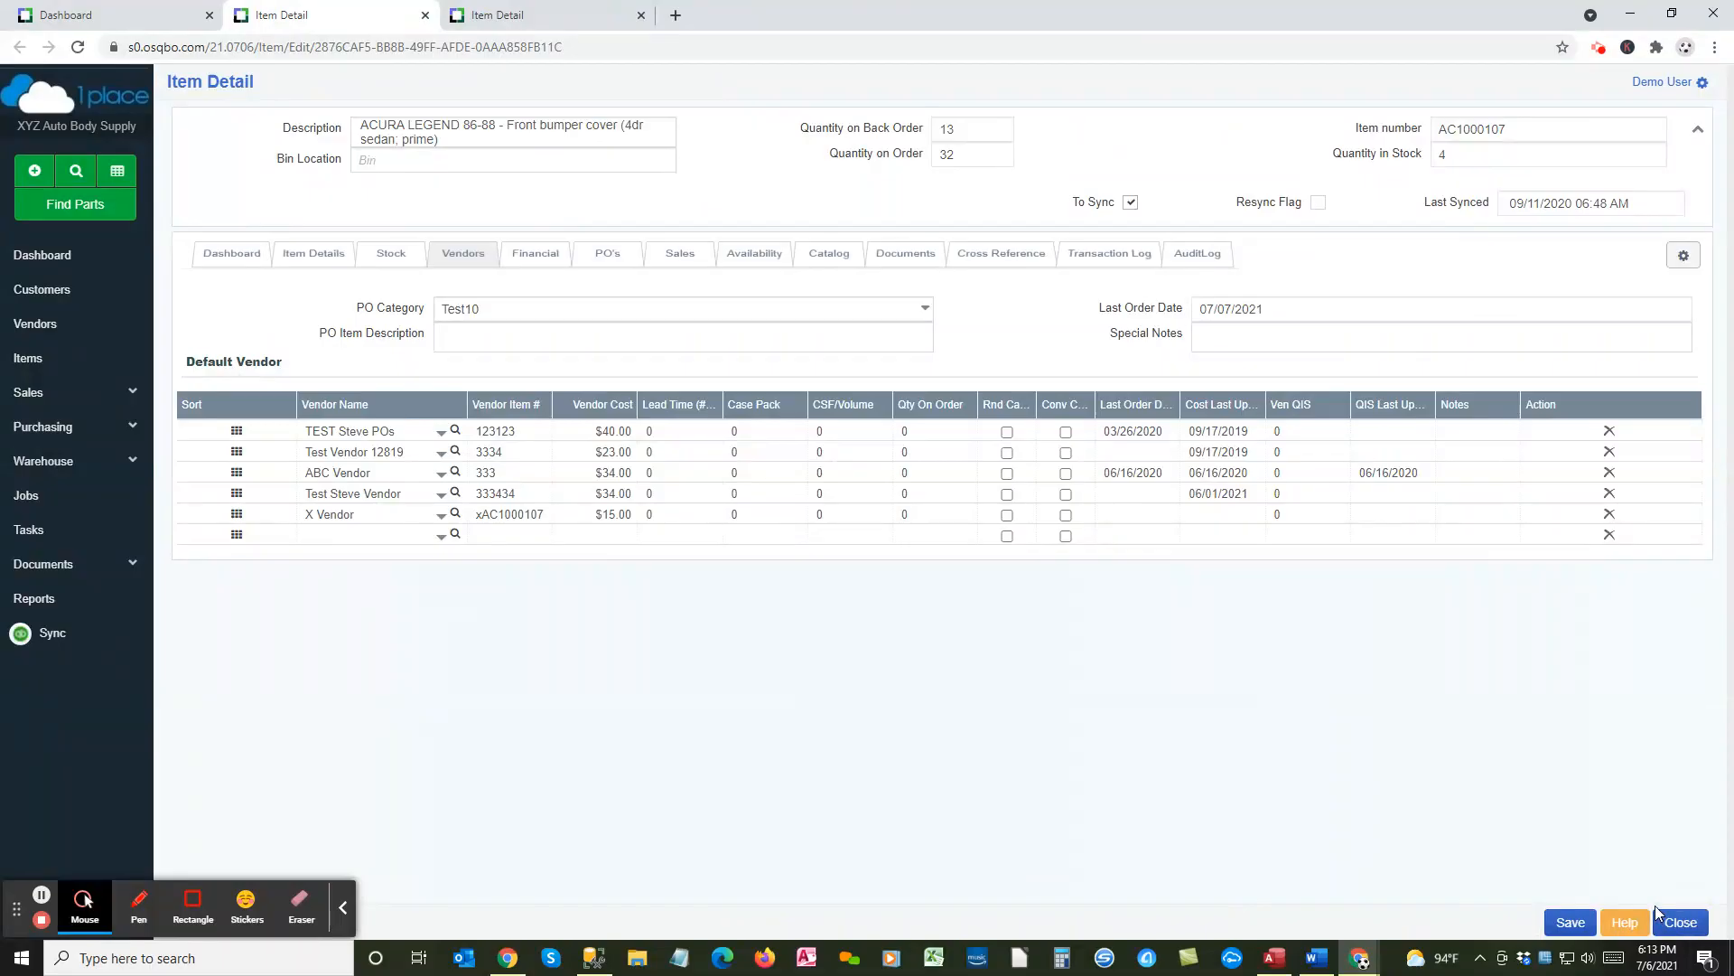
{"action": "key", "text": "ctrl+q"}
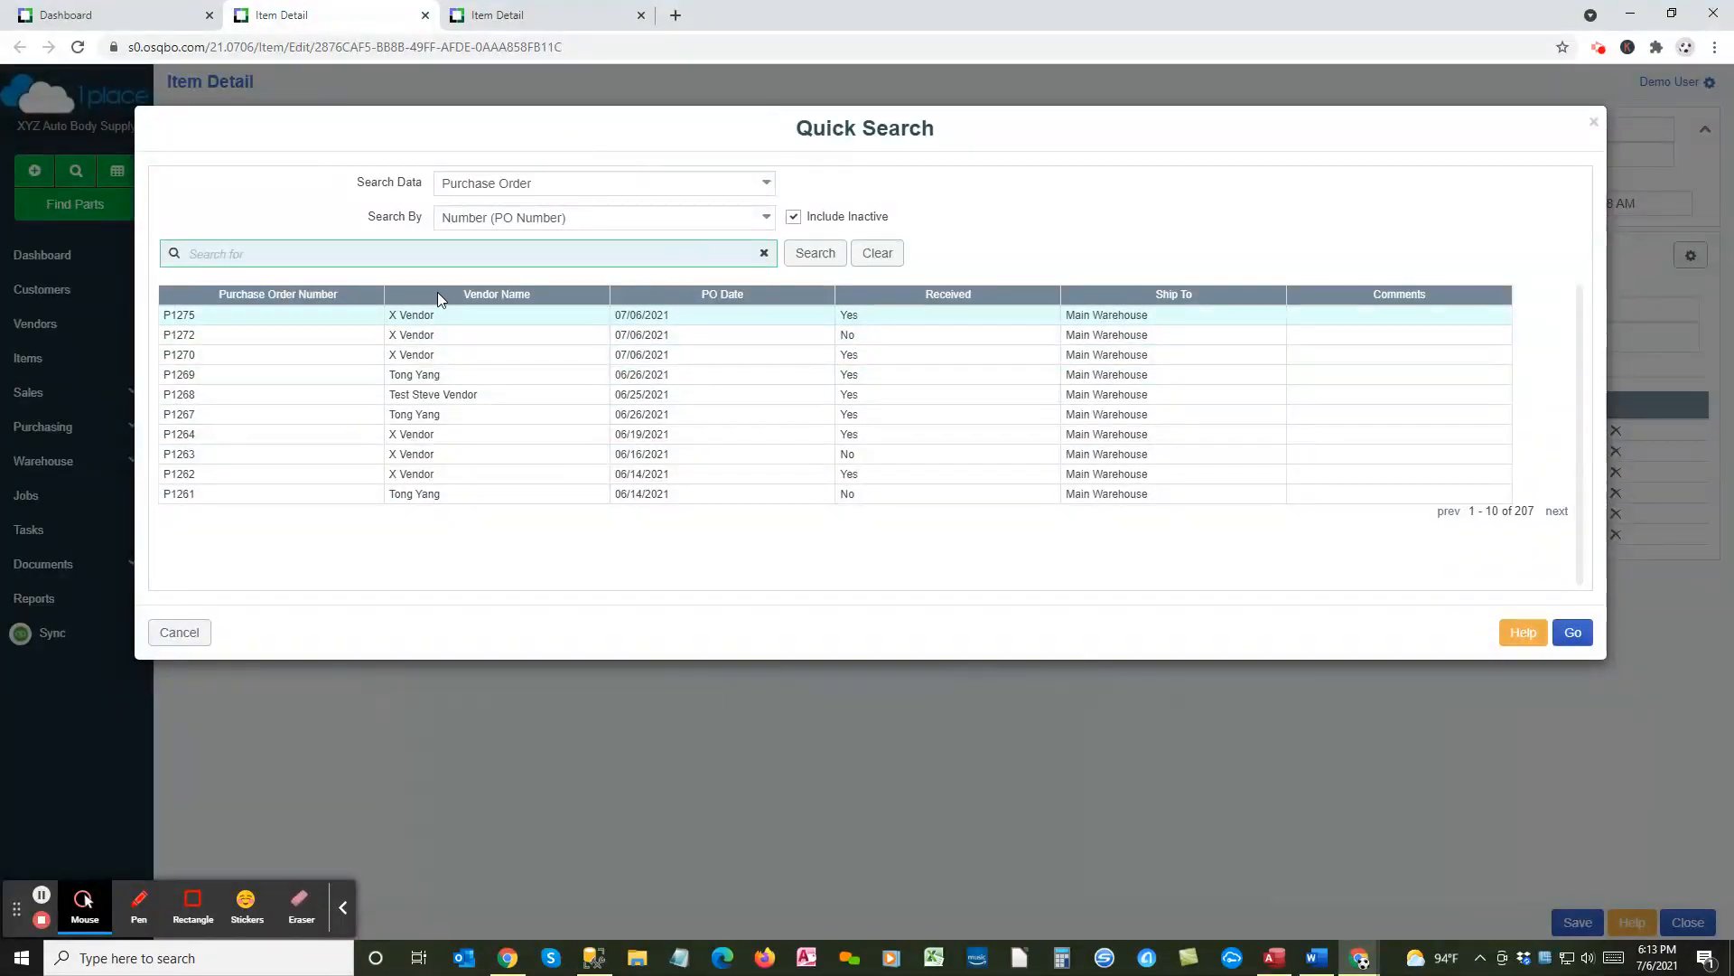
{"action": "double_click", "coordinate": [334, 318]}
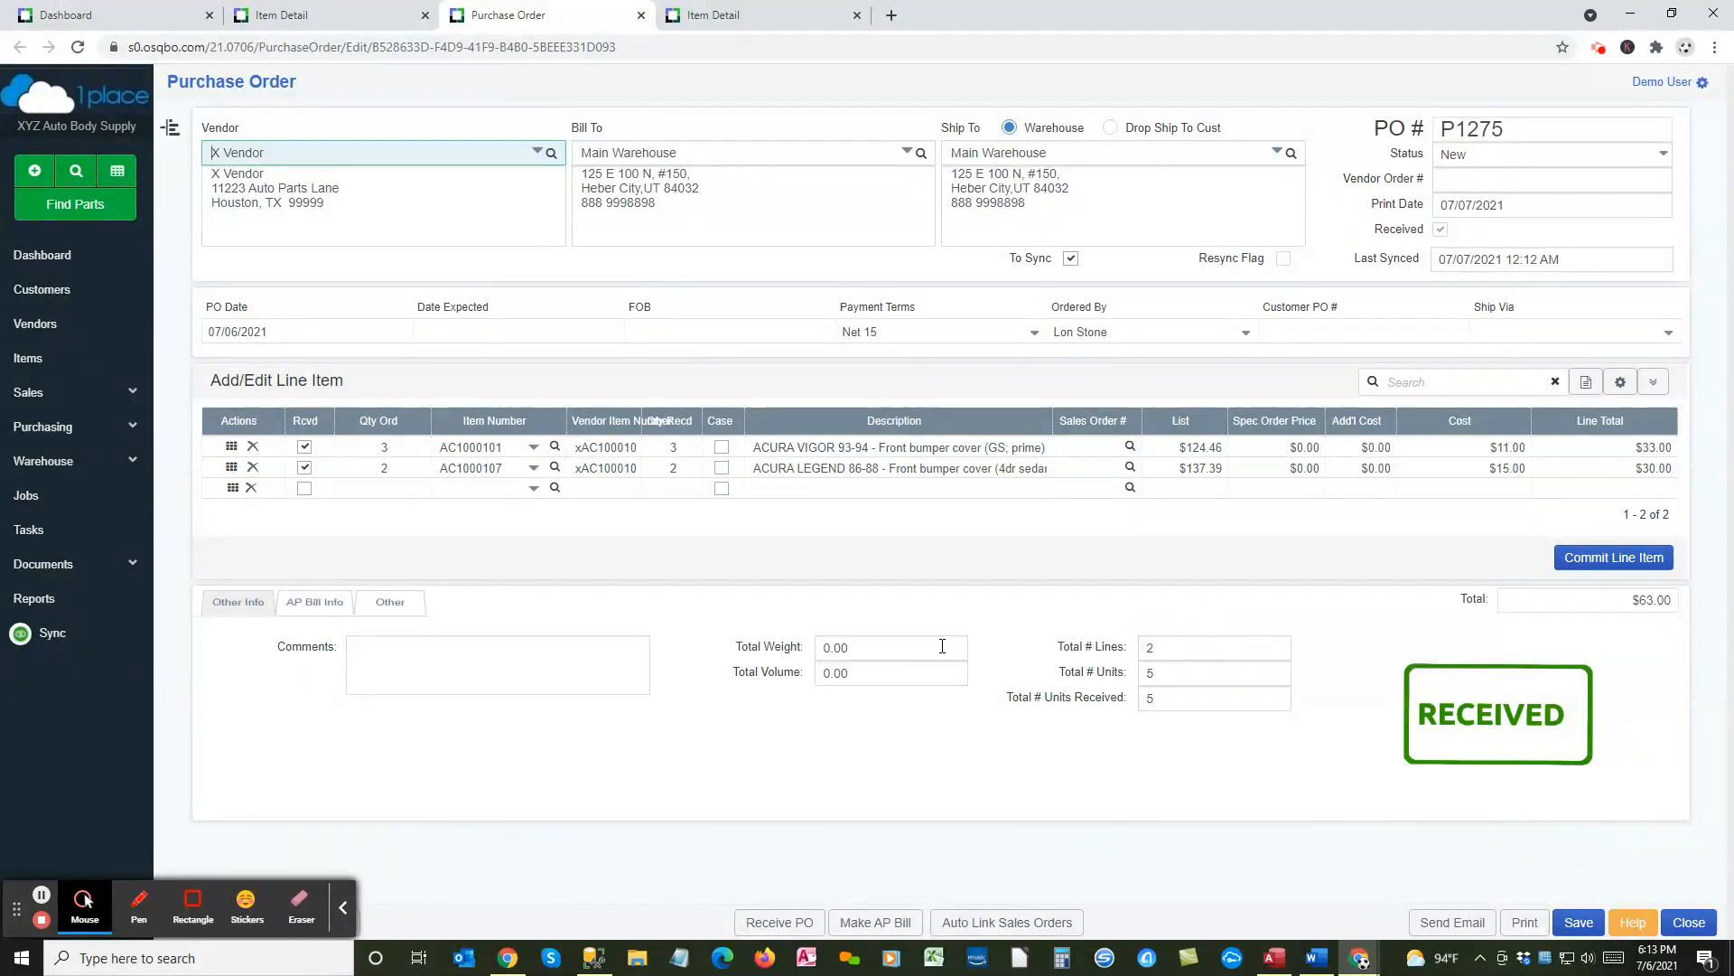
Step: Check the purchase order's Total Weight field and its AP bill information, and return to the Other Info details
{"action": "left_click", "coordinate": [888, 645]}
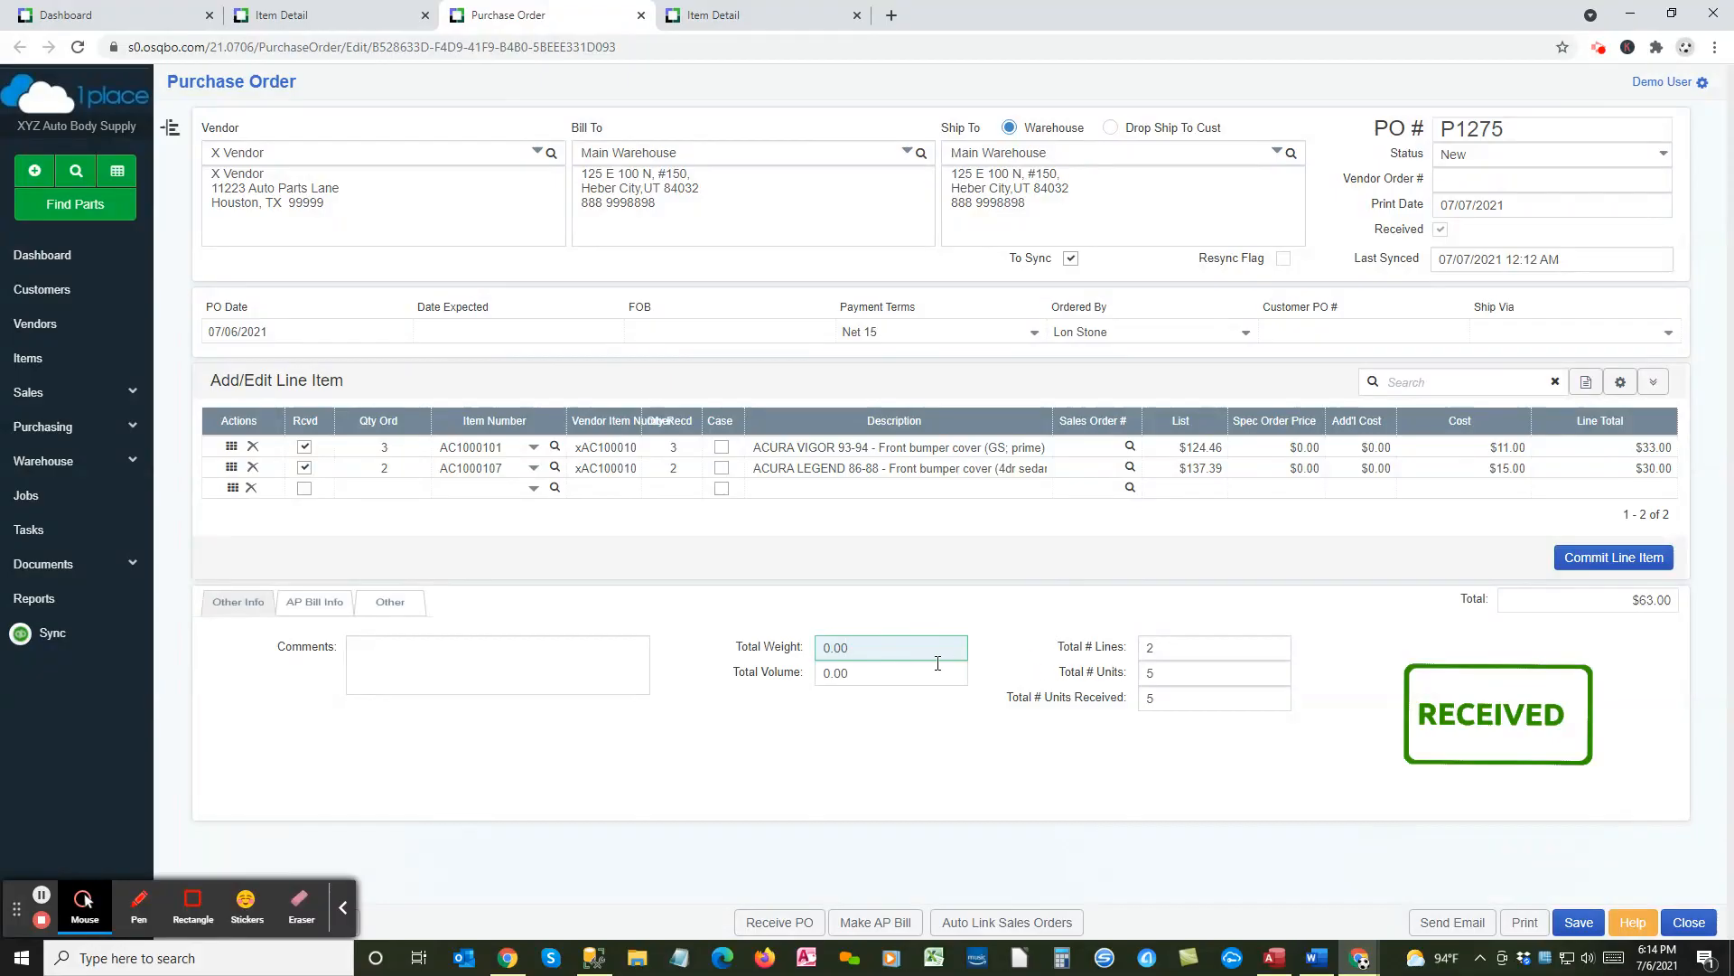
{"action": "left_click_drag", "start_coordinate": [882, 654], "coordinate": [822, 648]}
{"action": "left_click", "coordinate": [866, 650]}
{"action": "left_click", "coordinate": [307, 603]}
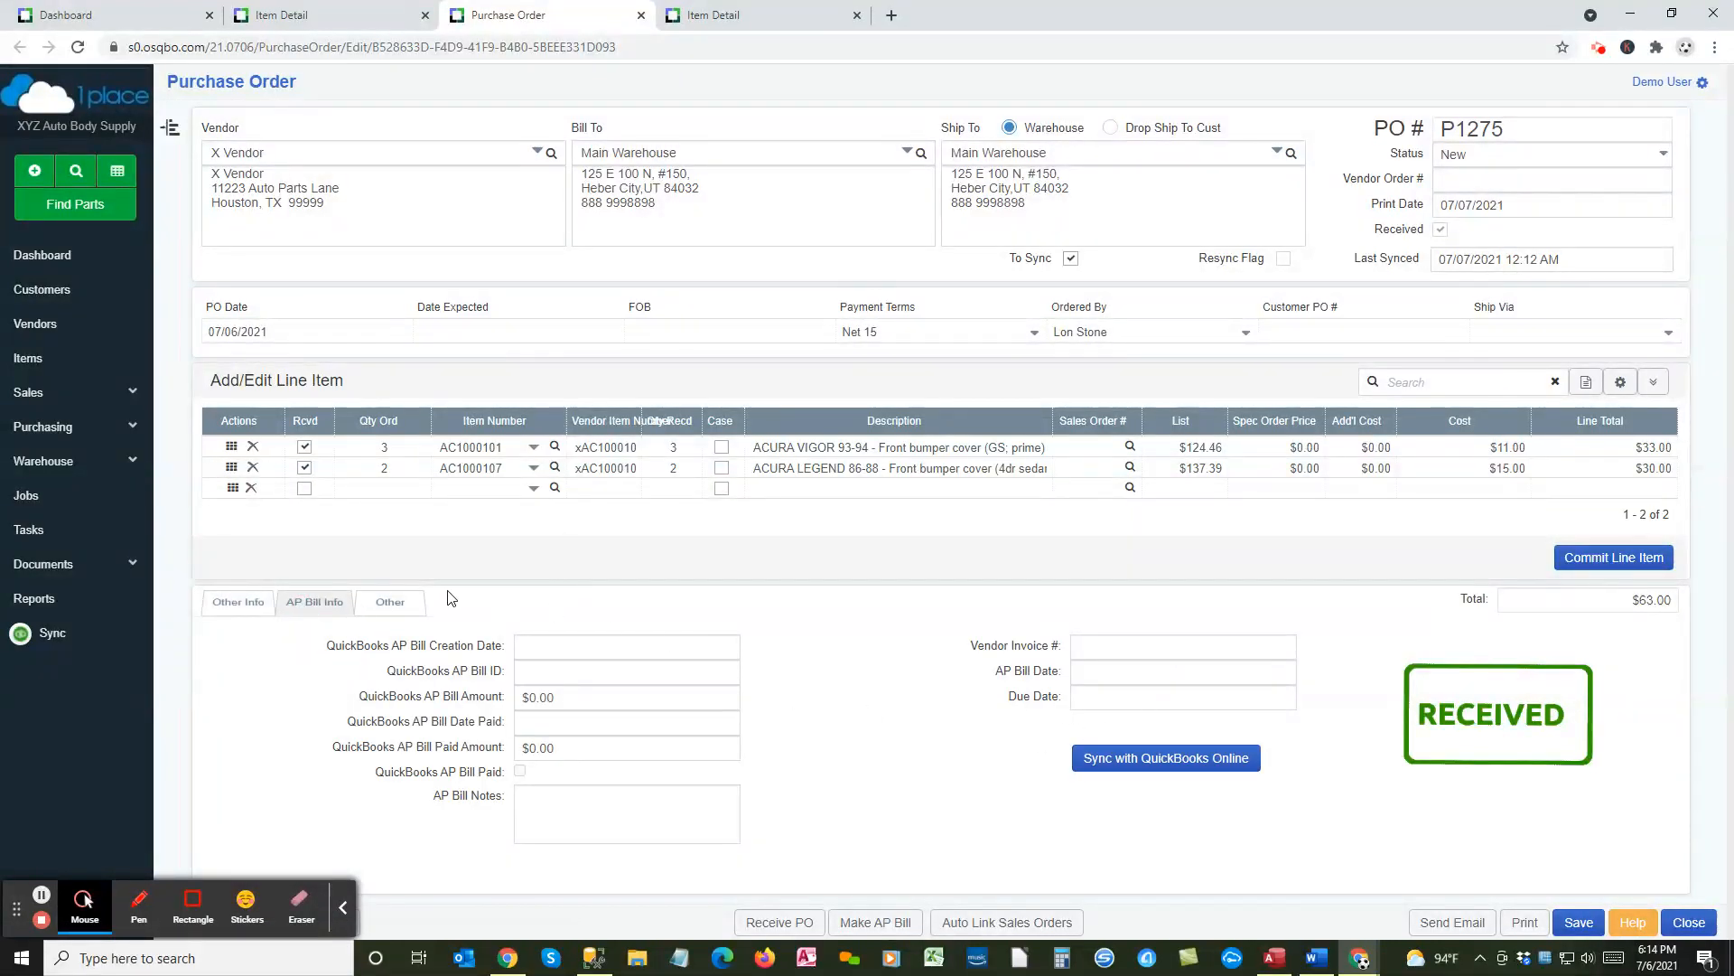
{"action": "left_click", "coordinate": [239, 602]}
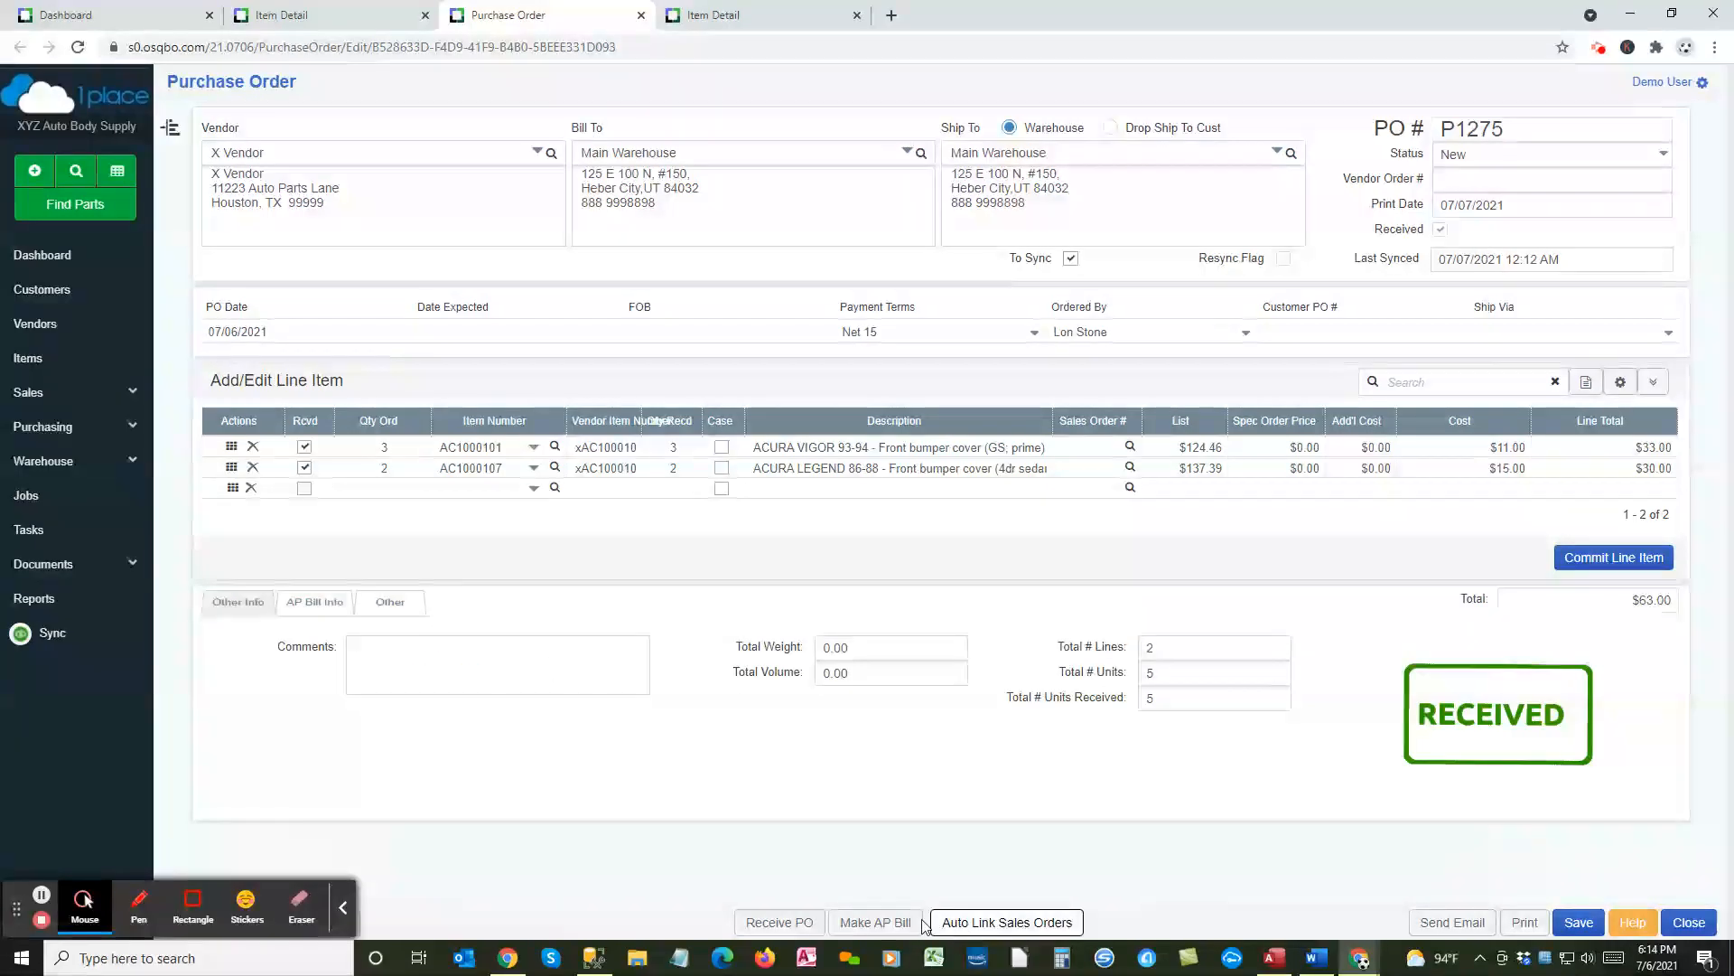
Step: Make an AP bill with vendor invoice number 11223, bill date 07/01/2021 and due date 07/22/2021, and sync it with QuickBooks Online
{"action": "left_click", "coordinate": [872, 922]}
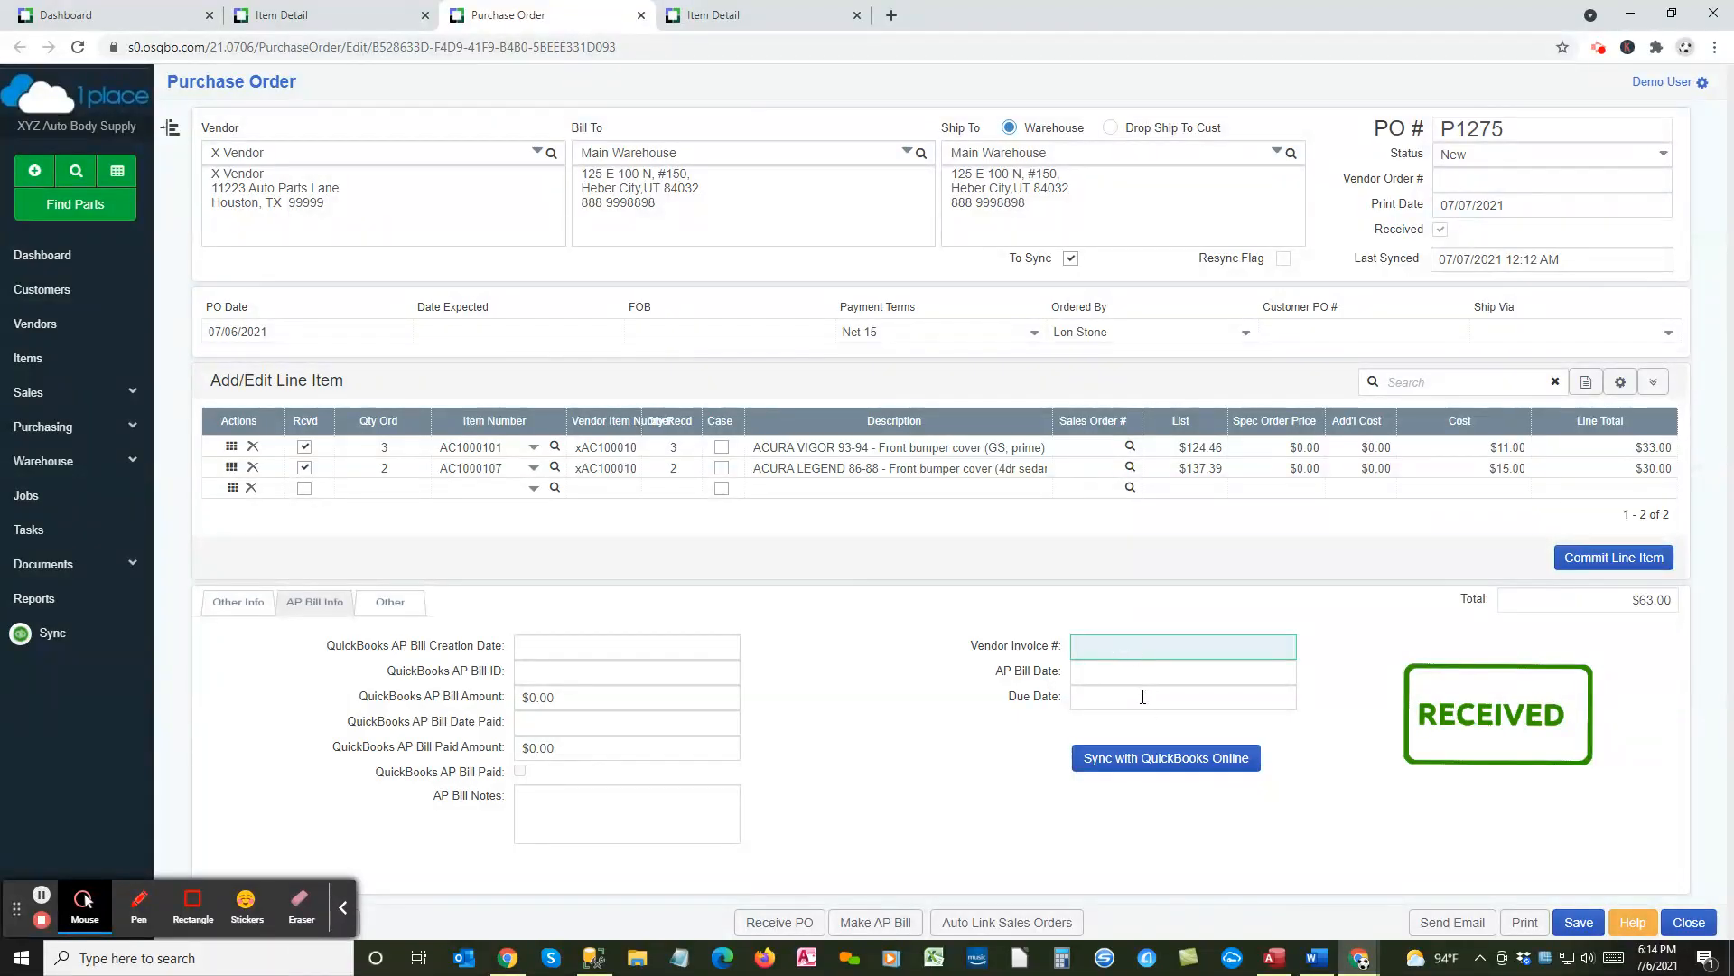
{"action": "type", "text": "11223"}
{"action": "left_click", "coordinate": [1151, 676]}
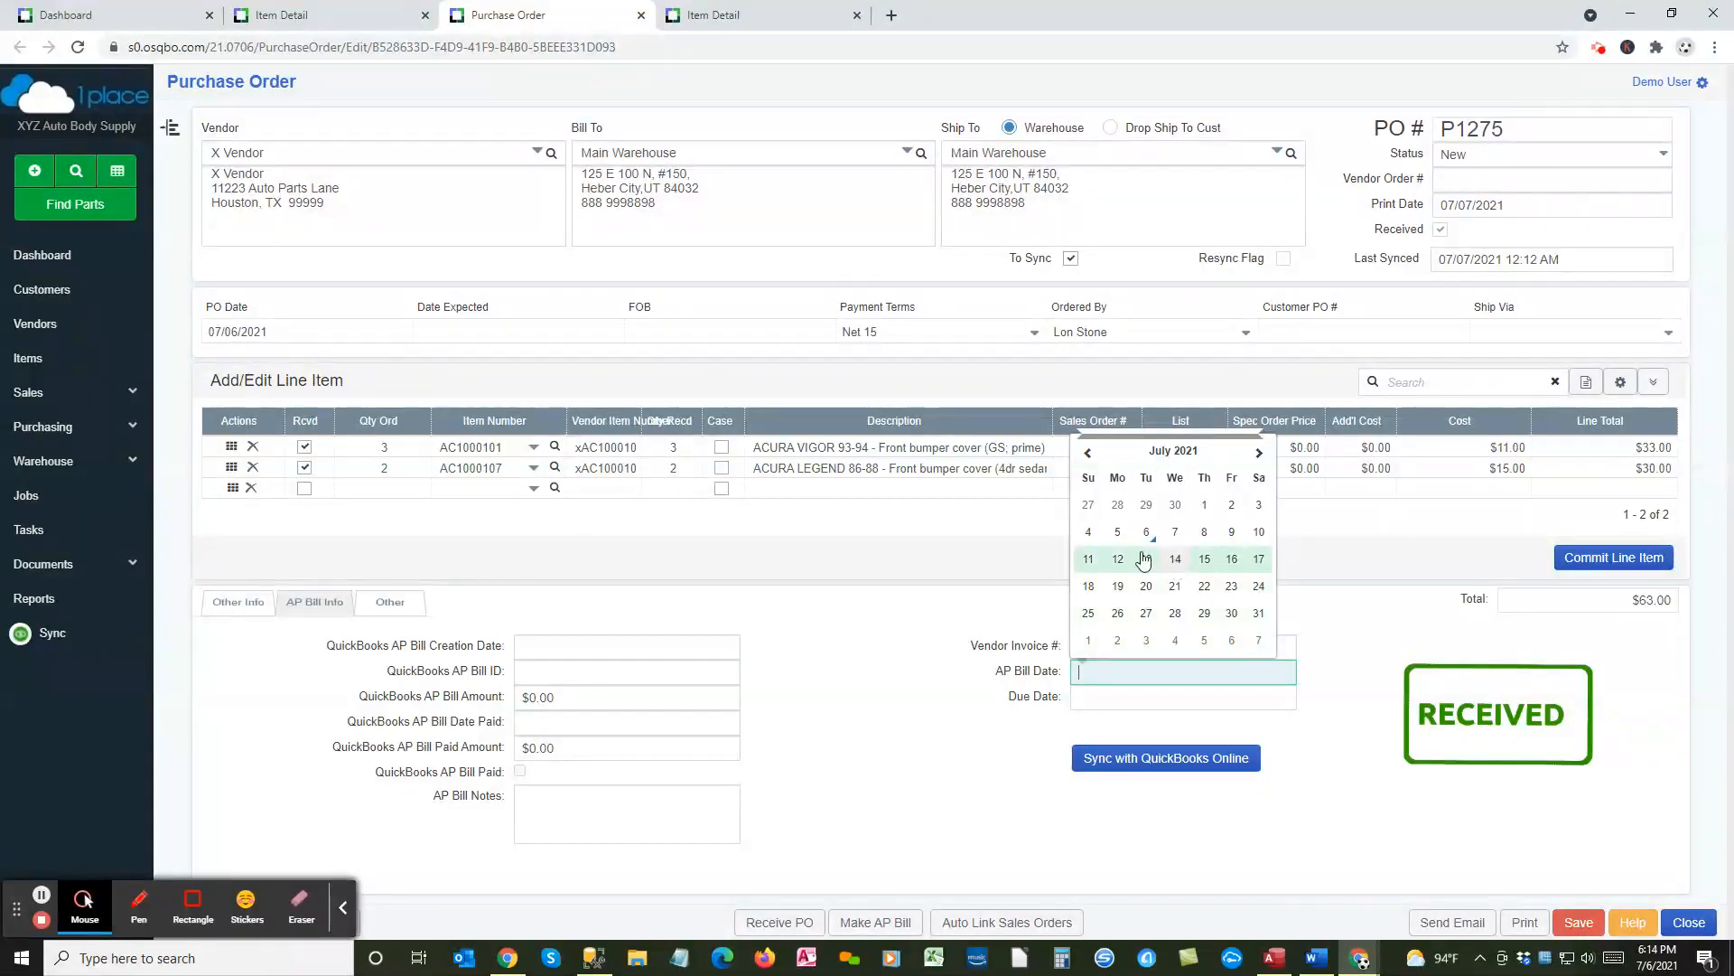
{"action": "left_click", "coordinate": [1205, 505]}
{"action": "left_click", "coordinate": [1136, 696]}
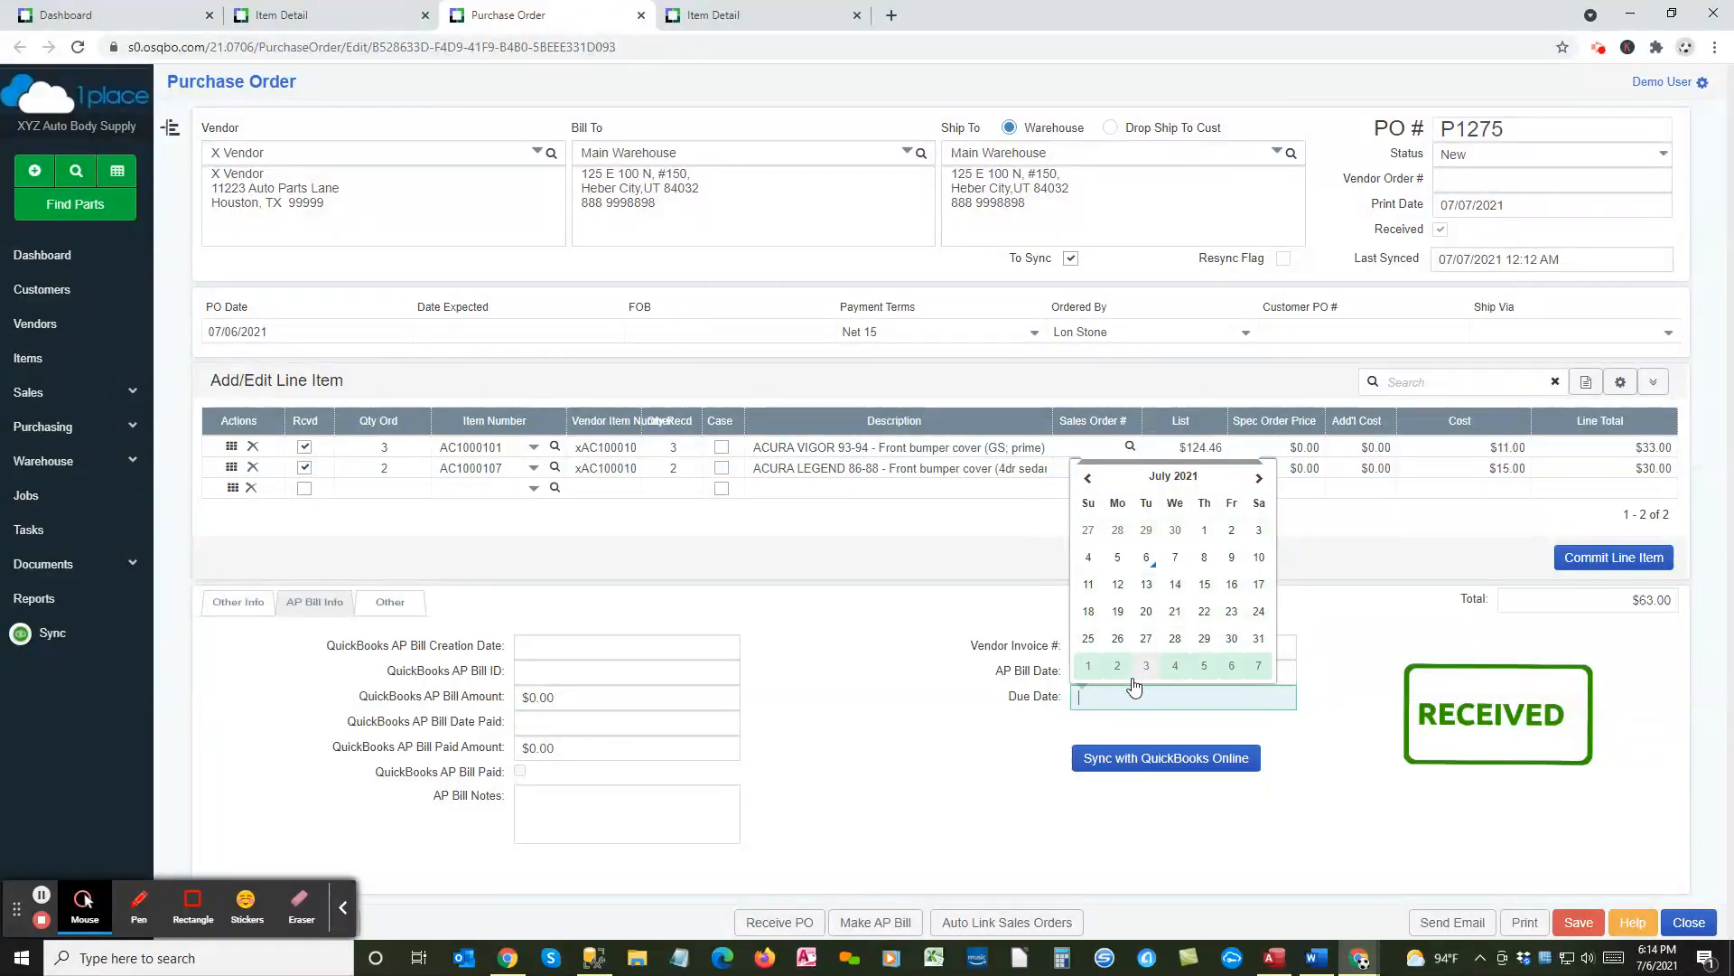
{"action": "left_click", "coordinate": [1205, 612]}
{"action": "left_click", "coordinate": [1158, 757]}
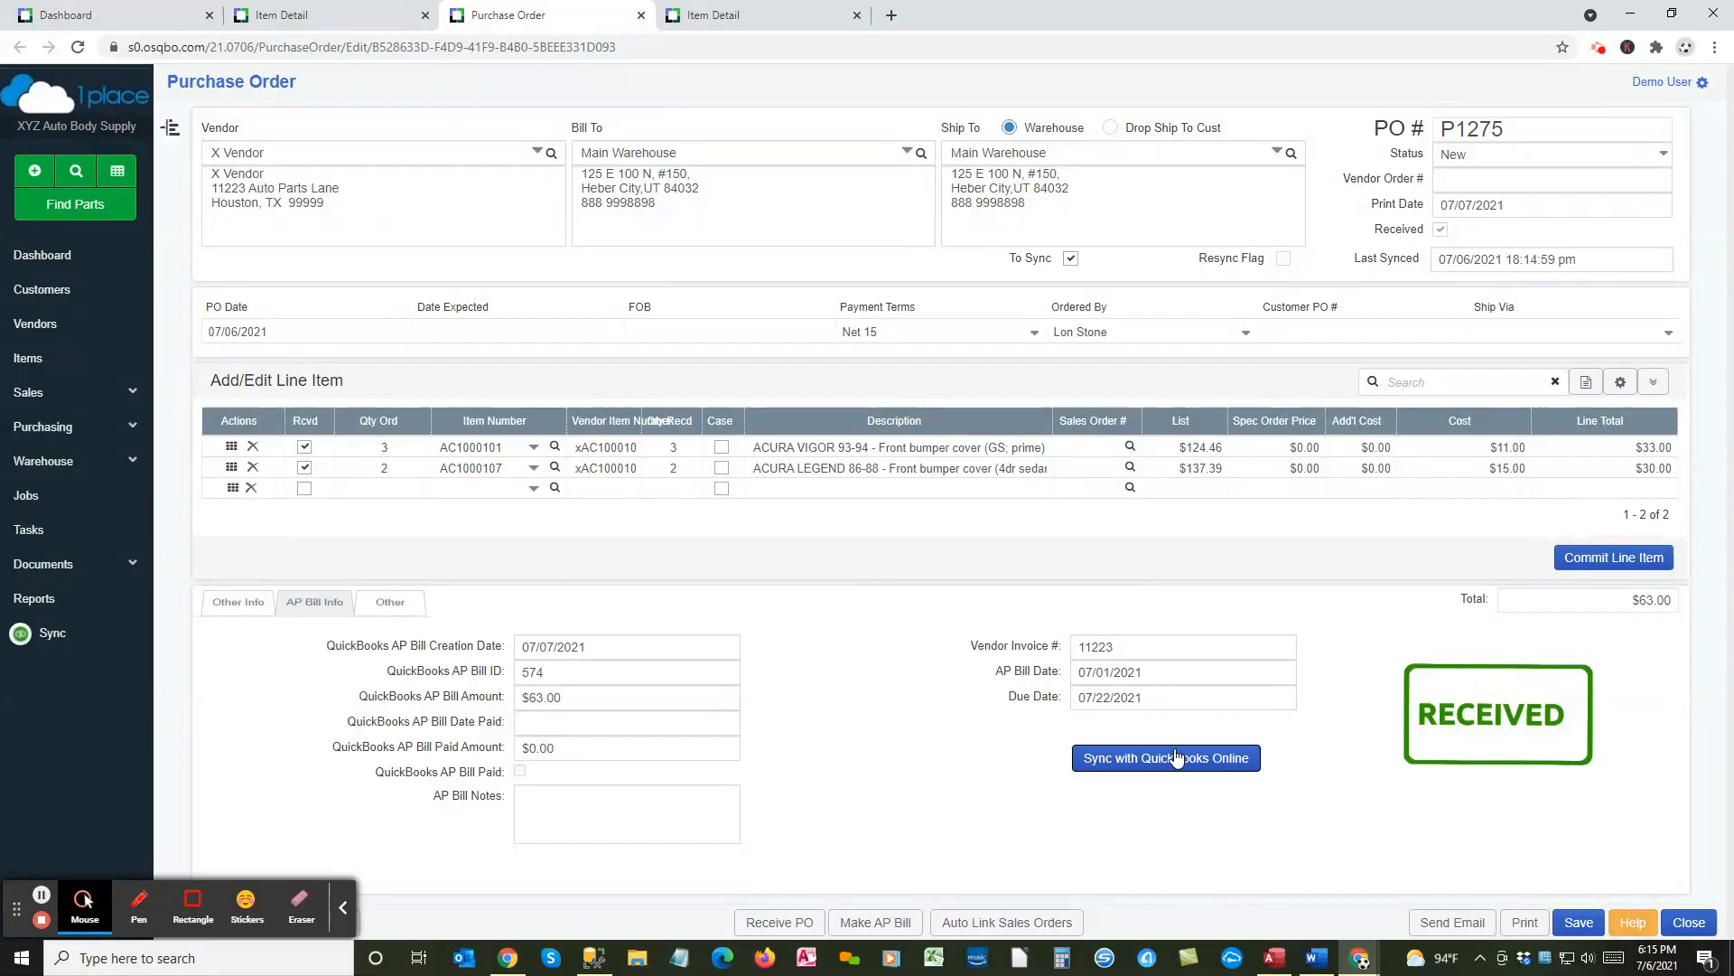
Step: Check in the Demo User's allow settings whether creating and updating QuickBooks Online AP bills is permitted, and return to the purchase order
{"action": "left_click", "coordinate": [1702, 84]}
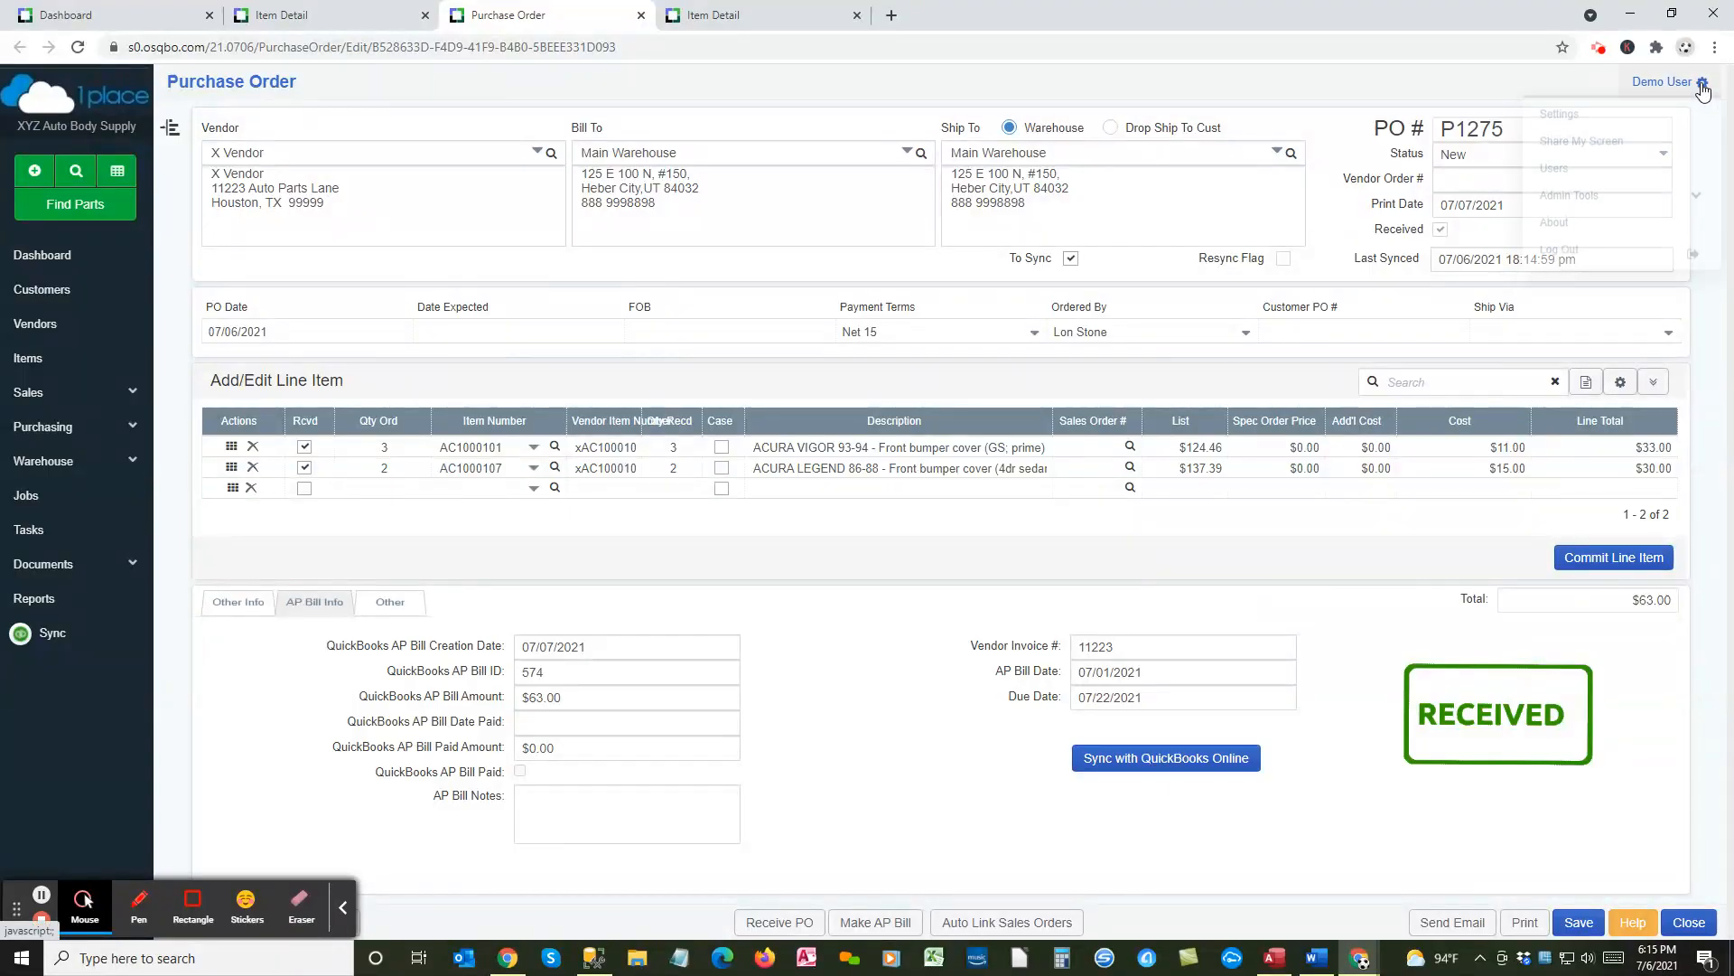
{"action": "left_click", "coordinate": [1563, 118]}
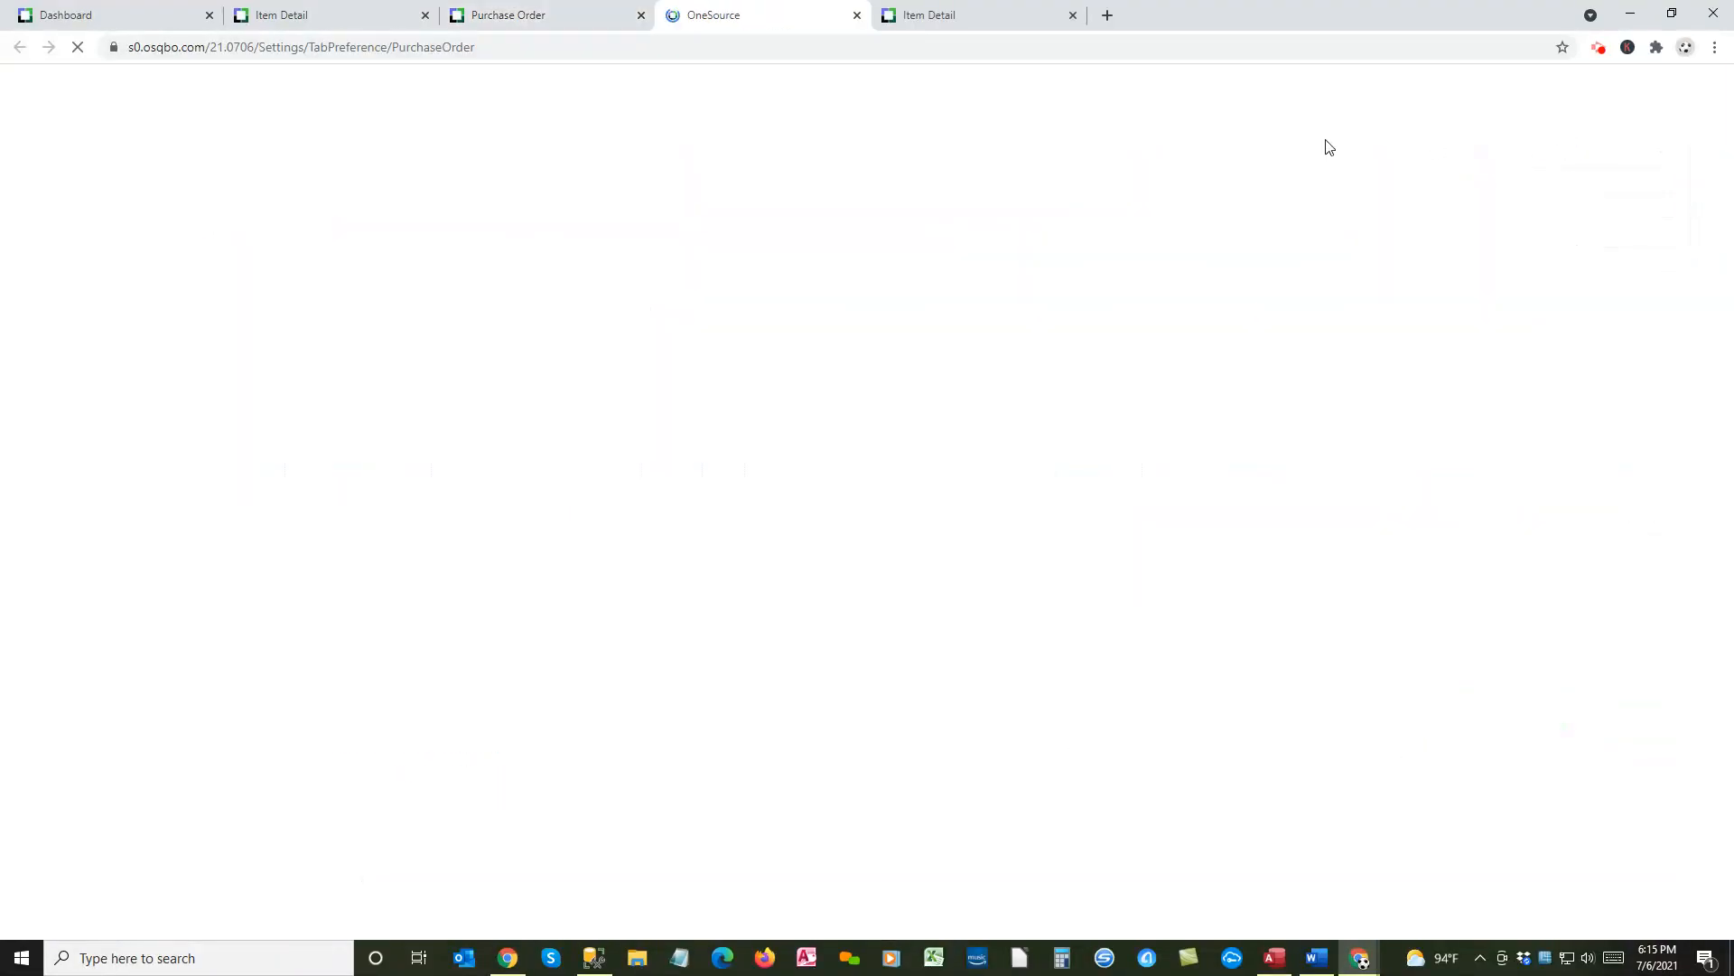
{"action": "left_click", "coordinate": [214, 240]}
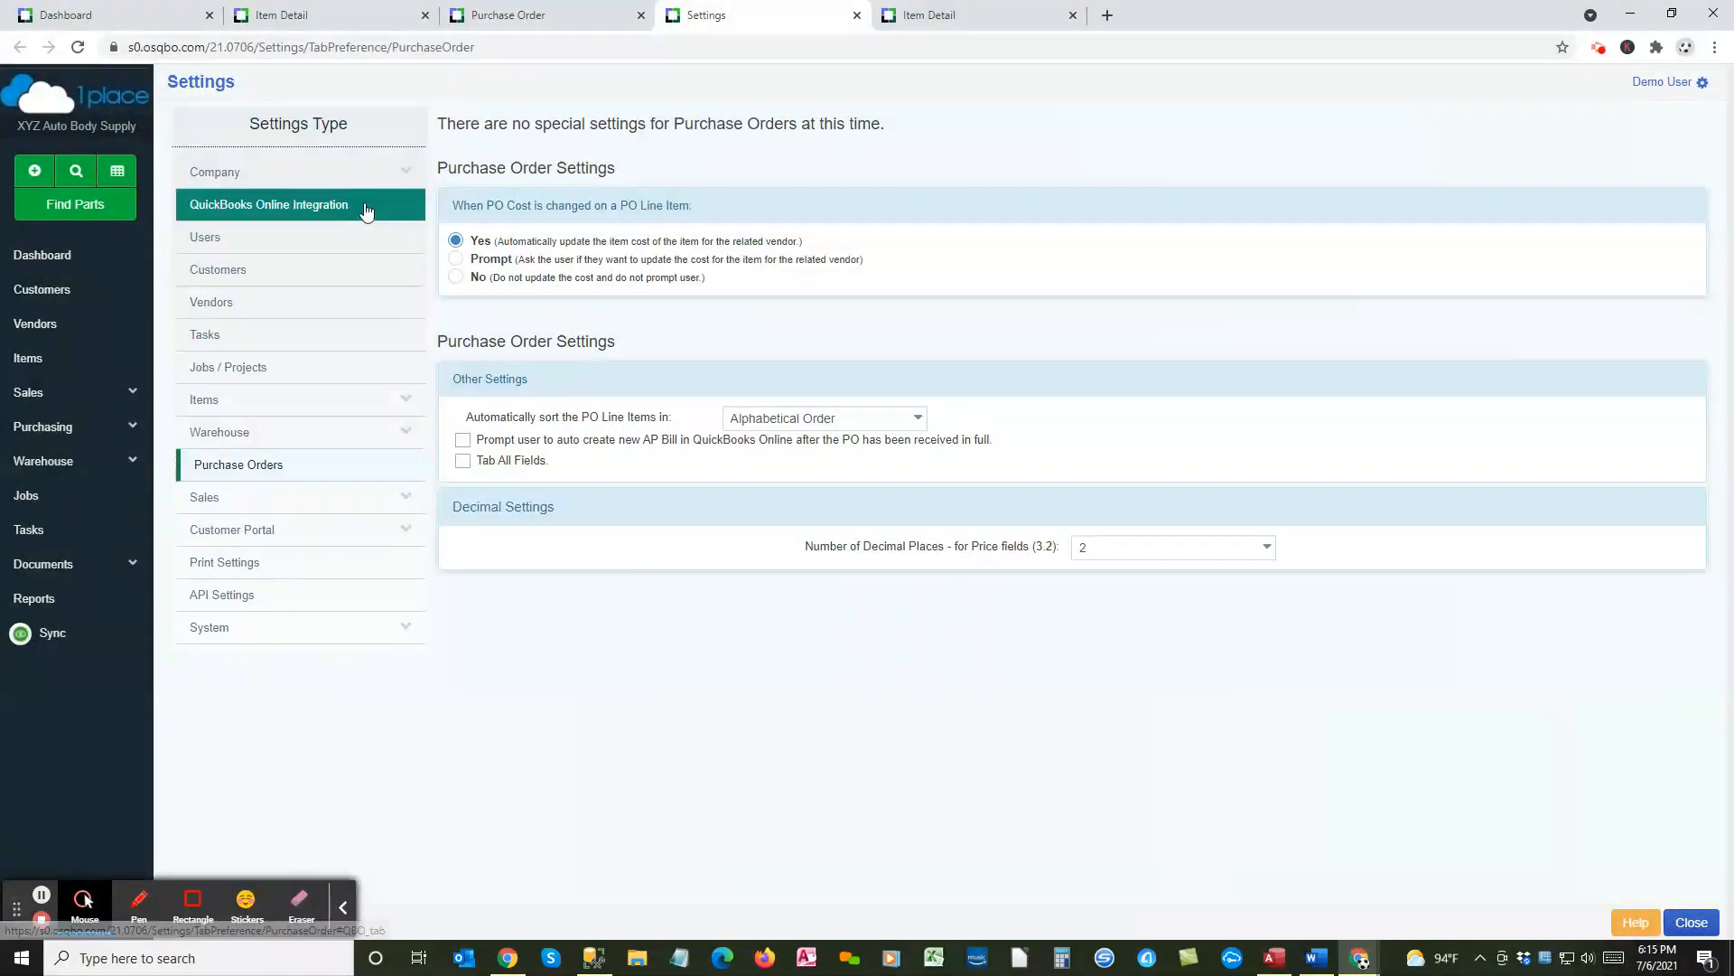
{"action": "left_click", "coordinate": [209, 241]}
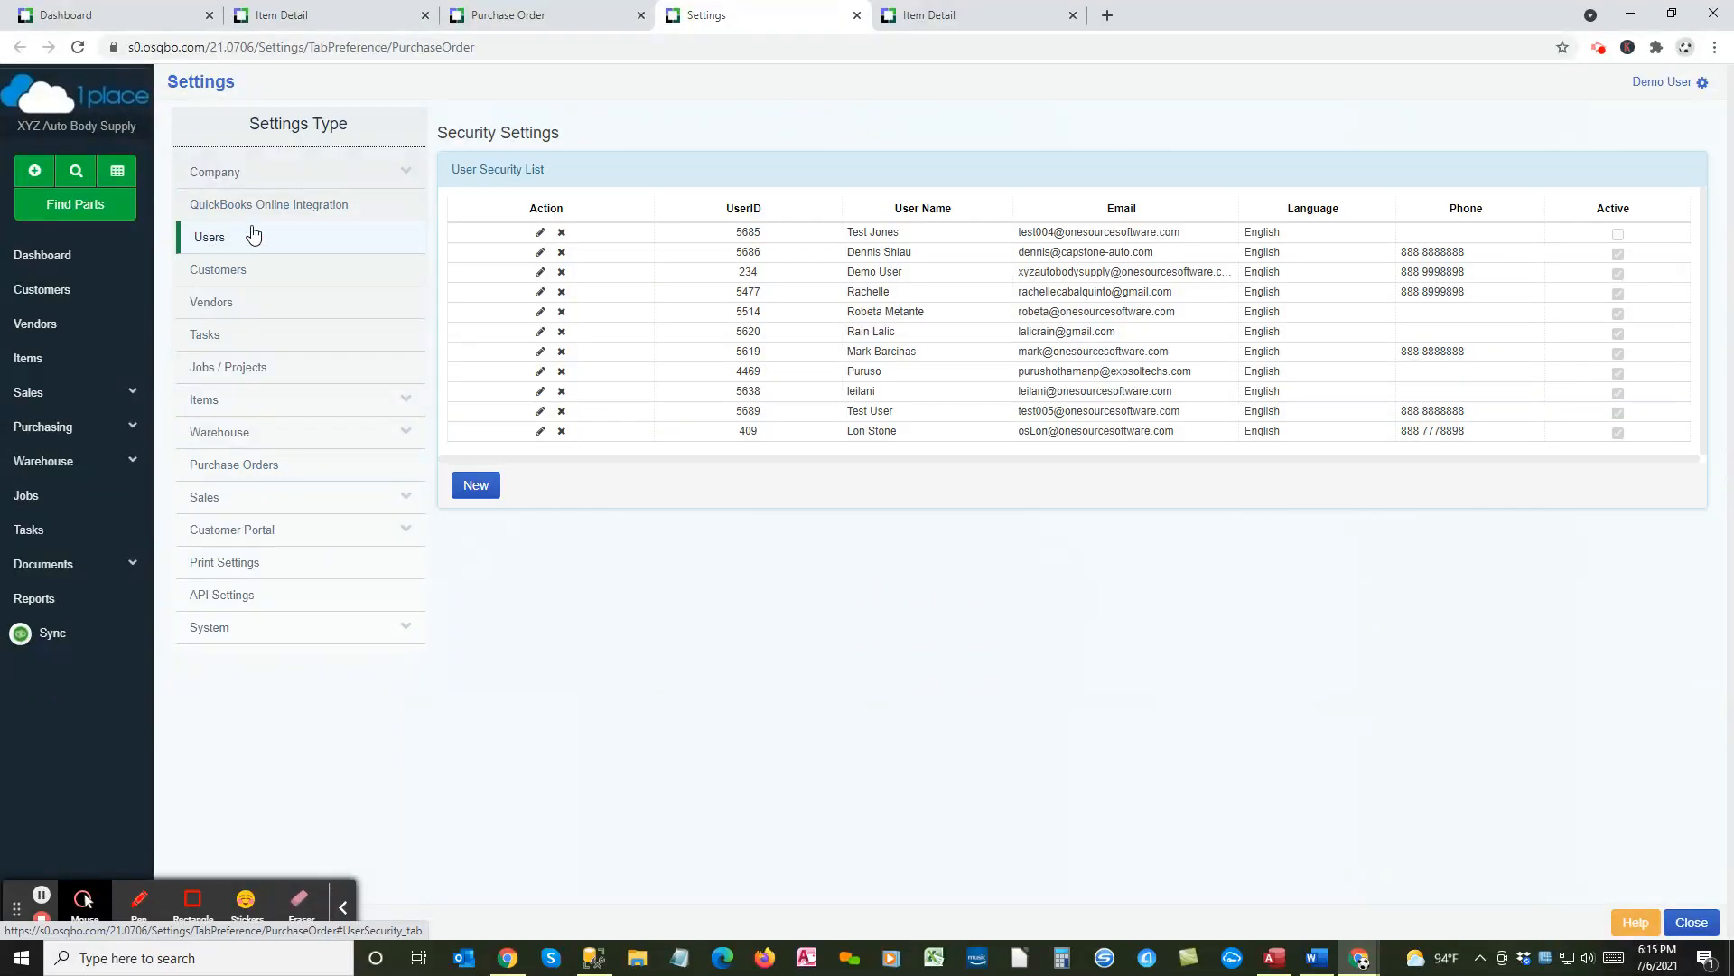
{"action": "left_click", "coordinate": [541, 276]}
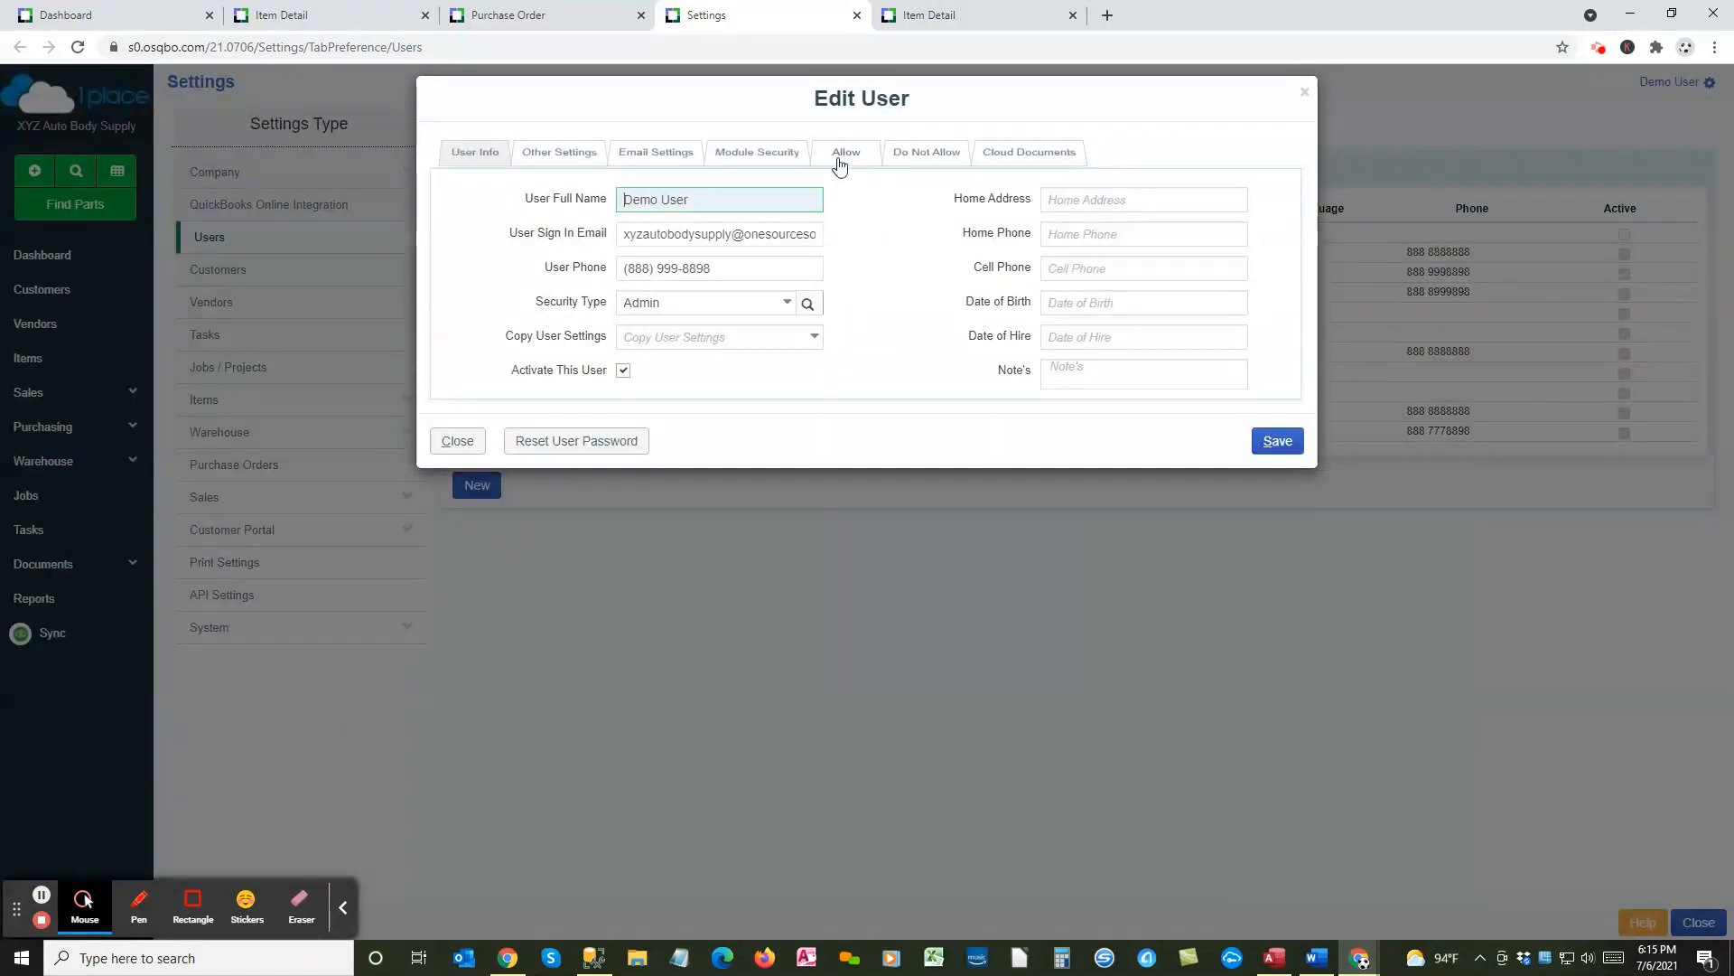
{"action": "left_click", "coordinate": [838, 155]}
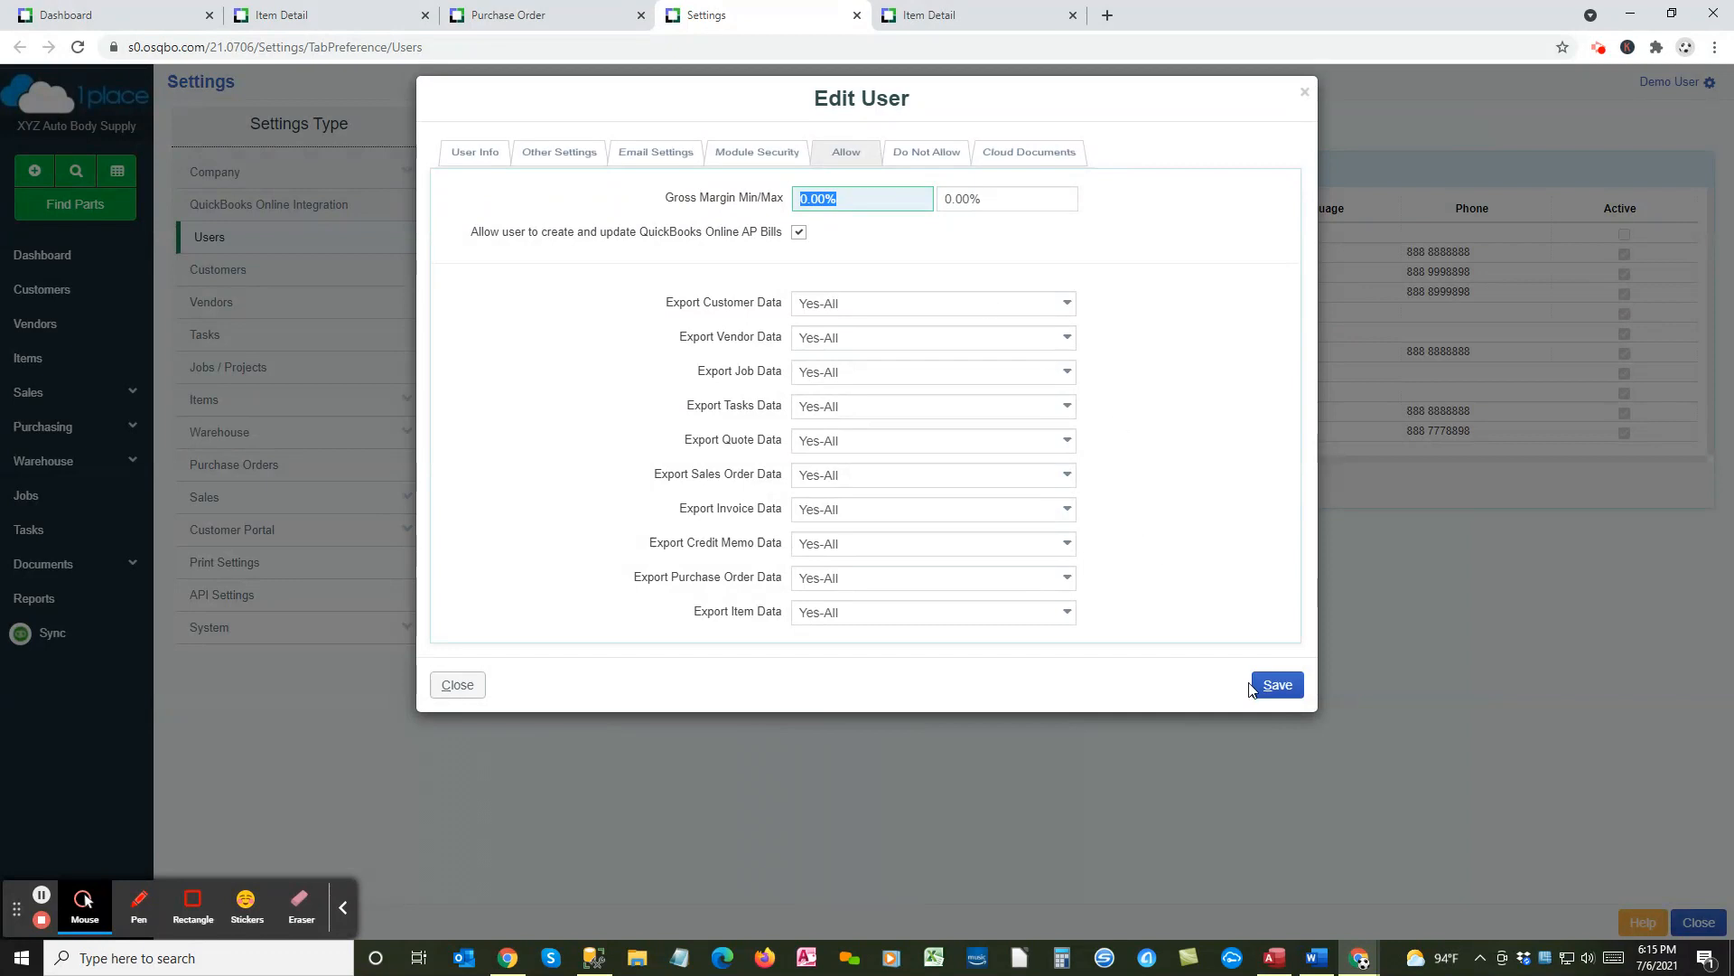
{"action": "left_click", "coordinate": [458, 685]}
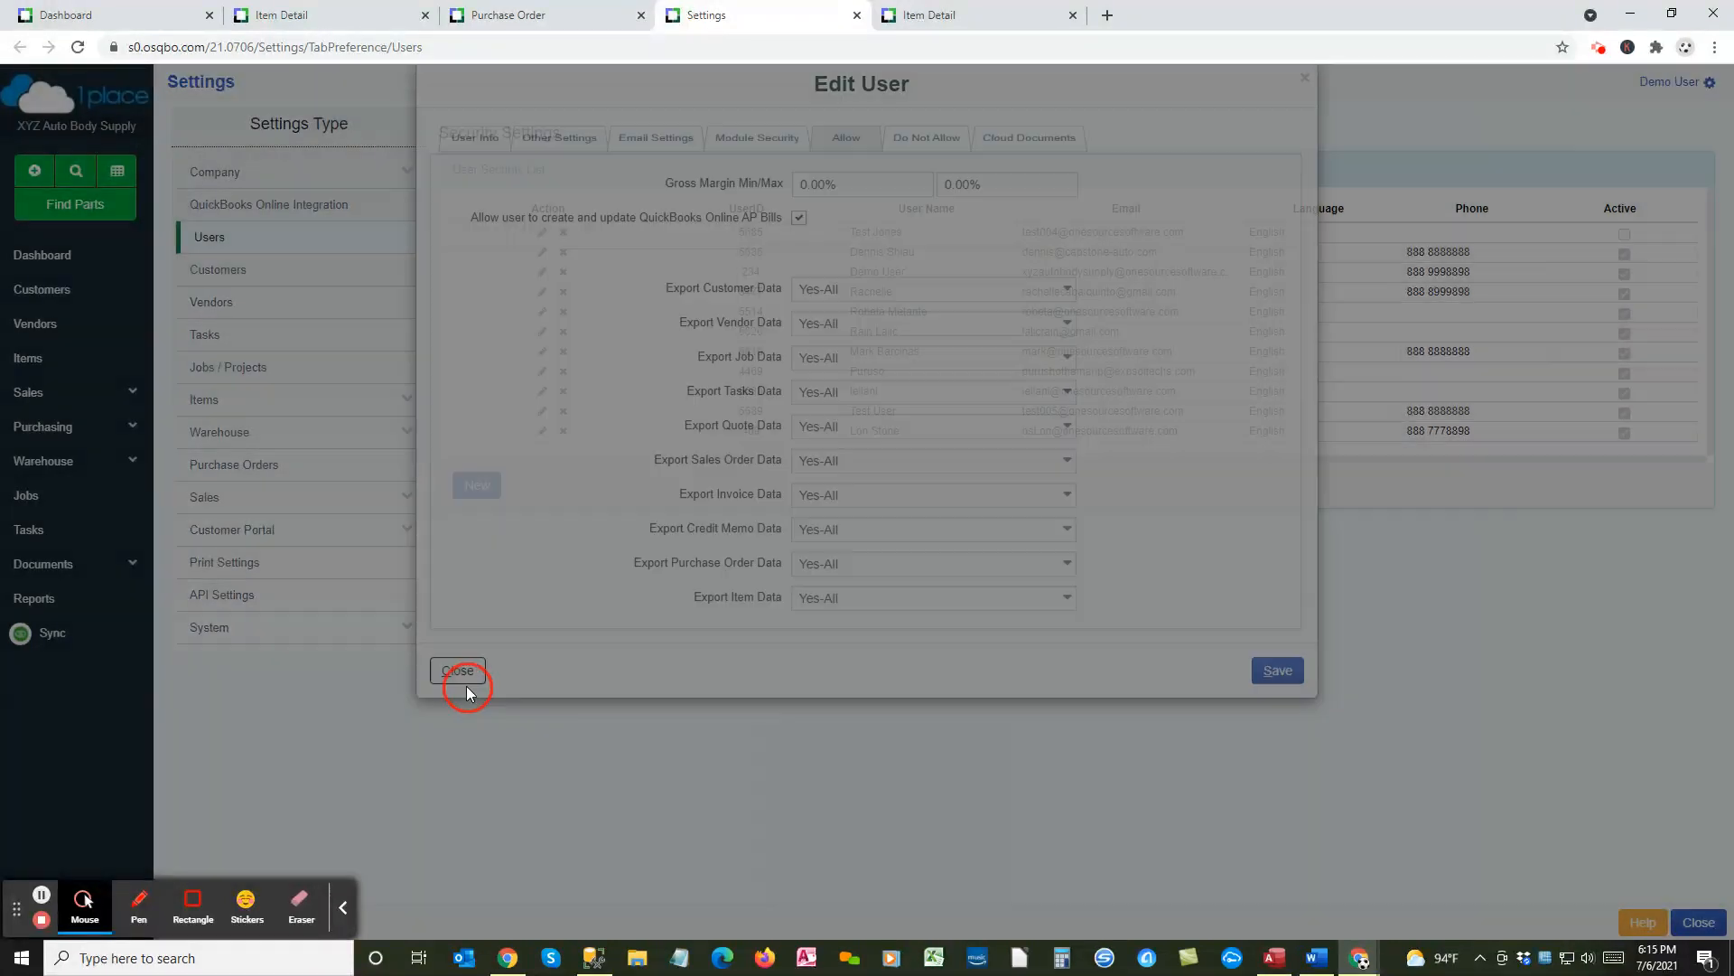
{"action": "left_click", "coordinate": [857, 15]}
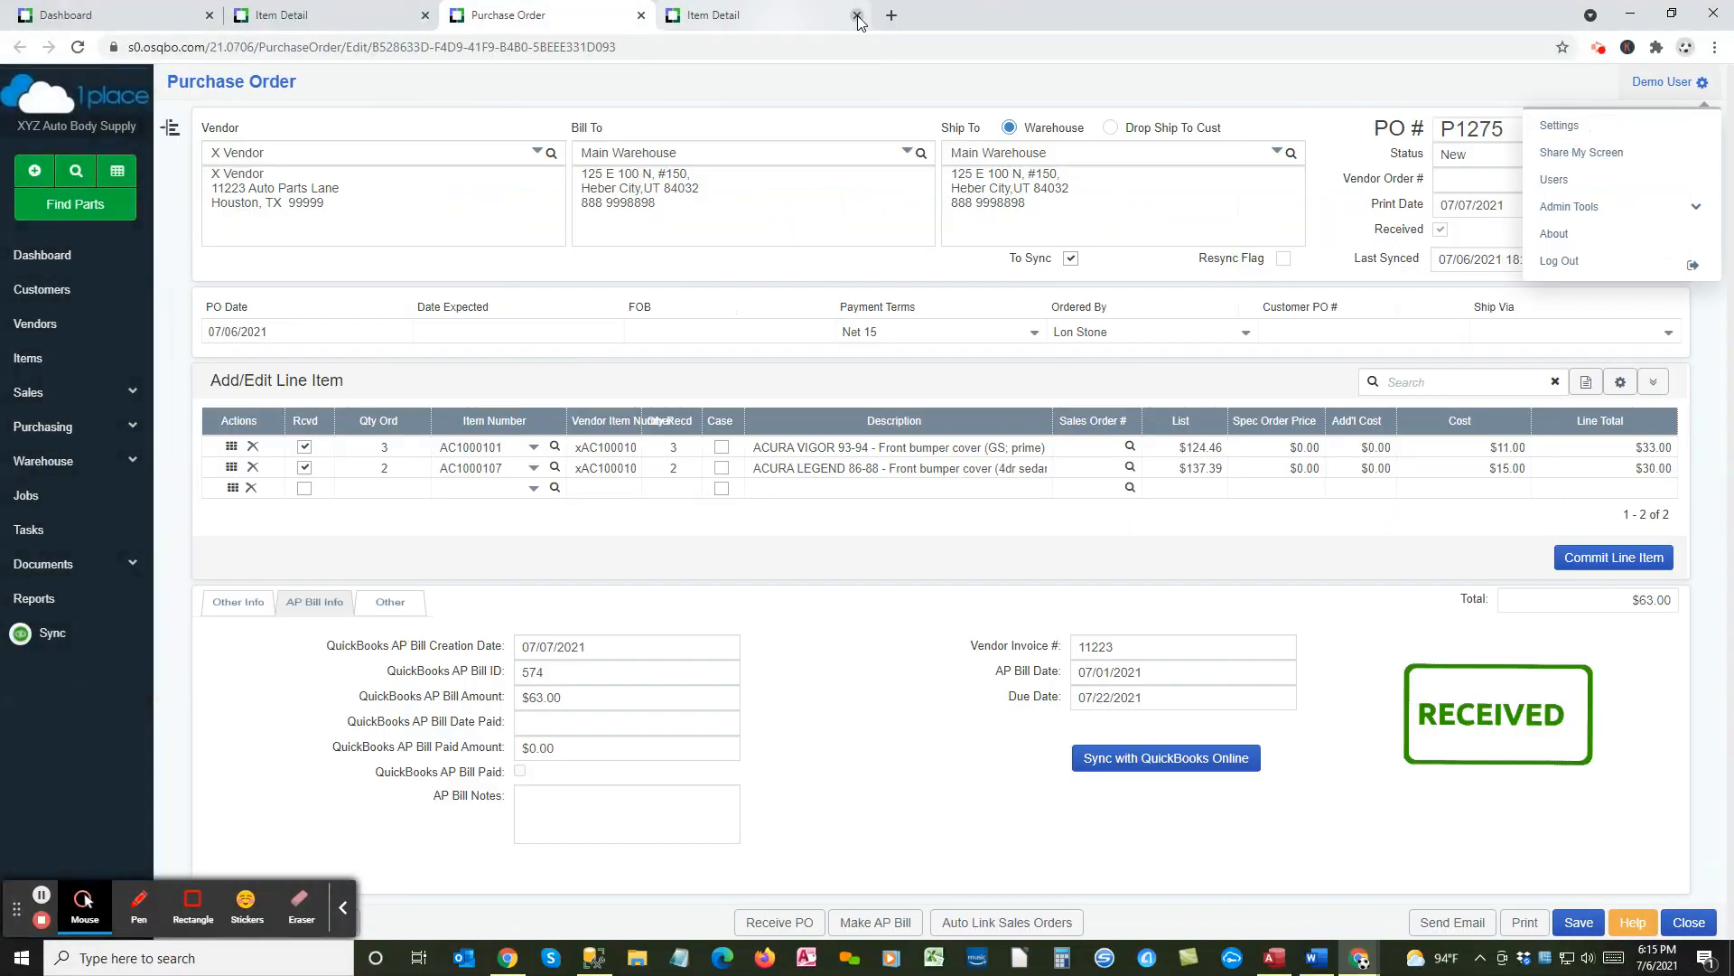
{"action": "left_click", "coordinate": [1361, 191]}
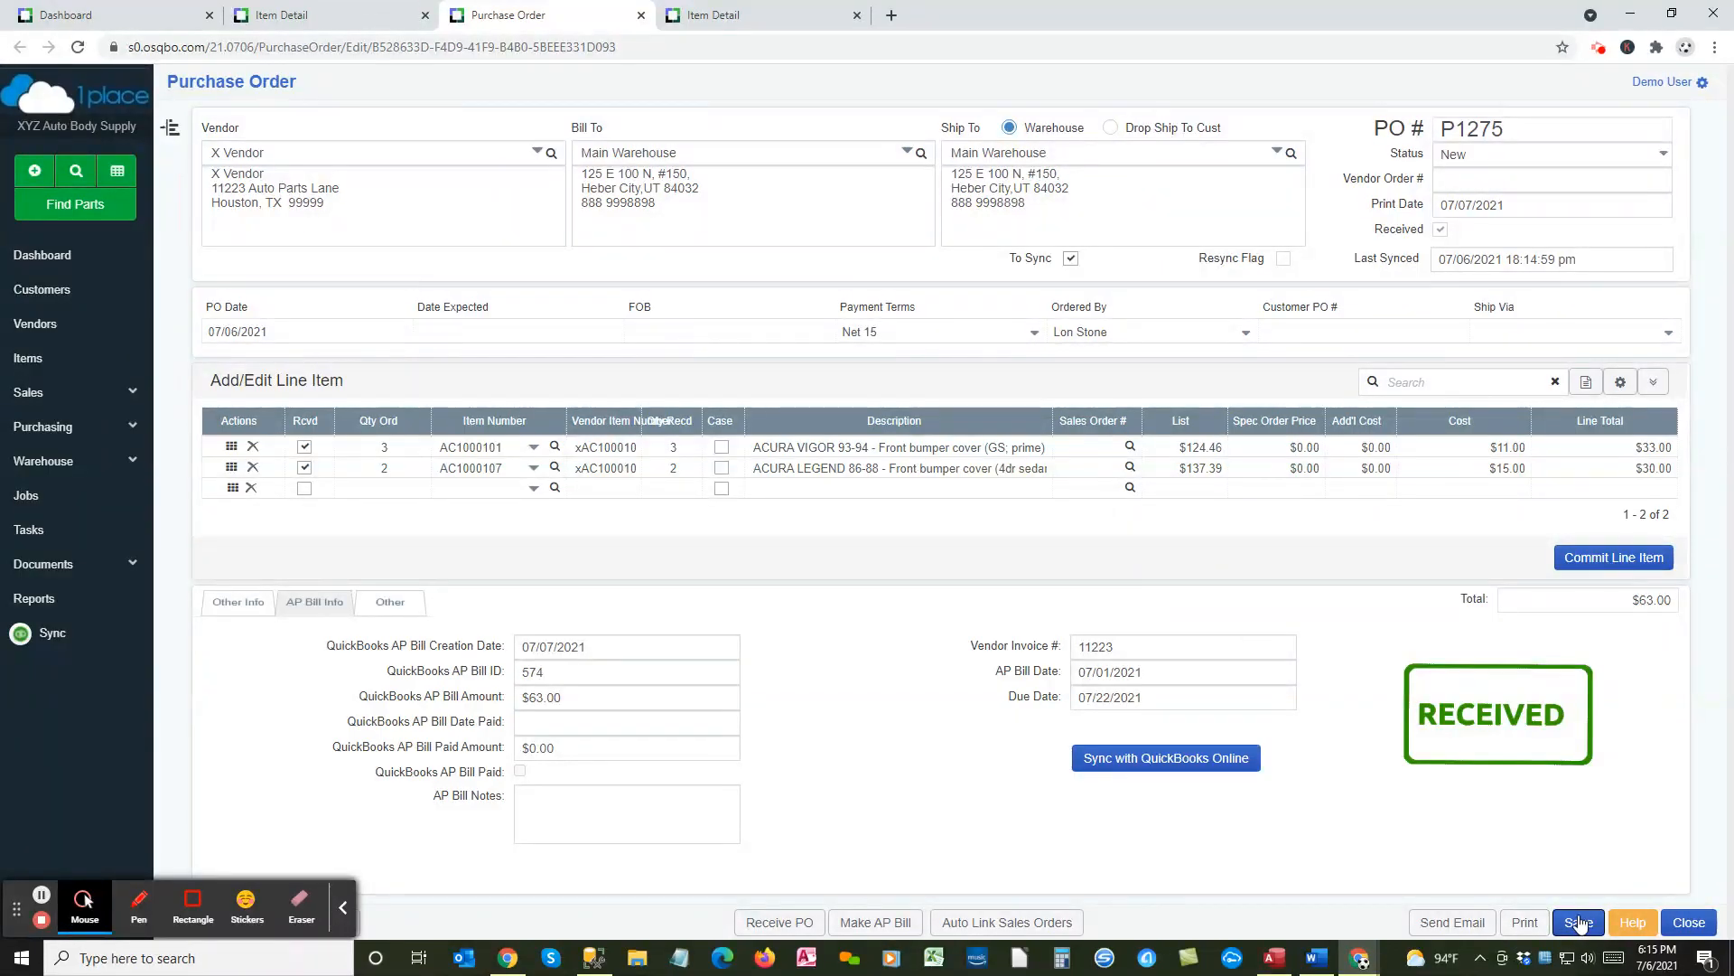
Step: View the purchase order's Other details, search the line items for 107 and for ac1000, and clear the search
{"action": "left_click", "coordinate": [408, 606]}
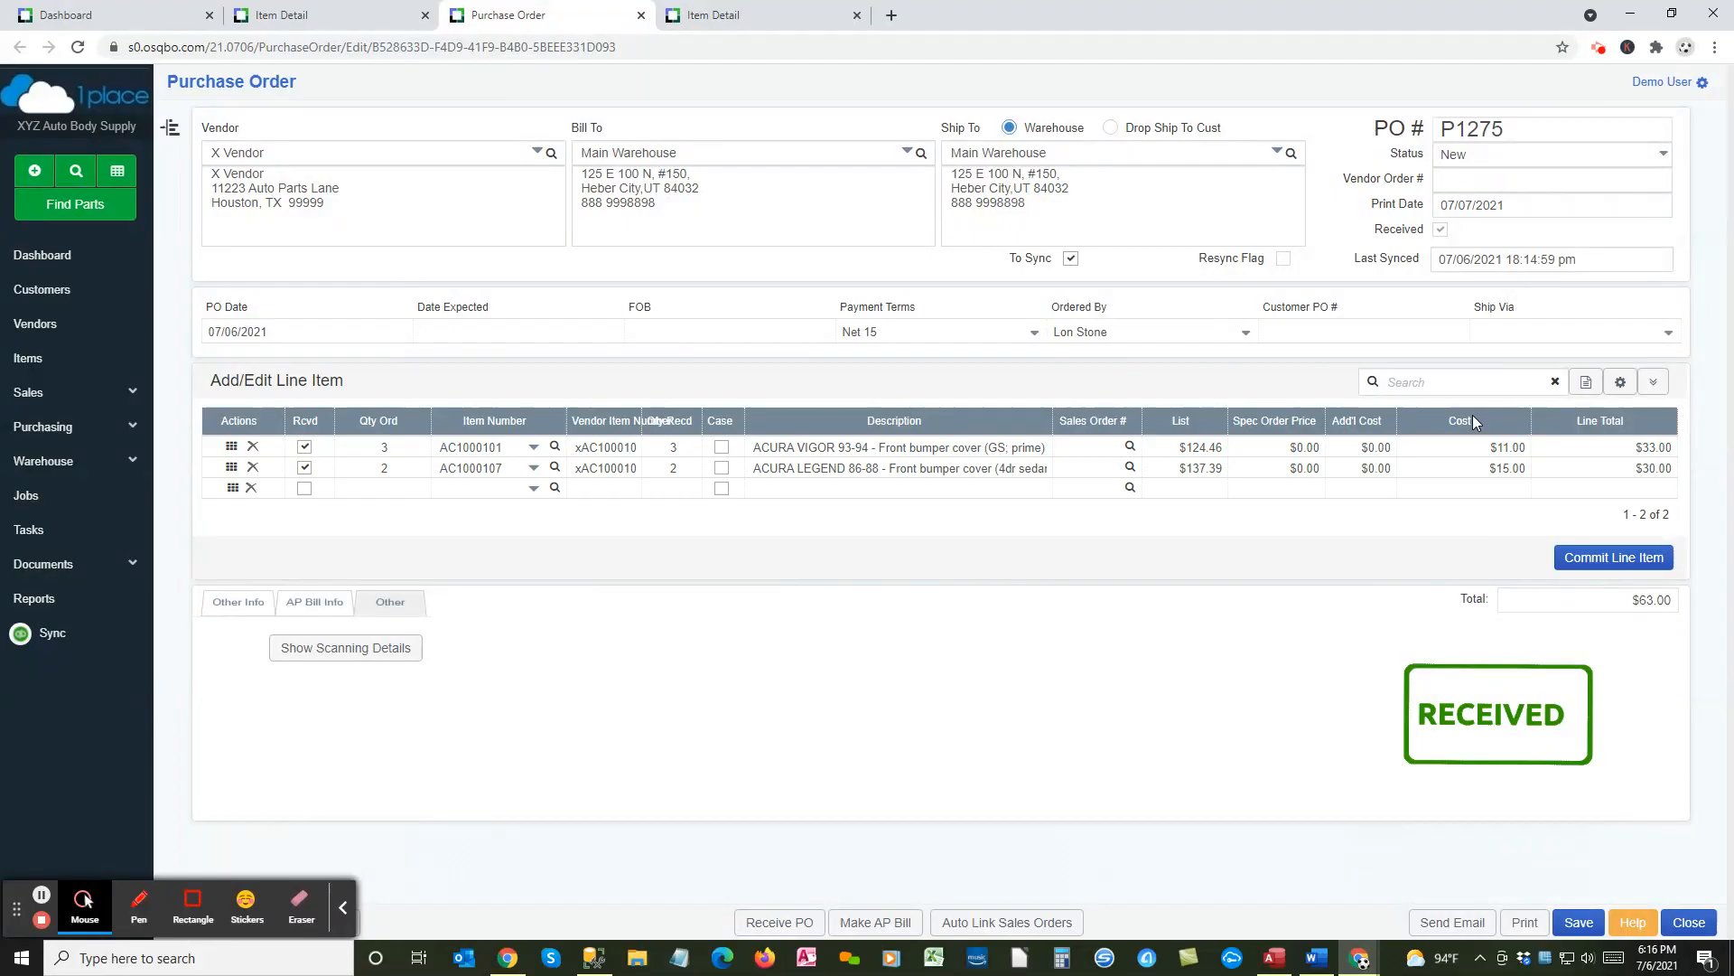
{"action": "left_click", "coordinate": [1445, 383]}
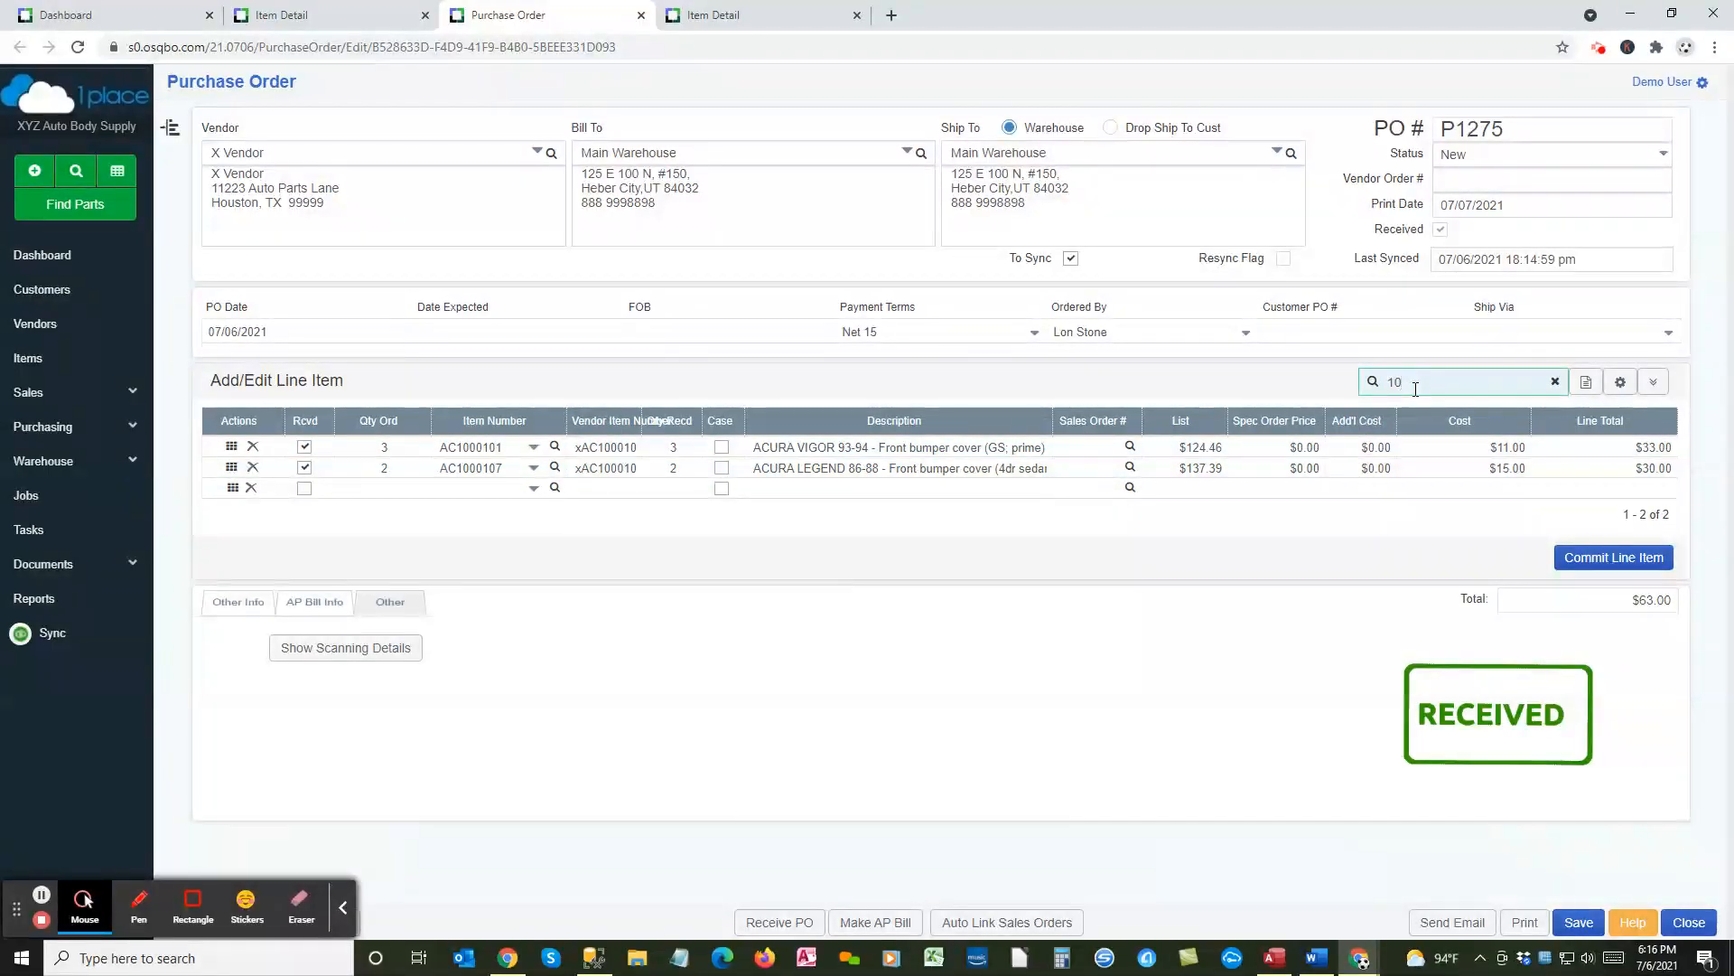
{"action": "key", "text": "Return"}
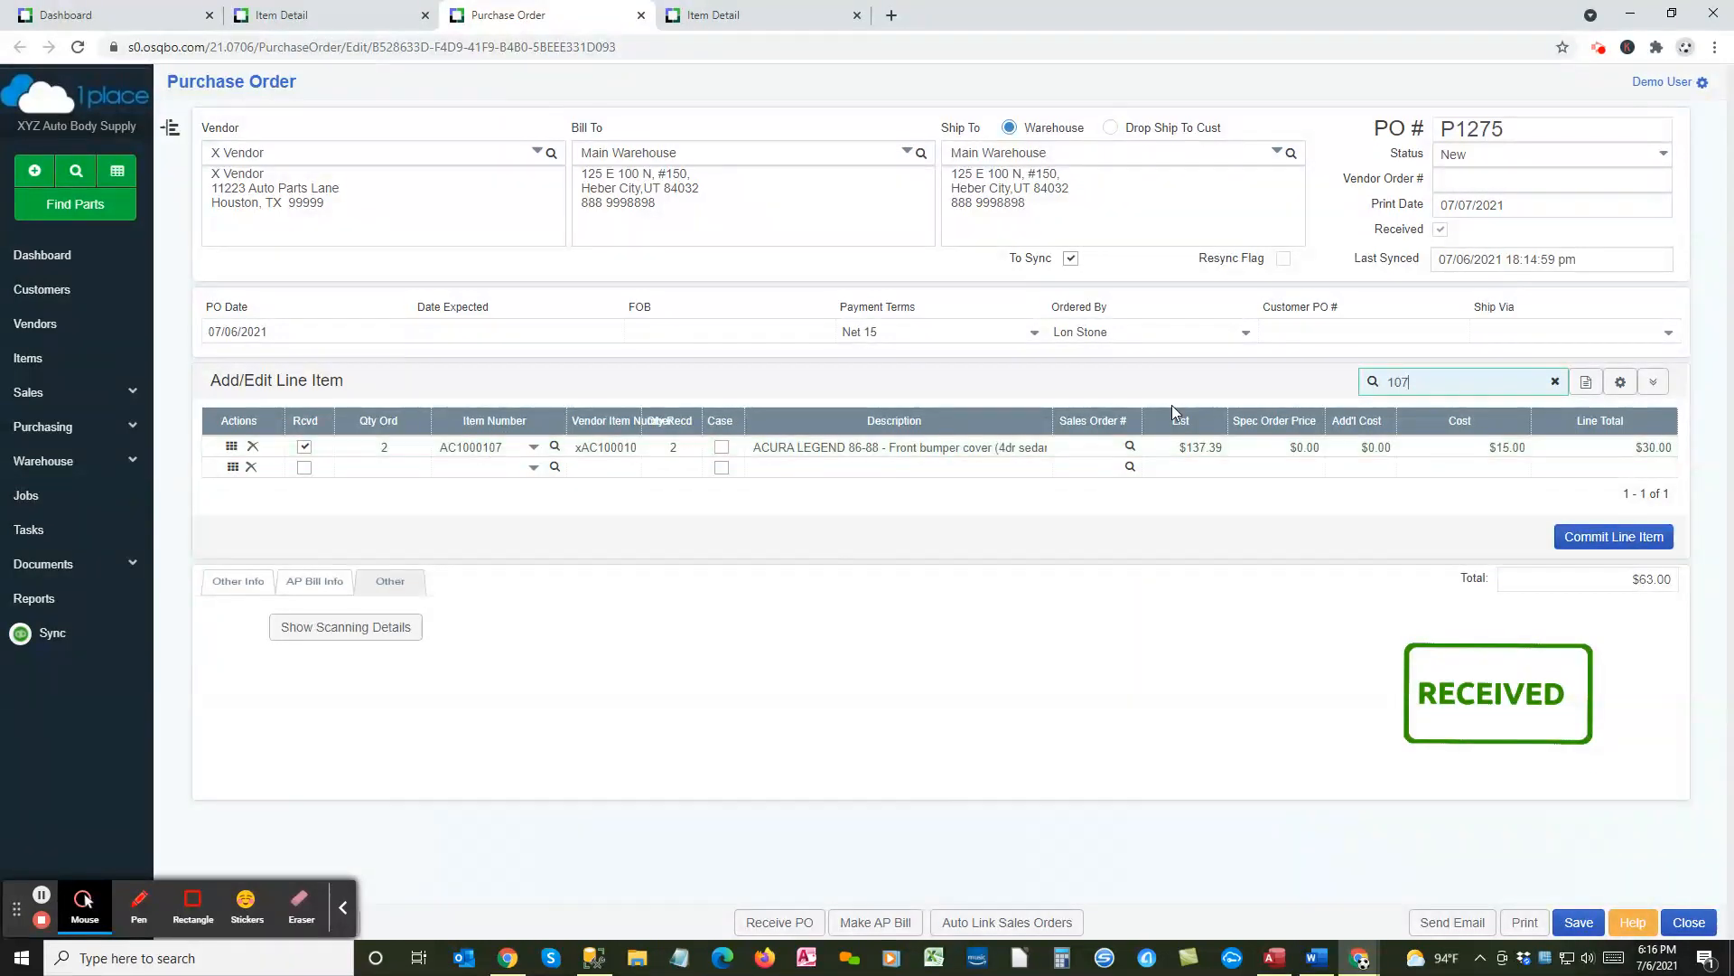
{"action": "left_click", "coordinate": [1554, 382]}
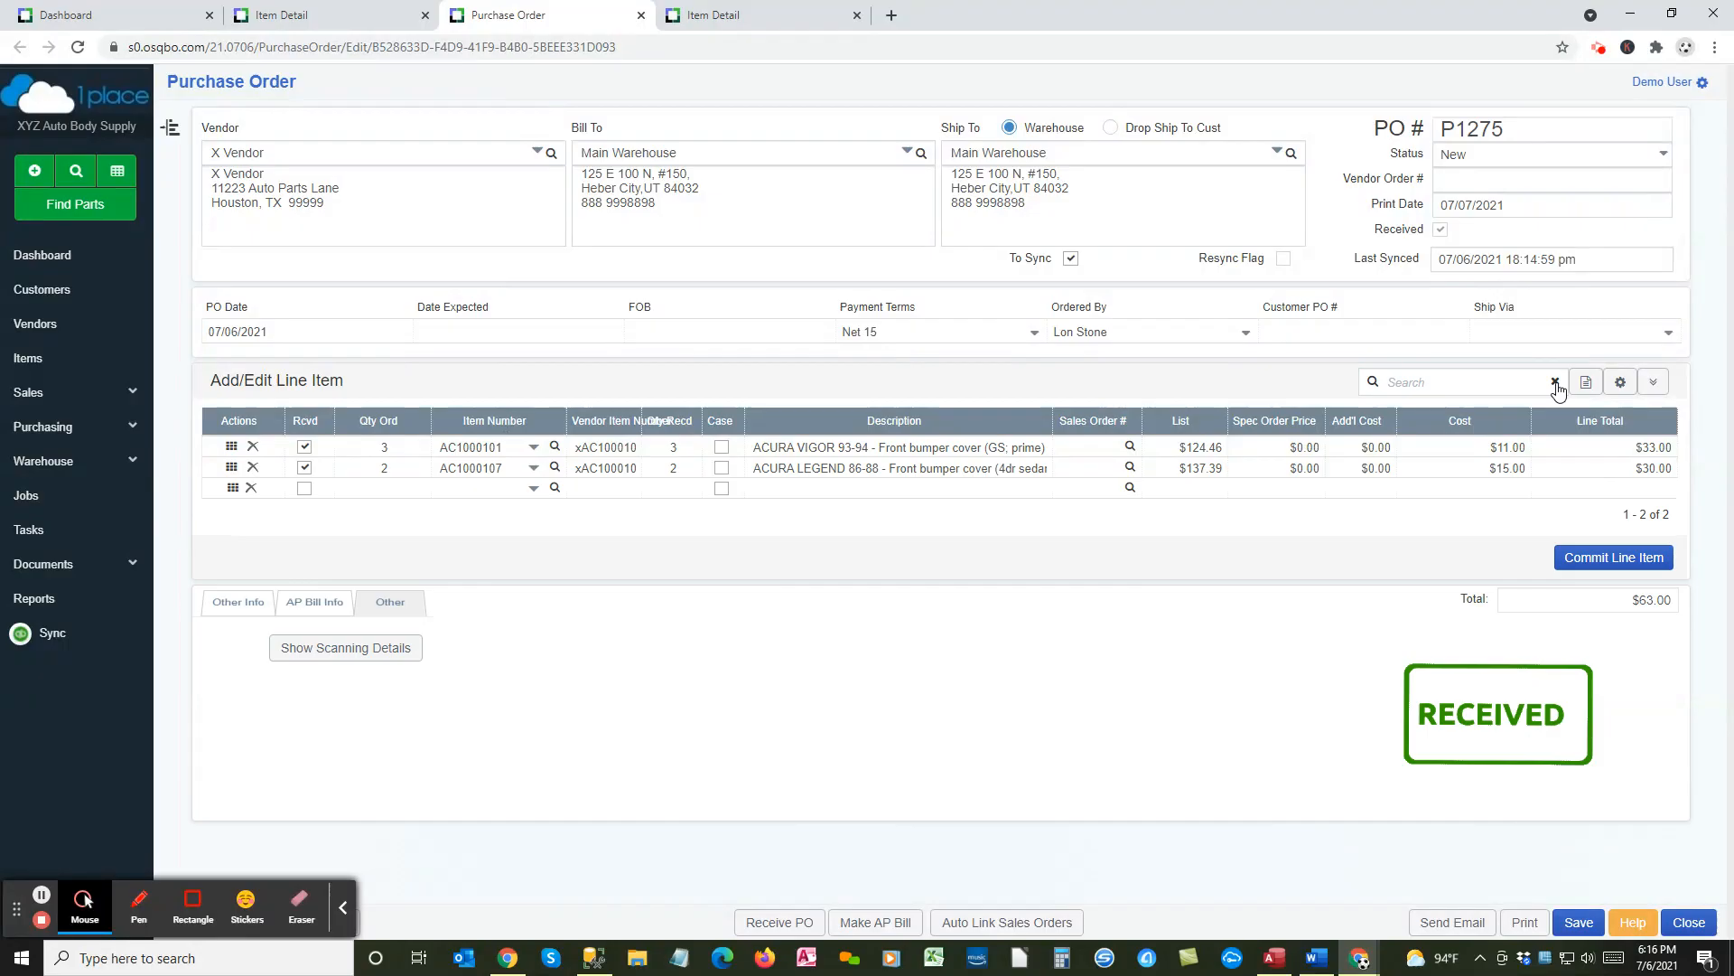
{"action": "left_click", "coordinate": [1463, 385]}
{"action": "type", "text": "ac1000"}
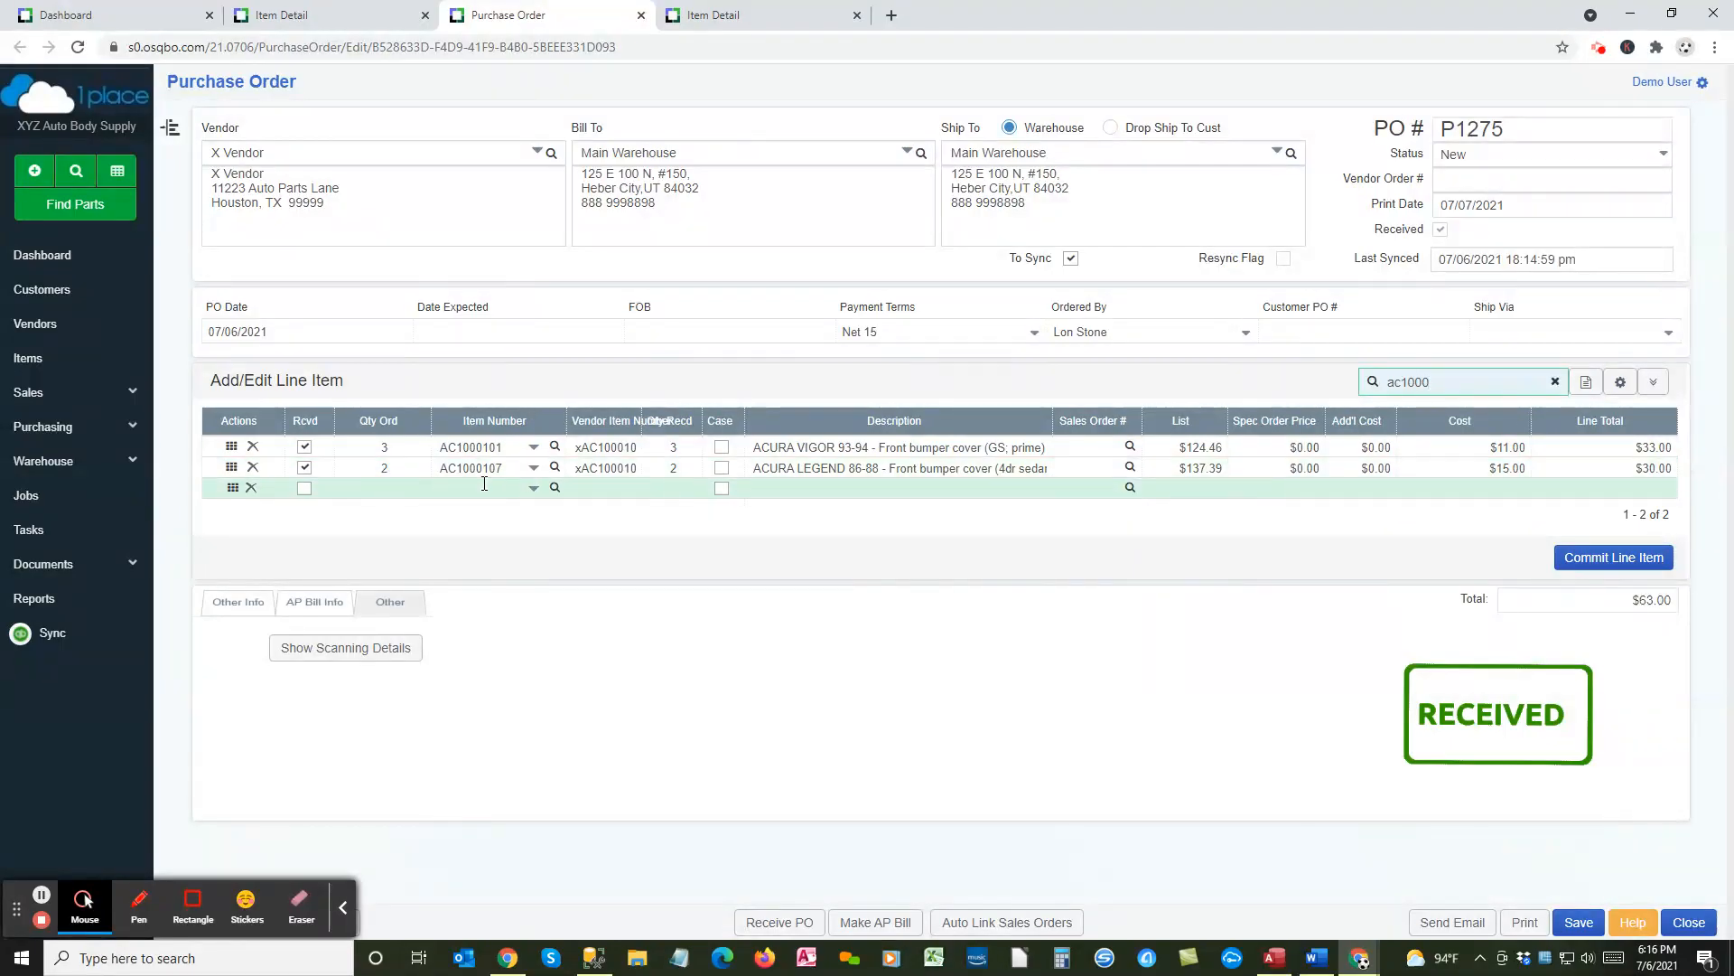
{"action": "left_click", "coordinate": [1556, 386]}
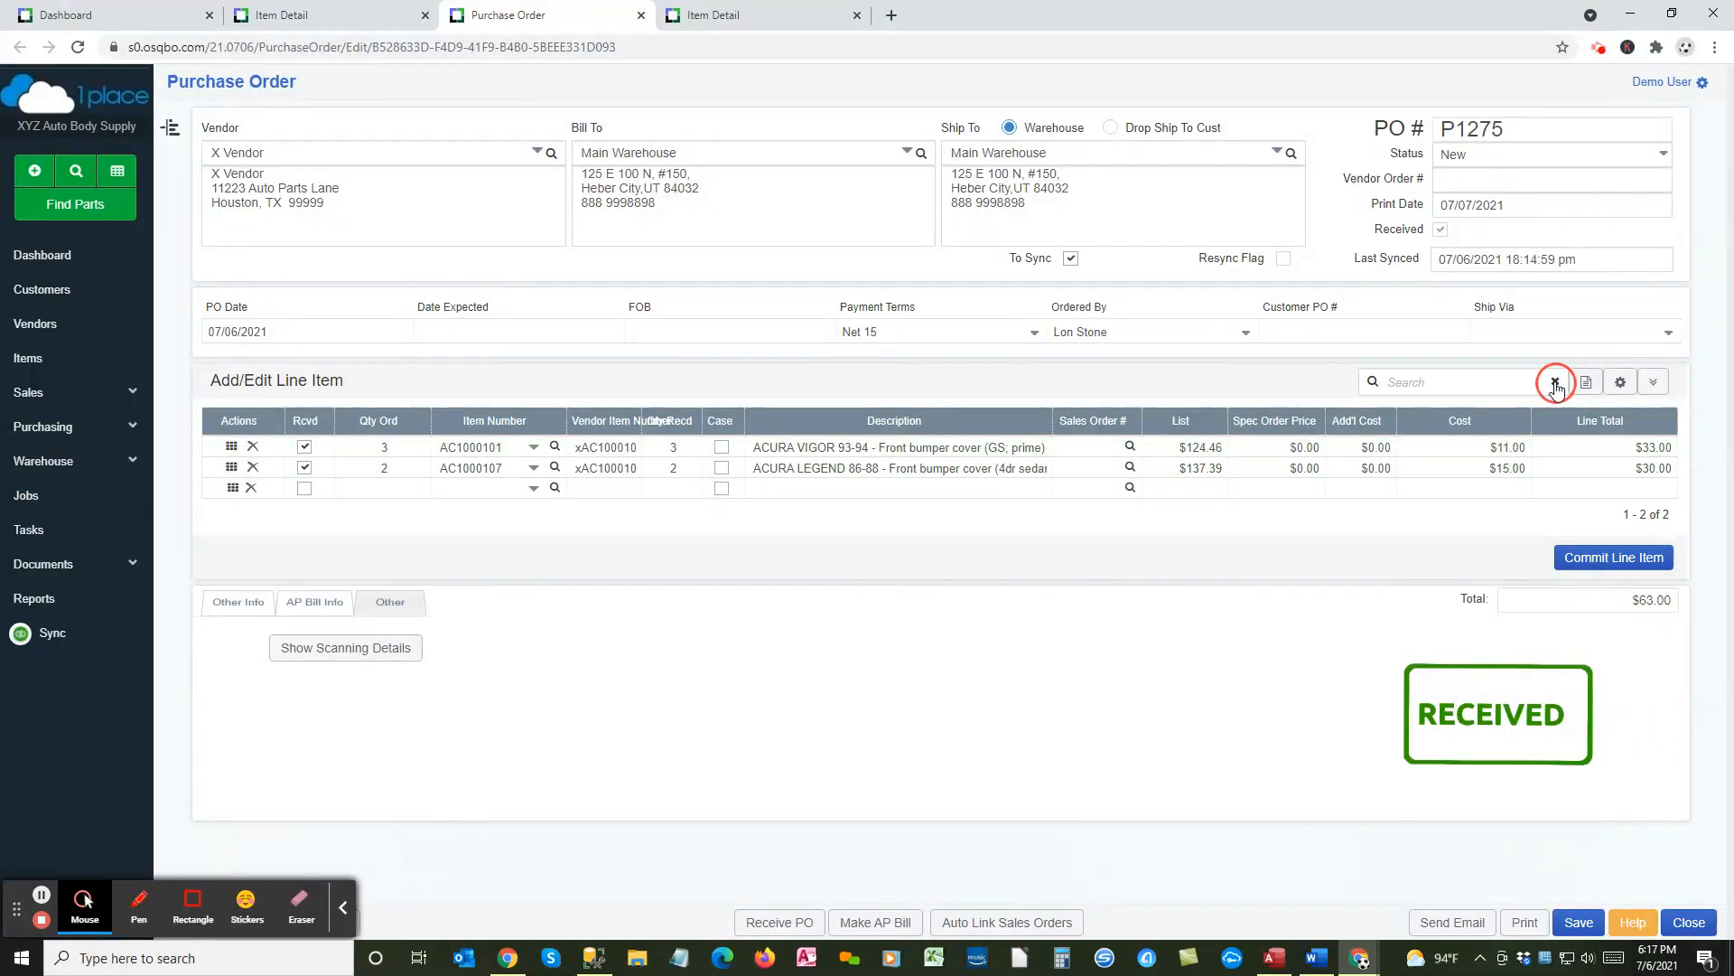
Step: Review the audit log of the line items and the column filter options, closing both
{"action": "left_click", "coordinate": [1581, 387]}
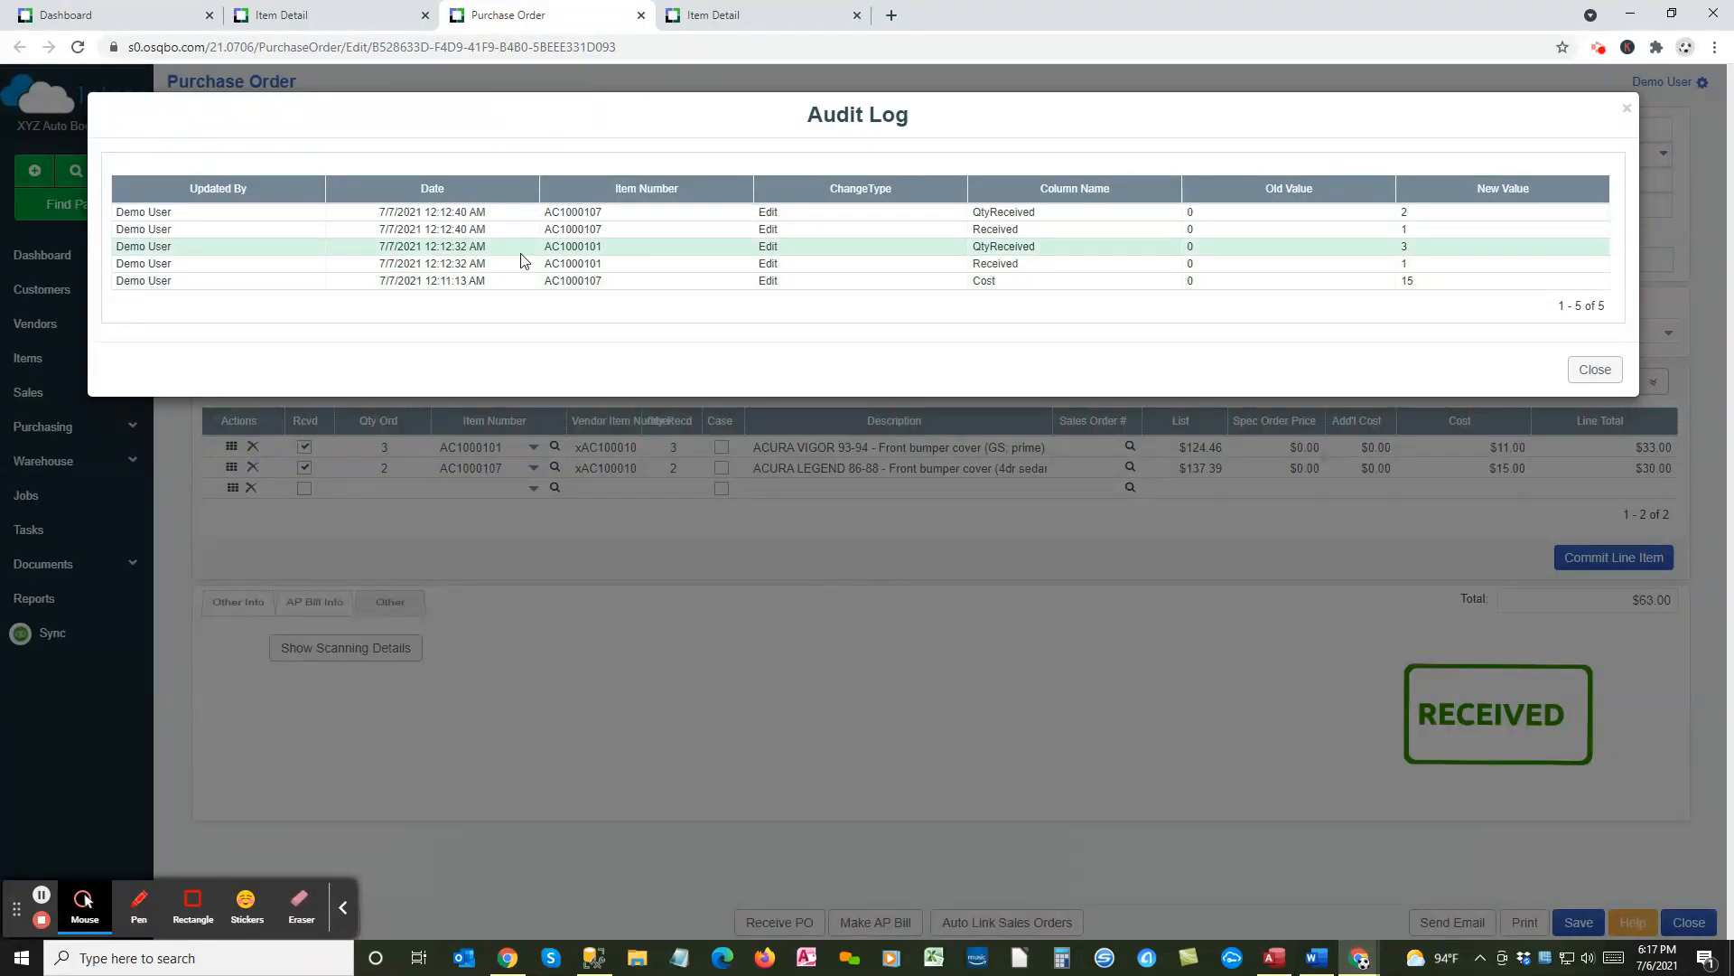
{"action": "left_click", "coordinate": [1595, 370]}
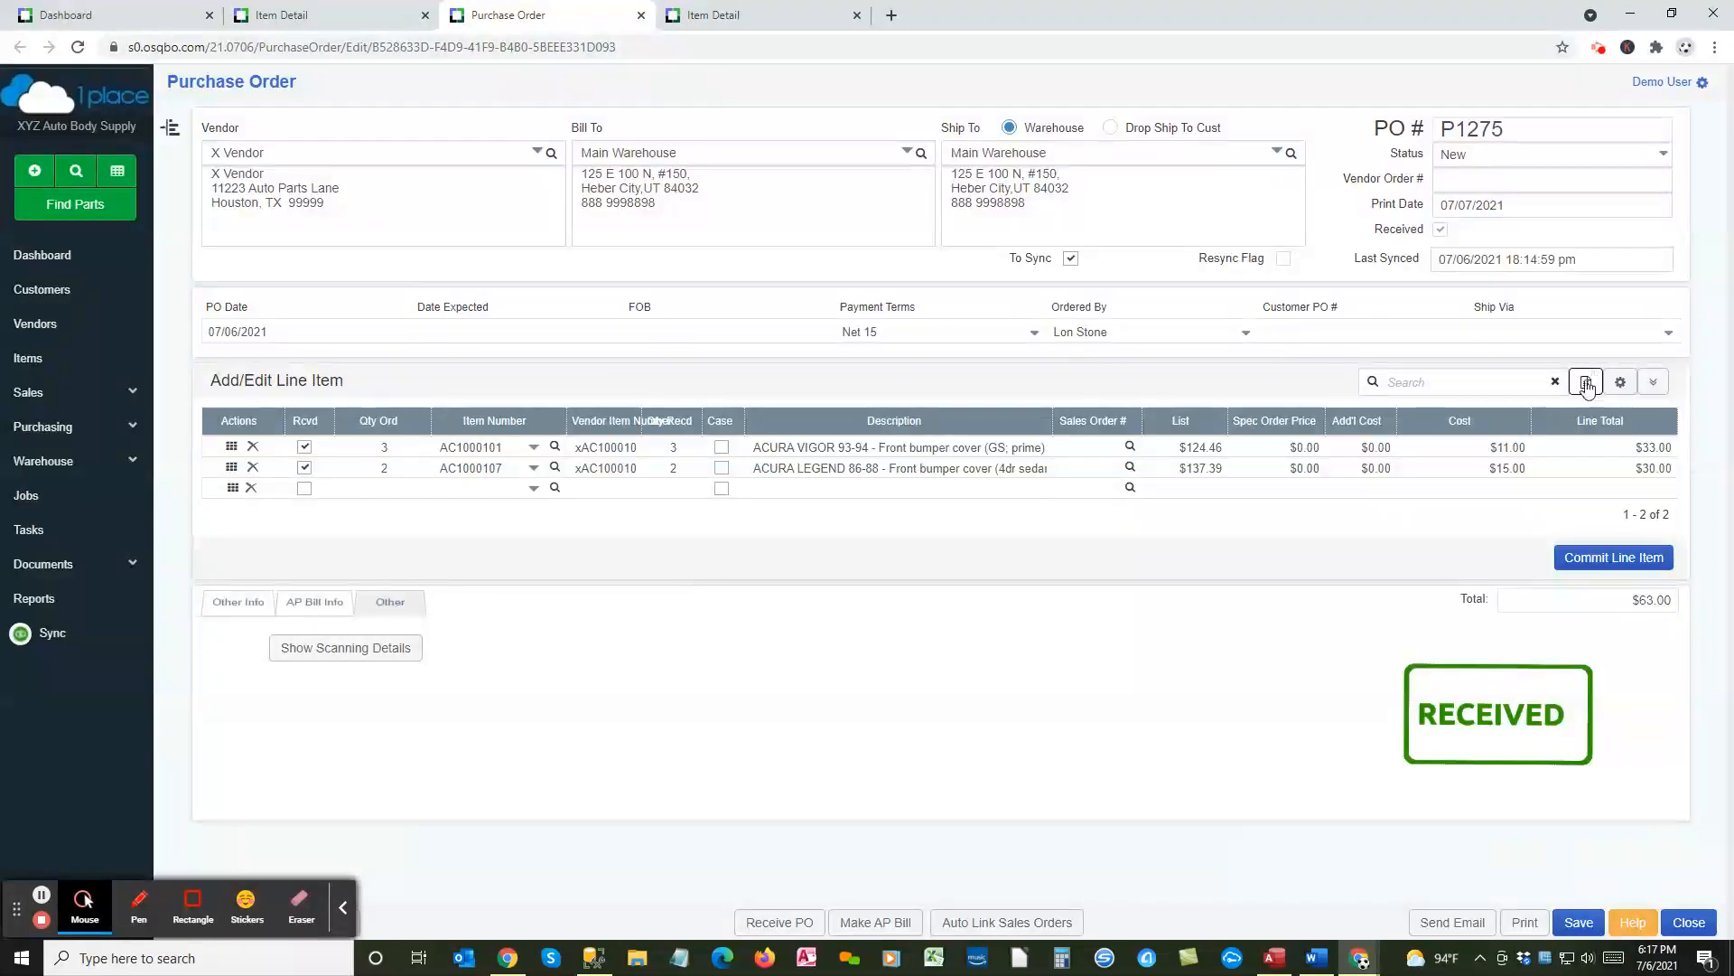
{"action": "left_click", "coordinate": [1623, 387]}
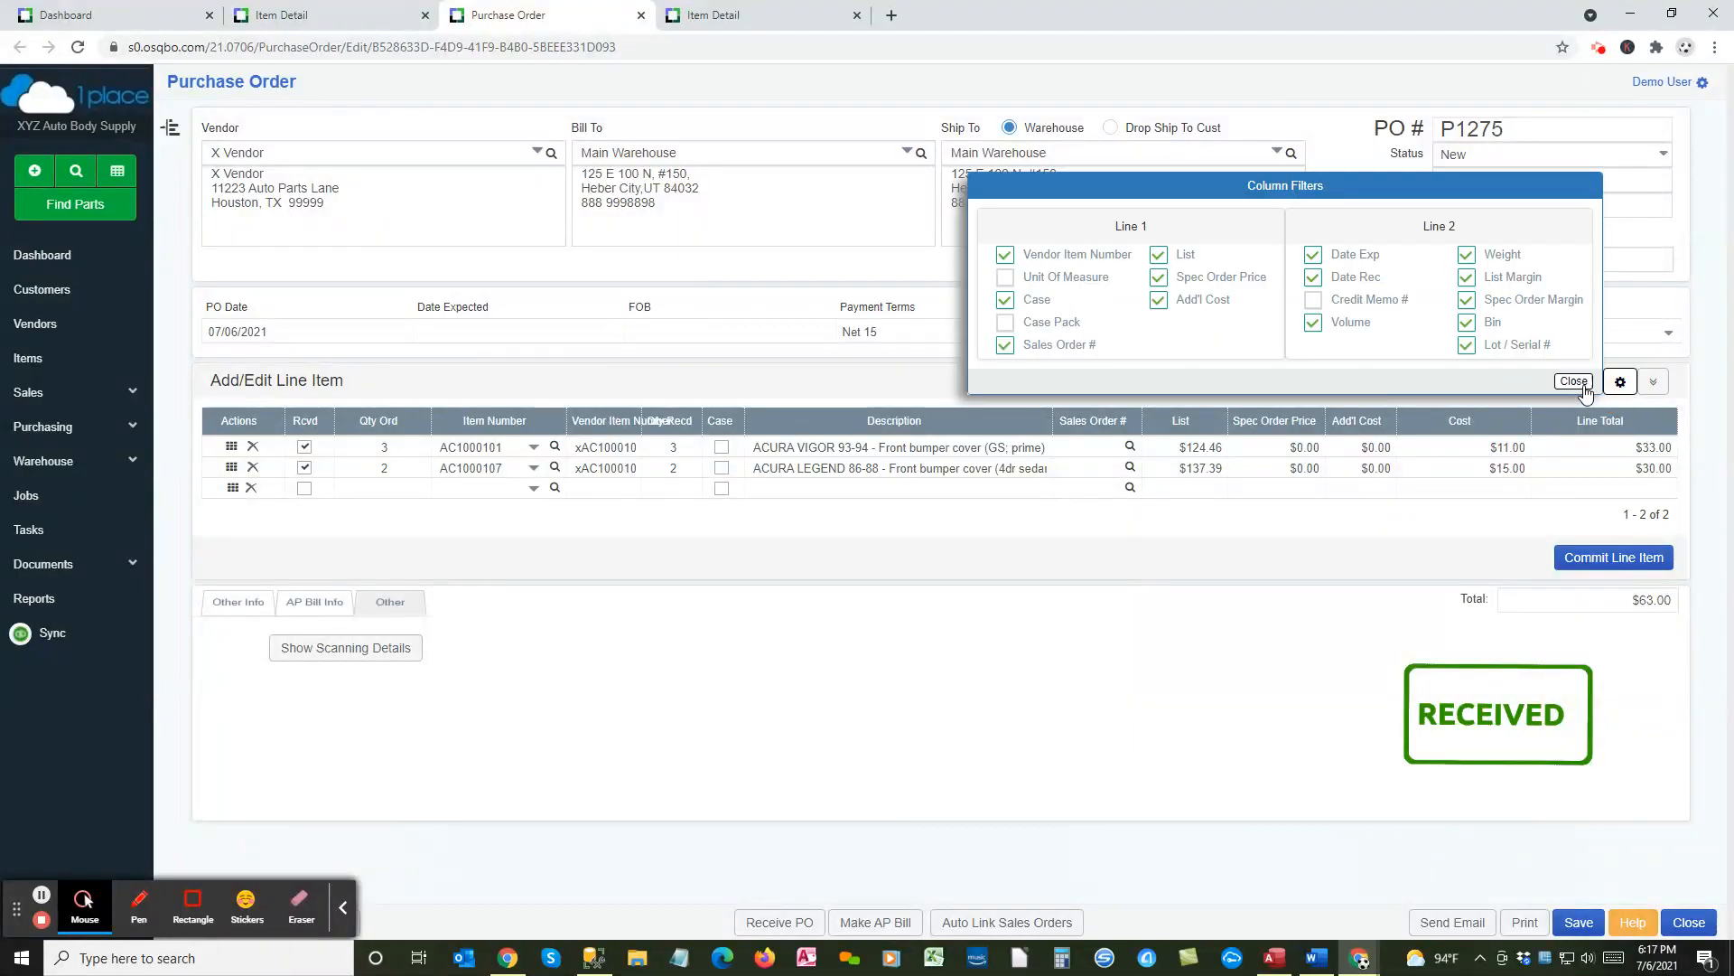
{"action": "left_click", "coordinate": [1580, 386]}
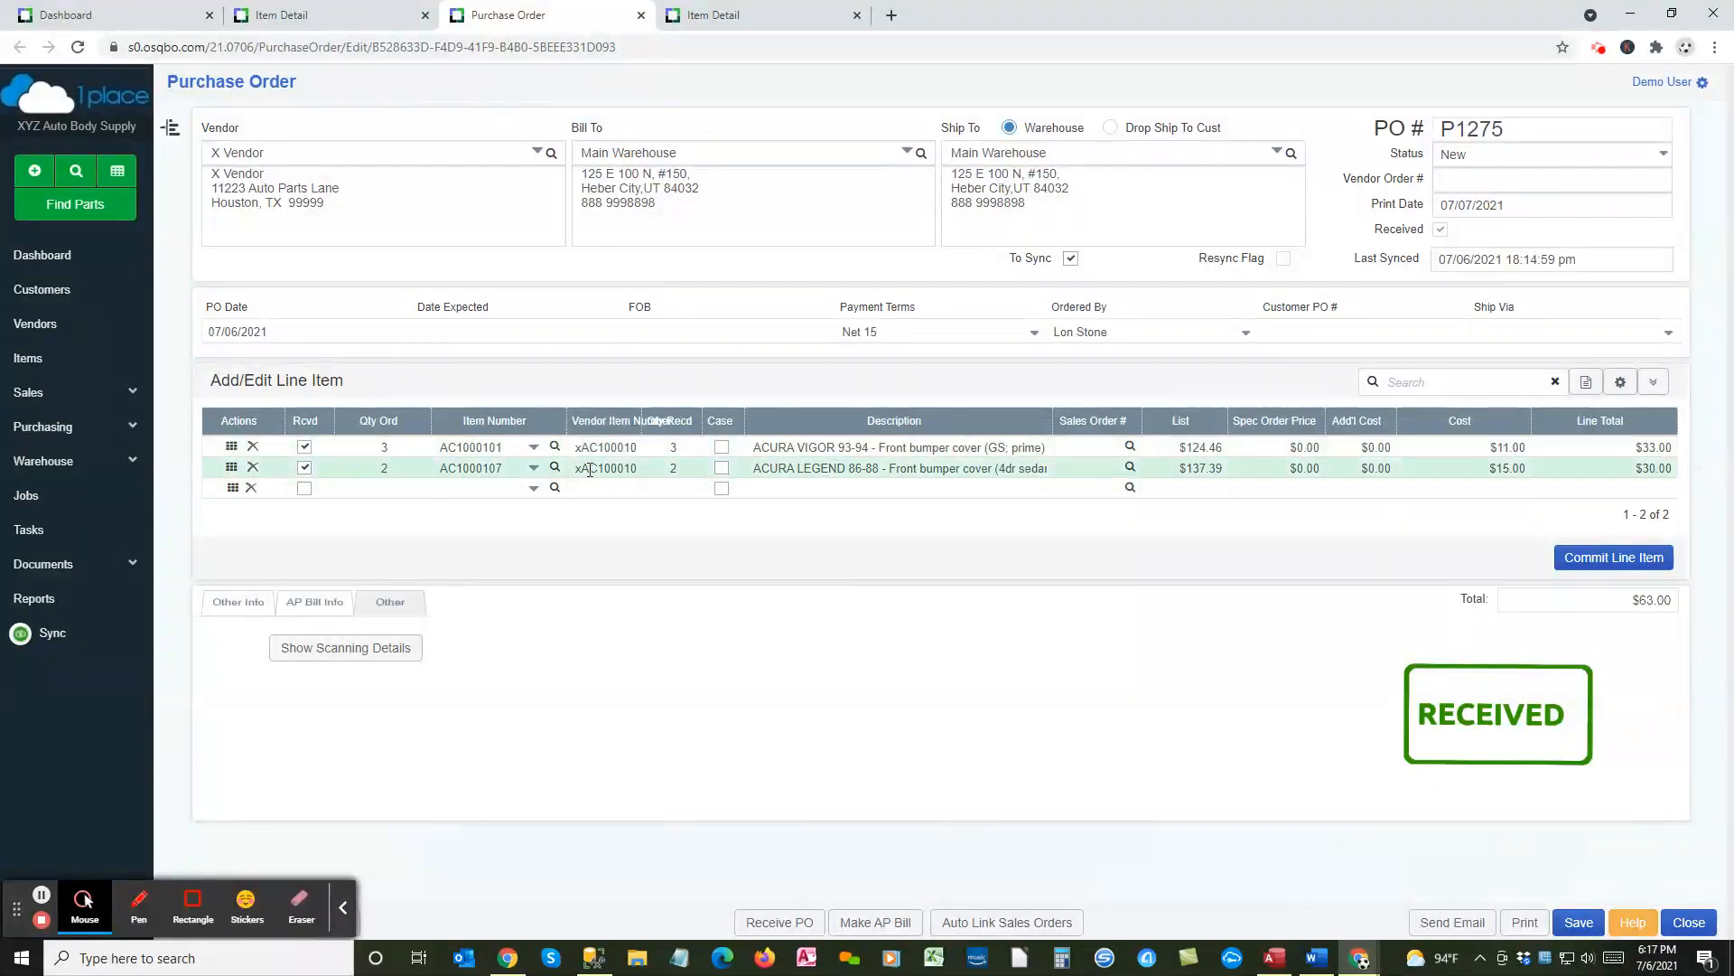
Step: Expand the line items' second detail row, review the column filters and the Lot / Serial # field, and collapse the row again
{"action": "left_click", "coordinate": [1652, 386]}
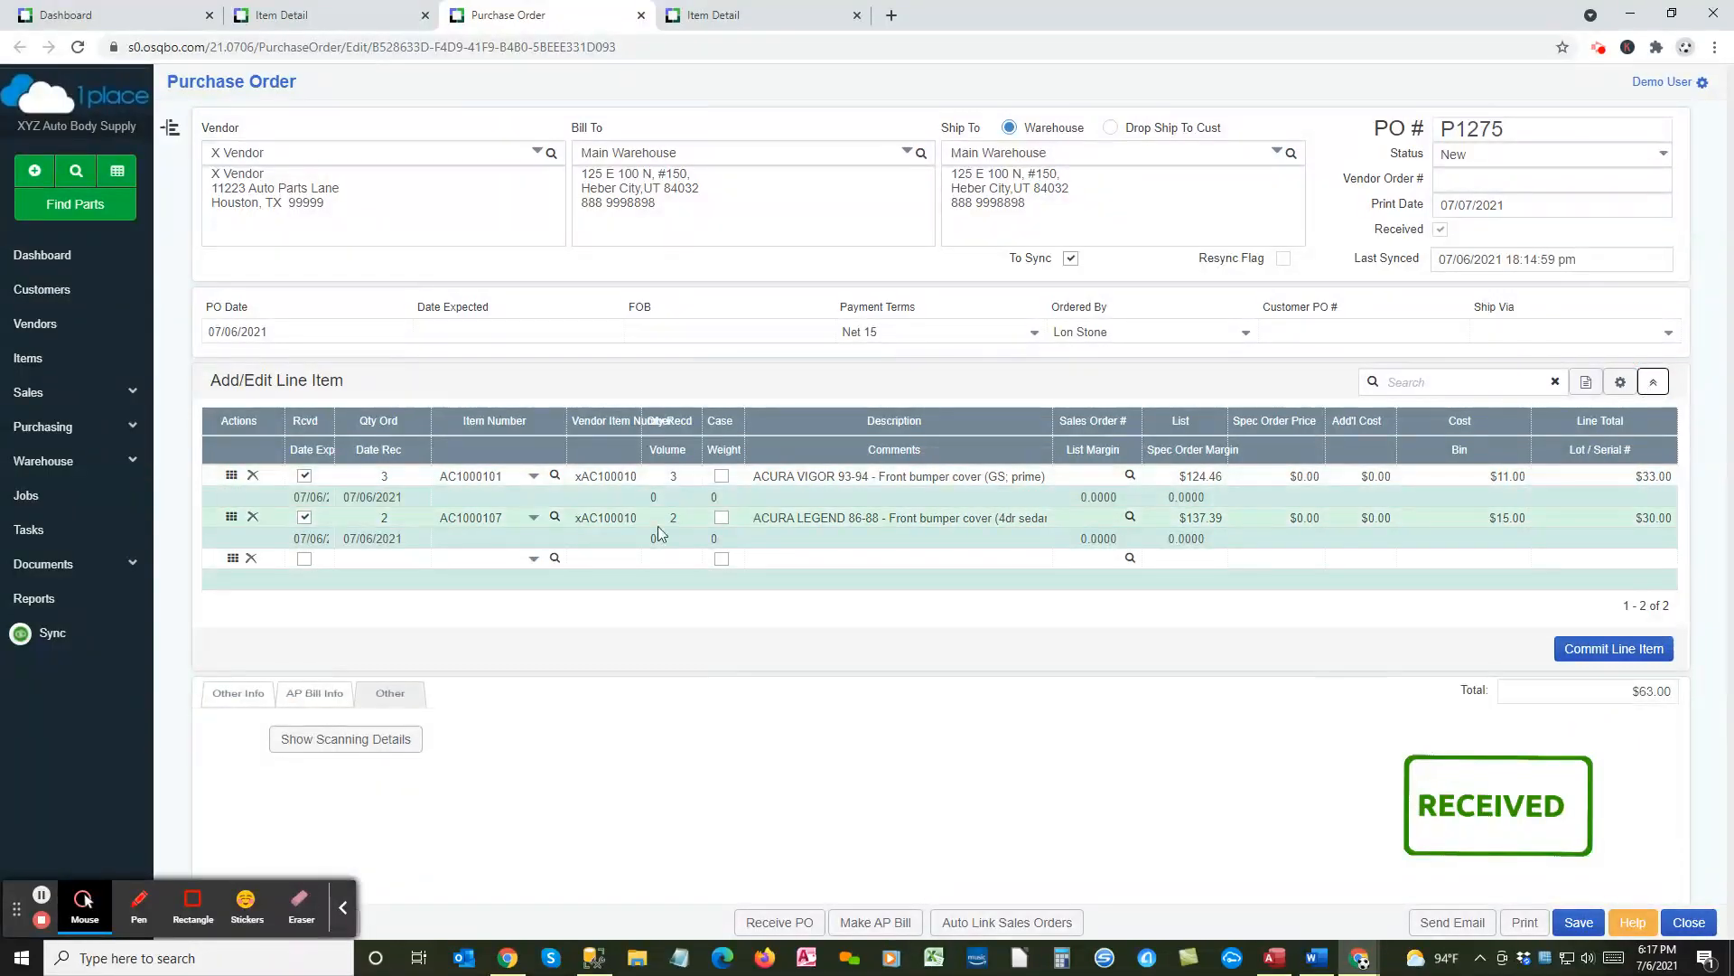
{"action": "left_click", "coordinate": [1620, 384]}
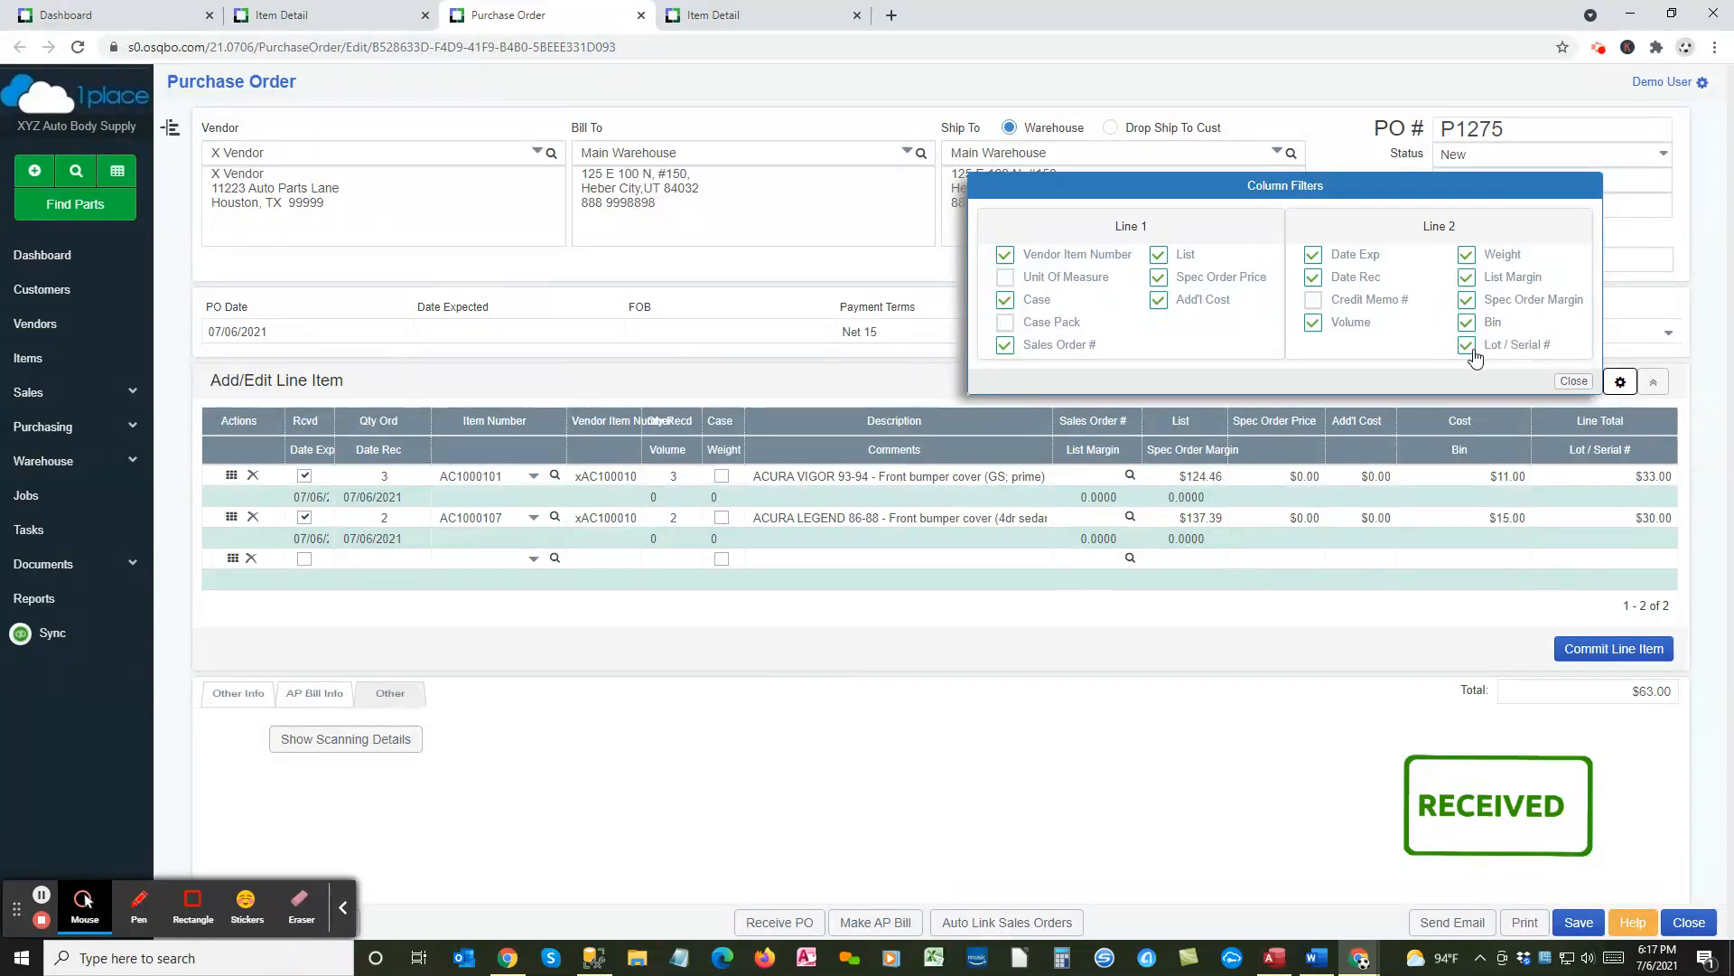
{"action": "left_click", "coordinate": [1582, 497]}
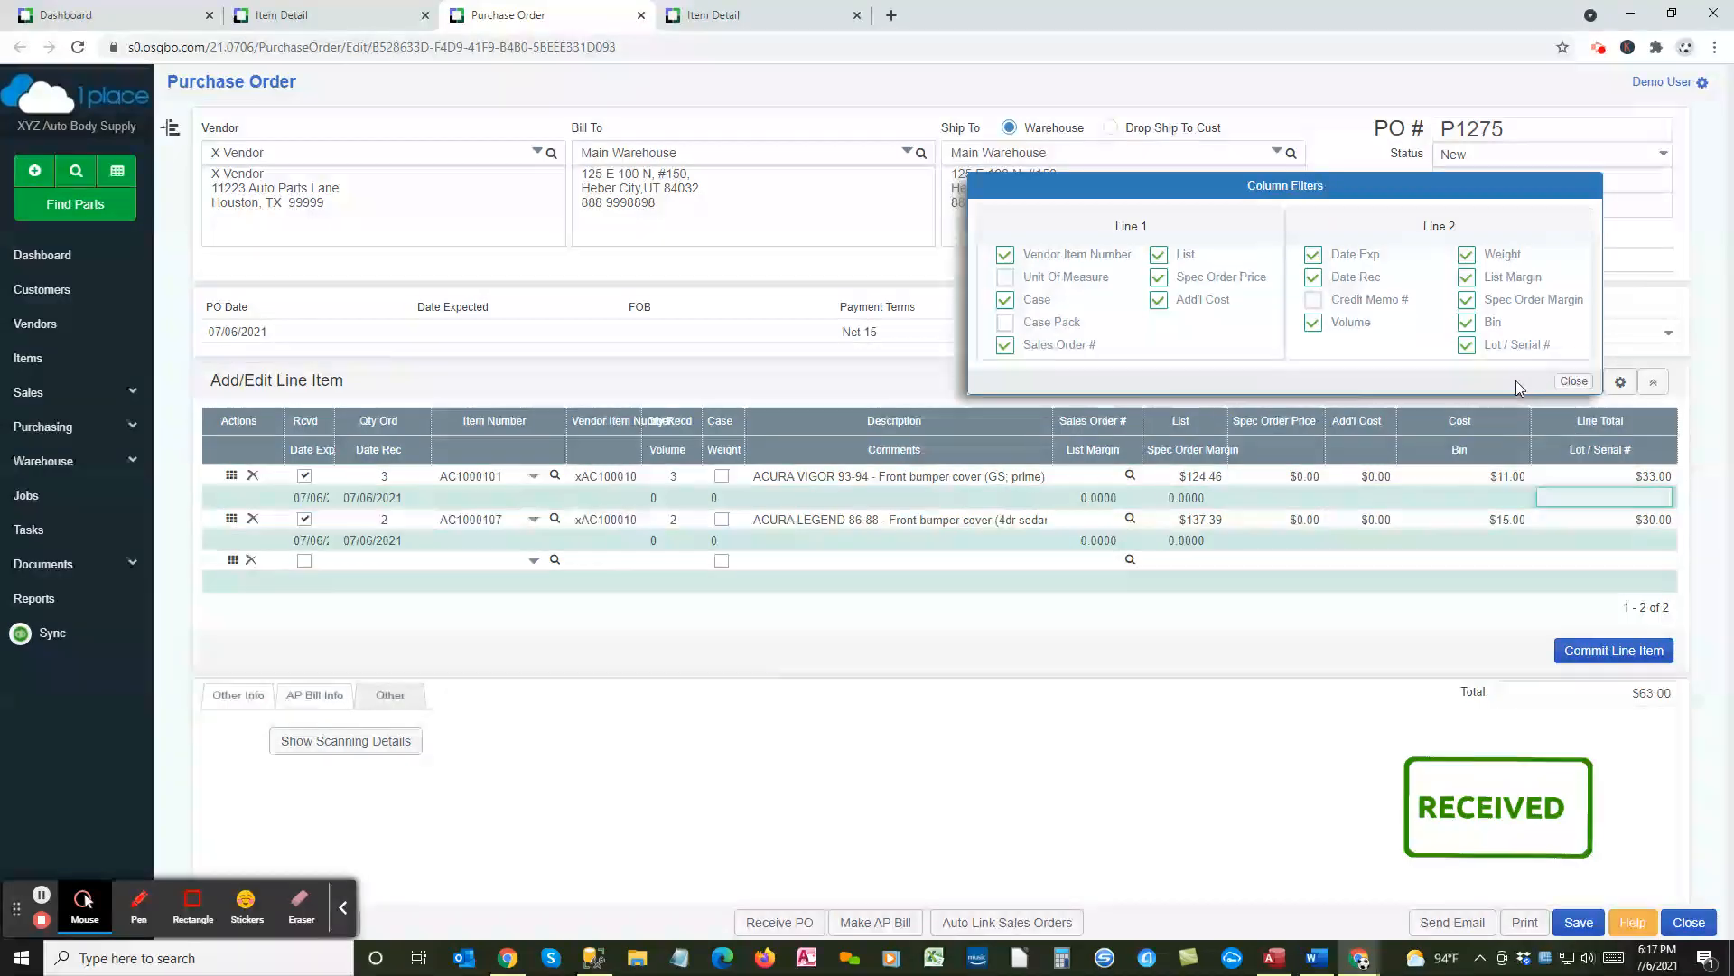
{"action": "left_click", "coordinate": [1573, 381]}
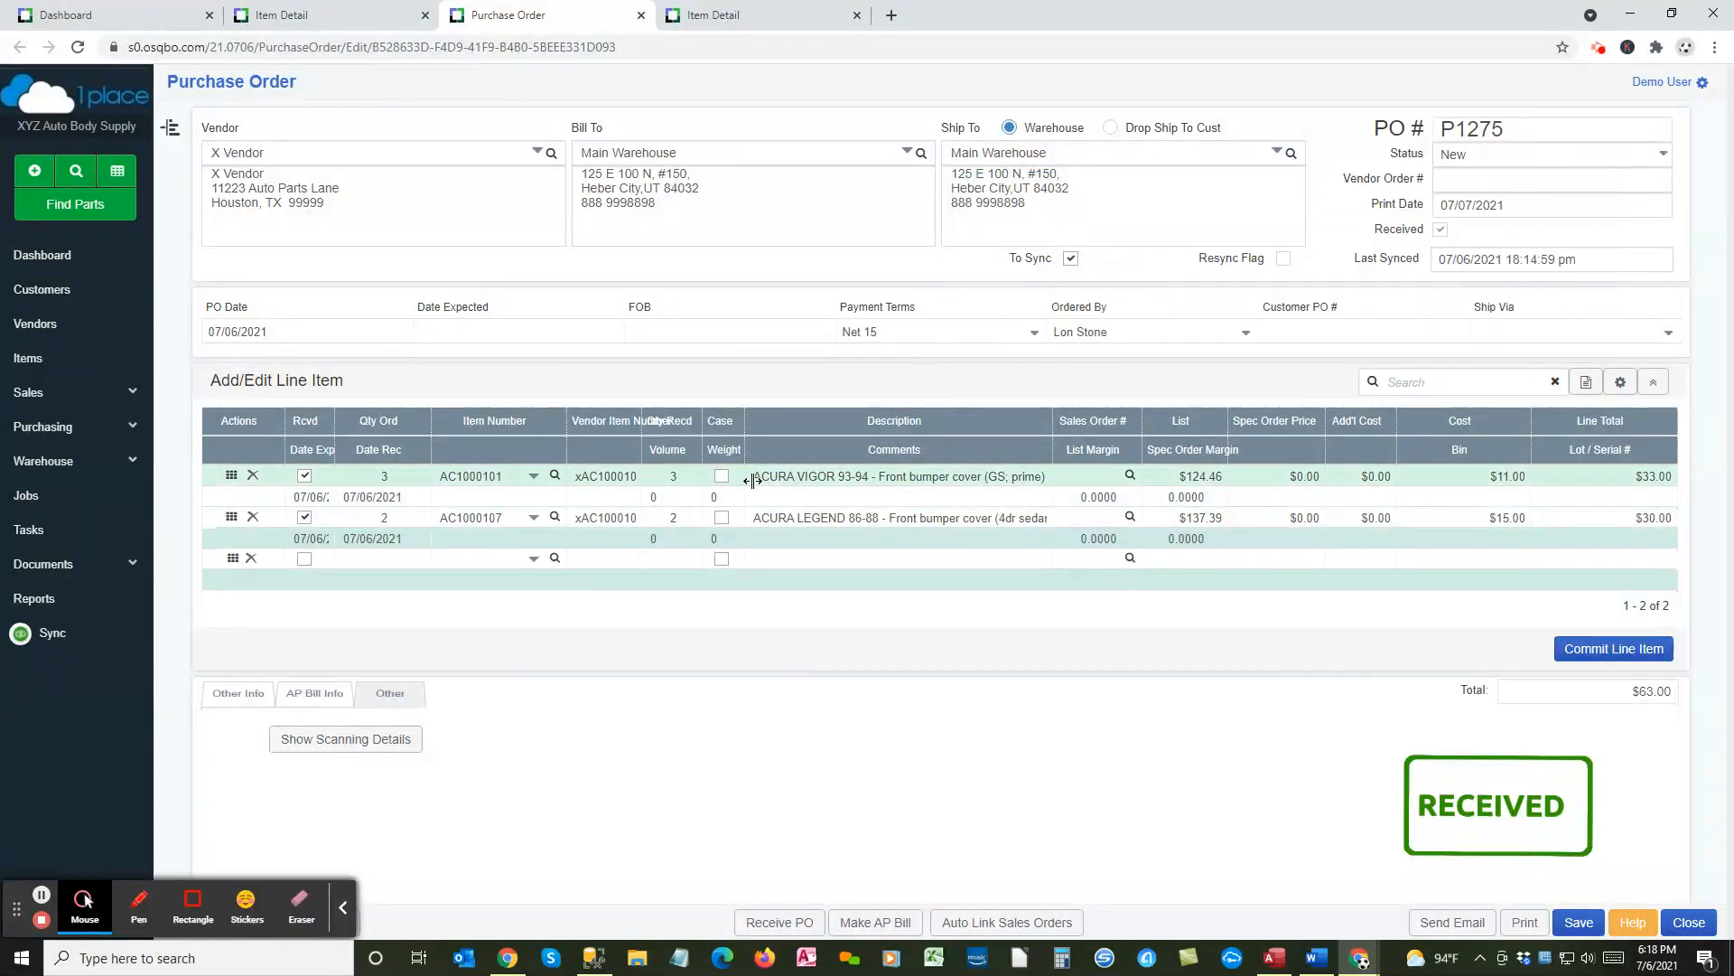
{"action": "left_click", "coordinate": [1653, 381]}
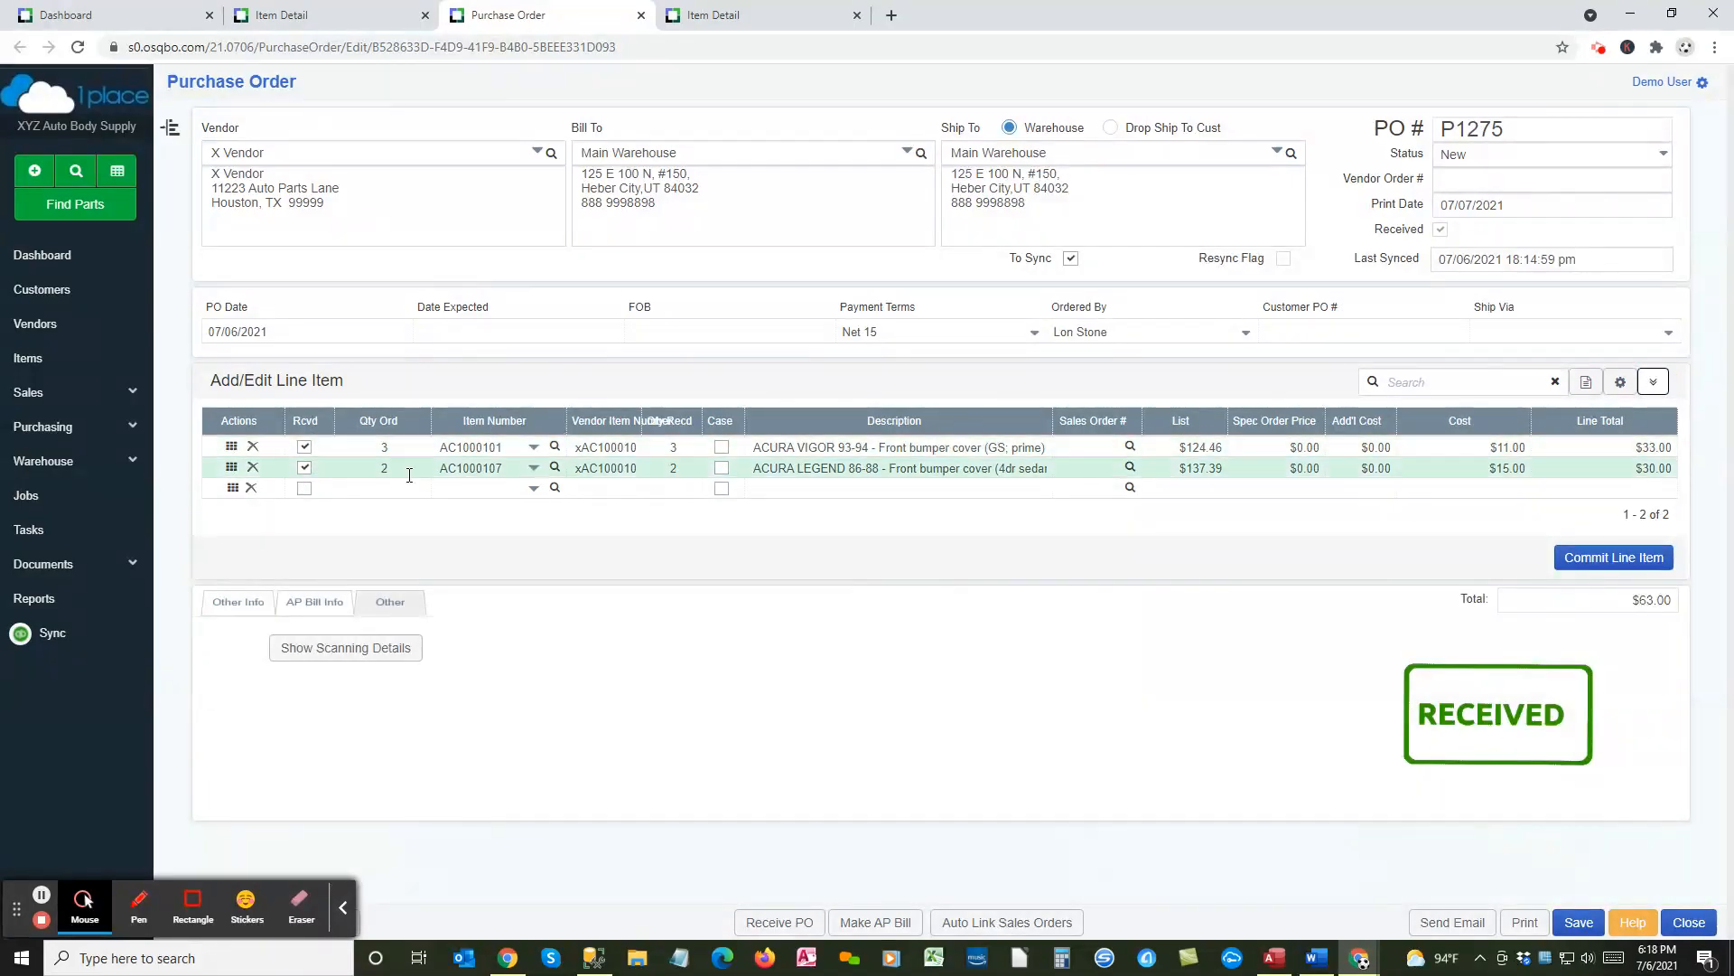
Step: Open the item details of AC1000101 from its line item, review its stock receipts, and return to the purchase order
{"action": "left_click", "coordinate": [554, 448]}
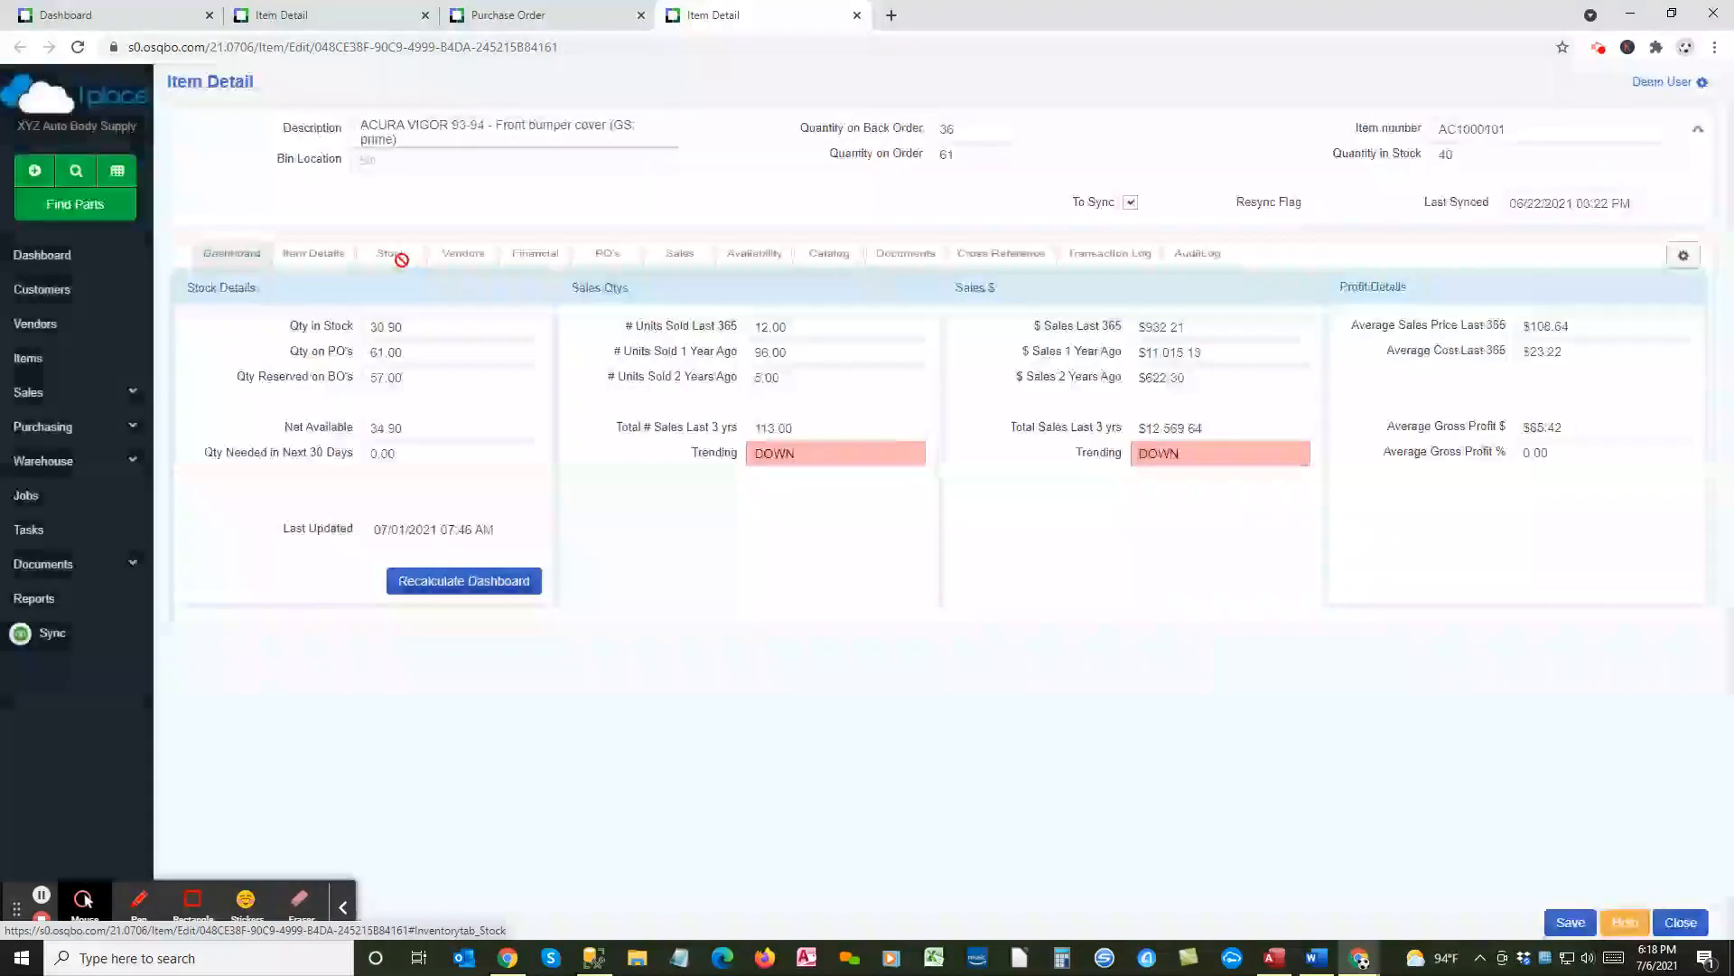
{"action": "left_click", "coordinate": [398, 262]}
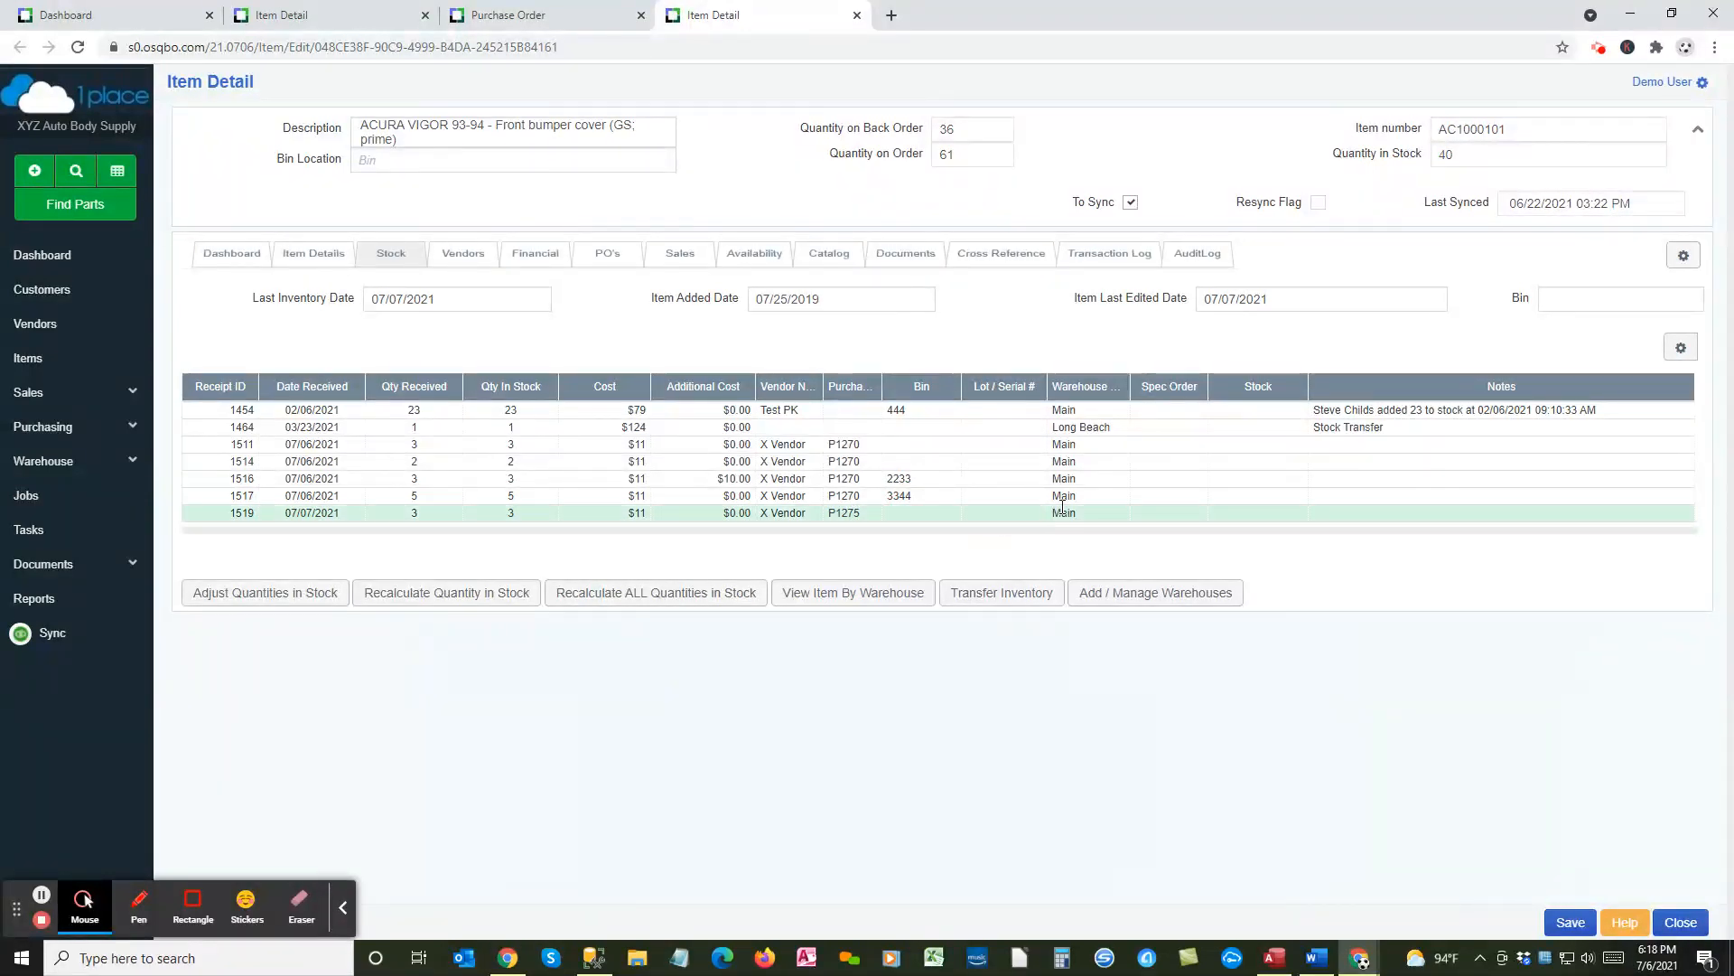
{"action": "left_click", "coordinate": [519, 23]}
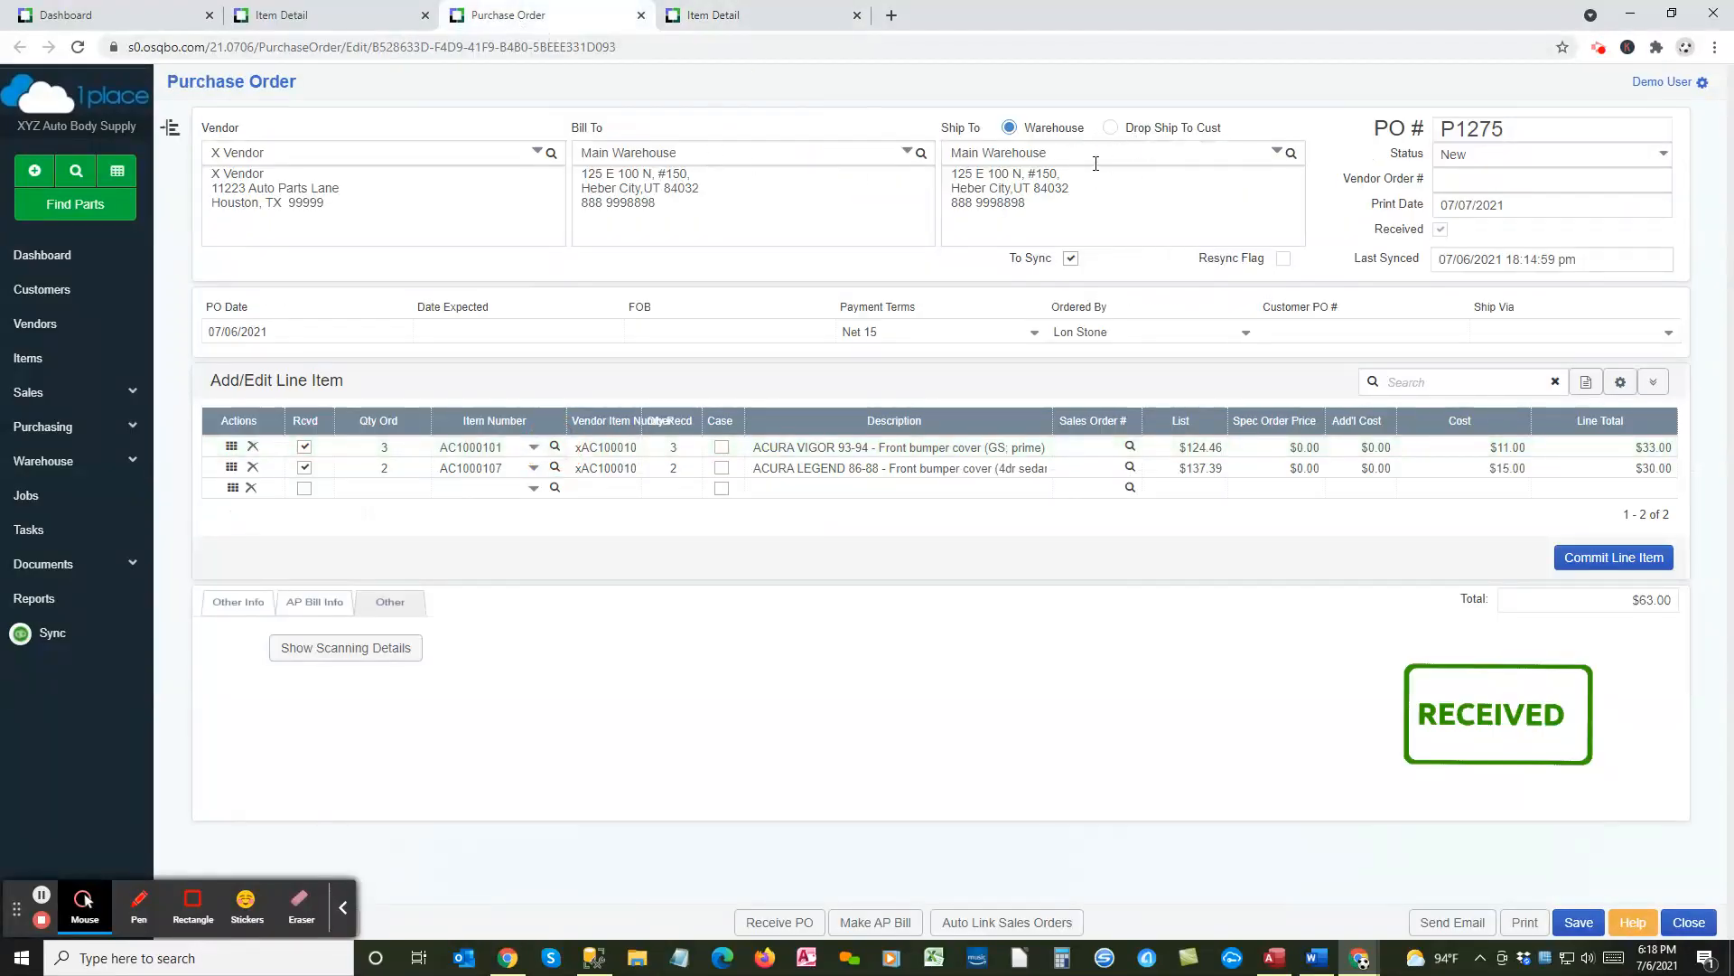
Step: Check the AC1000107 item details, go back to AC1000101's stock receipts, and widen the Purchase column by narrowing the vendor name column
{"action": "left_click", "coordinate": [346, 19]}
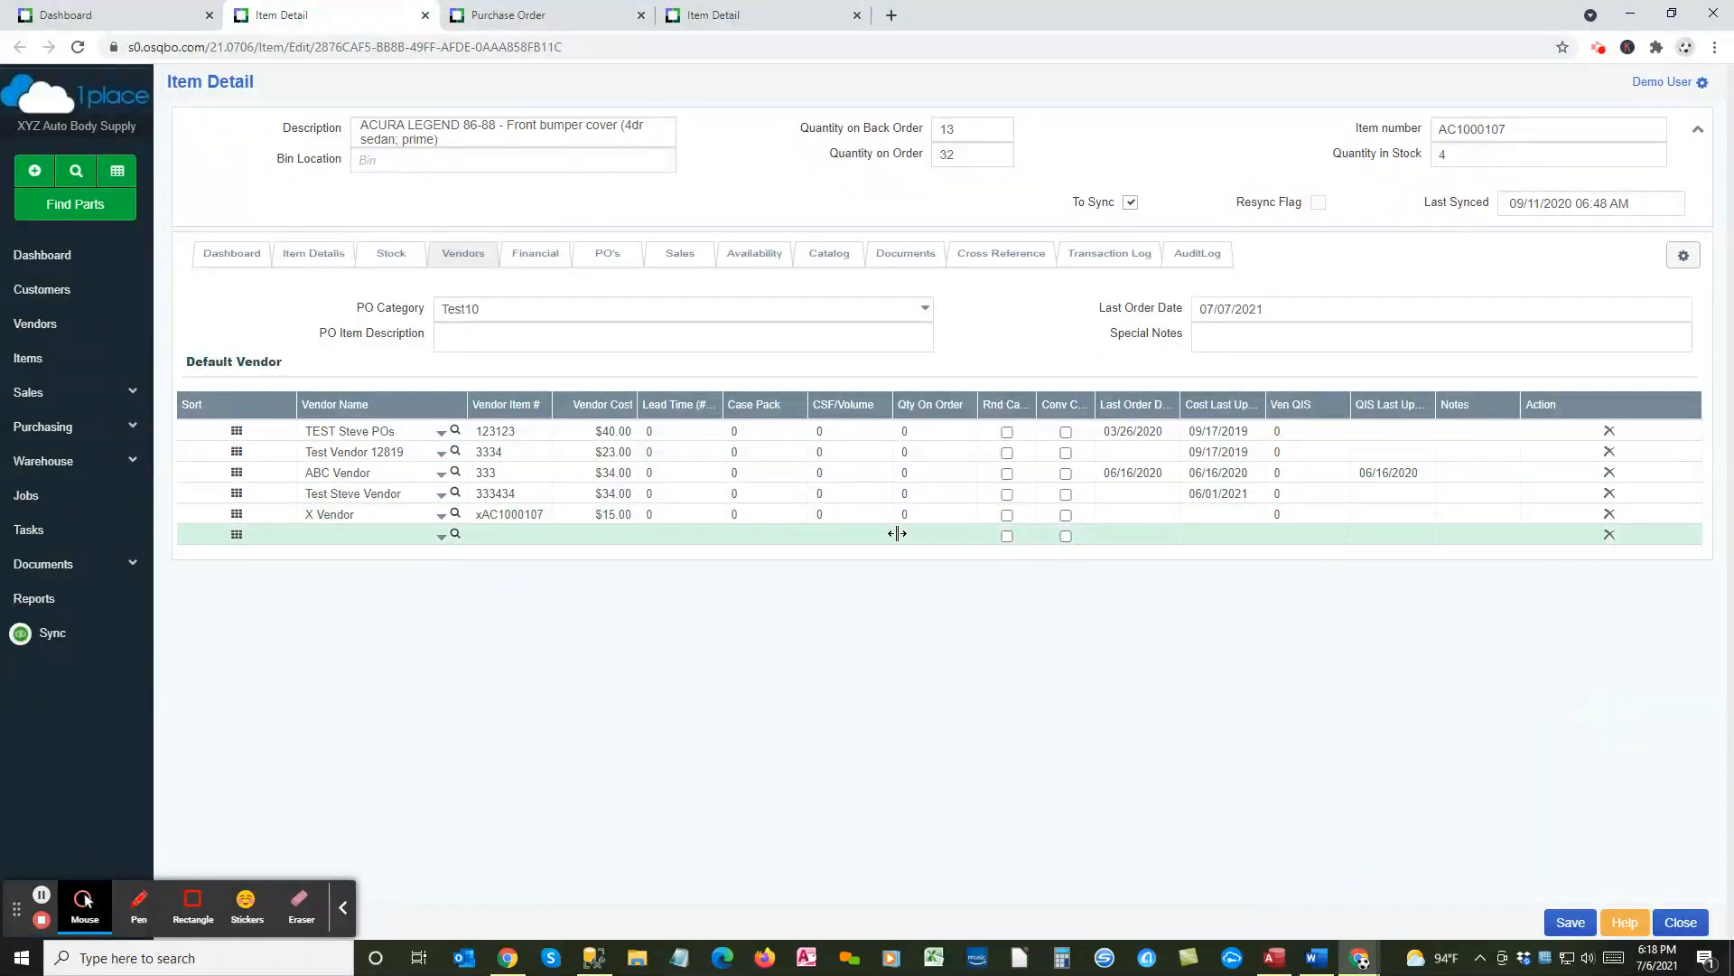
{"action": "left_click", "coordinate": [757, 18]}
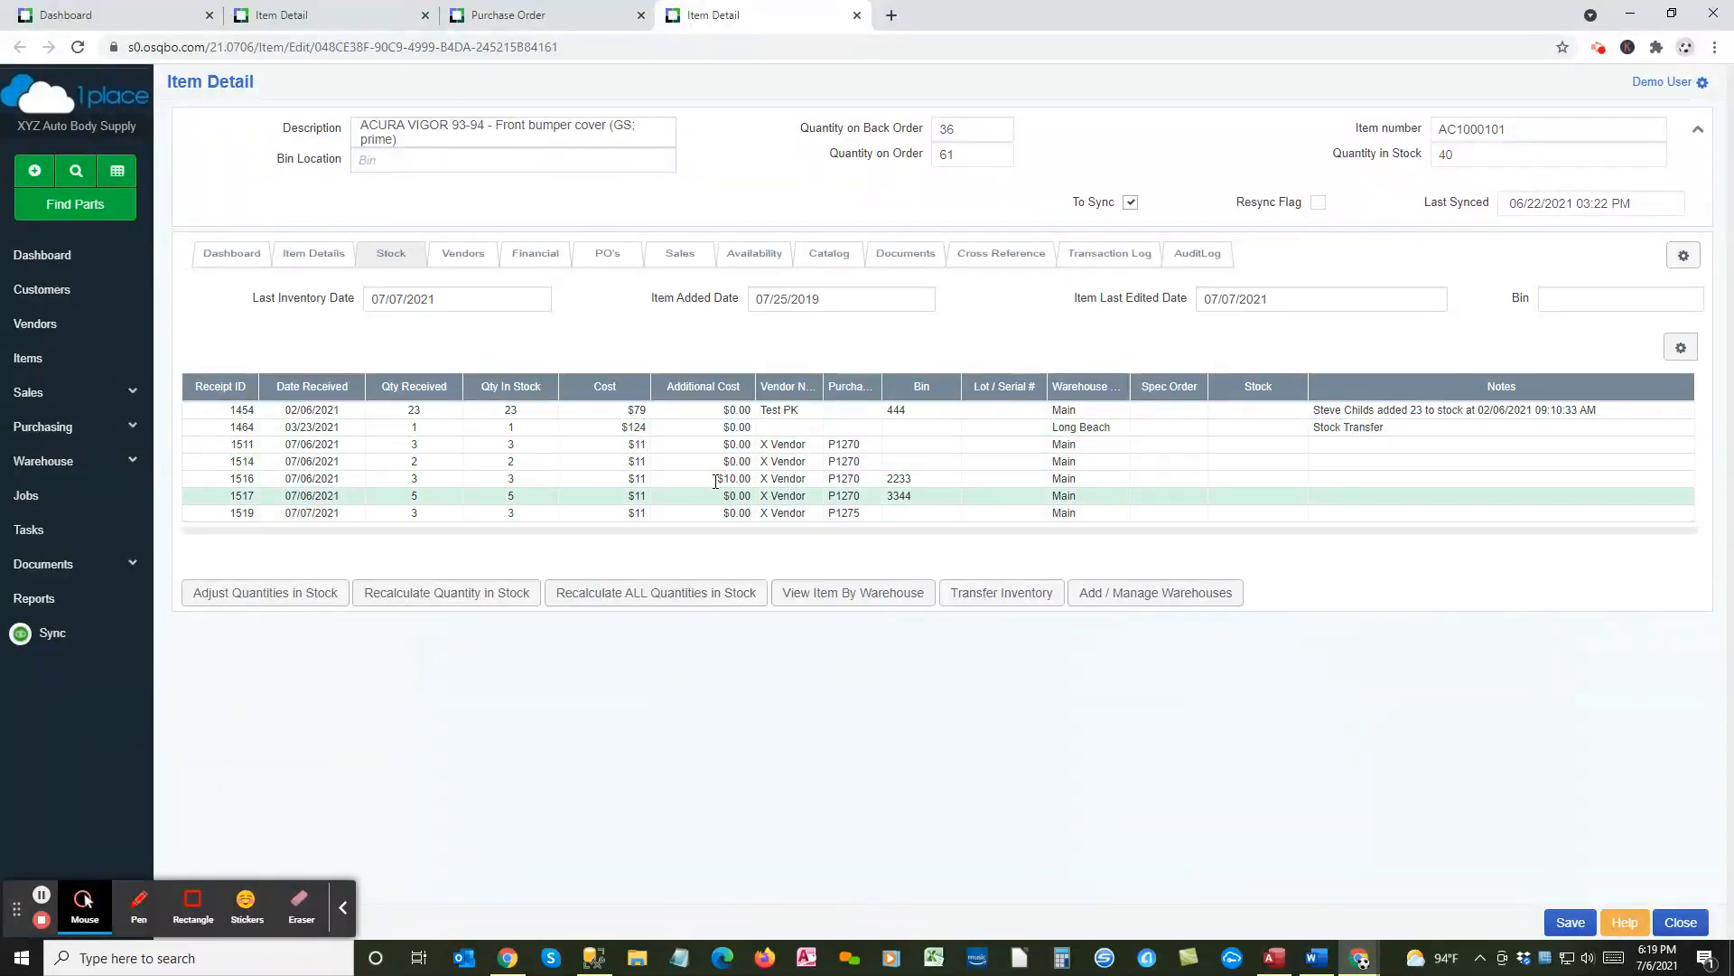
{"action": "mouse_move", "coordinate": [823, 388]}
{"action": "left_mouse_down"}
{"action": "mouse_move", "coordinate": [850, 391]}
{"action": "mouse_move", "coordinate": [809, 391]}
{"action": "left_mouse_up"}
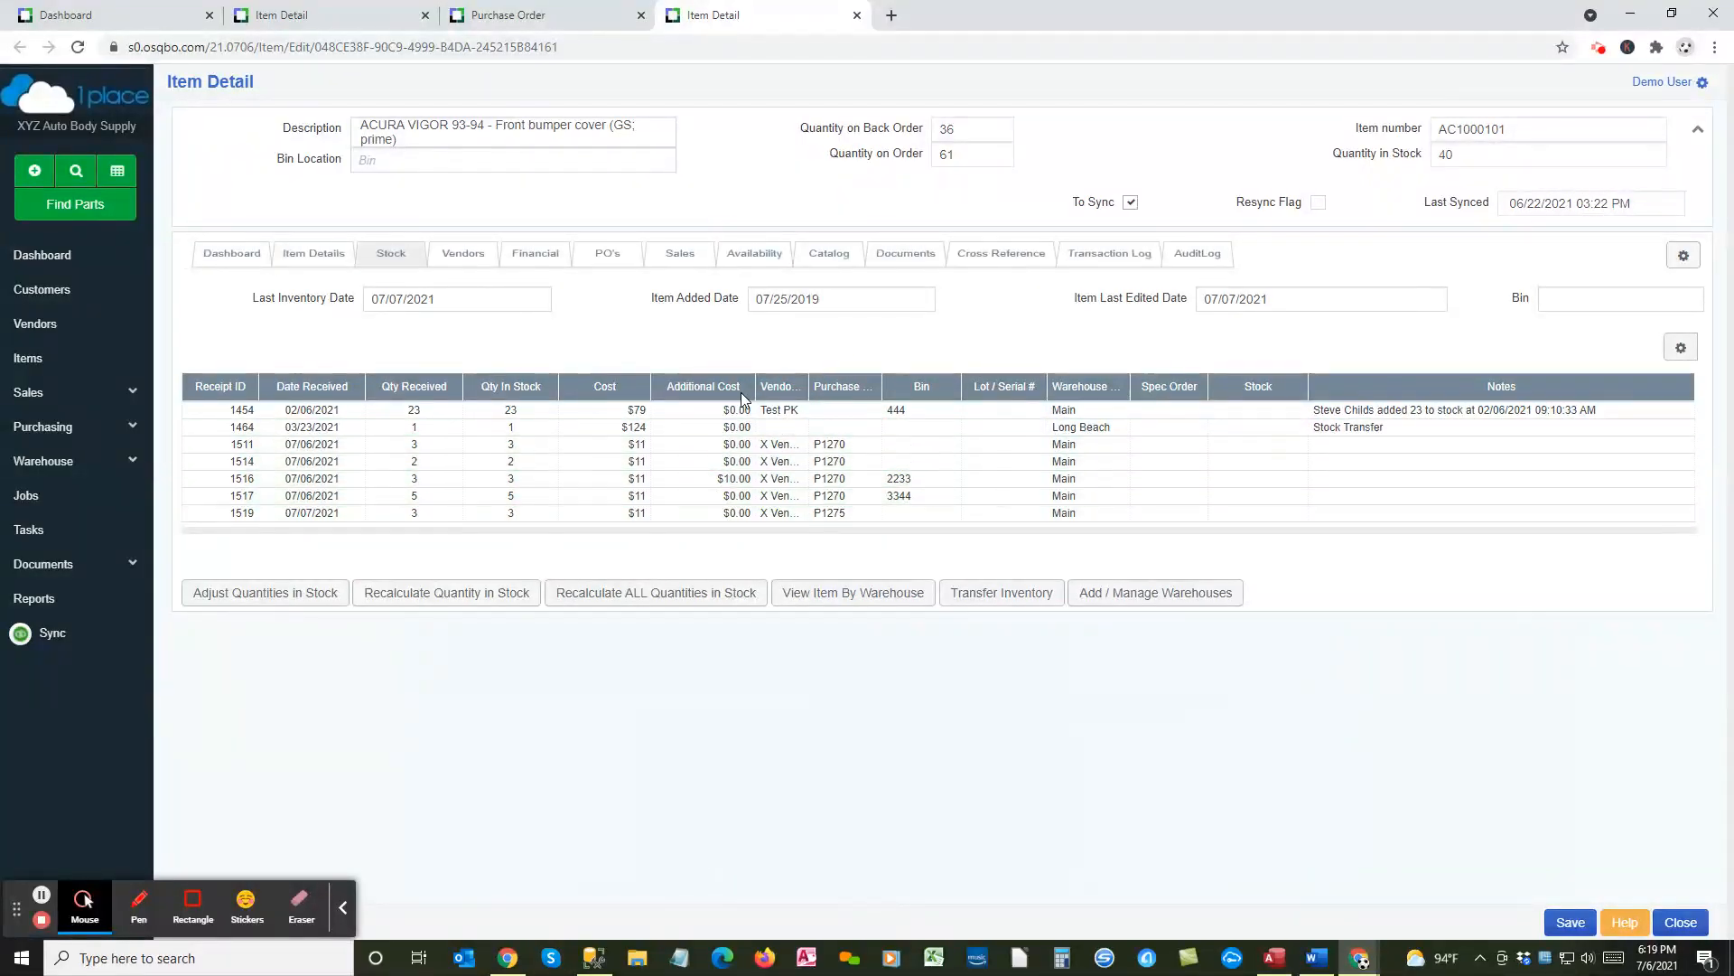
Step: Compare the purchase order's line items with the stock receipts of AC1000101, ending on the purchase order
{"action": "left_click", "coordinate": [523, 18]}
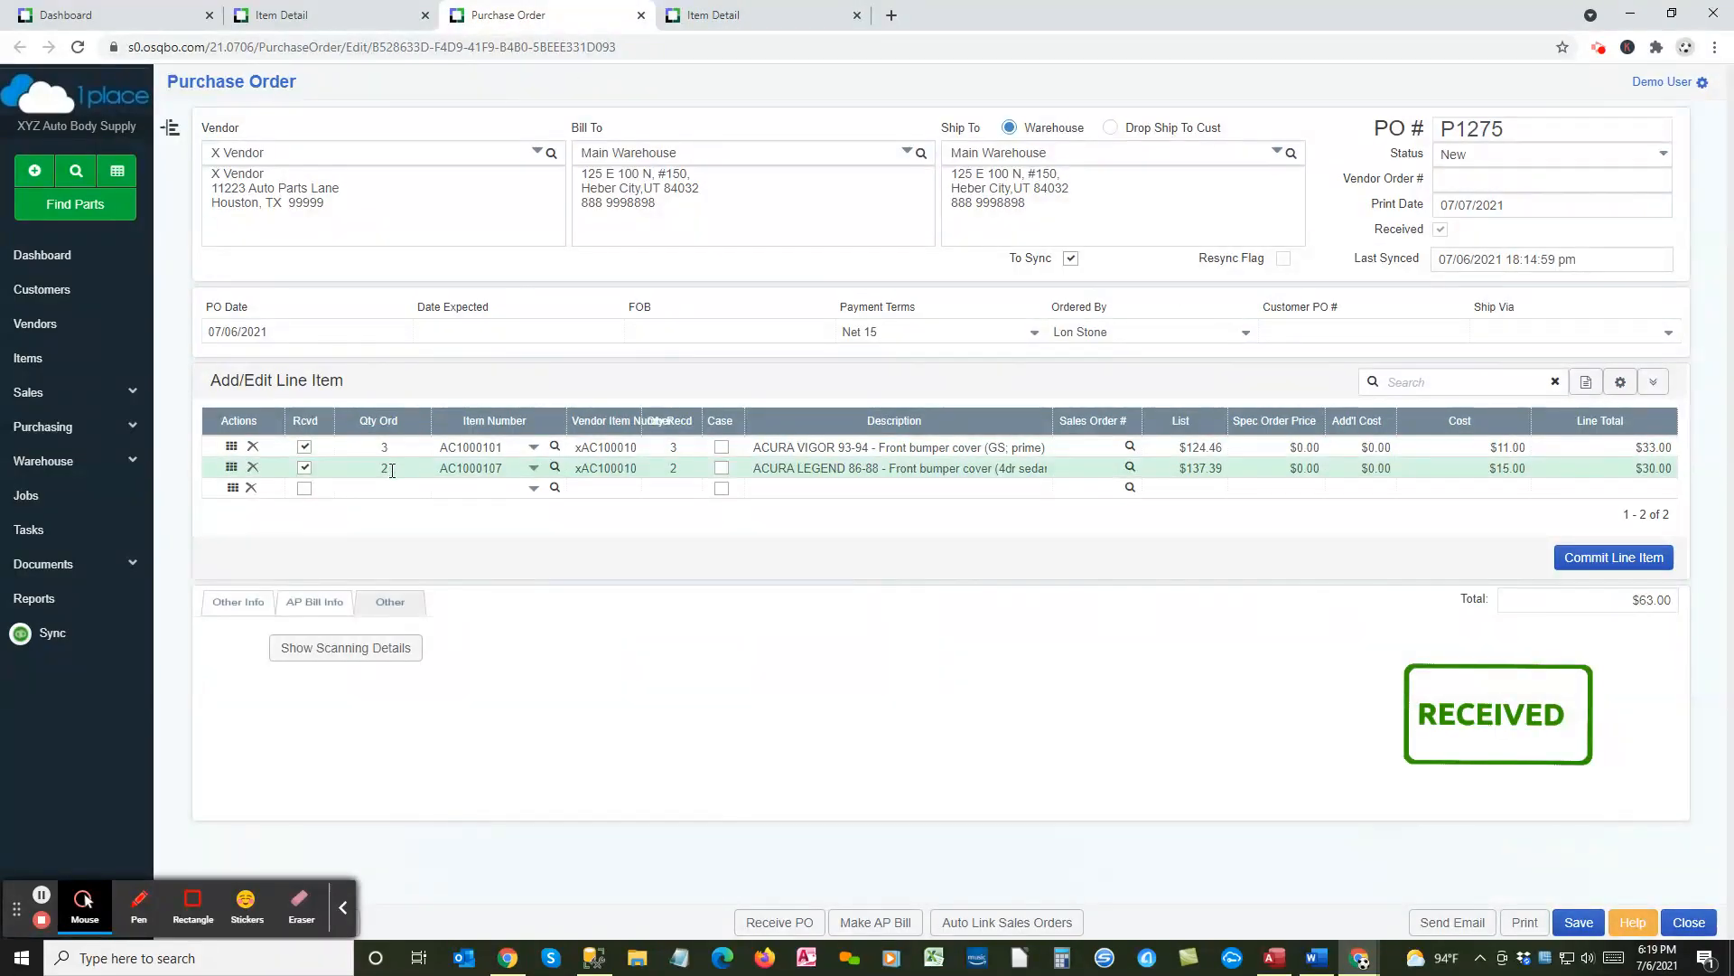
{"action": "left_click", "coordinate": [722, 20]}
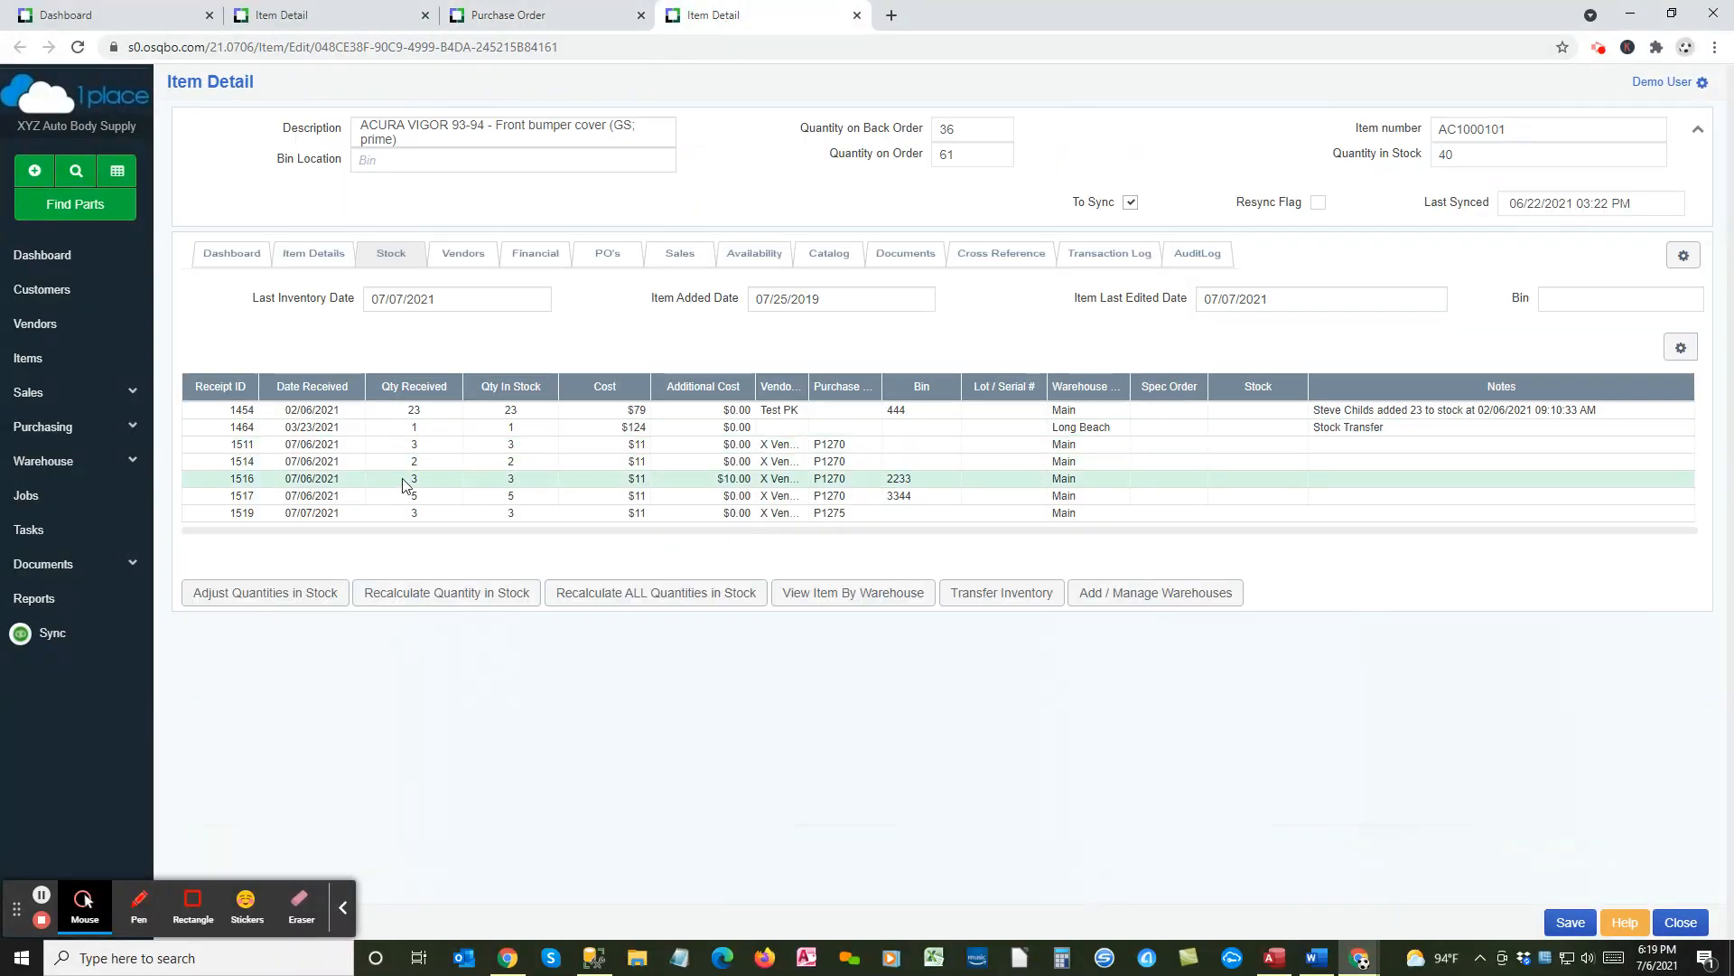
{"action": "left_click", "coordinate": [544, 25]}
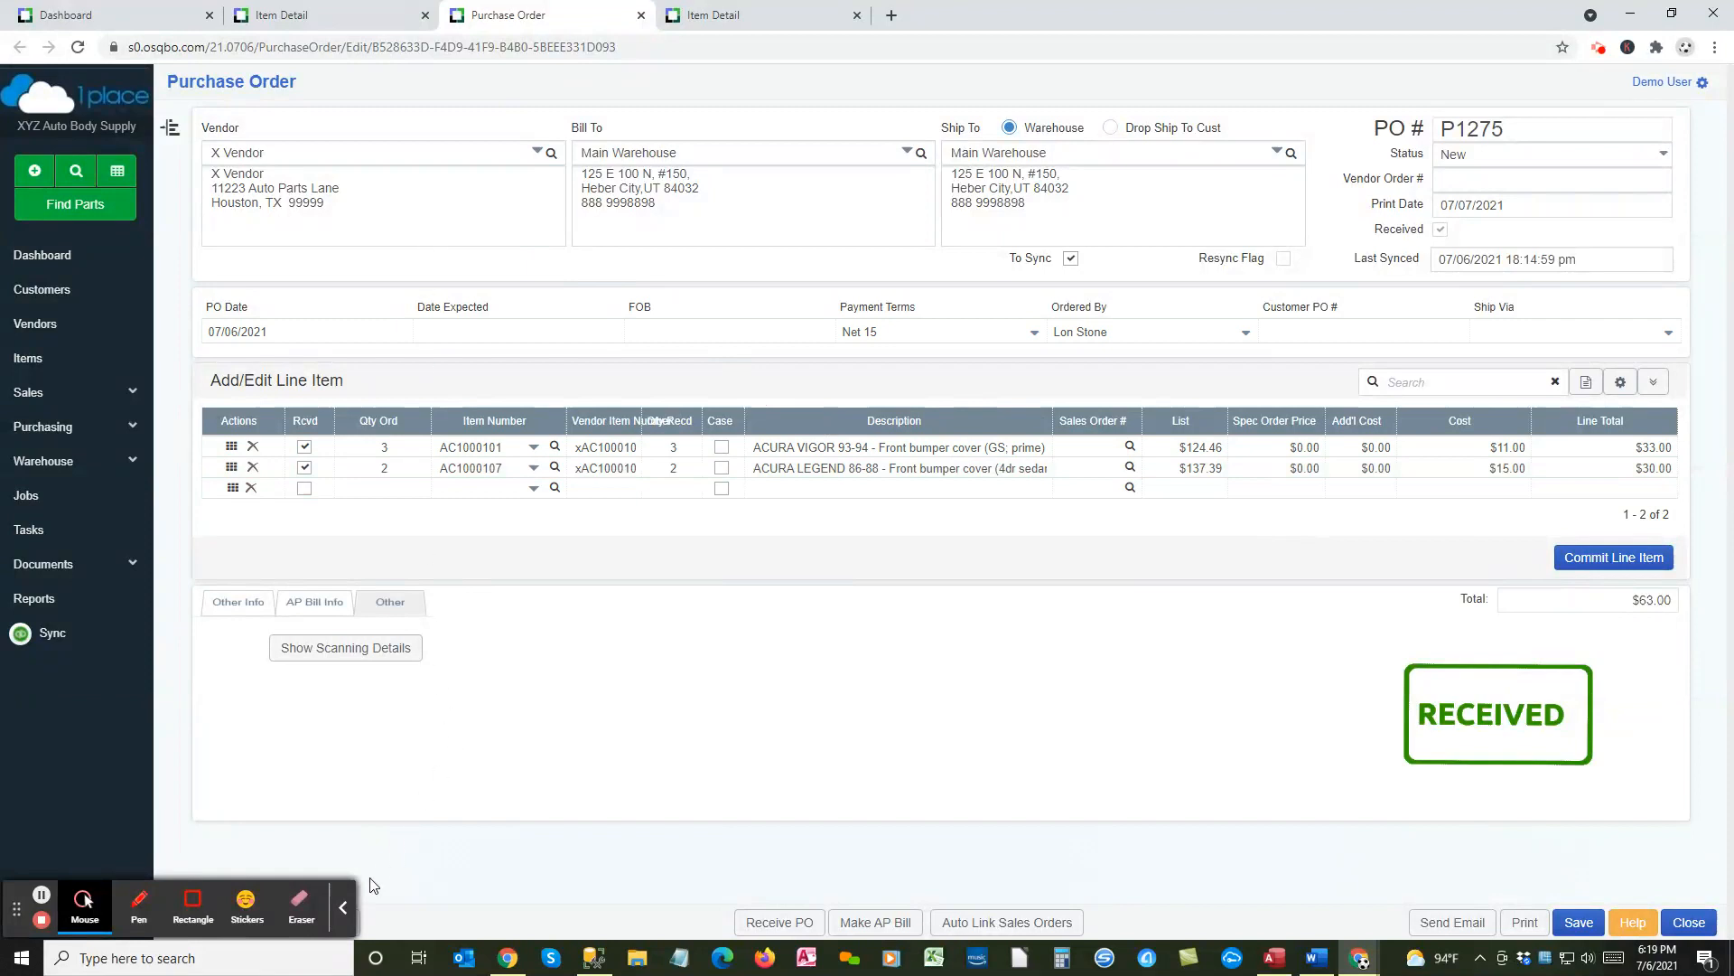
{"action": "left_click", "coordinate": [343, 906]}
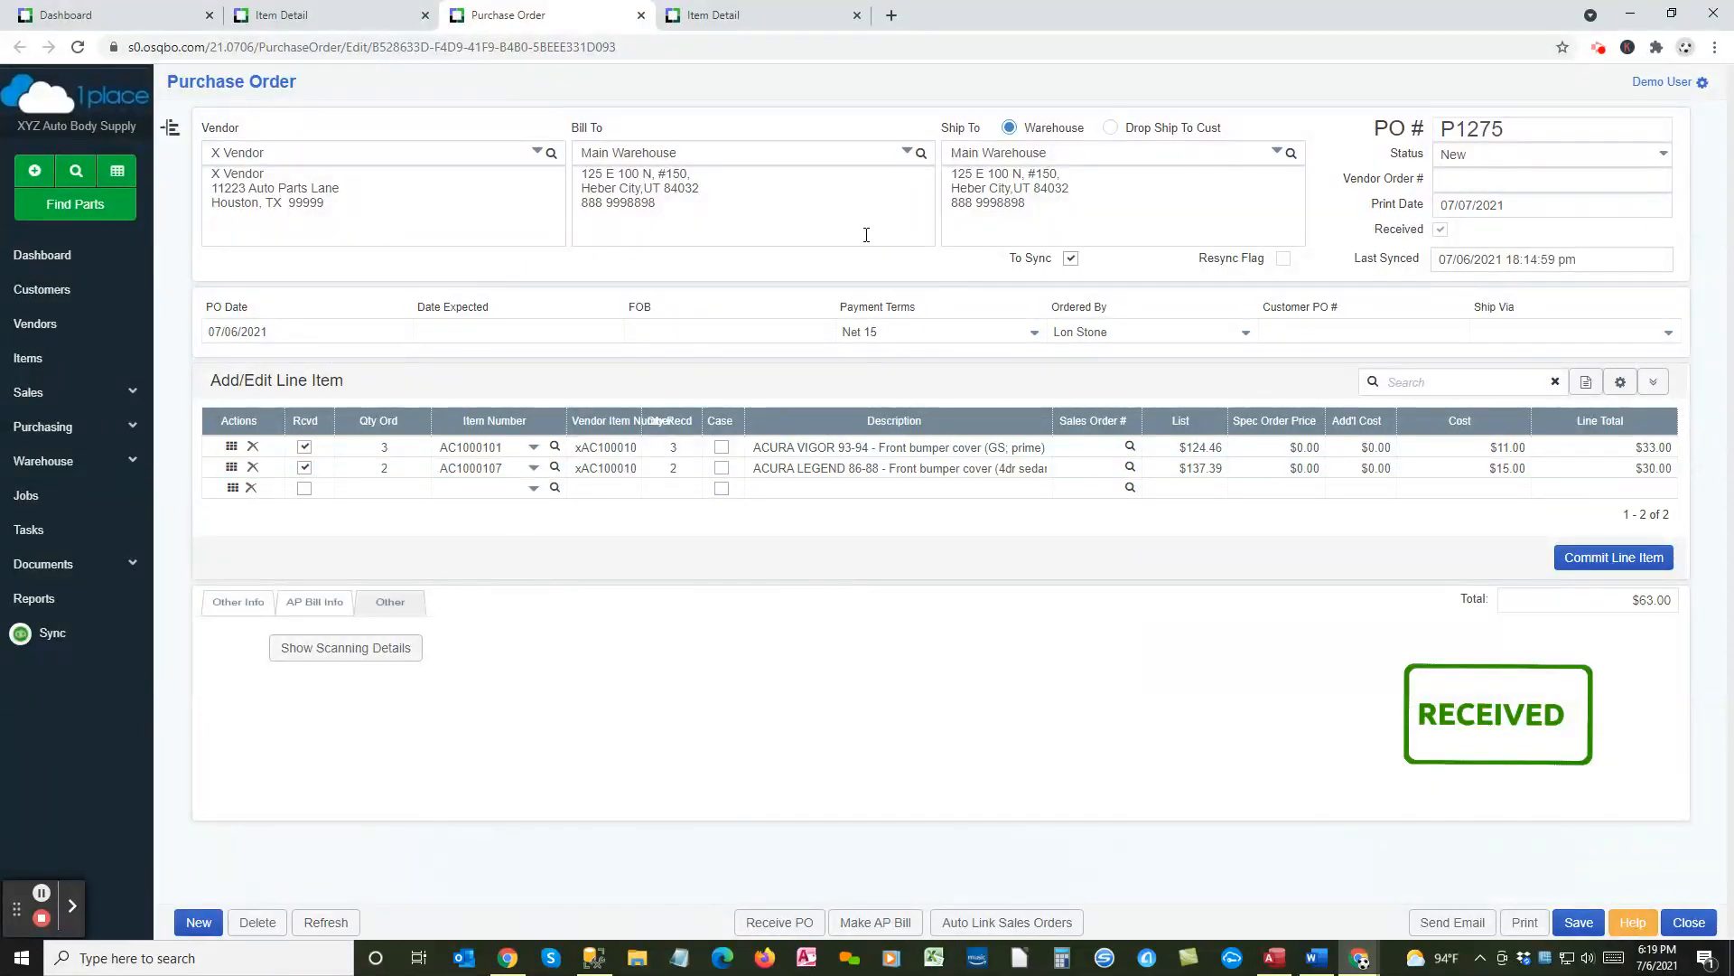